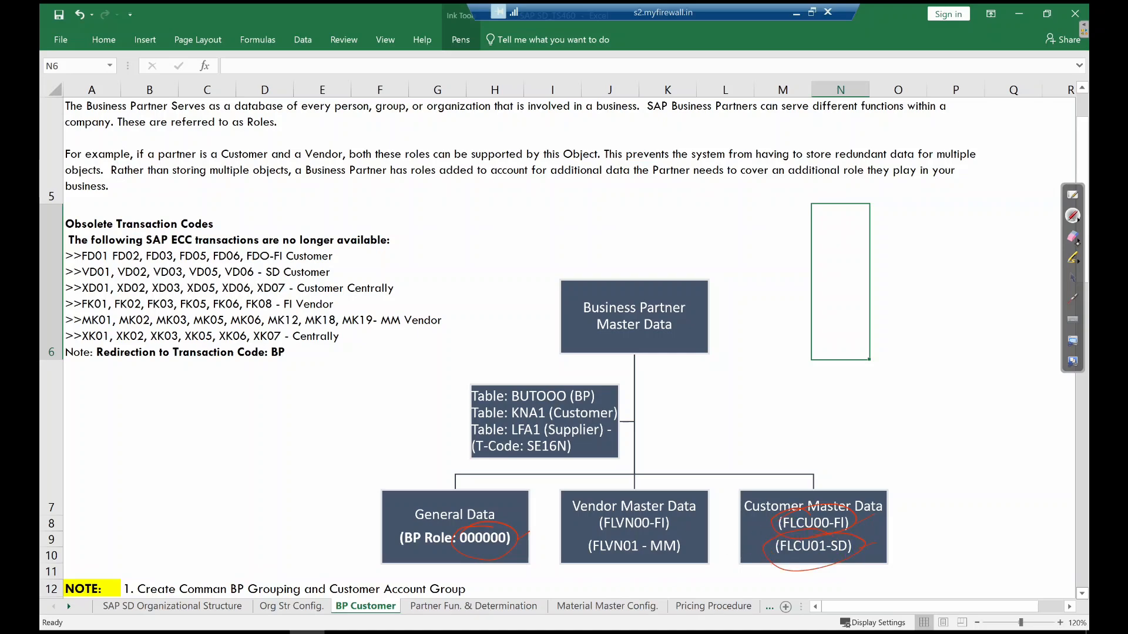
# Erase all ink annotations from the worksheet and return to the normal selection pointer
pyautogui.click(1073, 237)
pyautogui.click(1050, 241)
pyautogui.click(1073, 278)
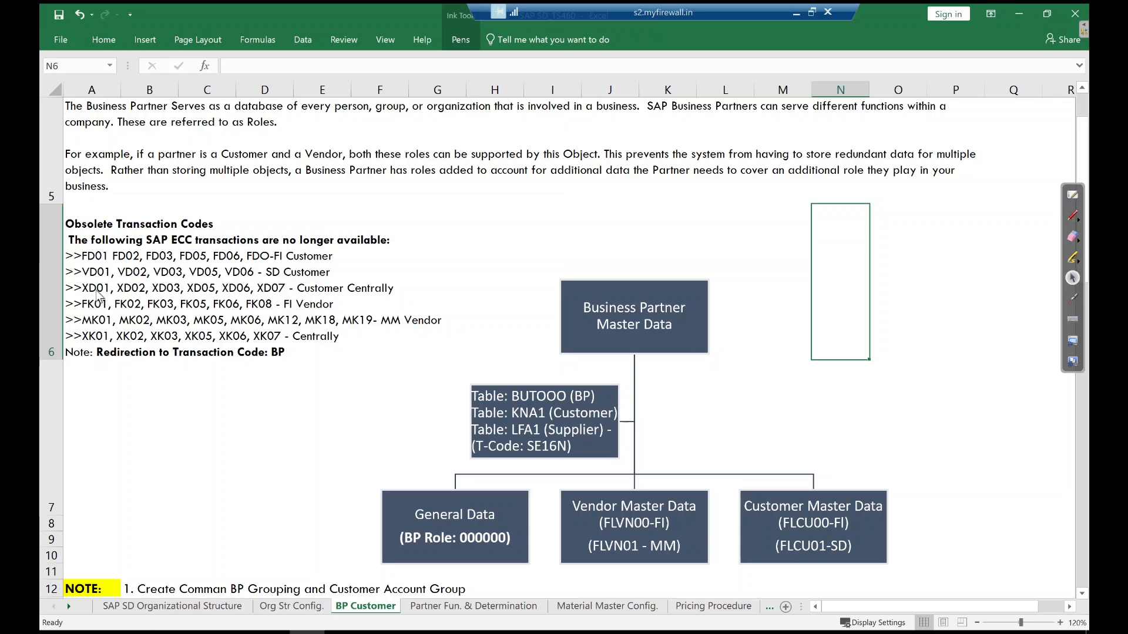
# Switch to the SAP session showing the new number assignment entries and leave it for the SAP Easy Access screen
pyautogui.press('super+4')
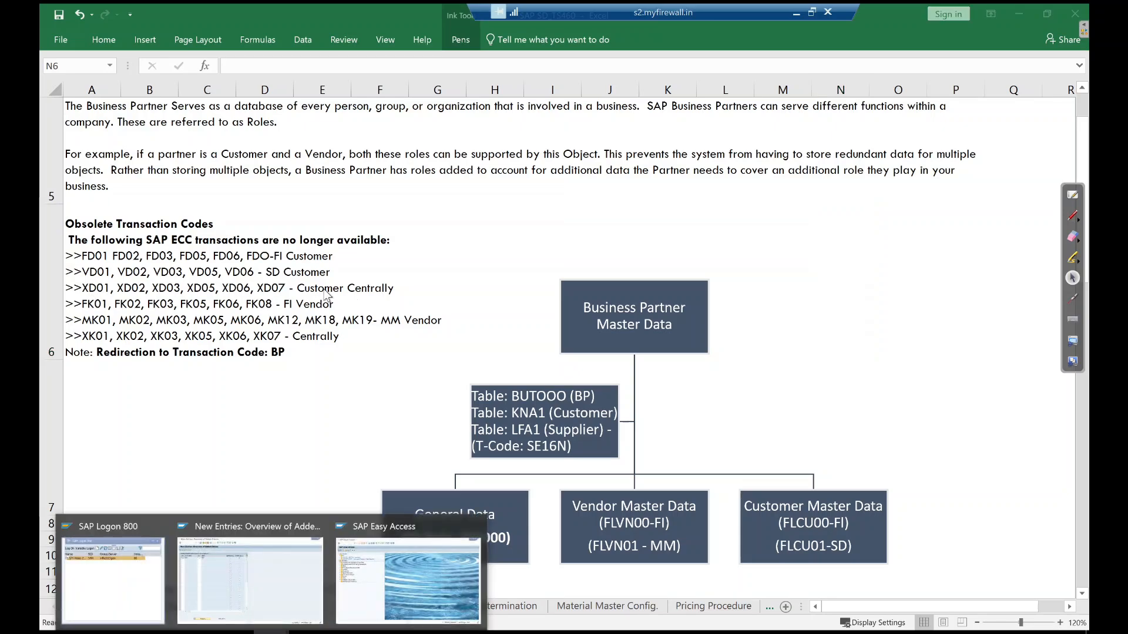
pyautogui.click(252, 582)
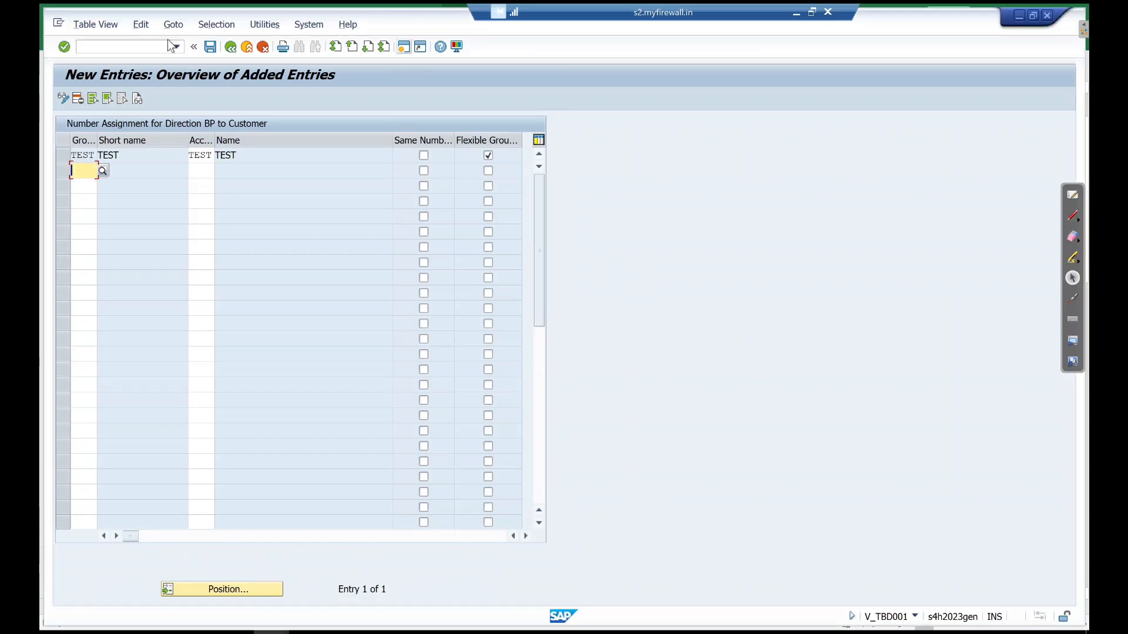
pyautogui.click(145, 46)
pyautogui.write('/n')
pyautogui.press('Return')
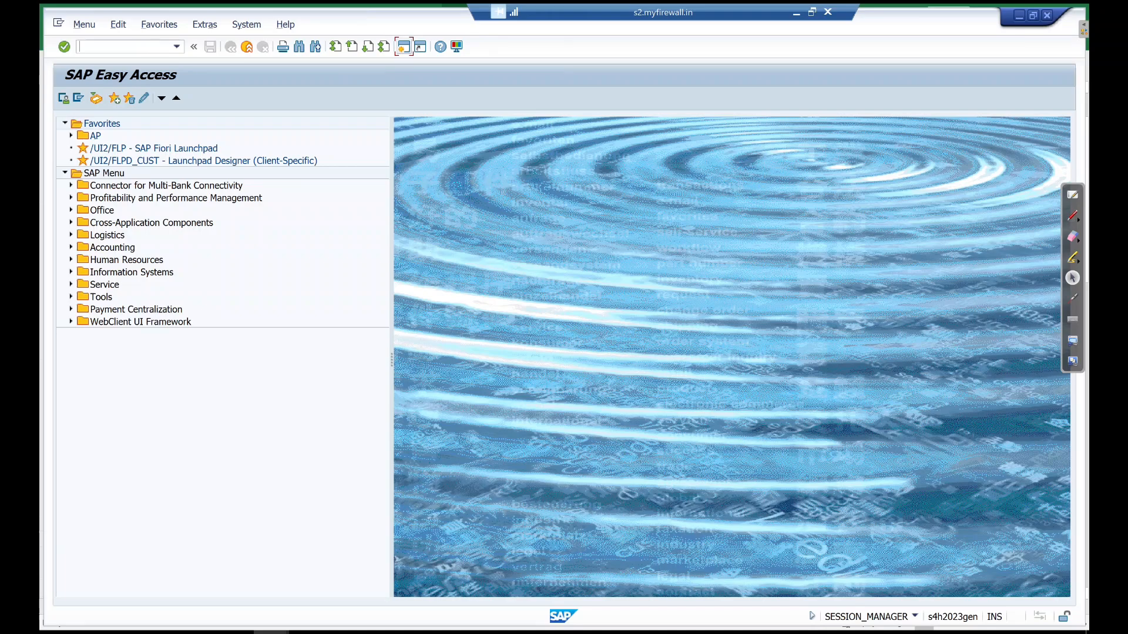
# Try transaction XD01 with the business partner created as an organization, and leave it without saving
pyautogui.write('xd01')
pyautogui.press('BackSpace')
pyautogui.press('BackSpace')
pyautogui.press('BackSpace')
pyautogui.press('BackSpace')
pyautogui.write('xd01')
pyautogui.press('Return')
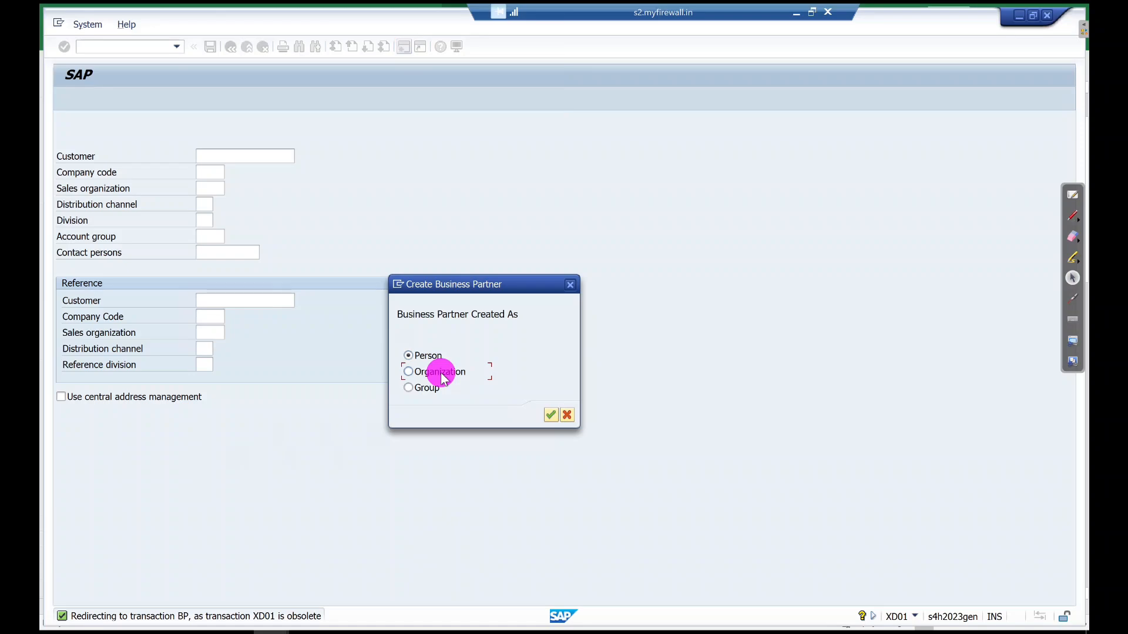
pyautogui.click(551, 415)
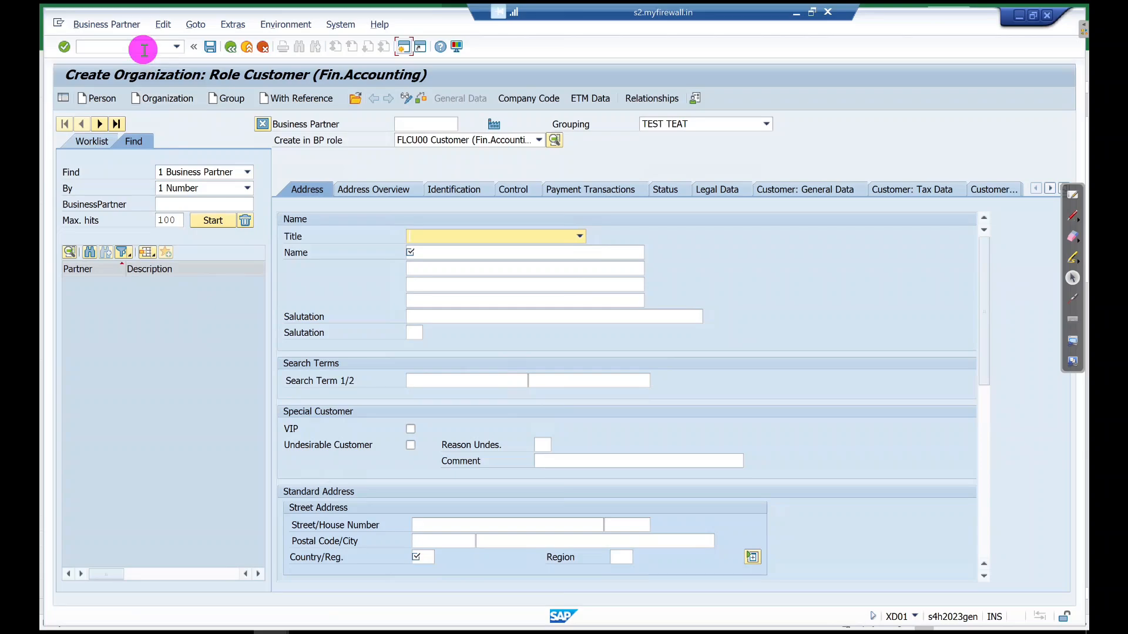
pyautogui.write('/n')
pyautogui.press('Return')
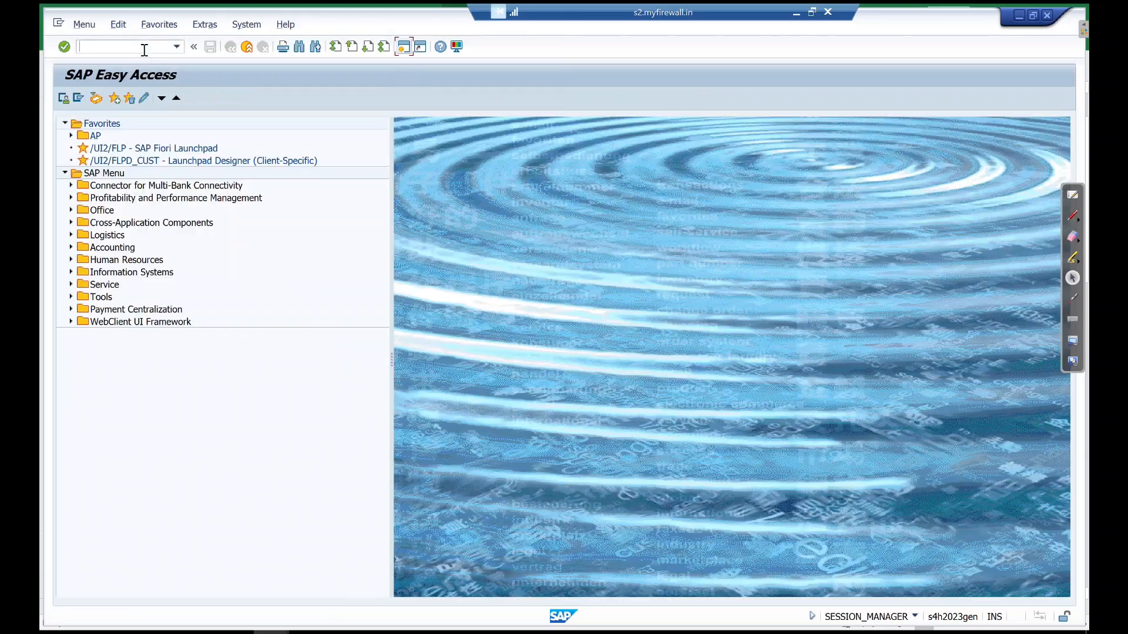
# Start transaction BP, begin creating an organization, and set its grouping to XXBG XX01 BPGRP
pyautogui.click(144, 47)
pyautogui.write('BP')
pyautogui.press('Return')
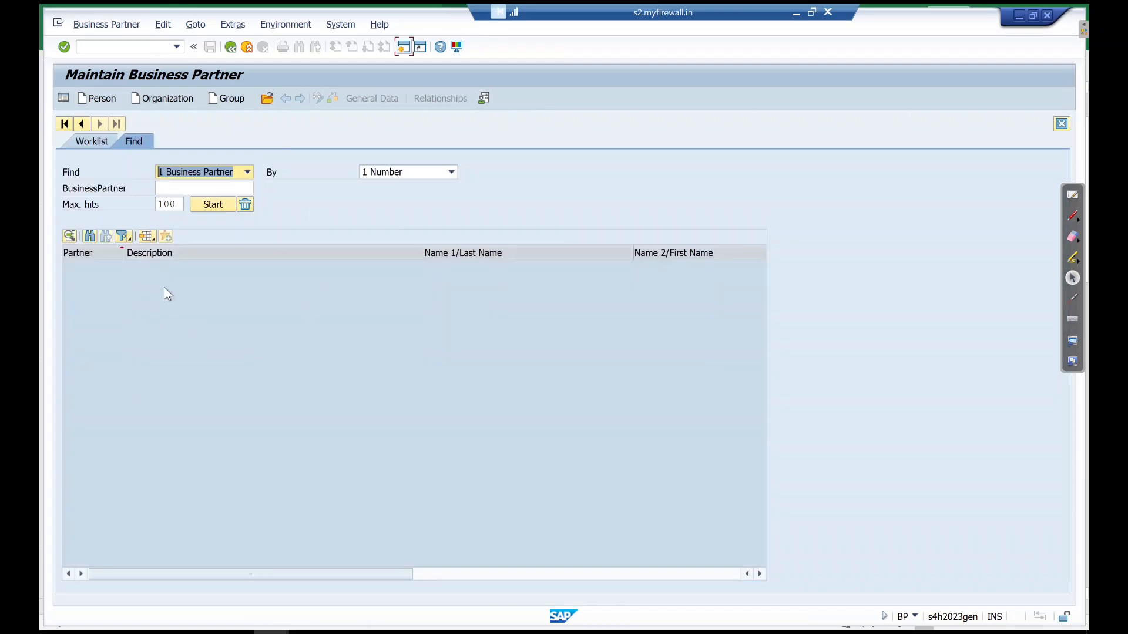
pyautogui.click(168, 100)
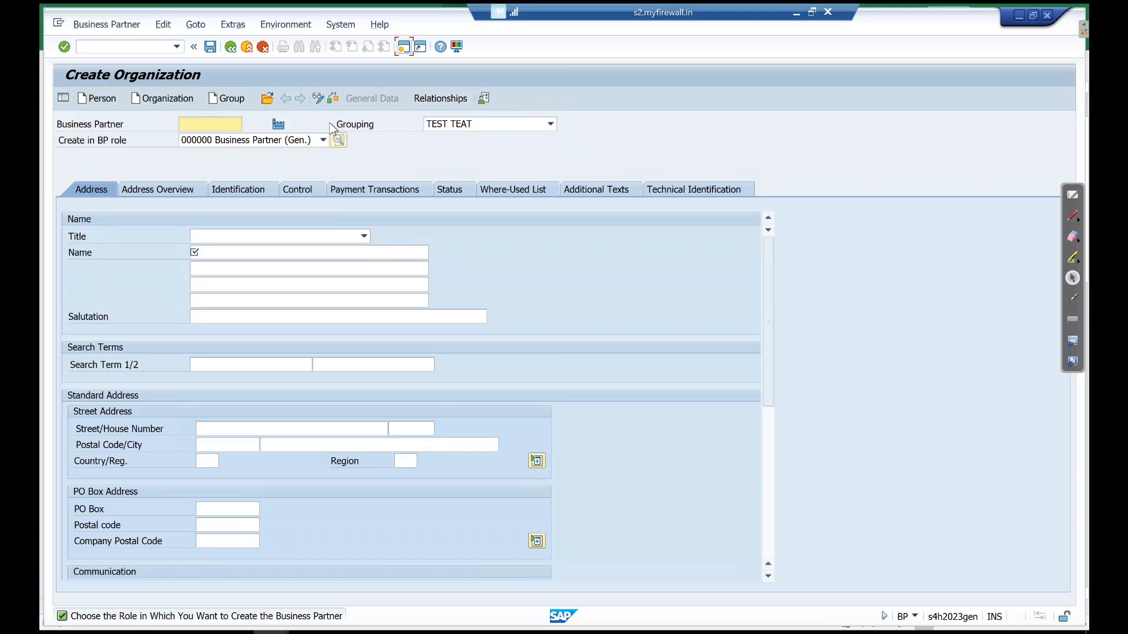
pyautogui.click(551, 124)
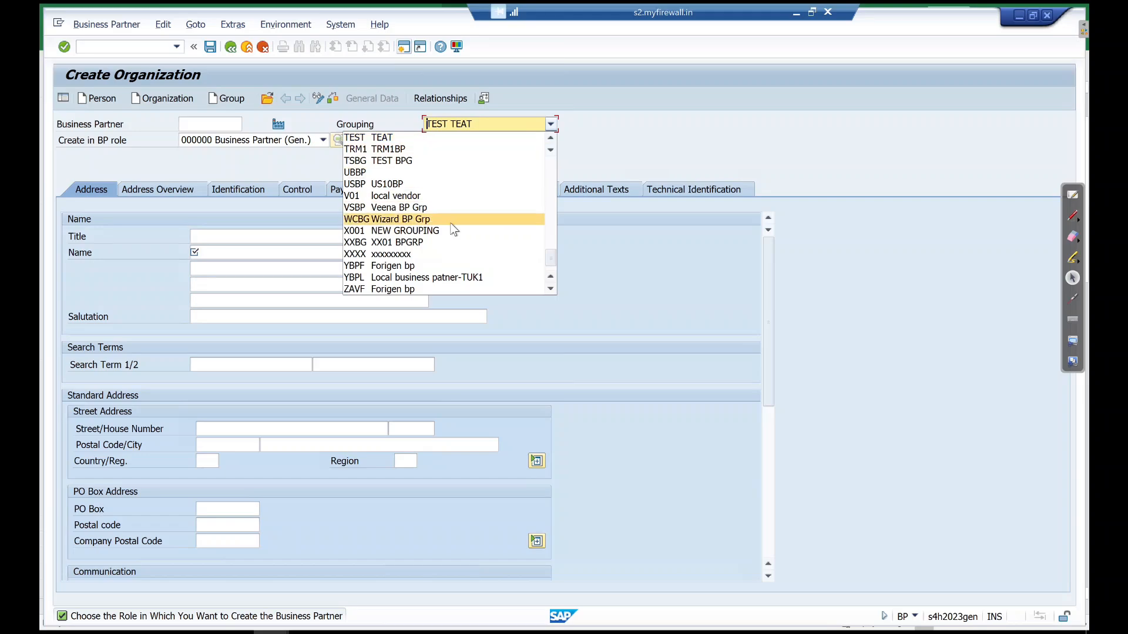
pyautogui.click(423, 242)
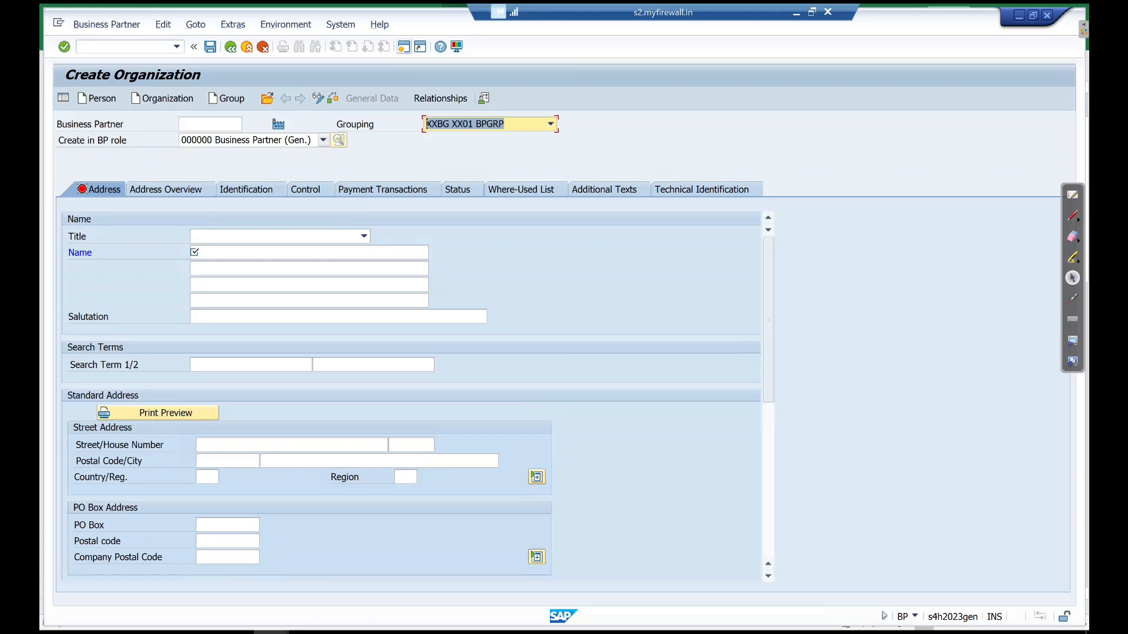
# Handwrite the ink notes "General Data - 000000", "Finance Data - FLCU00" and "Sales Data - FLCU01" beside the form, and erase them
pyautogui.click(1073, 216)
pyautogui.moveTo(628, 207)
pyautogui.mouseDown()
pyautogui.moveTo(636, 256)
pyautogui.moveTo(662, 235)
pyautogui.moveTo(751, 241)
pyautogui.moveTo(810, 222)
pyautogui.moveTo(850, 237)
pyautogui.moveTo(837, 215)
pyautogui.moveTo(876, 229)
pyautogui.moveTo(954, 231)
pyautogui.moveTo(974, 219)
pyautogui.moveTo(1016, 239)
pyautogui.mouseUp()
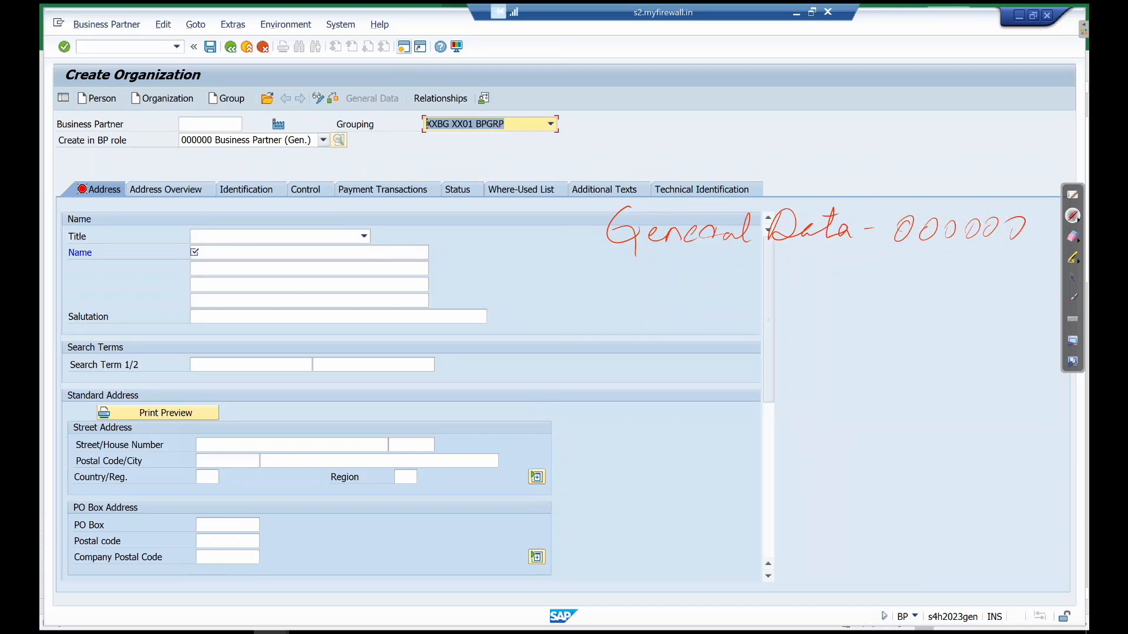
pyautogui.moveTo(651, 262)
pyautogui.mouseDown()
pyautogui.moveTo(625, 298)
pyautogui.moveTo(654, 288)
pyautogui.moveTo(723, 300)
pyautogui.moveTo(811, 282)
pyautogui.moveTo(818, 295)
pyautogui.moveTo(848, 280)
pyautogui.moveTo(893, 298)
pyautogui.moveTo(904, 287)
pyautogui.mouseUp()
pyautogui.moveTo(928, 265)
pyautogui.mouseDown()
pyautogui.moveTo(940, 297)
pyautogui.moveTo(984, 282)
pyautogui.mouseUp()
pyautogui.moveTo(986, 271)
pyautogui.mouseDown()
pyautogui.moveTo(975, 292)
pyautogui.moveTo(1002, 274)
pyautogui.mouseUp()
pyautogui.moveTo(1019, 273); pyautogui.dragTo(1026, 273)
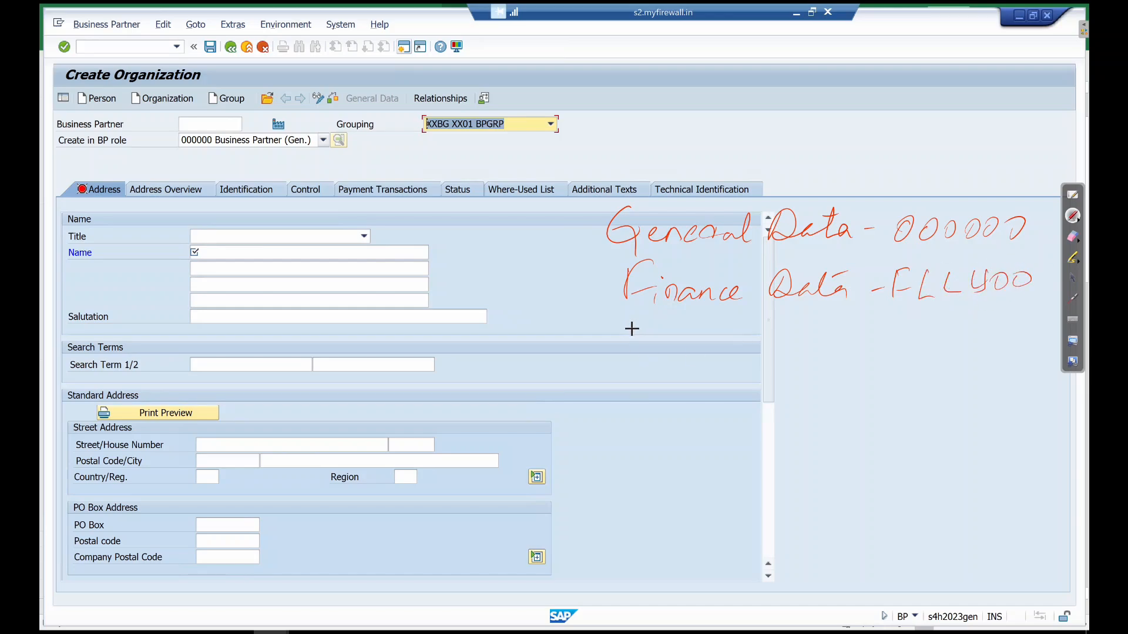
pyautogui.moveTo(641, 318)
pyautogui.mouseDown()
pyautogui.moveTo(636, 333)
pyautogui.moveTo(660, 345)
pyautogui.moveTo(723, 341)
pyautogui.moveTo(765, 353)
pyautogui.moveTo(813, 335)
pyautogui.moveTo(865, 339)
pyautogui.moveTo(899, 307)
pyautogui.moveTo(929, 335)
pyautogui.moveTo(1023, 312)
pyautogui.moveTo(1019, 337)
pyautogui.mouseUp()
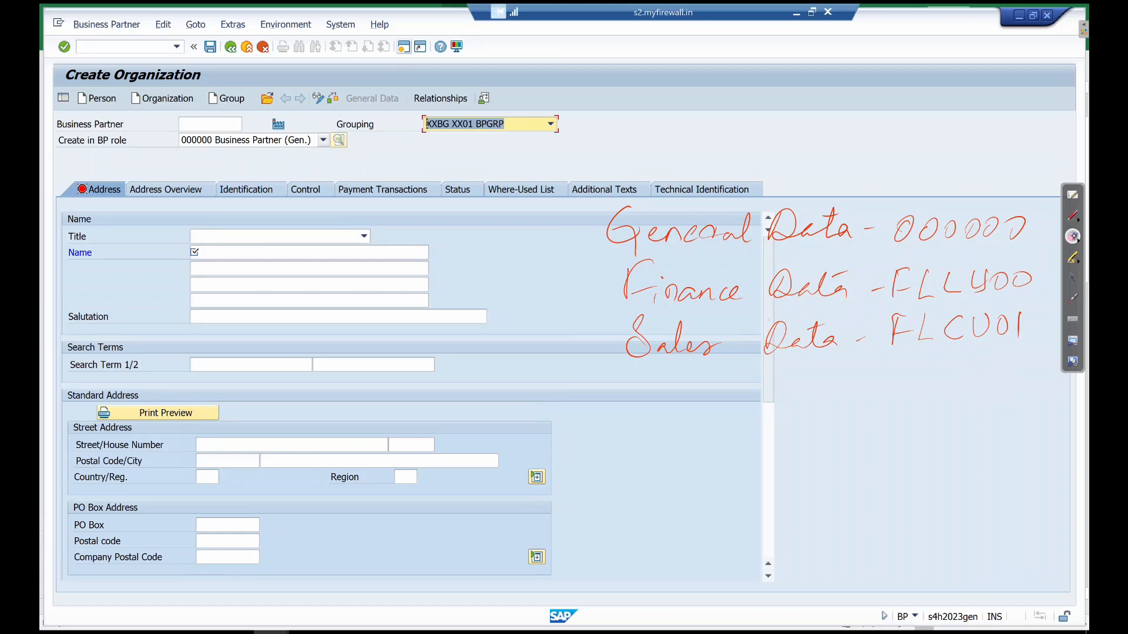
pyautogui.click(1073, 237)
pyautogui.click(1052, 241)
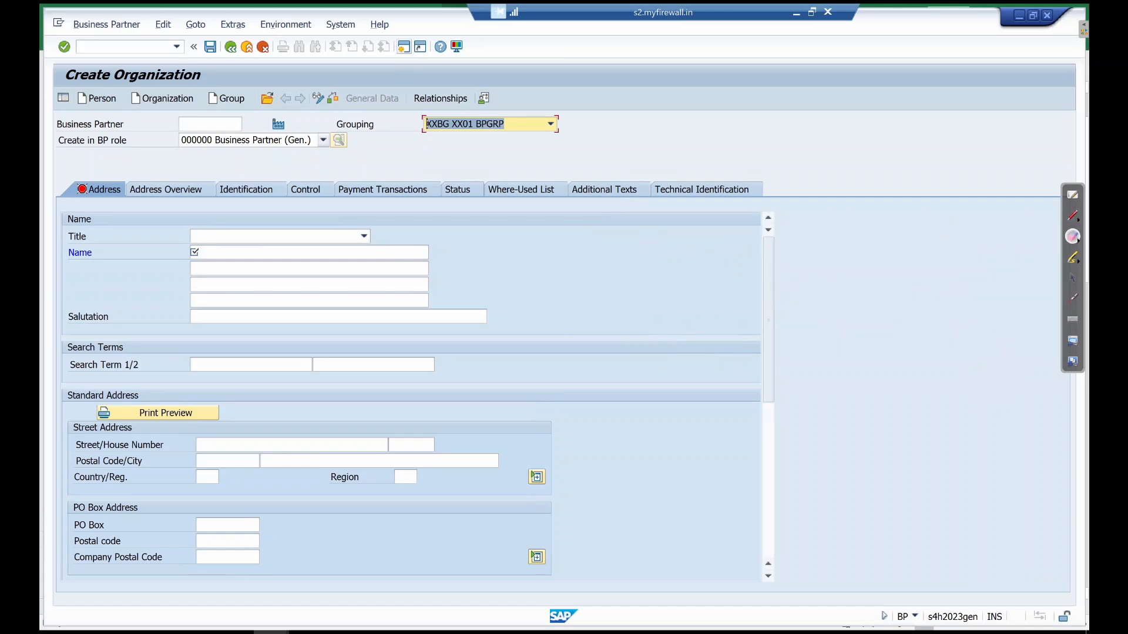
# Circle the "Create in BP role" label in ink, erase the mark and return to the normal pointer
pyautogui.click(1072, 216)
pyautogui.moveTo(136, 134)
pyautogui.mouseDown()
pyautogui.moveTo(47, 158)
pyautogui.moveTo(140, 133)
pyautogui.mouseUp()
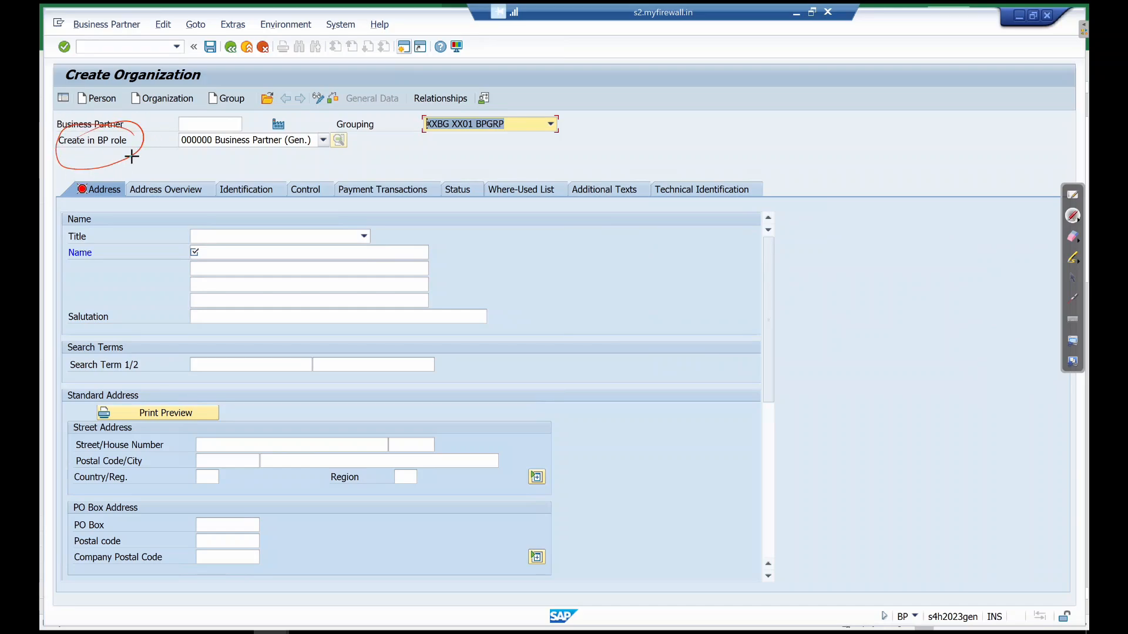
pyautogui.click(1073, 237)
pyautogui.click(1050, 241)
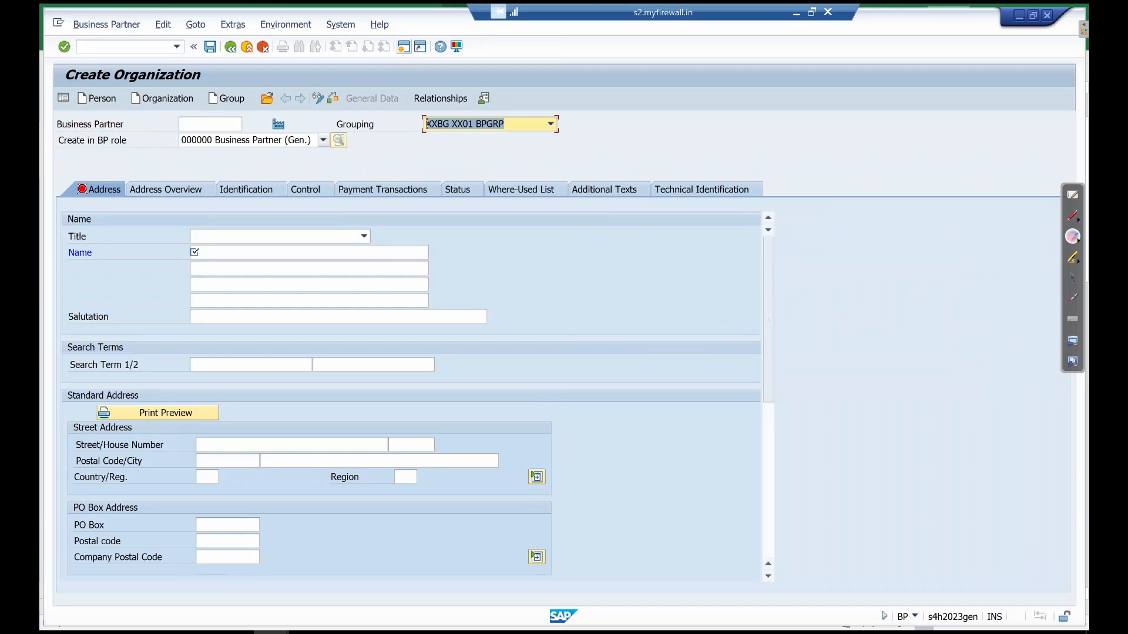
pyautogui.click(1072, 277)
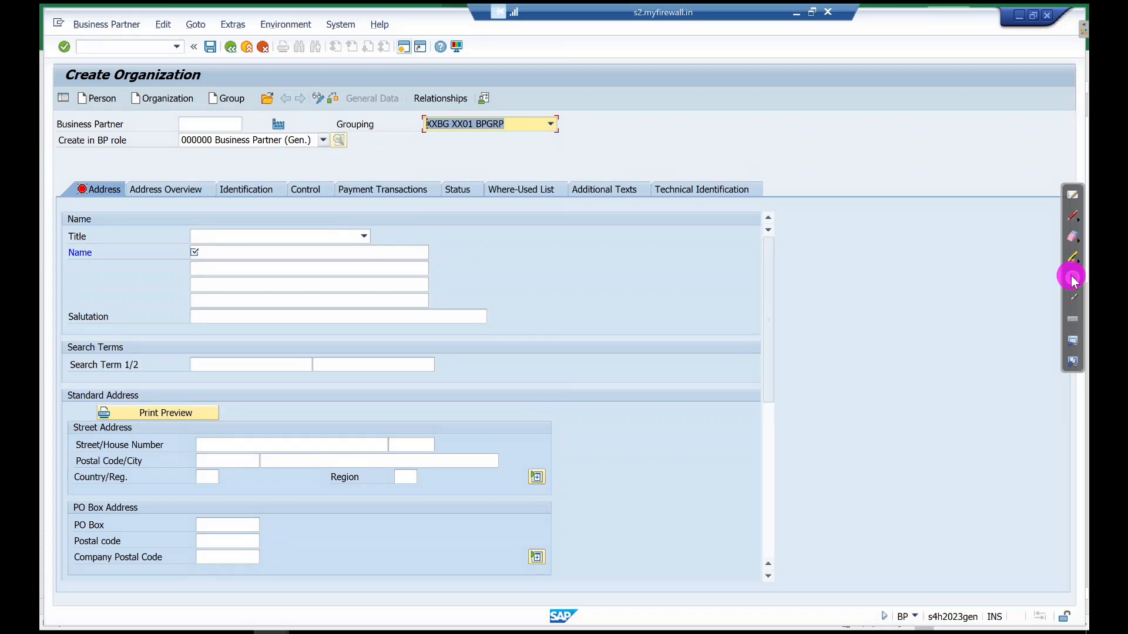
# Change the BP role to FLCU00 Customer (Fin.Accounting) and choose to create the business partner directly in that role
pyautogui.click(324, 142)
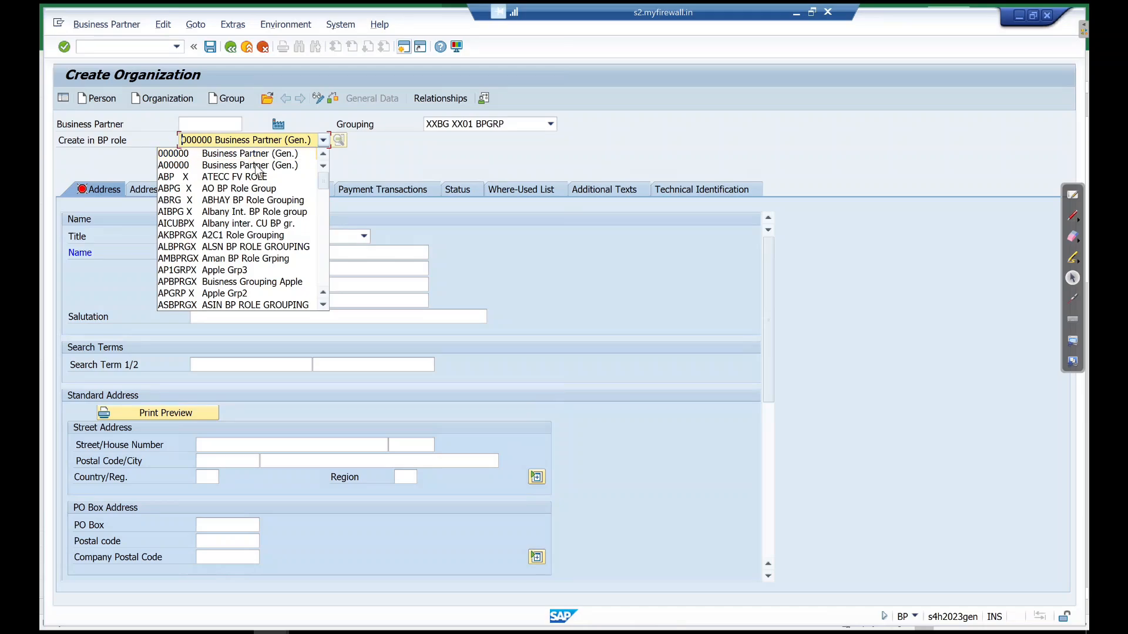
pyautogui.scroll(-1, 254, 227)
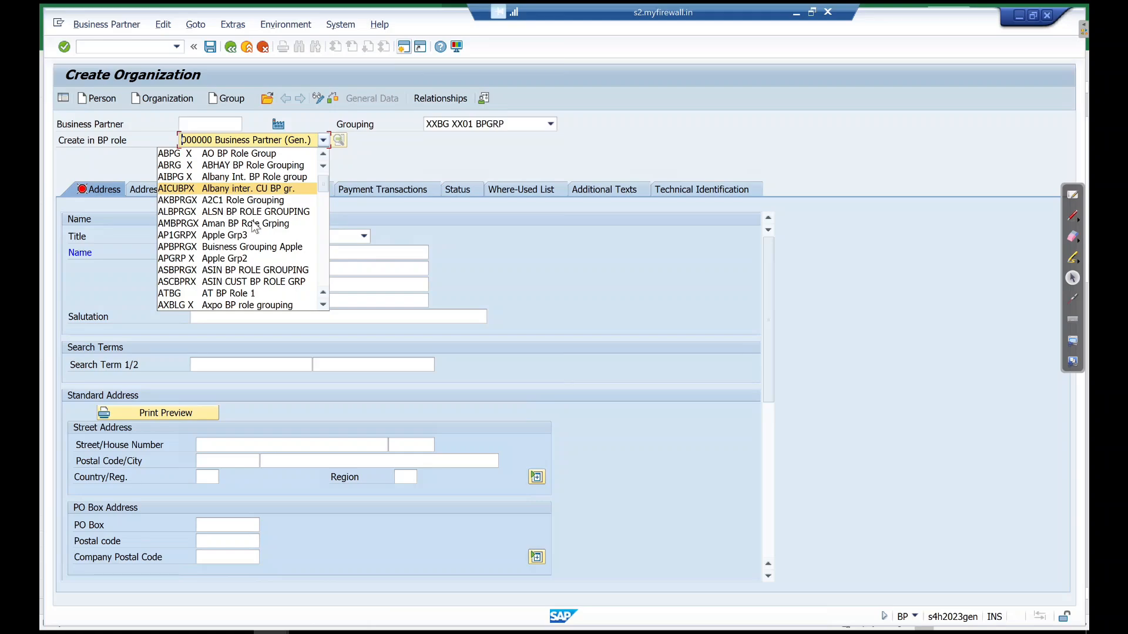
pyautogui.scroll(-3, 253, 227)
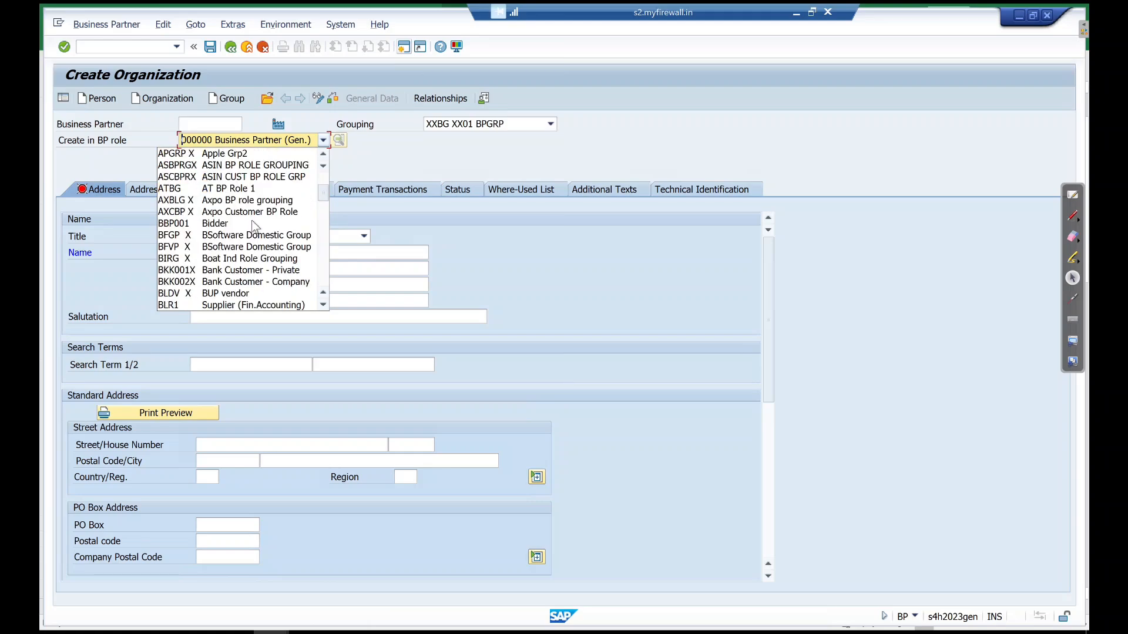
pyautogui.scroll(-2, 254, 227)
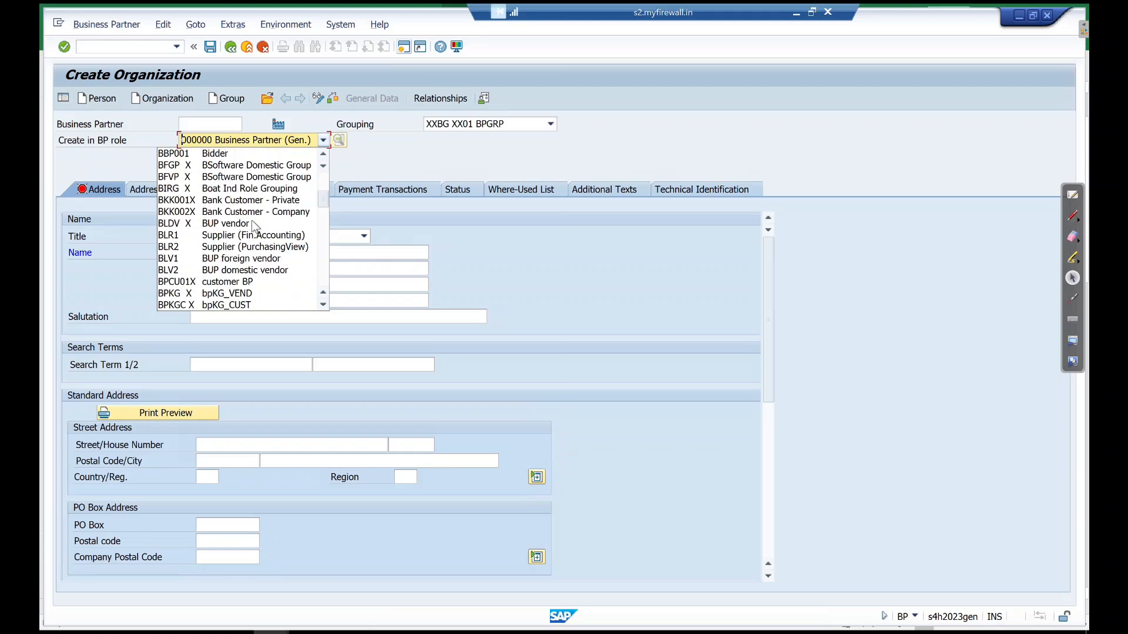
pyautogui.scroll(-2, 253, 227)
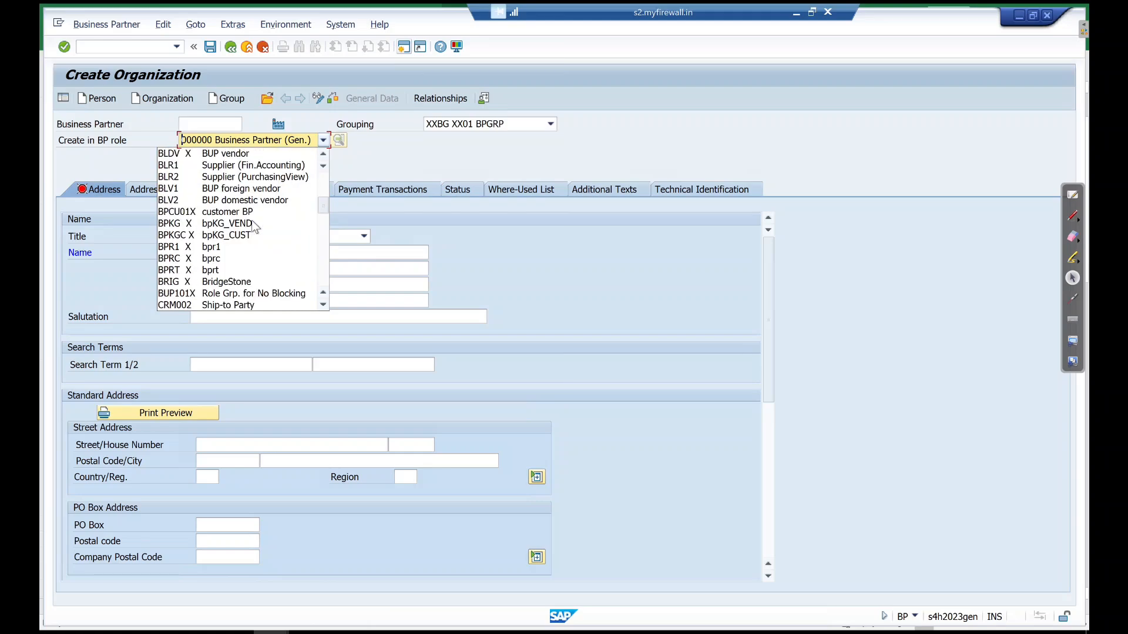
pyautogui.click(225, 138)
pyautogui.write('fl')
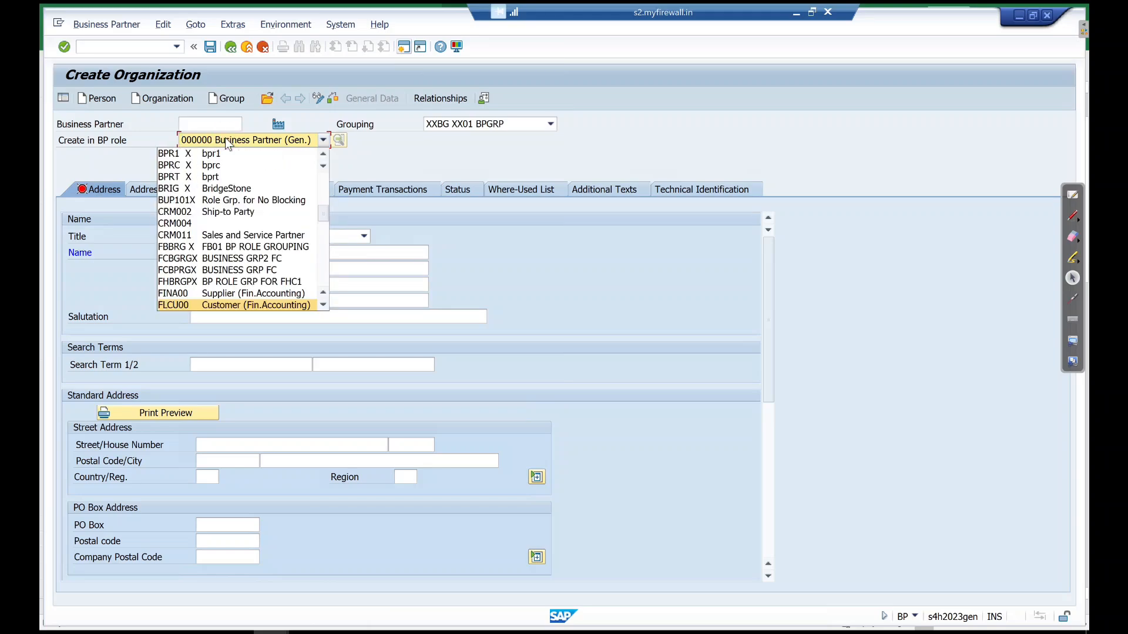
pyautogui.click(218, 304)
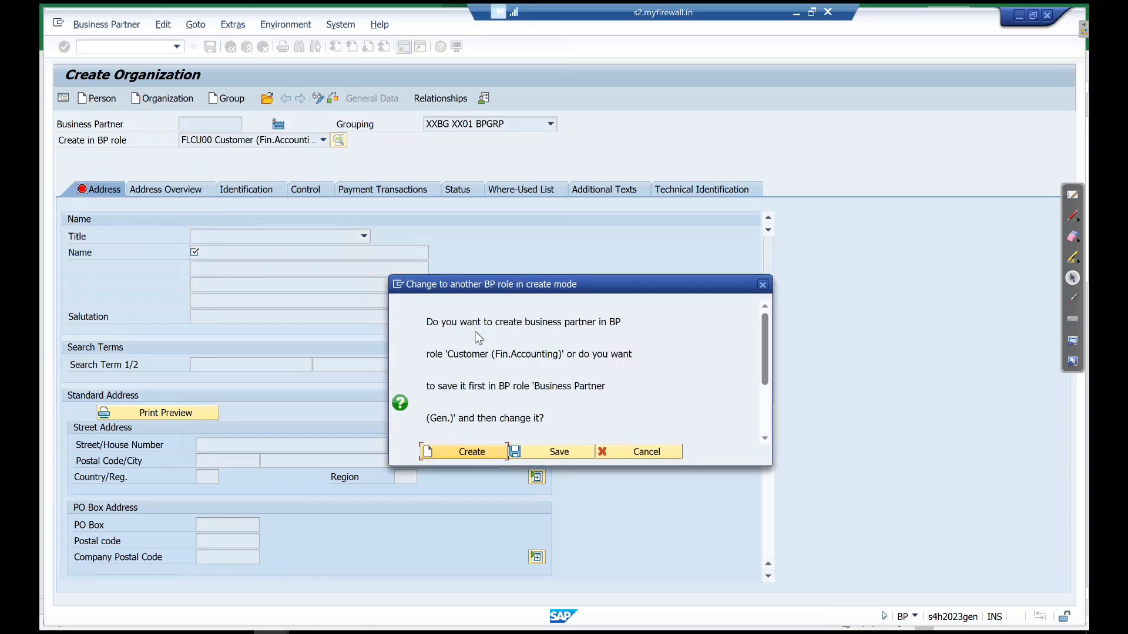
pyautogui.click(459, 456)
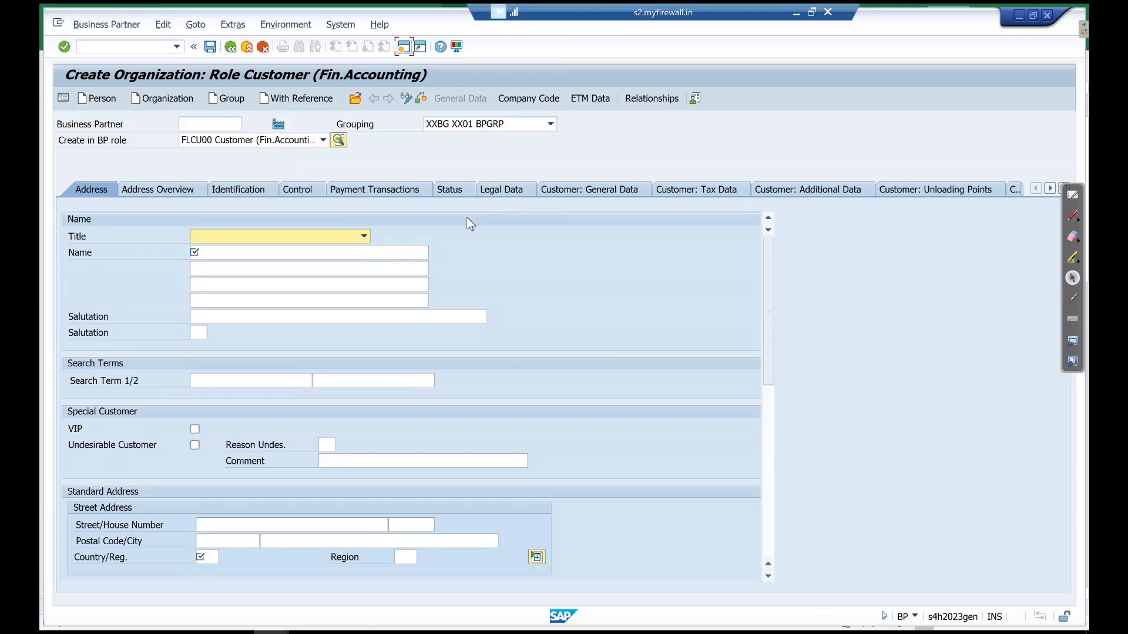
# Set the organization's title to 0003 Company and its name to MACD CUSTOMER-1
pyautogui.click(305, 238)
pyautogui.click(369, 234)
pyautogui.click(284, 249)
pyautogui.click(288, 252)
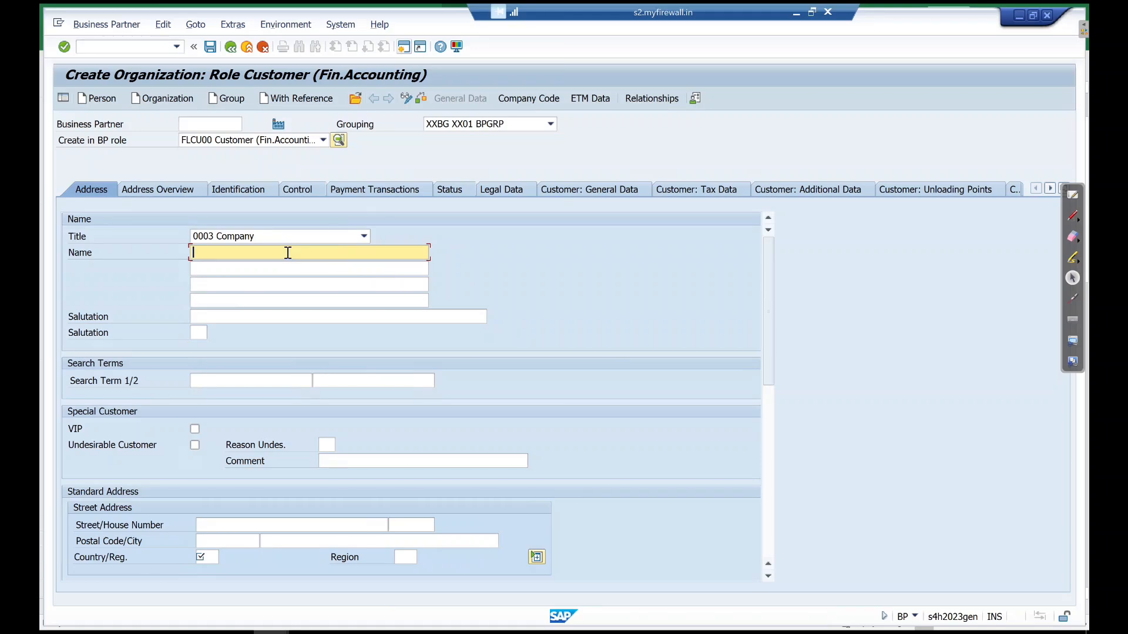
pyautogui.write('MACD CUSTOMER-1')
pyautogui.press('Return')
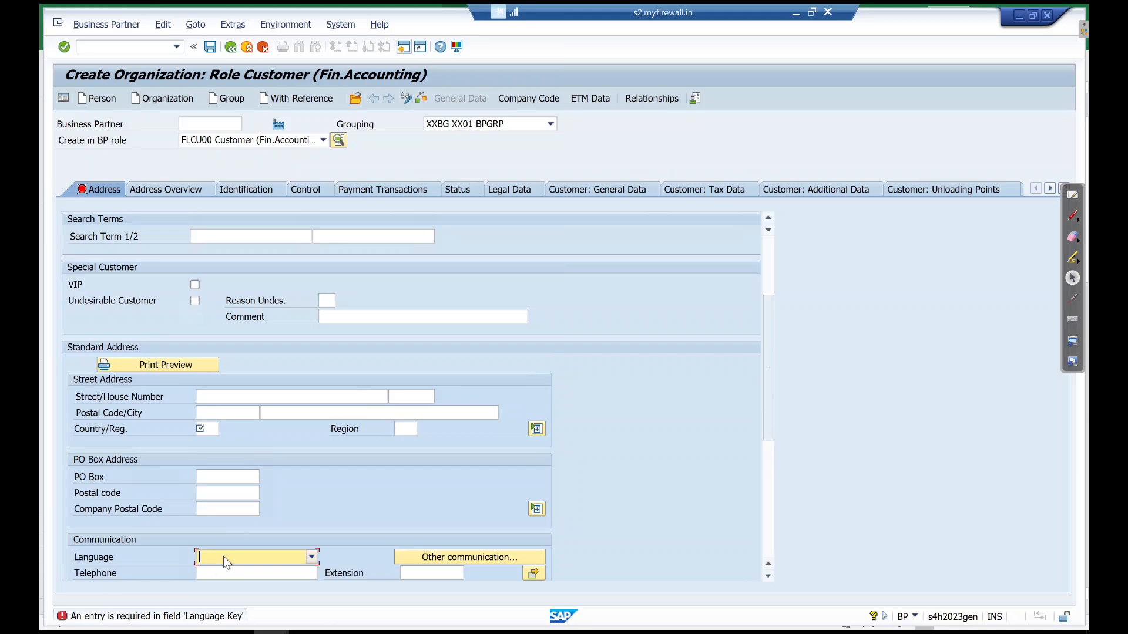
# Set the communication language to EN English and the standard address to country IN with region 10 Karnataka
pyautogui.write('EN English')
pyautogui.press('Return')
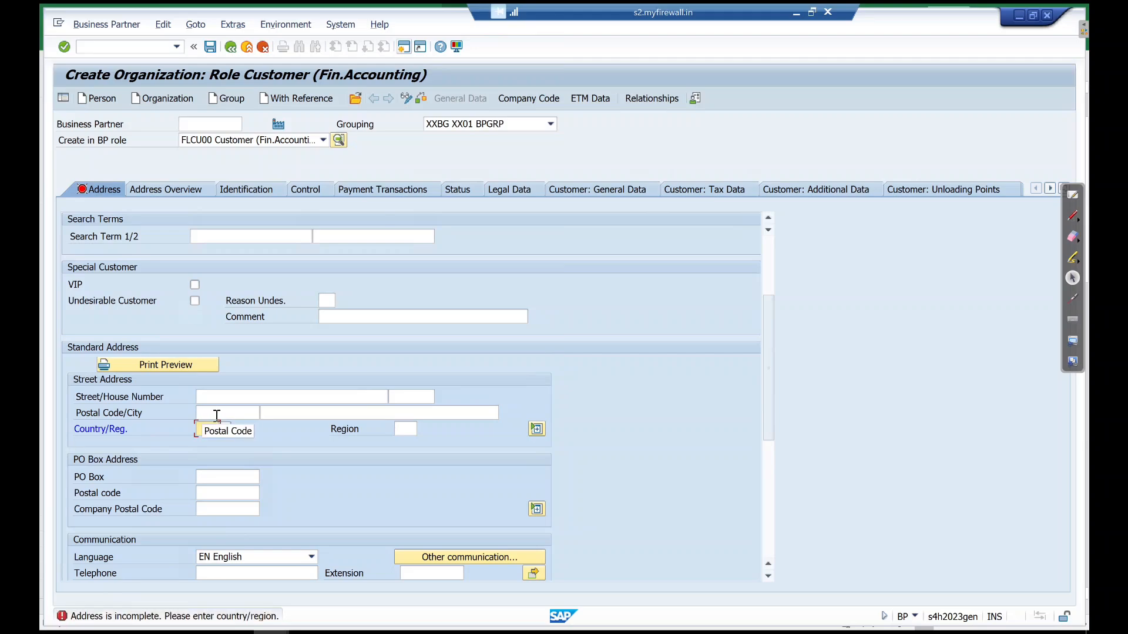
pyautogui.write('IN')
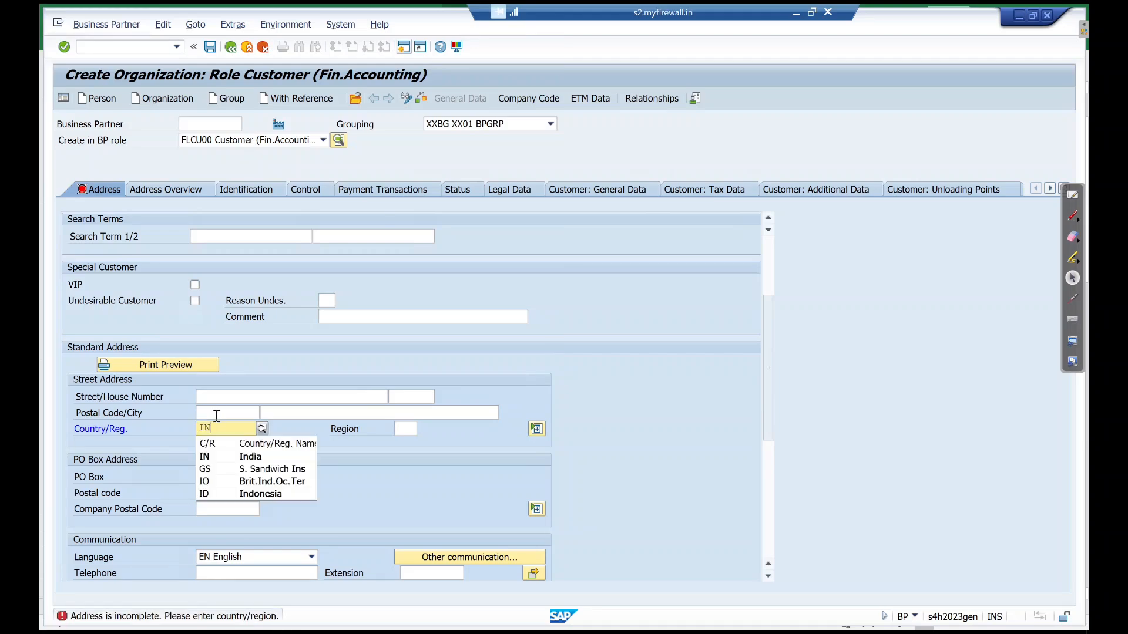
pyautogui.press('Tab')
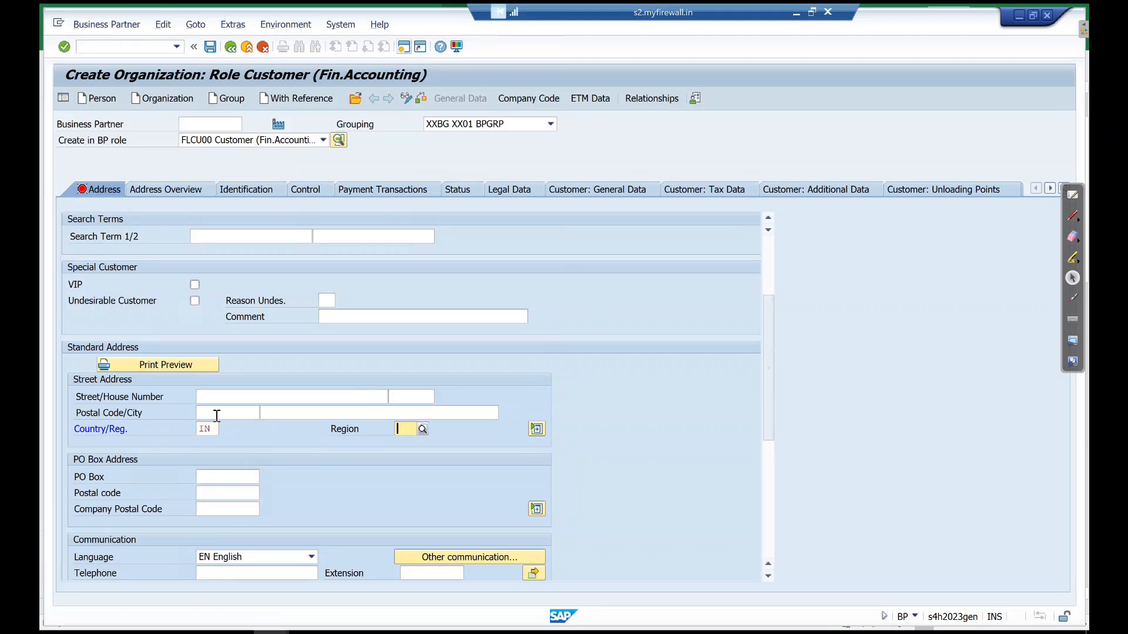
pyautogui.click(423, 429)
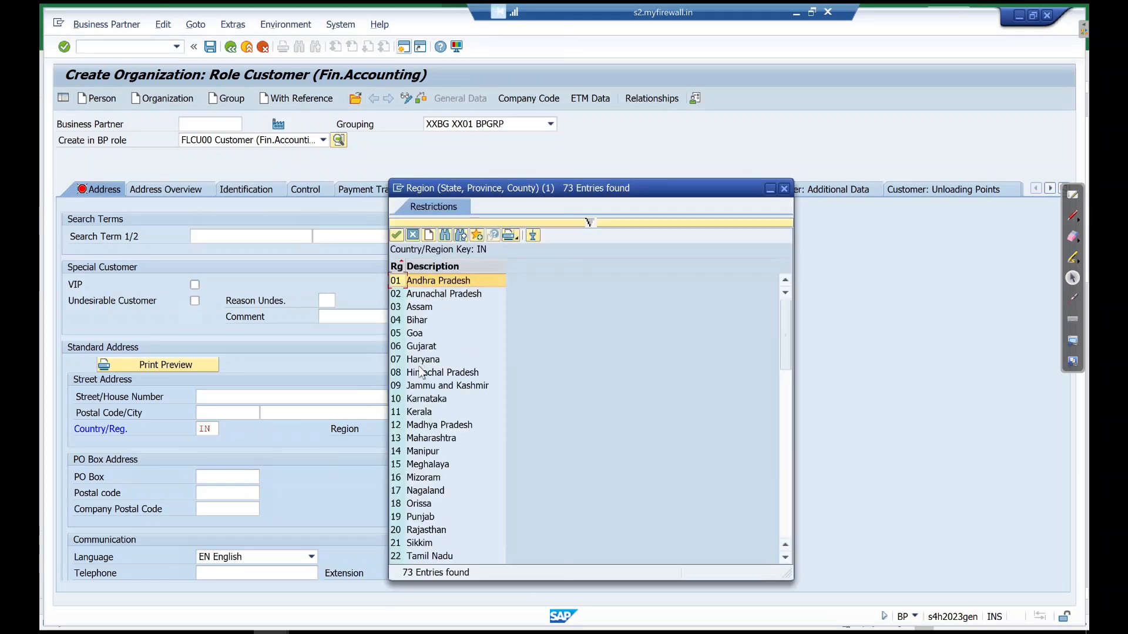
pyautogui.doubleClick(422, 398)
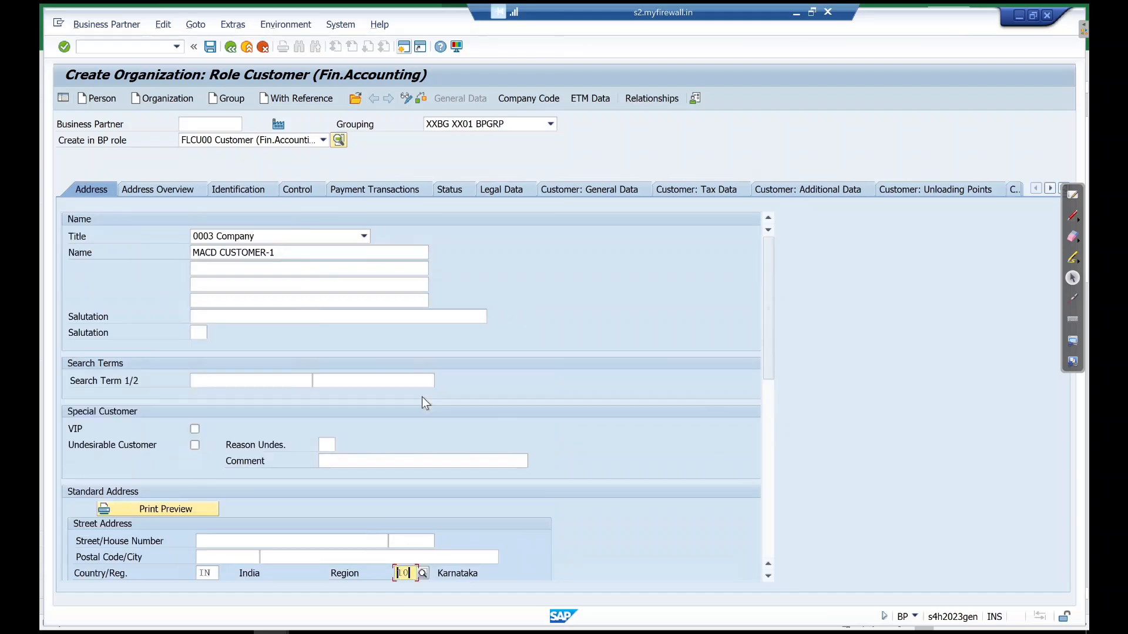
pyautogui.scroll(-10, 238, 424)
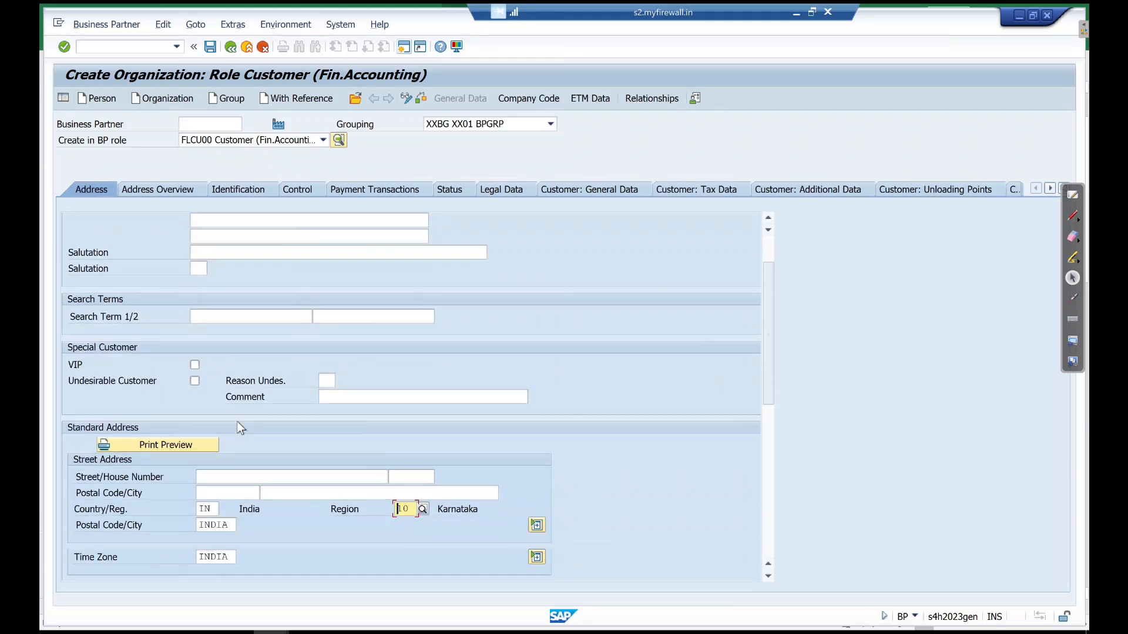
pyautogui.scroll(10, 238, 422)
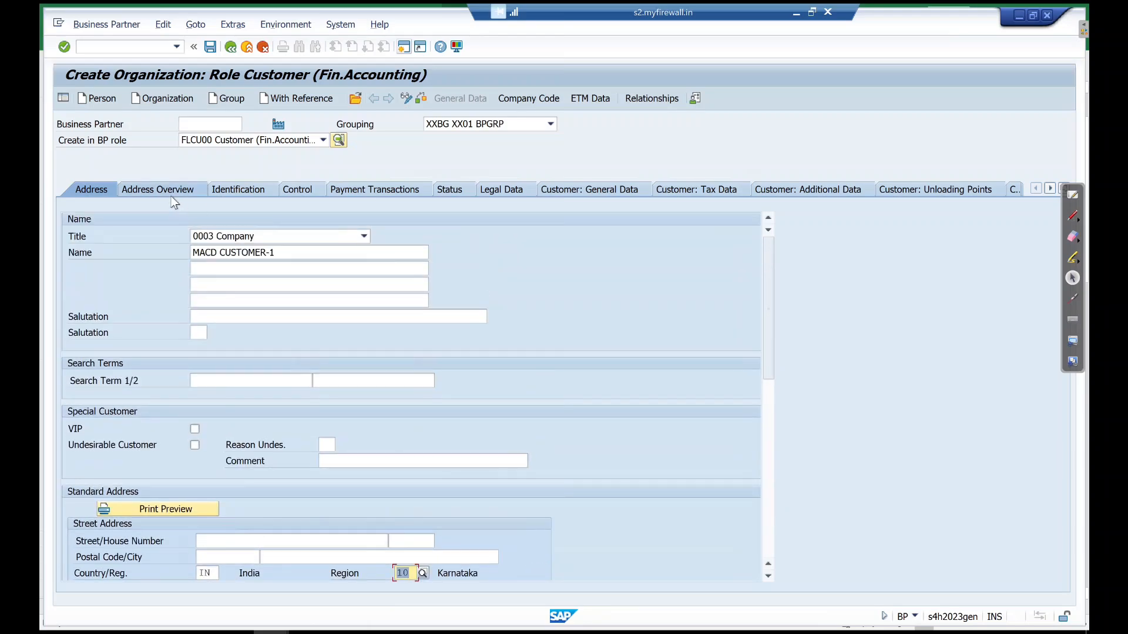
# Look through the general data sections: address overview, additional data, customer general data, identification, control and payment transactions
pyautogui.click(171, 193)
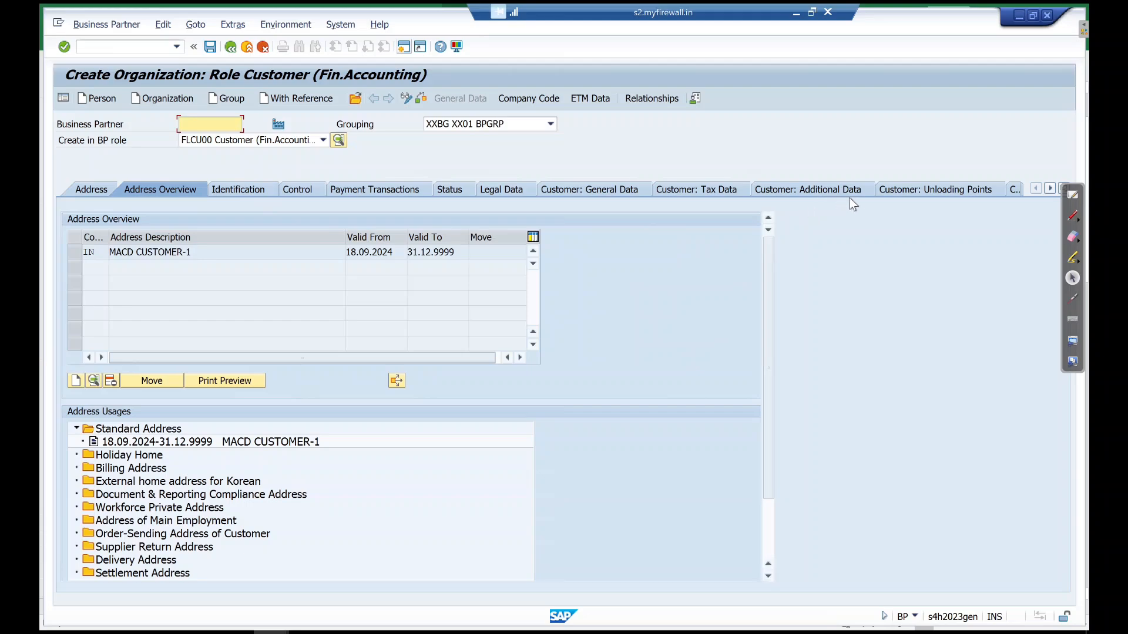
pyautogui.click(794, 196)
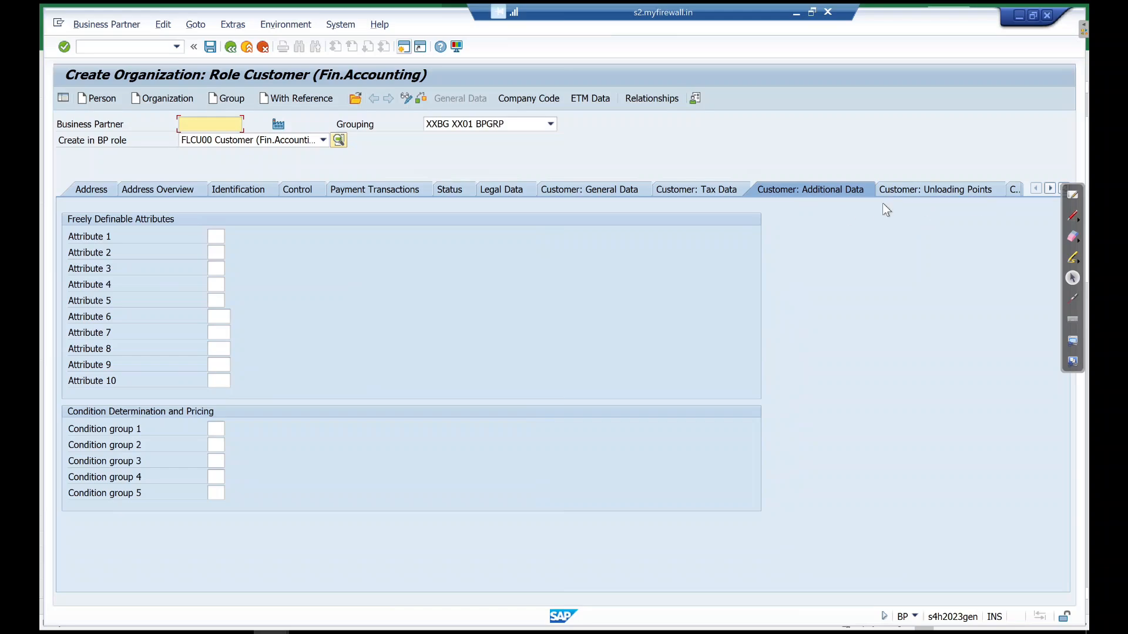
pyautogui.click(614, 190)
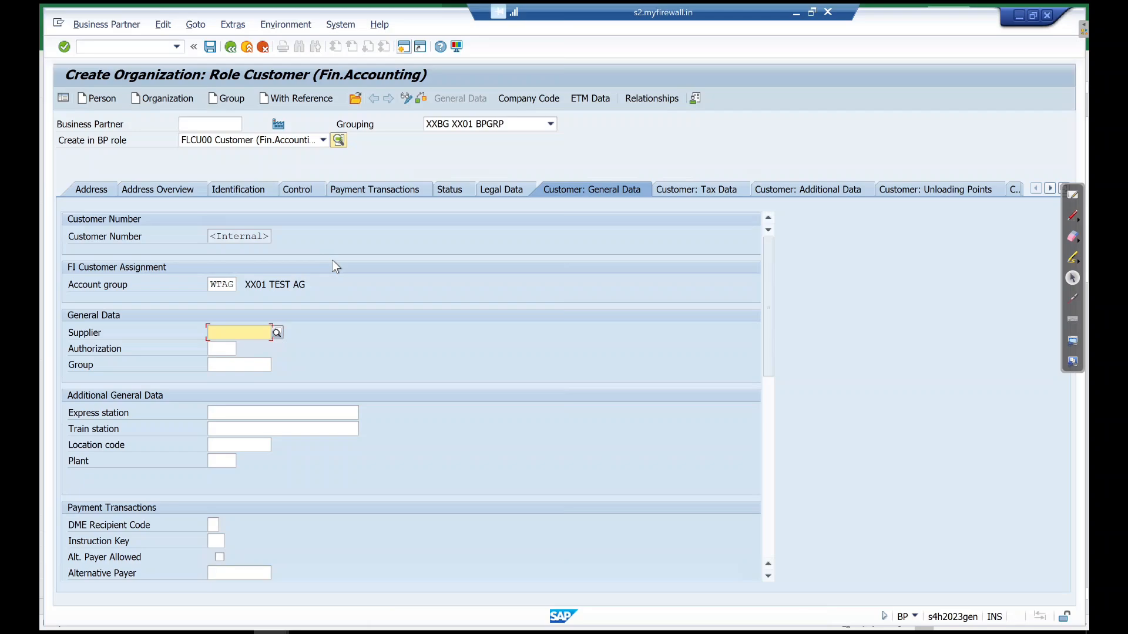
pyautogui.click(186, 195)
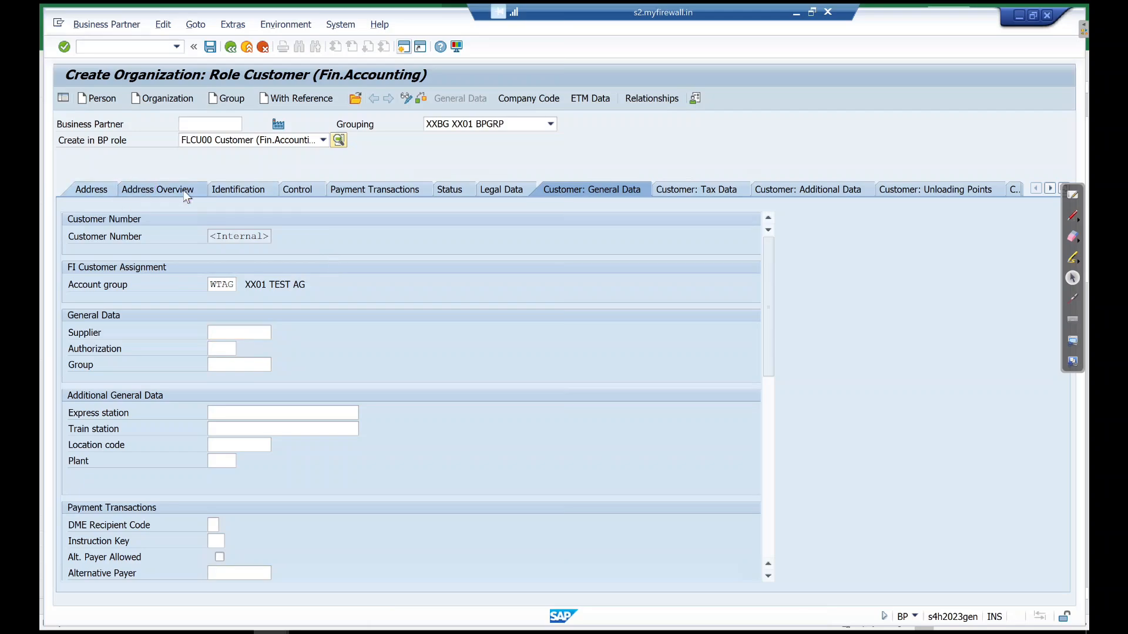
pyautogui.click(238, 191)
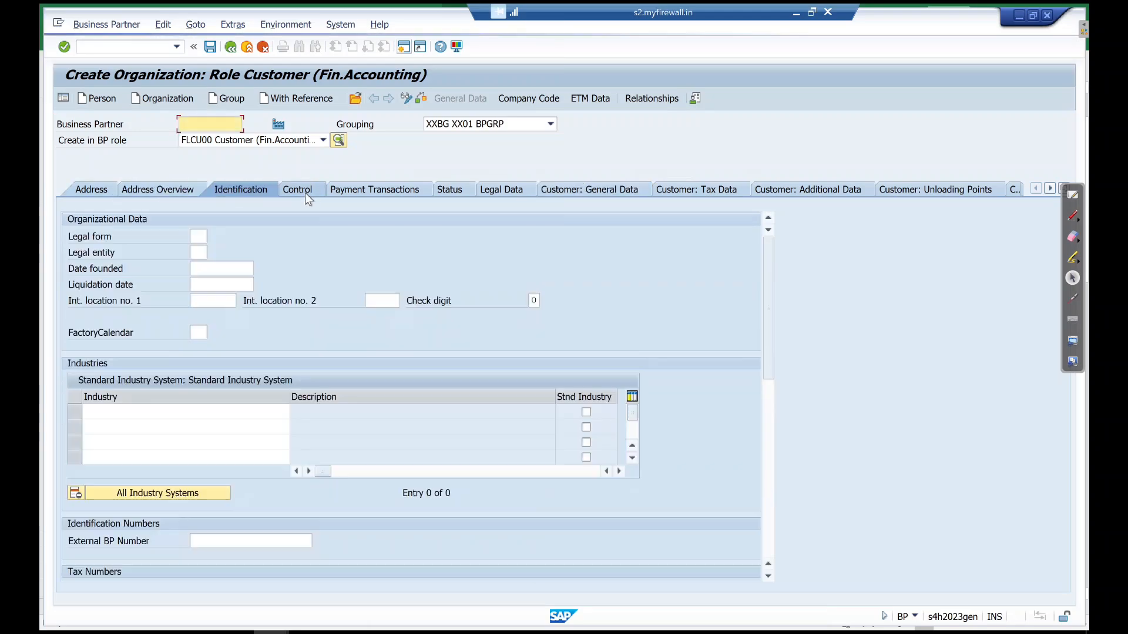
pyautogui.click(307, 194)
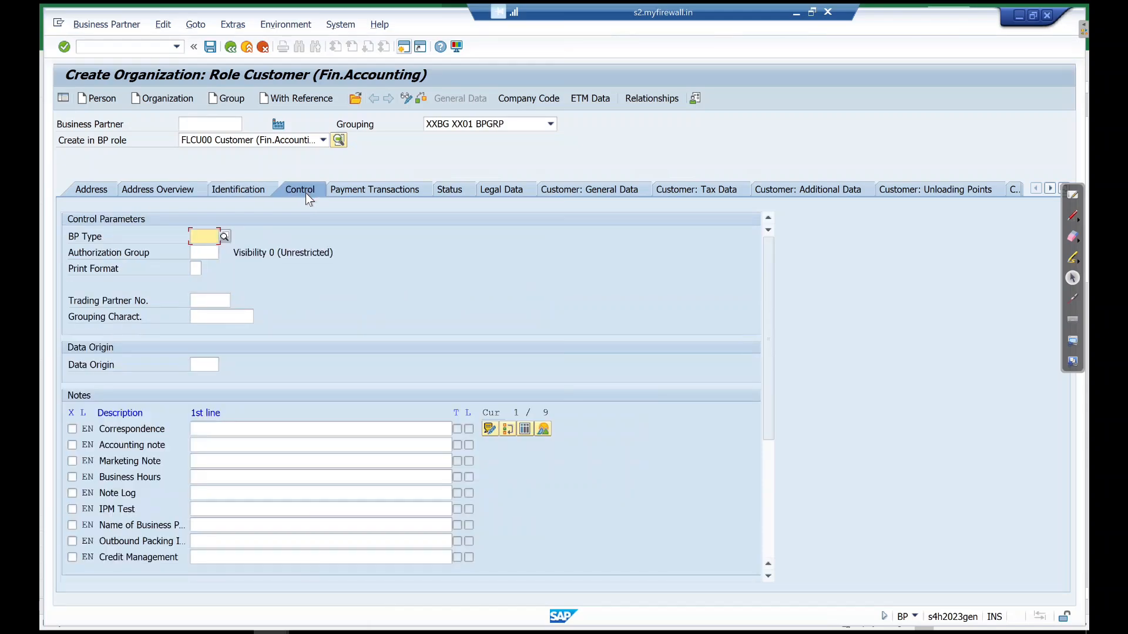
pyautogui.click(354, 188)
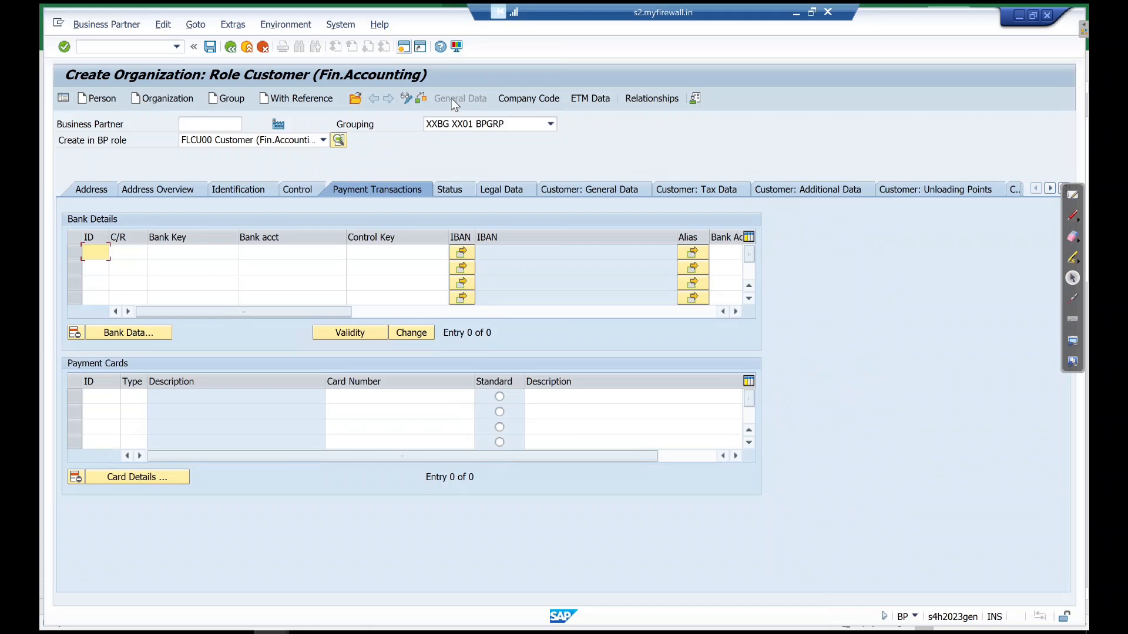
# Open the company code data and assign company code MACD to the customer
pyautogui.click(537, 101)
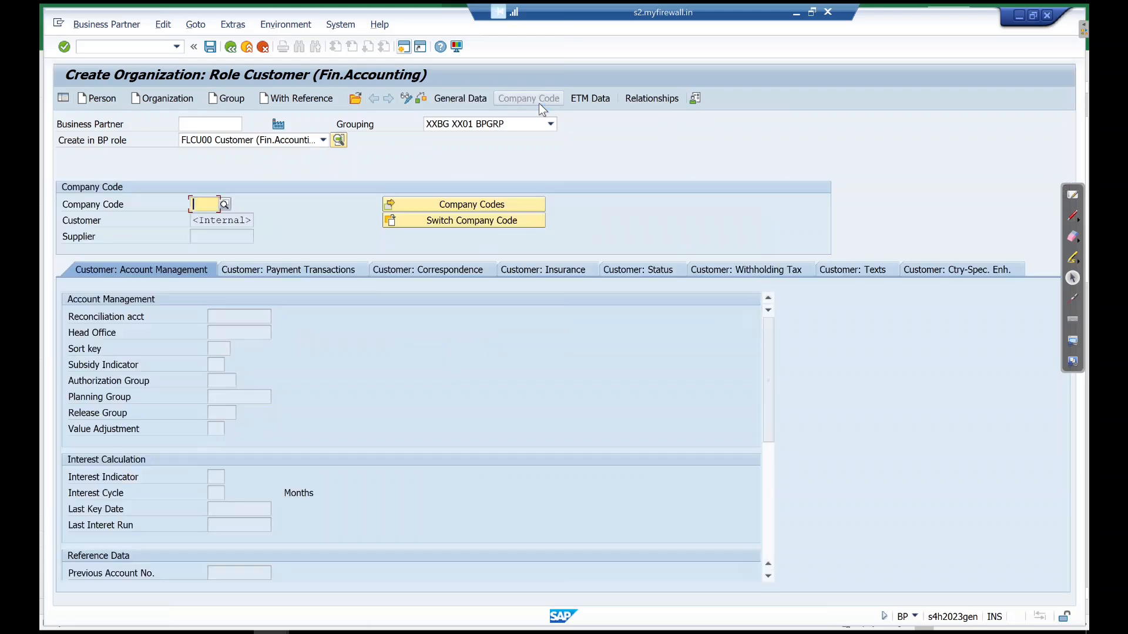
pyautogui.click(199, 204)
pyautogui.write('MAC')
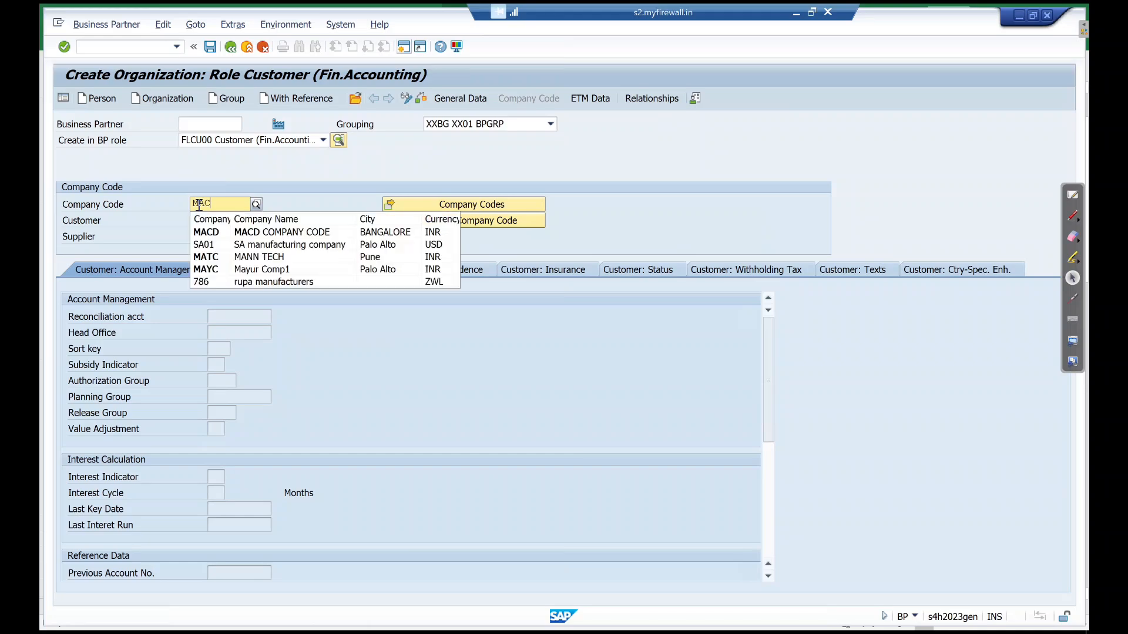
pyautogui.press('Down')
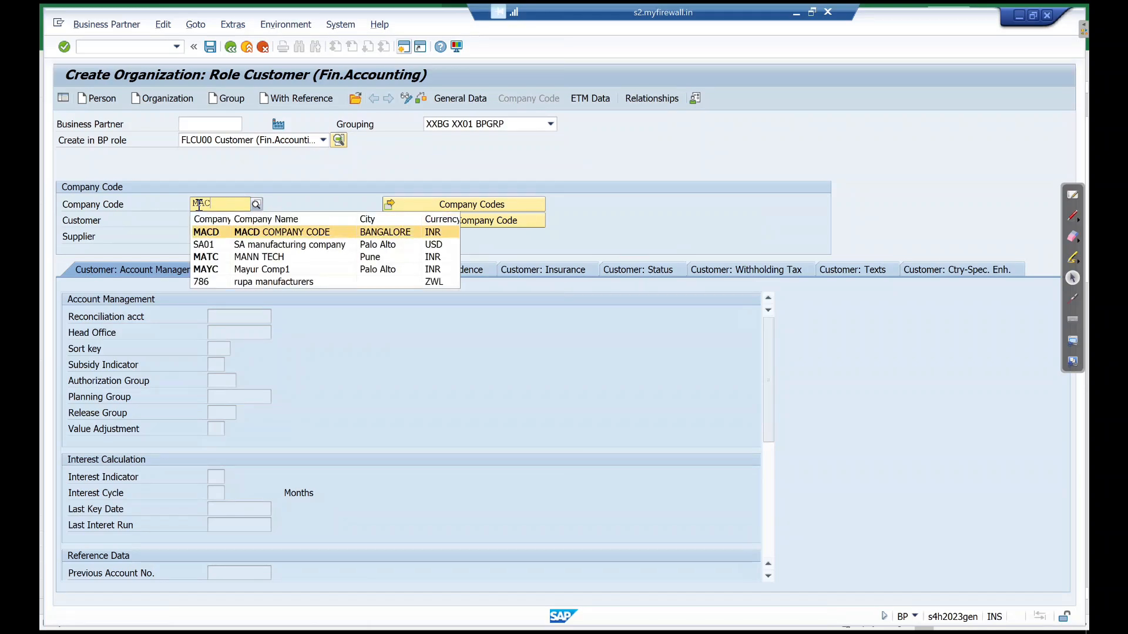
pyautogui.press('Return')
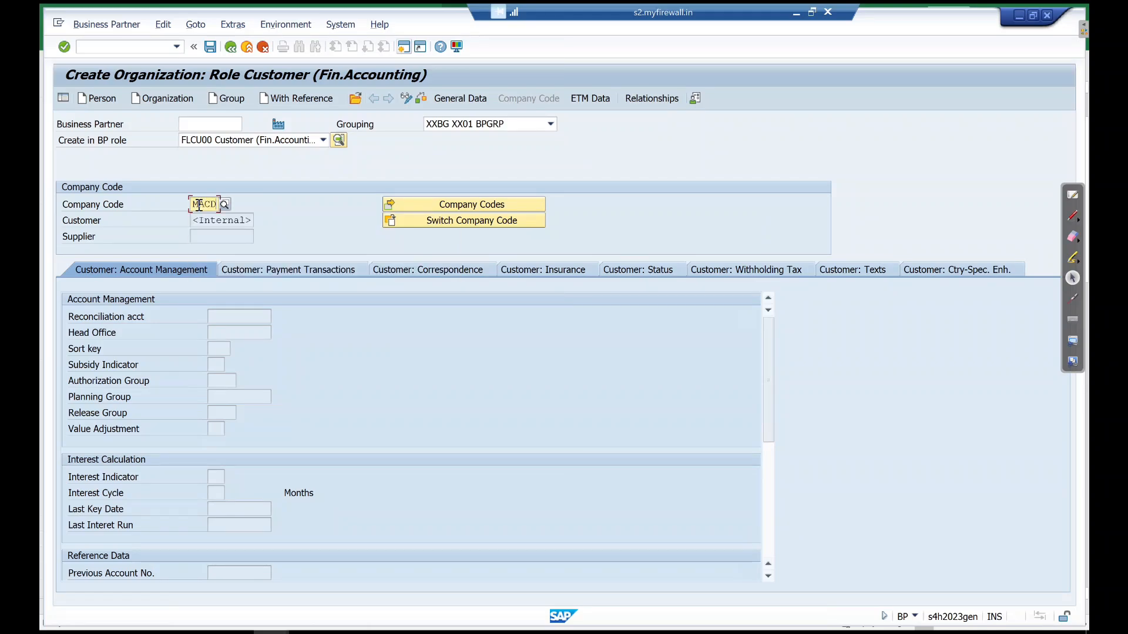
pyautogui.press('Return')
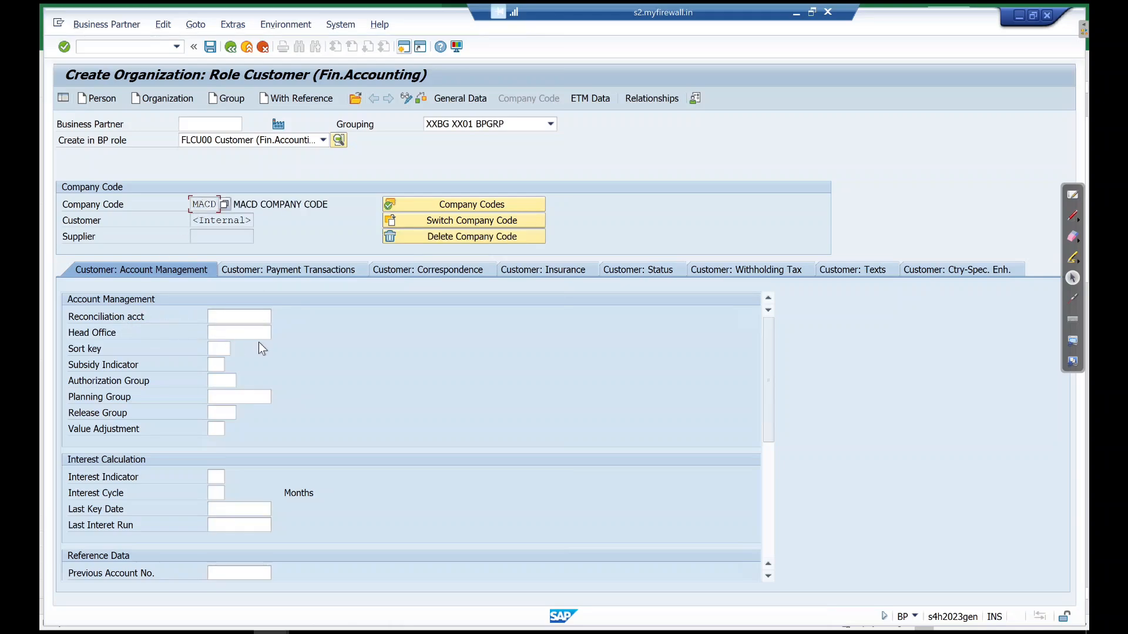
# Circle the "Reconciliation acct" label in red ink and write an underlined note "Generate Financial Reports" on the form
pyautogui.click(1073, 216)
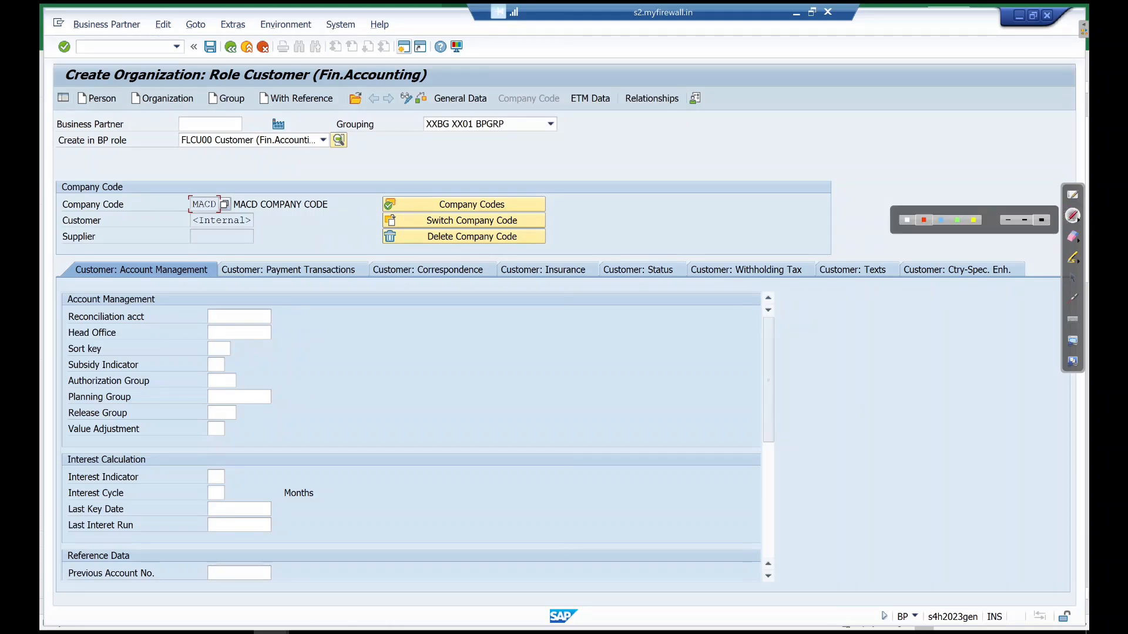
pyautogui.moveTo(80, 303)
pyautogui.mouseDown()
pyautogui.moveTo(79, 327)
pyautogui.moveTo(121, 295)
pyautogui.moveTo(73, 312)
pyautogui.mouseUp()
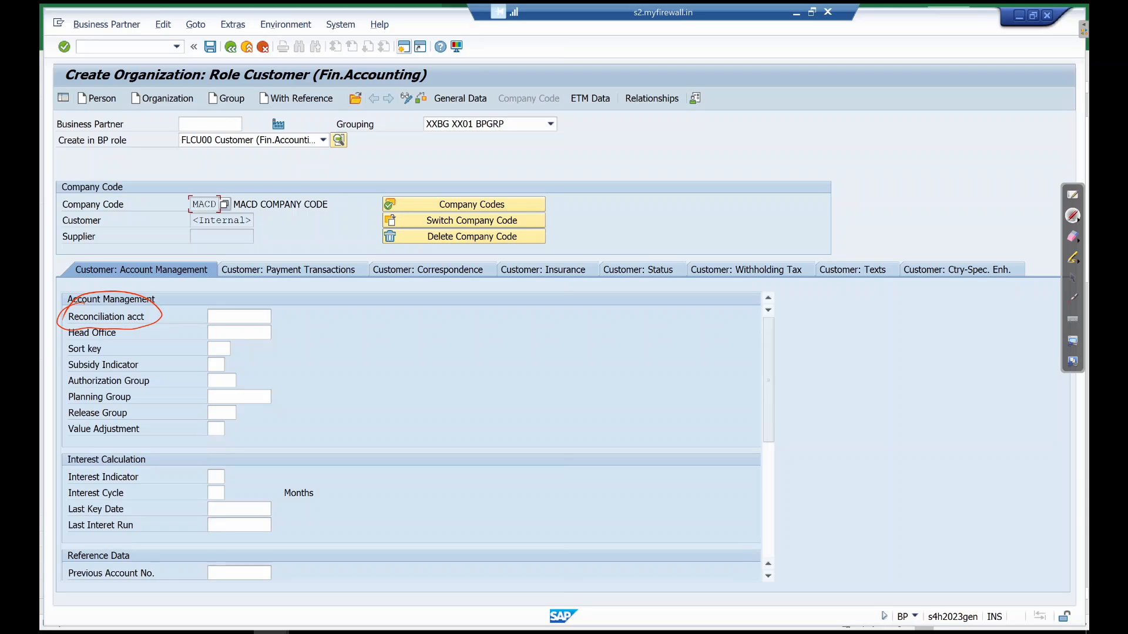
pyautogui.moveTo(601, 325)
pyautogui.mouseDown()
pyautogui.moveTo(604, 372)
pyautogui.moveTo(712, 335)
pyautogui.moveTo(741, 354)
pyautogui.moveTo(937, 350)
pyautogui.moveTo(964, 370)
pyautogui.moveTo(984, 353)
pyautogui.moveTo(1034, 346)
pyautogui.mouseUp()
pyautogui.moveTo(639, 381); pyautogui.dragTo(1022, 372)
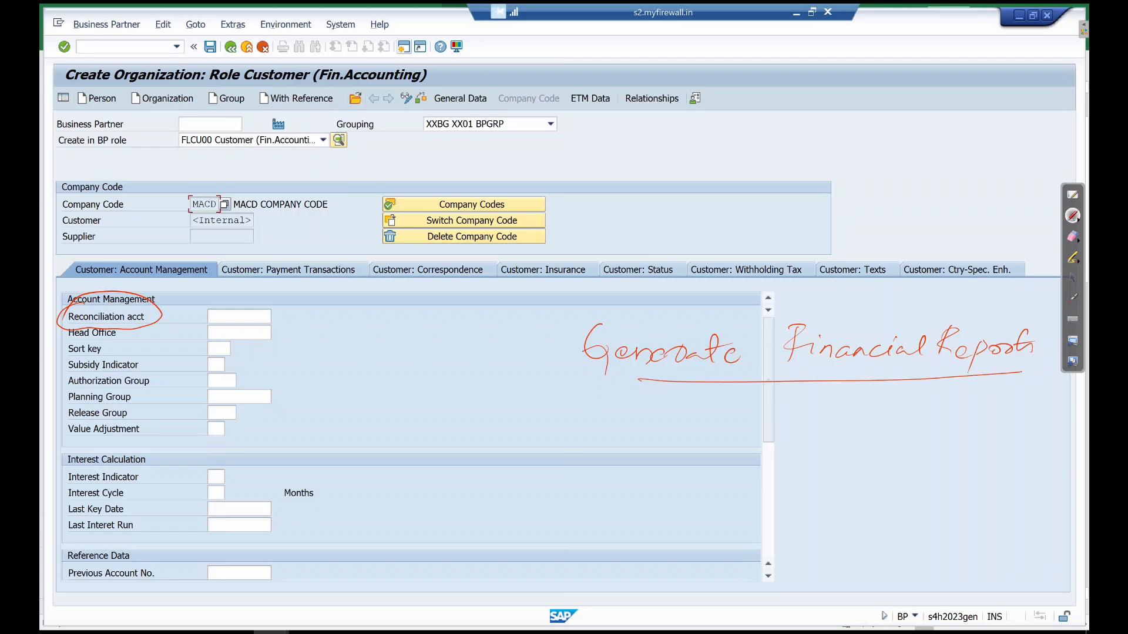
# Circle the reconciliation account entry field in ink and link it to an underlined note "FICO"
pyautogui.moveTo(231, 300)
pyautogui.mouseDown()
pyautogui.moveTo(202, 320)
pyautogui.moveTo(247, 331)
pyautogui.moveTo(265, 302)
pyautogui.moveTo(206, 307)
pyautogui.mouseUp()
pyautogui.moveTo(276, 318)
pyautogui.mouseDown()
pyautogui.moveTo(315, 306)
pyautogui.moveTo(335, 320)
pyautogui.mouseUp()
pyautogui.moveTo(332, 306)
pyautogui.mouseDown()
pyautogui.moveTo(340, 297)
pyautogui.moveTo(355, 312)
pyautogui.moveTo(390, 293)
pyautogui.mouseUp()
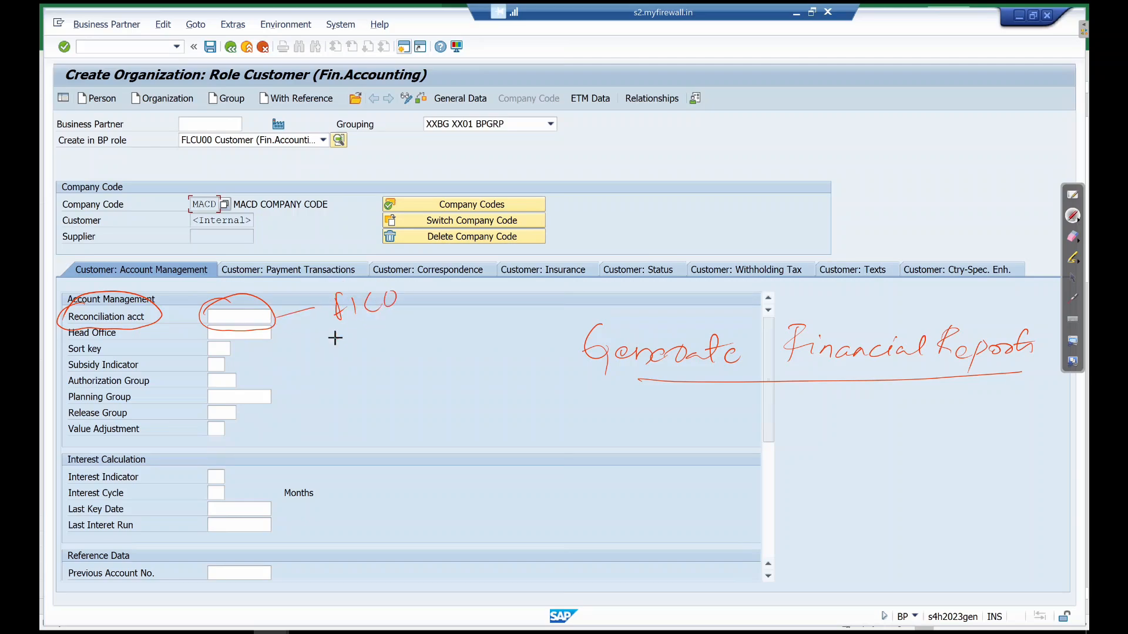
pyautogui.moveTo(338, 337); pyautogui.dragTo(396, 317)
pyautogui.moveTo(334, 341); pyautogui.dragTo(418, 312)
pyautogui.moveTo(265, 291)
pyautogui.mouseDown()
pyautogui.moveTo(209, 329)
pyautogui.moveTo(194, 303)
pyautogui.mouseUp()
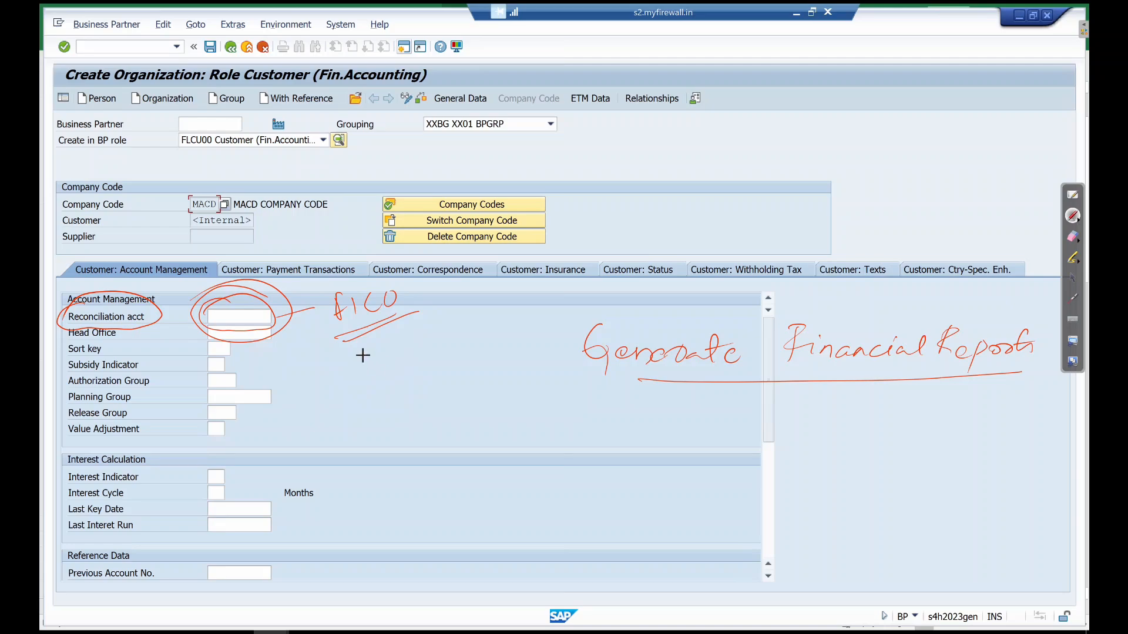
# Write "AR" and "AP" below the FICO note, with AR circled and linked to "Cust", and erase all the ink
pyautogui.moveTo(367, 377)
pyautogui.mouseDown()
pyautogui.moveTo(397, 340)
pyautogui.moveTo(424, 365)
pyautogui.mouseUp()
pyautogui.moveTo(388, 429)
pyautogui.mouseDown()
pyautogui.moveTo(421, 384)
pyautogui.moveTo(432, 389)
pyautogui.mouseUp()
pyautogui.moveTo(423, 335)
pyautogui.mouseDown()
pyautogui.moveTo(376, 408)
pyautogui.moveTo(371, 329)
pyautogui.mouseUp()
pyautogui.moveTo(457, 342); pyautogui.dragTo(495, 324)
pyautogui.moveTo(521, 303)
pyautogui.mouseDown()
pyautogui.moveTo(562, 311)
pyautogui.moveTo(614, 296)
pyautogui.mouseUp()
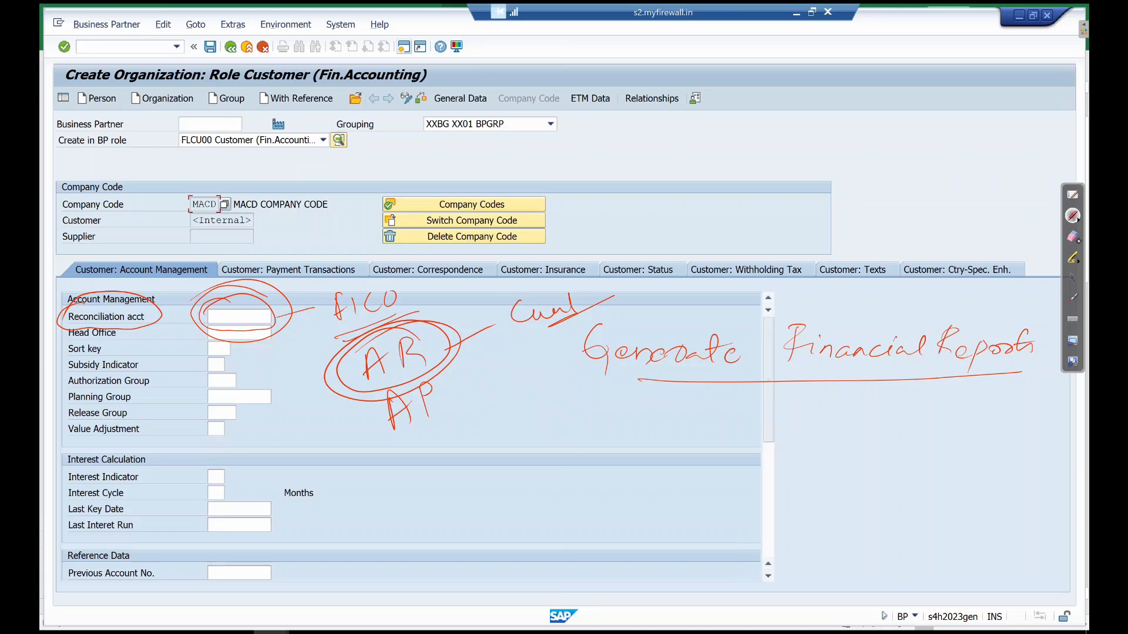
pyautogui.click(1073, 238)
pyautogui.click(1049, 241)
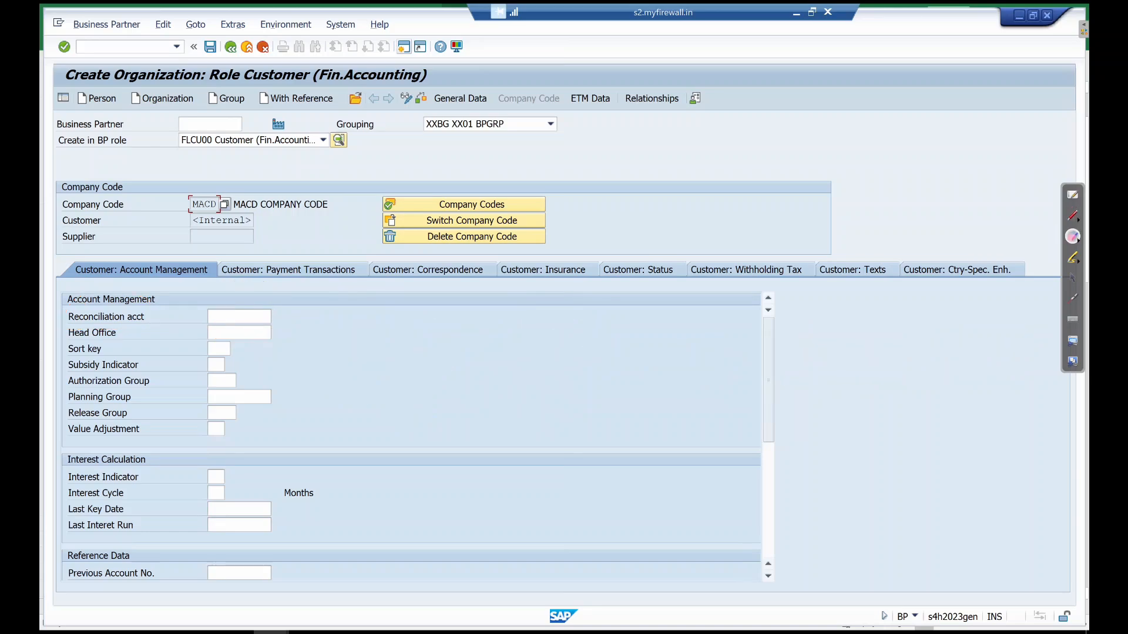
# Return to the normal pointer and set the reconciliation account to 12100000 Receivables Domestic
pyautogui.click(1073, 278)
pyautogui.click(234, 312)
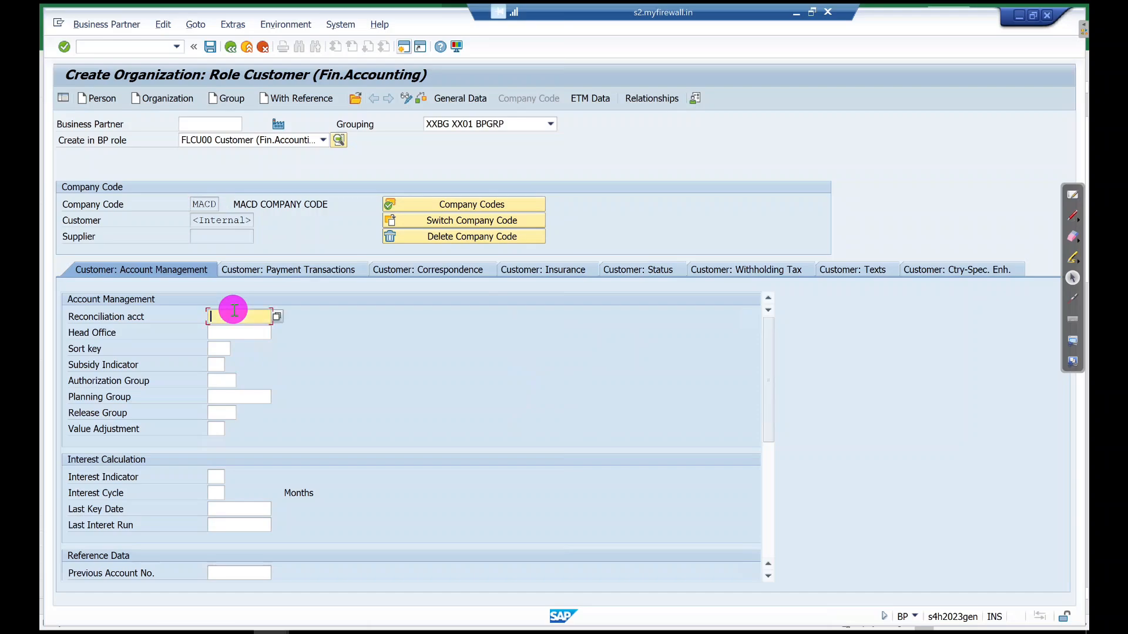
pyautogui.click(279, 317)
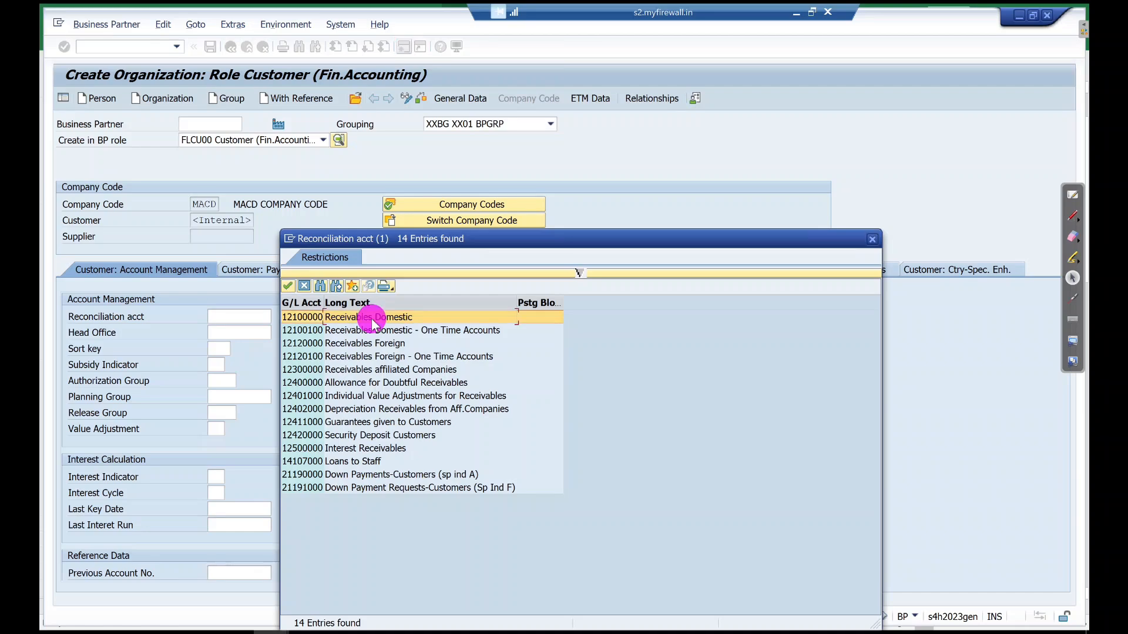
pyautogui.click(374, 322)
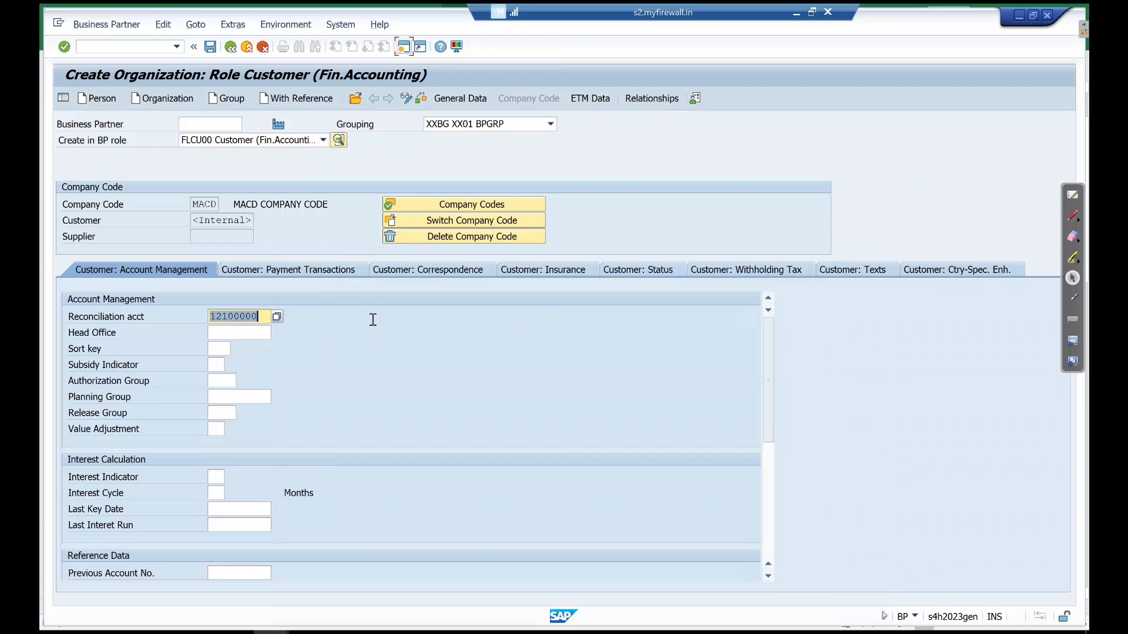
# Switch to the OpenBoard whiteboard and handwrite the underlined red heading "Reconciliation GL A/C"
pyautogui.click(1073, 215)
pyautogui.click(1073, 196)
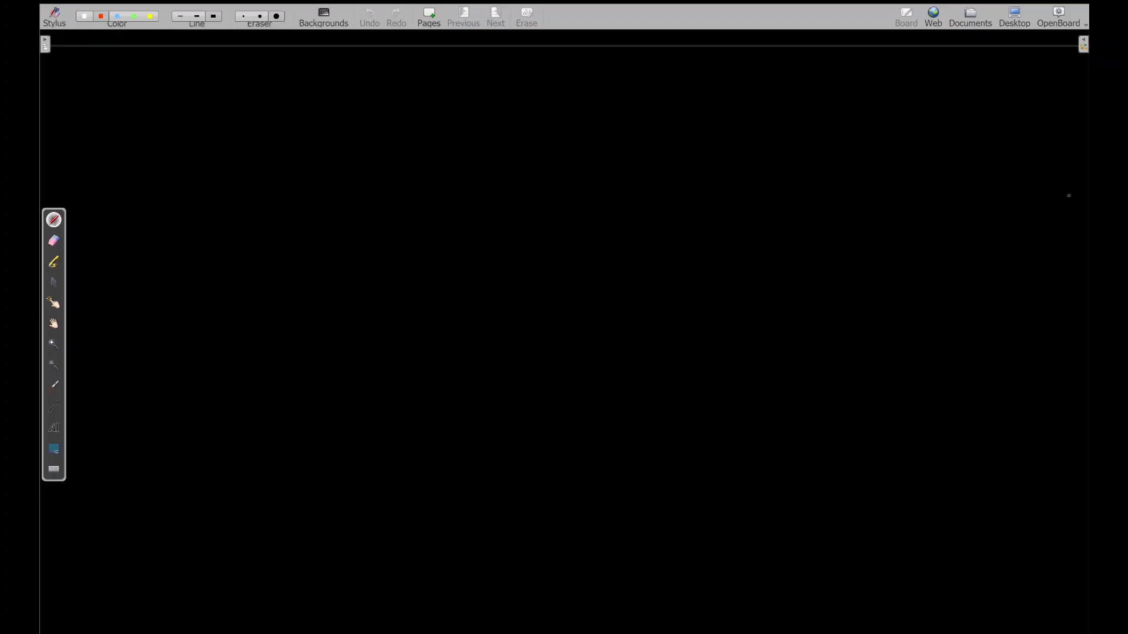
pyautogui.moveTo(346, 82)
pyautogui.mouseDown()
pyautogui.moveTo(352, 100)
pyautogui.moveTo(382, 108)
pyautogui.moveTo(566, 121)
pyautogui.mouseUp()
pyautogui.moveTo(523, 88); pyautogui.dragTo(549, 86)
pyautogui.moveTo(611, 88)
pyautogui.mouseDown()
pyautogui.moveTo(629, 113)
pyautogui.moveTo(647, 112)
pyautogui.mouseUp()
pyautogui.moveTo(668, 112)
pyautogui.mouseDown()
pyautogui.moveTo(685, 106)
pyautogui.moveTo(691, 120)
pyautogui.mouseUp()
pyautogui.moveTo(719, 100); pyautogui.dragTo(722, 120)
pyautogui.moveTo(319, 146); pyautogui.dragTo(727, 132)
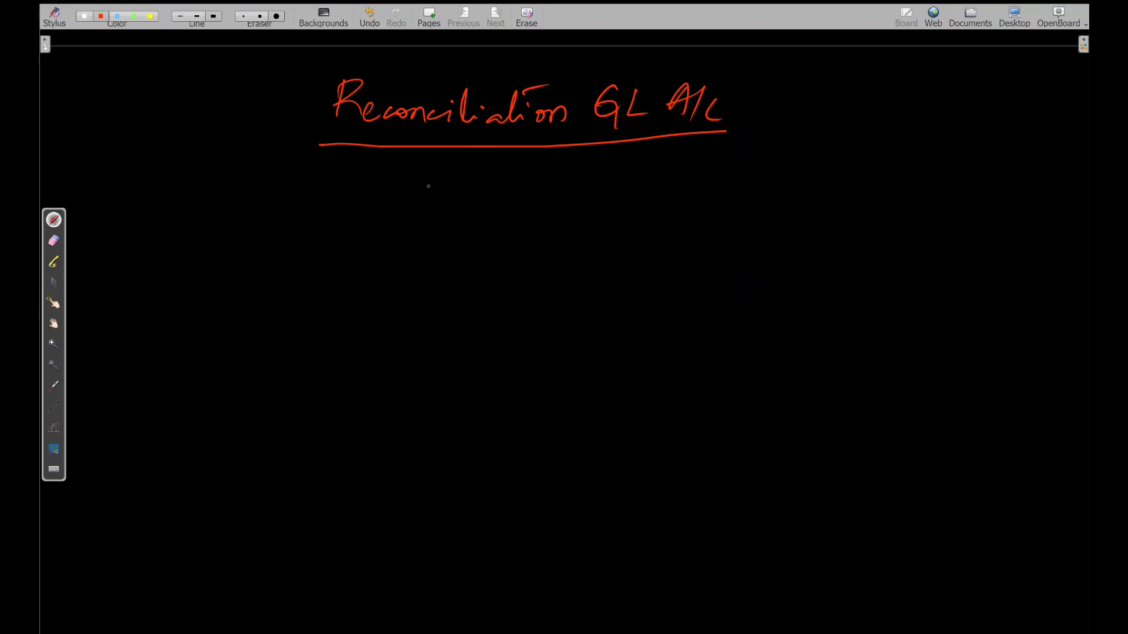
# Handwrite "100 Customers" below the heading, with an arrow leading to "Sales"
pyautogui.moveTo(418, 171)
pyautogui.mouseDown()
pyautogui.moveTo(415, 195)
pyautogui.moveTo(437, 178)
pyautogui.mouseUp()
pyautogui.moveTo(454, 179)
pyautogui.mouseDown()
pyautogui.moveTo(449, 193)
pyautogui.moveTo(657, 182)
pyautogui.moveTo(668, 198)
pyautogui.moveTo(755, 186)
pyautogui.mouseUp()
pyautogui.moveTo(749, 171); pyautogui.dragTo(763, 198)
pyautogui.moveTo(818, 165); pyautogui.dragTo(801, 186)
pyautogui.moveTo(826, 183)
pyautogui.mouseDown()
pyautogui.moveTo(854, 158)
pyautogui.moveTo(869, 181)
pyautogui.moveTo(897, 174)
pyautogui.mouseUp()
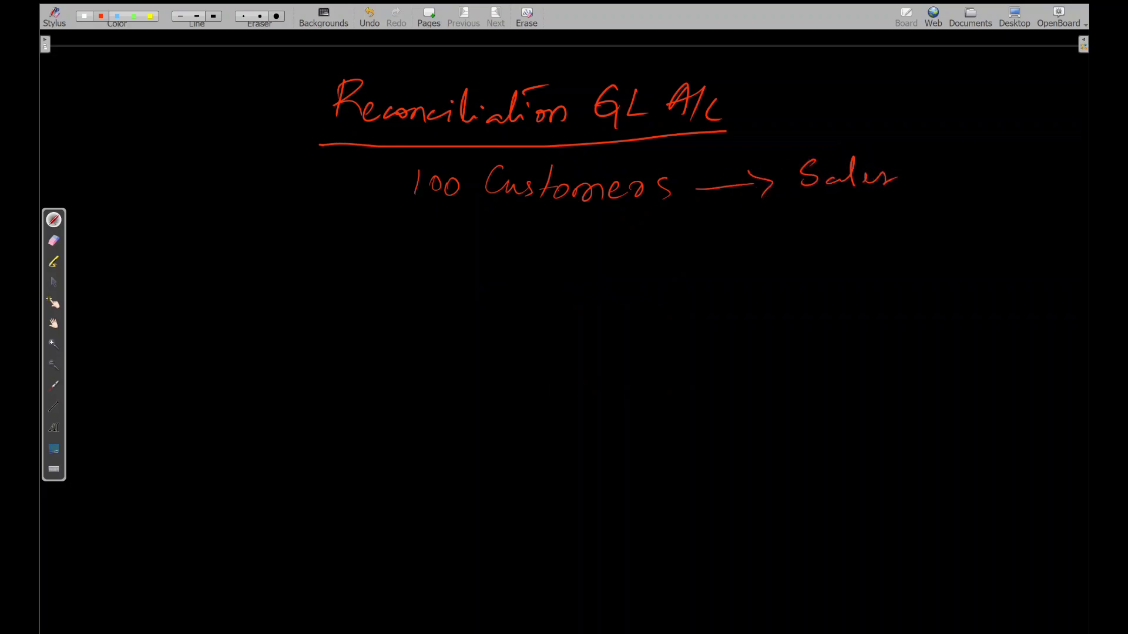
# Handwrite "Management" on the following line, with an arrow leading to "Reports of All Cust."
pyautogui.moveTo(476, 237)
pyautogui.mouseDown()
pyautogui.moveTo(476, 274)
pyautogui.moveTo(508, 241)
pyautogui.moveTo(524, 264)
pyautogui.moveTo(607, 254)
pyautogui.moveTo(651, 264)
pyautogui.moveTo(754, 248)
pyautogui.mouseUp()
pyautogui.moveTo(730, 238); pyautogui.dragTo(746, 259)
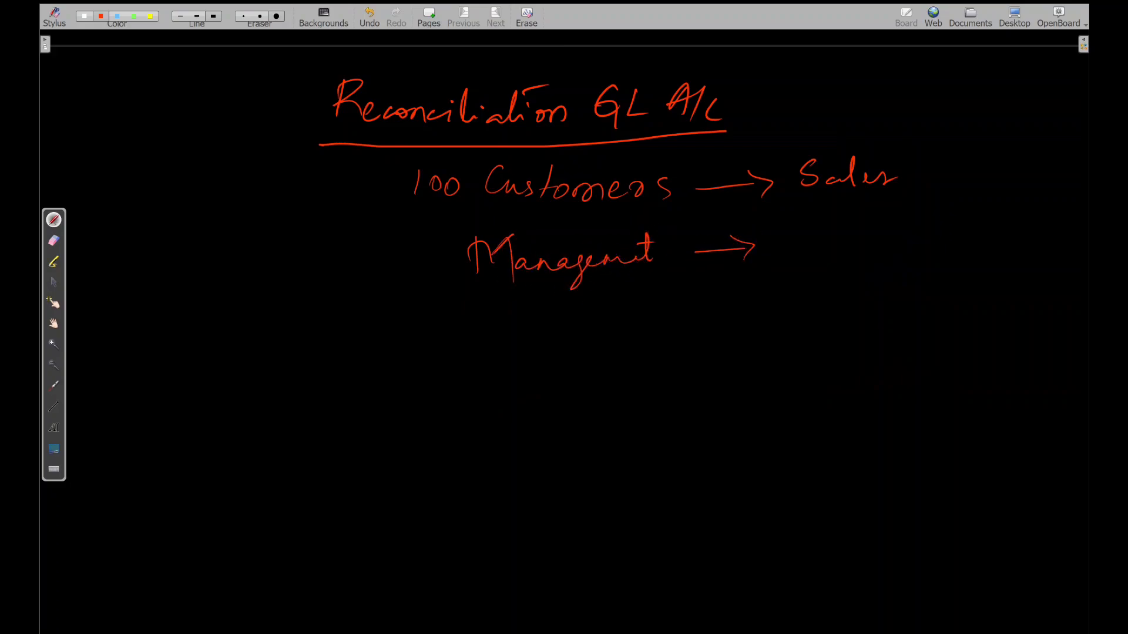
pyautogui.moveTo(791, 228)
pyautogui.mouseDown()
pyautogui.moveTo(786, 257)
pyautogui.moveTo(816, 259)
pyautogui.moveTo(882, 244)
pyautogui.moveTo(959, 249)
pyautogui.moveTo(989, 221)
pyautogui.moveTo(1039, 236)
pyautogui.moveTo(1052, 222)
pyautogui.moveTo(1062, 238)
pyautogui.mouseUp()
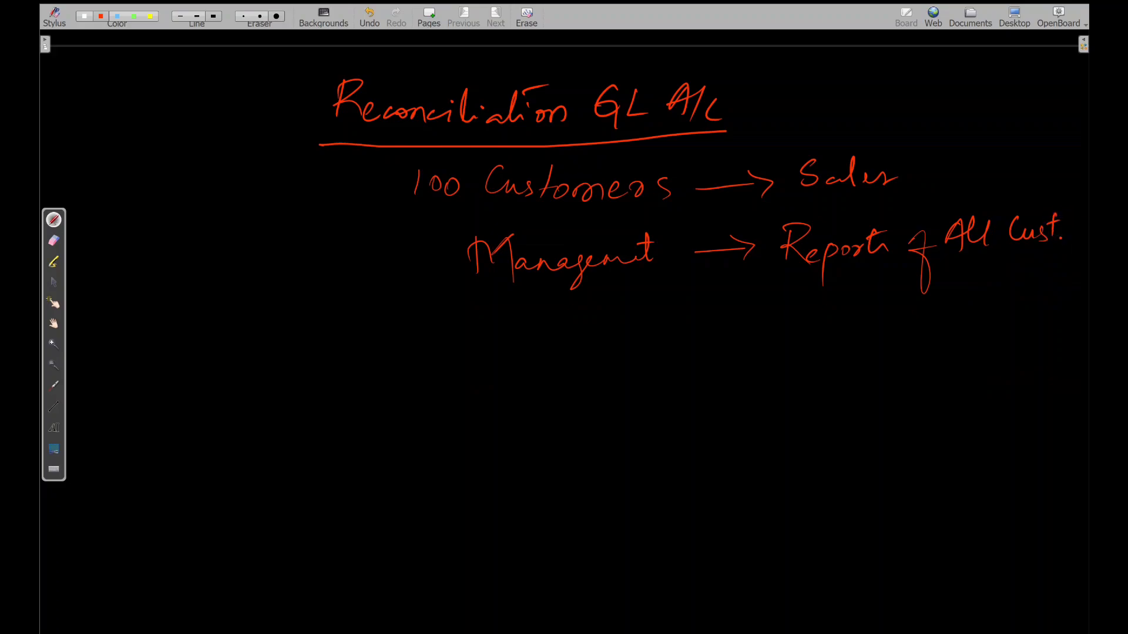
# Circle the "100" and draw a line from it down to a column of short dashes for the individual customers
pyautogui.moveTo(461, 154)
pyautogui.mouseDown()
pyautogui.moveTo(433, 151)
pyautogui.moveTo(397, 209)
pyautogui.moveTo(478, 181)
pyautogui.moveTo(437, 154)
pyautogui.mouseUp()
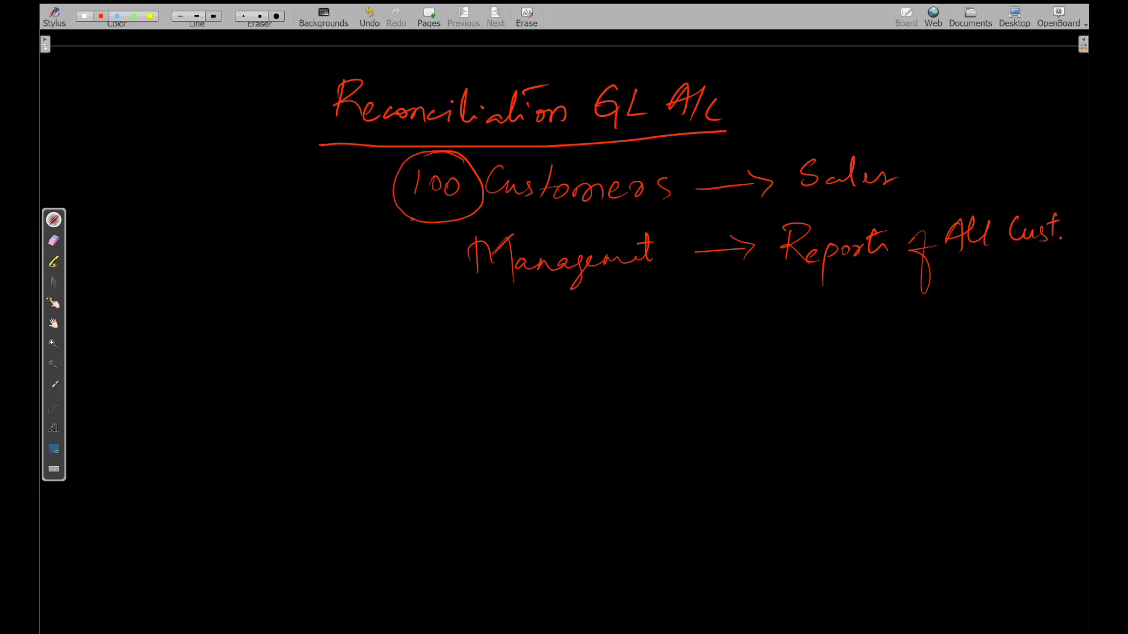
pyautogui.moveTo(416, 223); pyautogui.dragTo(376, 333)
pyautogui.moveTo(335, 373); pyautogui.dragTo(339, 373)
pyautogui.moveTo(323, 395); pyautogui.dragTo(340, 393)
pyautogui.moveTo(446, 155)
pyautogui.mouseDown()
pyautogui.moveTo(398, 201)
pyautogui.moveTo(478, 192)
pyautogui.moveTo(446, 154)
pyautogui.mouseUp()
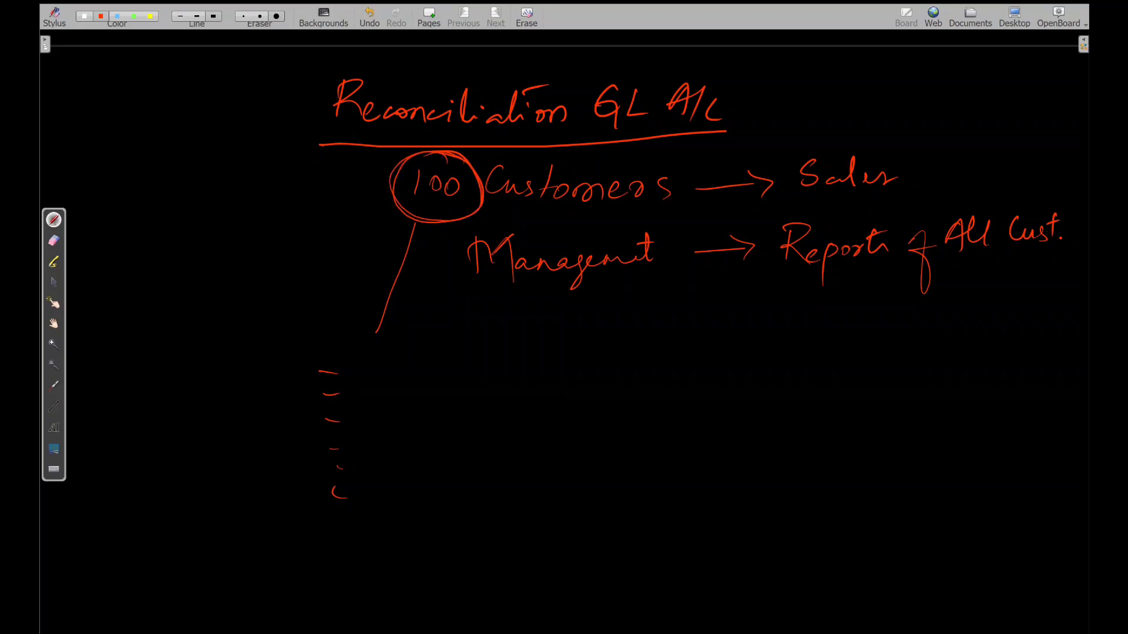
# Underline the heading again and write the underlined sample G/L account 1000101 beside it
pyautogui.moveTo(305, 157)
pyautogui.mouseDown()
pyautogui.moveTo(778, 126)
pyautogui.moveTo(809, 94)
pyautogui.moveTo(862, 110)
pyautogui.moveTo(892, 90)
pyautogui.moveTo(924, 90)
pyautogui.mouseUp()
pyautogui.moveTo(961, 87); pyautogui.dragTo(985, 109)
pyautogui.moveTo(1022, 89); pyautogui.dragTo(1037, 112)
pyautogui.moveTo(881, 135); pyautogui.dragTo(1025, 124)
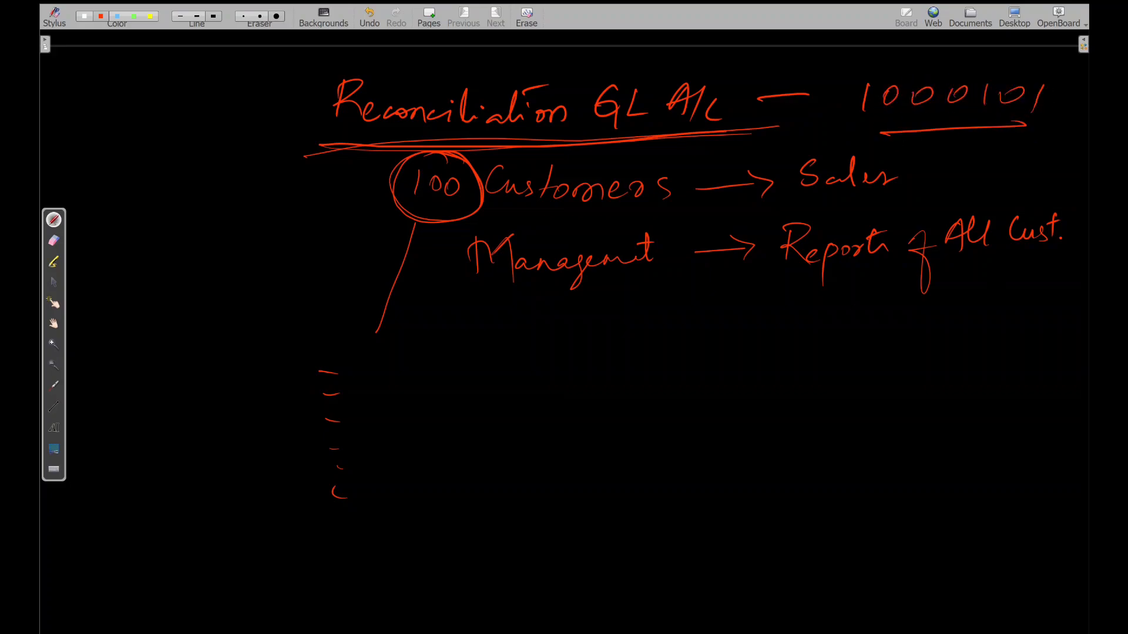
# Circle "Management" and the 1000101 account, and underline "Reports of All Cust." with an underlined "AR" below it
pyautogui.moveTo(612, 229)
pyautogui.mouseDown()
pyautogui.moveTo(460, 245)
pyautogui.moveTo(581, 202)
pyautogui.mouseUp()
pyautogui.moveTo(784, 277); pyautogui.dragTo(1050, 269)
pyautogui.moveTo(862, 337); pyautogui.dragTo(894, 336)
pyautogui.moveTo(869, 327)
pyautogui.mouseDown()
pyautogui.moveTo(928, 342)
pyautogui.moveTo(879, 367)
pyautogui.moveTo(934, 365)
pyautogui.mouseUp()
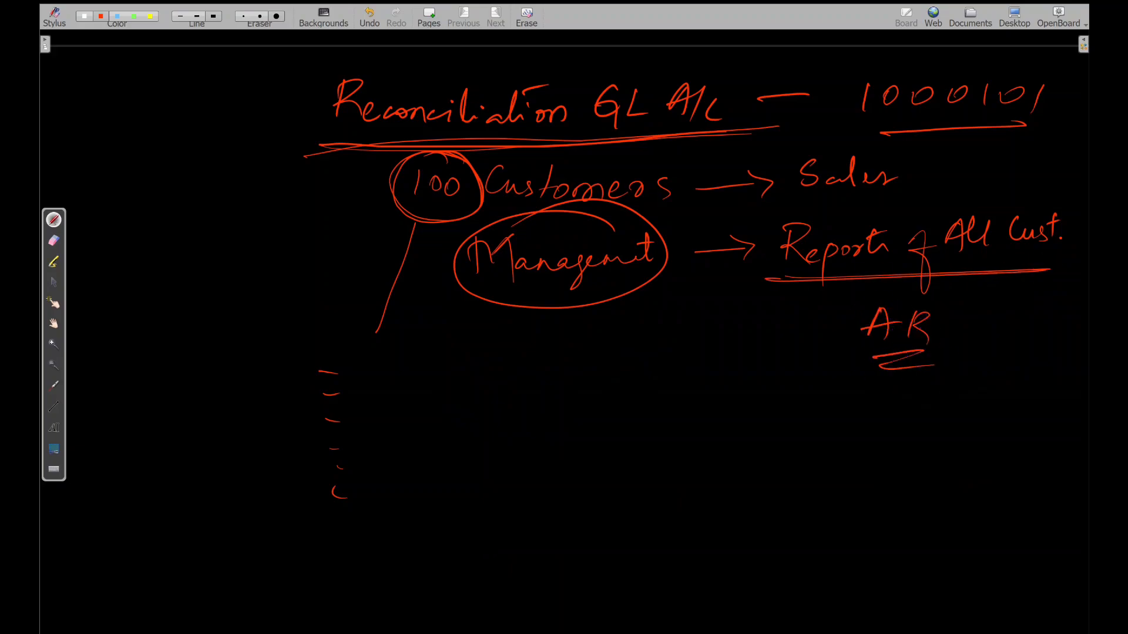
pyautogui.moveTo(916, 52)
pyautogui.mouseDown()
pyautogui.moveTo(1034, 130)
pyautogui.moveTo(881, 58)
pyautogui.mouseUp()
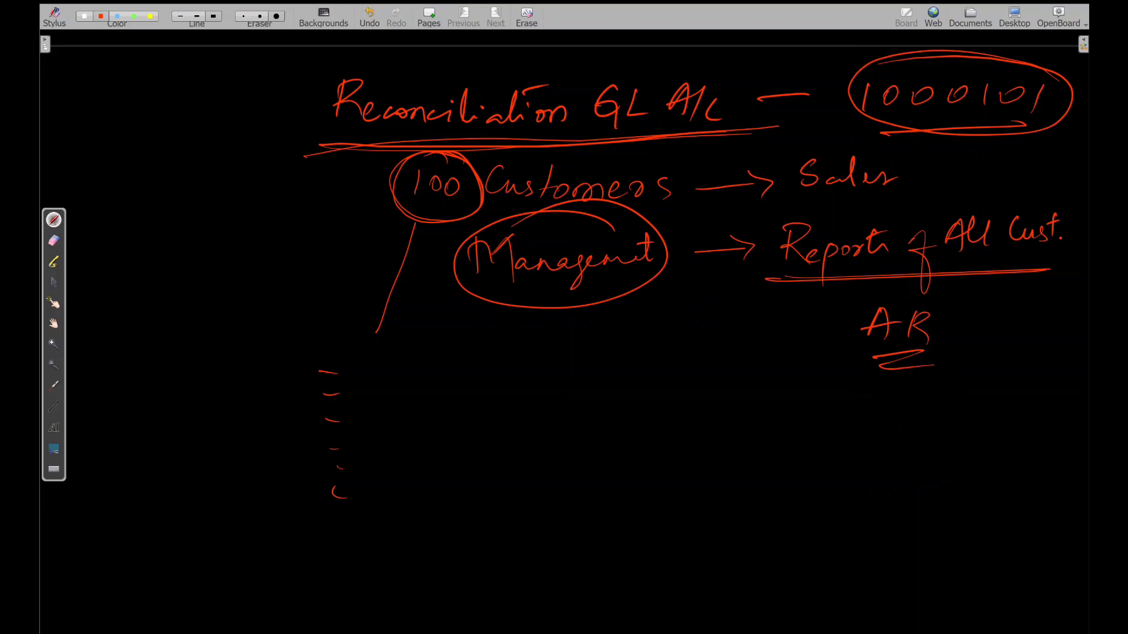
pyautogui.moveTo(972, 55)
pyautogui.mouseDown()
pyautogui.moveTo(851, 75)
pyautogui.moveTo(899, 52)
pyautogui.mouseUp()
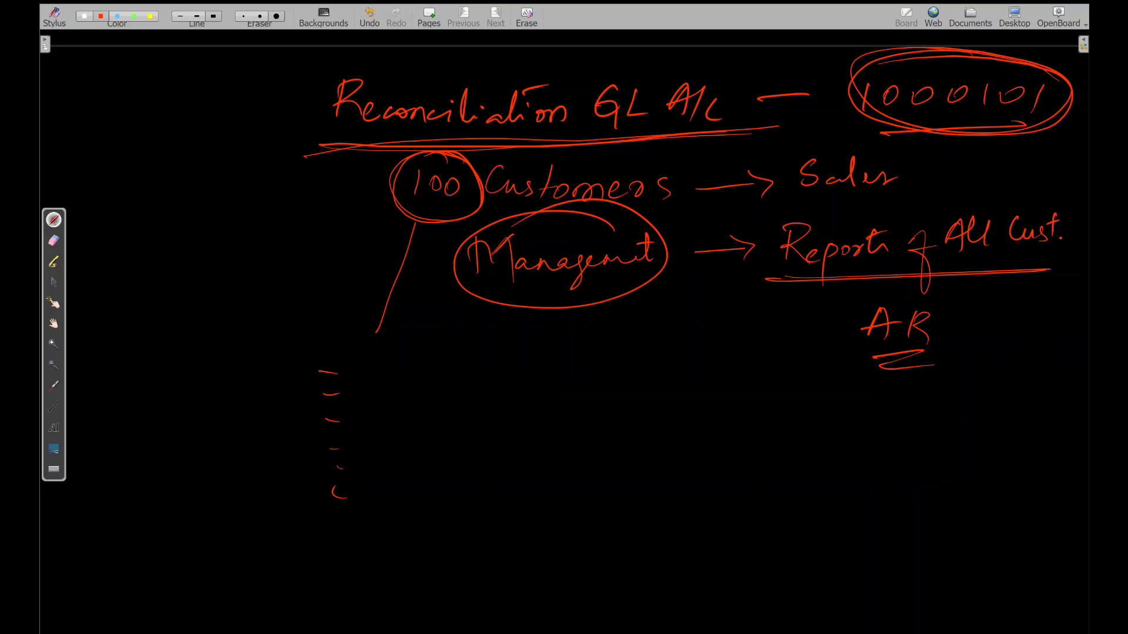
# Handwrite "Category of the Cust" beside the AR note and erase the whole whiteboard page
pyautogui.moveTo(513, 357)
pyautogui.mouseDown()
pyautogui.moveTo(534, 375)
pyautogui.moveTo(584, 370)
pyautogui.moveTo(594, 390)
pyautogui.moveTo(638, 367)
pyautogui.moveTo(660, 385)
pyautogui.moveTo(655, 401)
pyautogui.mouseUp()
pyautogui.moveTo(554, 348); pyautogui.dragTo(587, 336)
pyautogui.moveTo(687, 364); pyautogui.dragTo(706, 418)
pyautogui.moveTo(742, 347)
pyautogui.mouseDown()
pyautogui.moveTo(756, 371)
pyautogui.moveTo(778, 370)
pyautogui.moveTo(761, 351)
pyautogui.mouseUp()
pyautogui.moveTo(813, 350)
pyautogui.mouseDown()
pyautogui.moveTo(823, 362)
pyautogui.moveTo(852, 345)
pyautogui.moveTo(876, 355)
pyautogui.mouseUp()
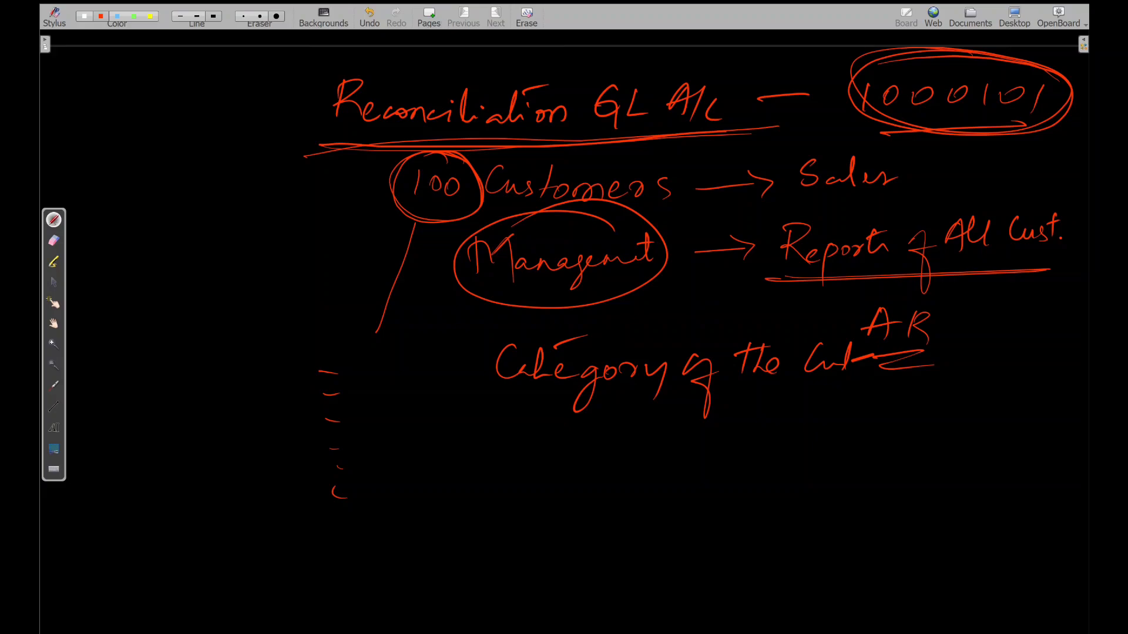
pyautogui.click(526, 16)
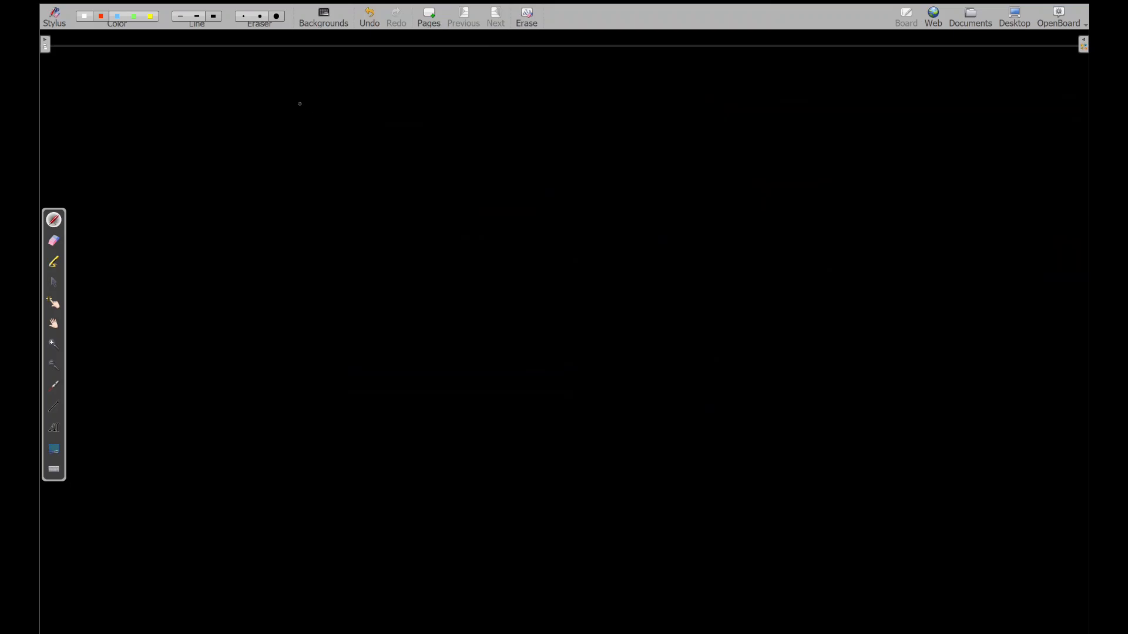
# Handwrite the red column heading "Domestic Cust." on the blank whiteboard page
pyautogui.moveTo(277, 105)
pyautogui.mouseDown()
pyautogui.moveTo(275, 149)
pyautogui.moveTo(480, 144)
pyautogui.moveTo(458, 108)
pyautogui.moveTo(466, 119)
pyautogui.moveTo(443, 118)
pyautogui.moveTo(465, 137)
pyautogui.moveTo(454, 135)
pyautogui.moveTo(465, 120)
pyautogui.moveTo(446, 116)
pyautogui.moveTo(60, 219)
pyautogui.mouseUp()
pyautogui.hotkey('ctrl', 'e')
pyautogui.hotkey('ctrl', 'i')
pyautogui.click(53, 240)
pyautogui.click(54, 219)
pyautogui.moveTo(290, 128); pyautogui.dragTo(252, 144)
pyautogui.moveTo(317, 125)
pyautogui.mouseDown()
pyautogui.moveTo(432, 121)
pyautogui.moveTo(529, 139)
pyautogui.mouseUp()
pyautogui.moveTo(554, 99)
pyautogui.mouseDown()
pyautogui.moveTo(541, 136)
pyautogui.moveTo(556, 117)
pyautogui.mouseUp()
pyautogui.click(568, 135)
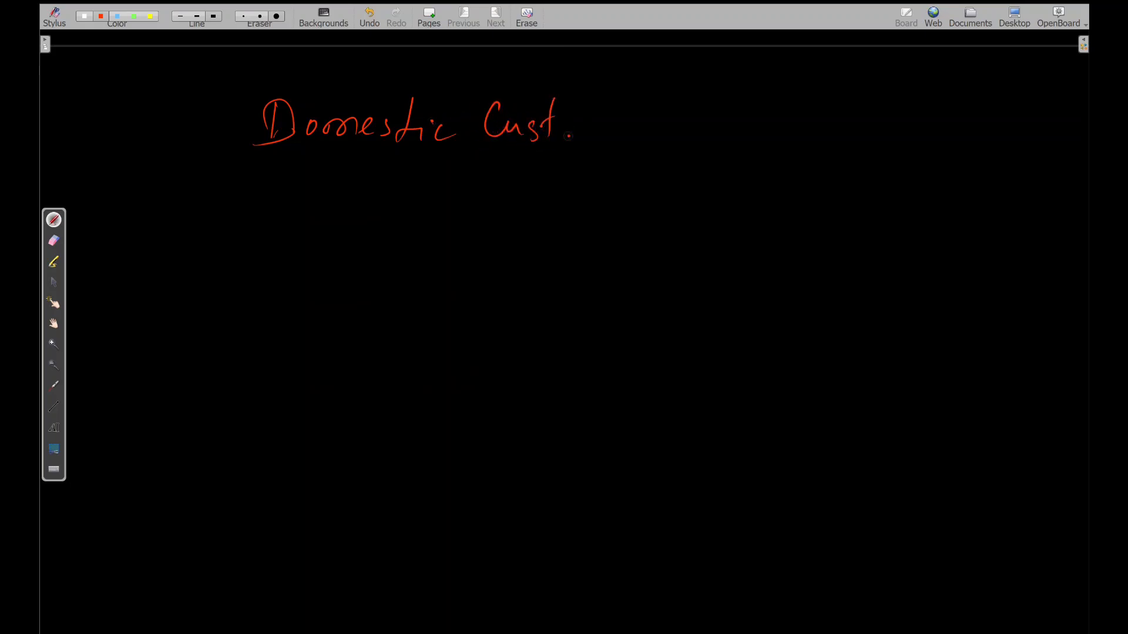
# Draw a vertical divider, write the second heading "Foreign Cust.", and rule a horizontal line beneath both headings
pyautogui.moveTo(649, 87); pyautogui.dragTo(620, 515)
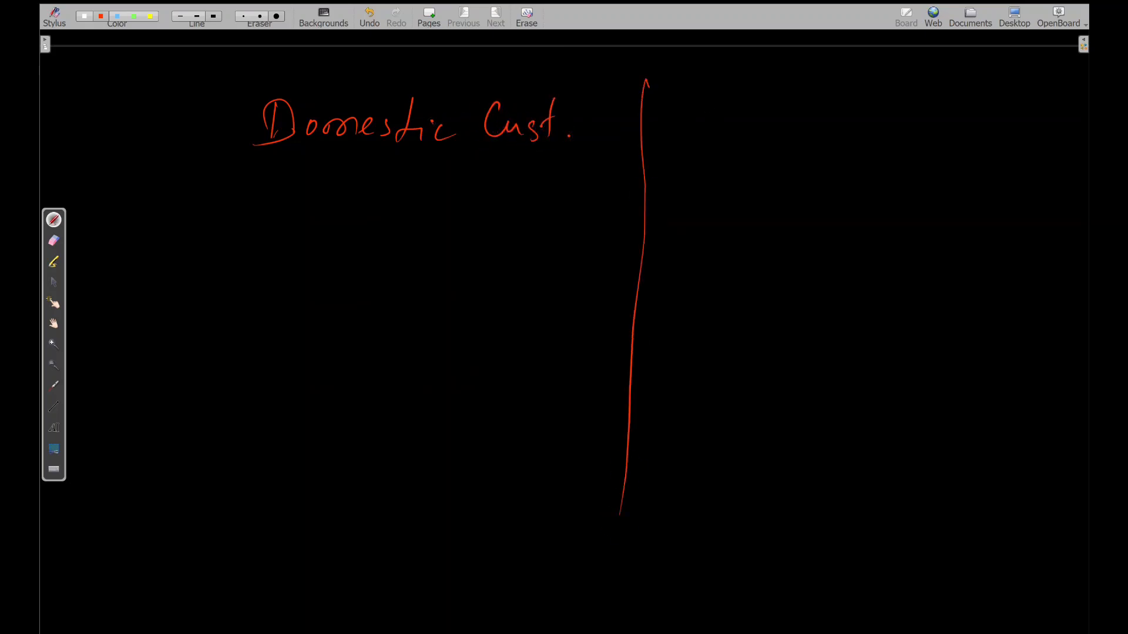
pyautogui.moveTo(699, 93)
pyautogui.mouseDown()
pyautogui.moveTo(691, 125)
pyautogui.moveTo(788, 113)
pyautogui.moveTo(809, 133)
pyautogui.moveTo(848, 111)
pyautogui.moveTo(910, 122)
pyautogui.moveTo(969, 102)
pyautogui.mouseUp()
pyautogui.click(973, 115)
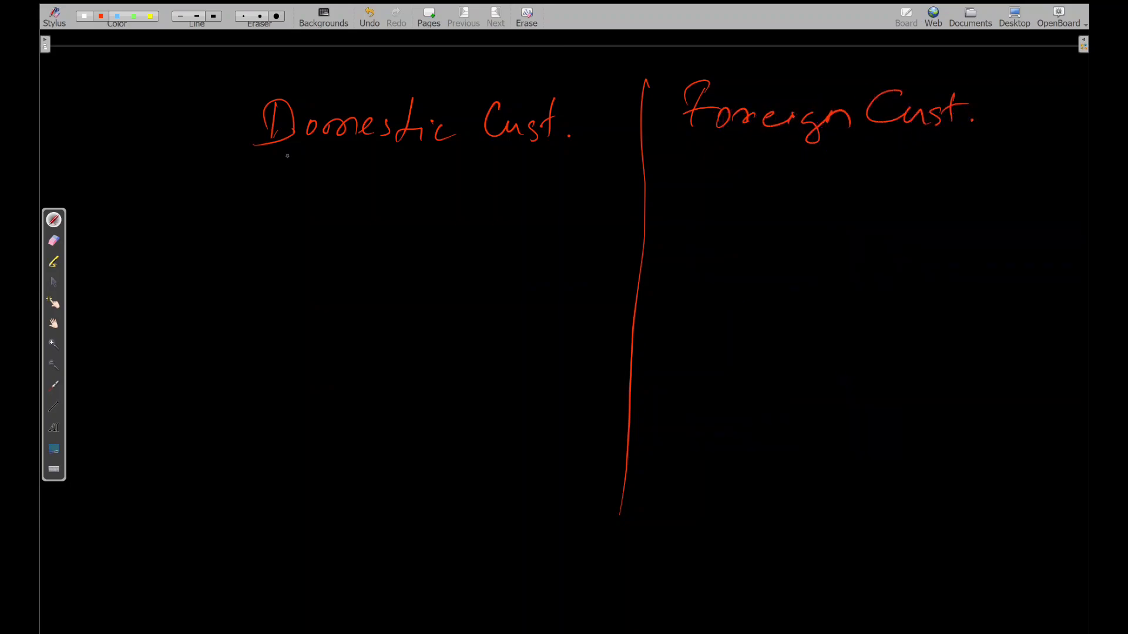
pyautogui.moveTo(246, 180); pyautogui.dragTo(978, 161)
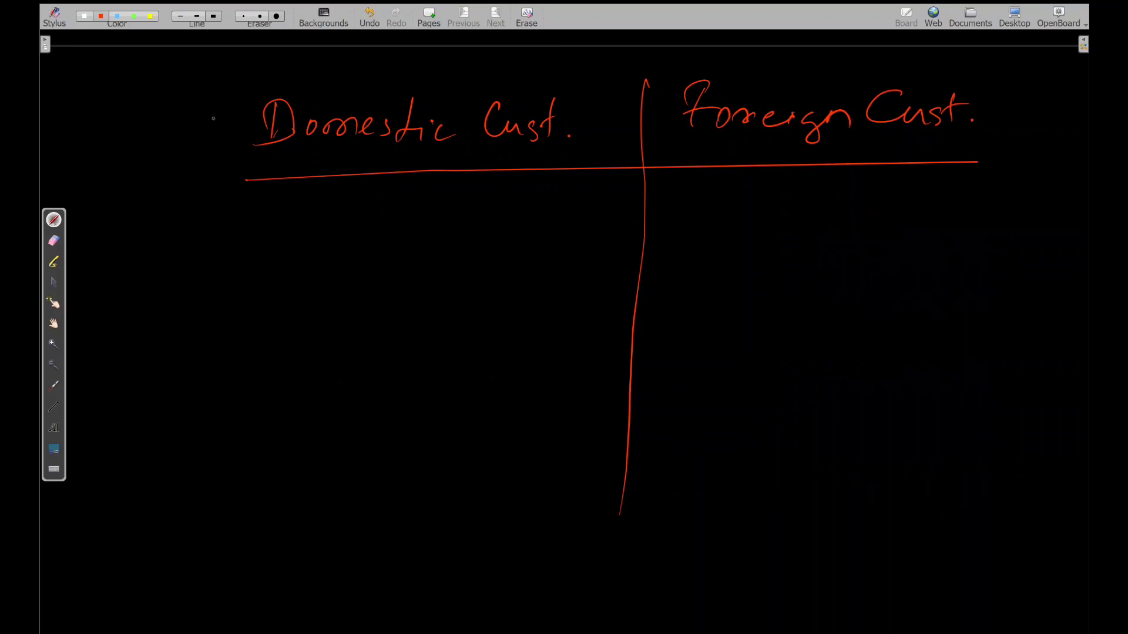
# Write "Recon. GL D.C" under the domestic heading and "Recon. GL. FC" under the foreign heading
pyautogui.moveTo(297, 194)
pyautogui.mouseDown()
pyautogui.moveTo(298, 230)
pyautogui.moveTo(337, 217)
pyautogui.moveTo(460, 239)
pyautogui.moveTo(609, 224)
pyautogui.moveTo(610, 233)
pyautogui.mouseUp()
pyautogui.click(415, 231)
pyautogui.click(579, 226)
pyautogui.moveTo(699, 238)
pyautogui.mouseDown()
pyautogui.moveTo(699, 216)
pyautogui.moveTo(748, 229)
pyautogui.moveTo(861, 217)
pyautogui.moveTo(861, 242)
pyautogui.mouseUp()
pyautogui.click(821, 234)
pyautogui.moveTo(888, 208); pyautogui.dragTo(903, 232)
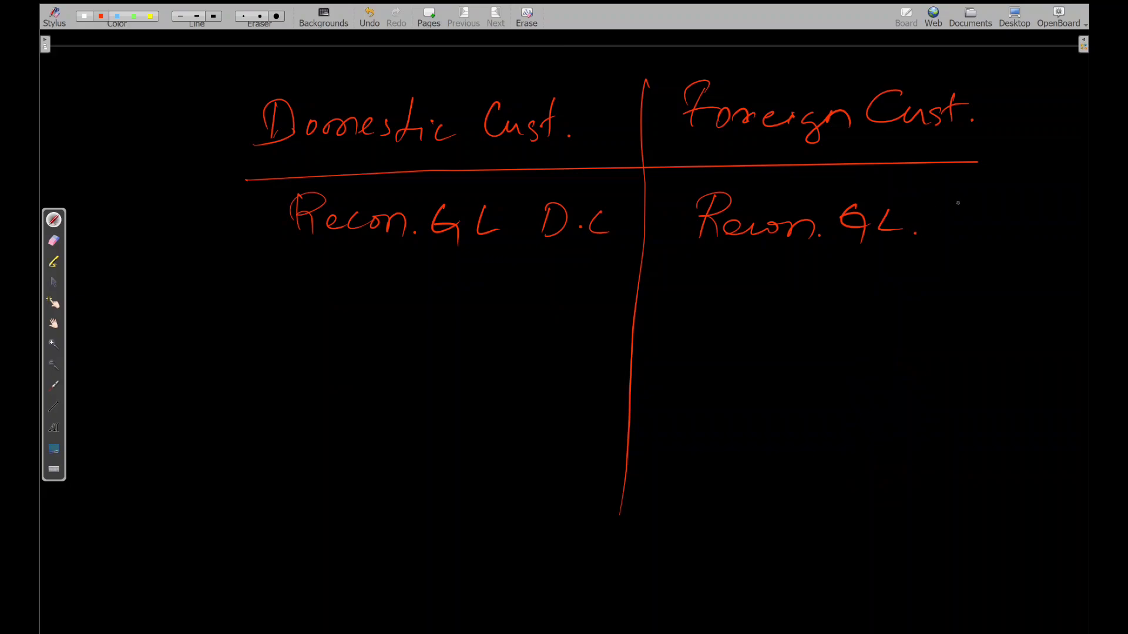
pyautogui.moveTo(953, 200); pyautogui.dragTo(981, 193)
pyautogui.moveTo(964, 196); pyautogui.dragTo(960, 229)
pyautogui.moveTo(954, 213); pyautogui.dragTo(1032, 202)
# Write sample account 1000101 in the domestic column and 1000102 in the foreign column, underlining both
pyautogui.moveTo(352, 263)
pyautogui.mouseDown()
pyautogui.moveTo(349, 291)
pyautogui.moveTo(381, 271)
pyautogui.mouseUp()
pyautogui.moveTo(405, 272)
pyautogui.mouseDown()
pyautogui.moveTo(393, 284)
pyautogui.moveTo(405, 272)
pyautogui.mouseUp()
pyautogui.moveTo(435, 268); pyautogui.dragTo(432, 269)
pyautogui.moveTo(459, 264); pyautogui.dragTo(457, 288)
pyautogui.moveTo(477, 279)
pyautogui.mouseDown()
pyautogui.moveTo(492, 280)
pyautogui.moveTo(484, 269)
pyautogui.mouseUp()
pyautogui.moveTo(512, 266); pyautogui.dragTo(510, 290)
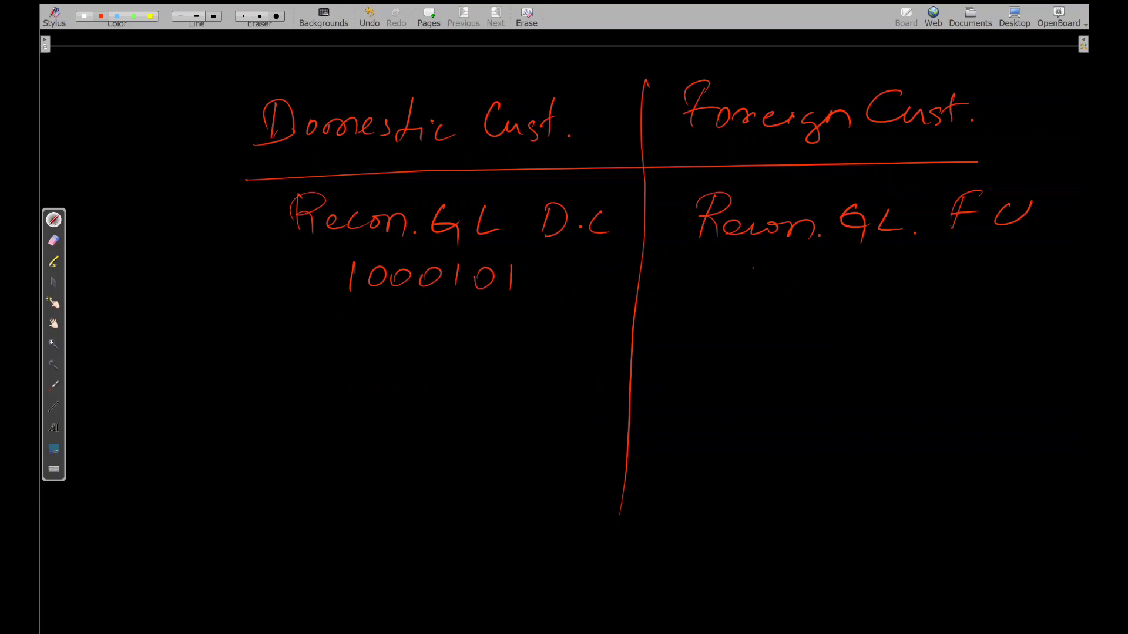
pyautogui.moveTo(752, 268)
pyautogui.mouseDown()
pyautogui.moveTo(752, 296)
pyautogui.moveTo(780, 278)
pyautogui.mouseUp()
pyautogui.moveTo(811, 280)
pyautogui.mouseDown()
pyautogui.moveTo(869, 293)
pyautogui.moveTo(898, 273)
pyautogui.moveTo(953, 292)
pyautogui.mouseUp()
pyautogui.moveTo(744, 312); pyautogui.dragTo(966, 314)
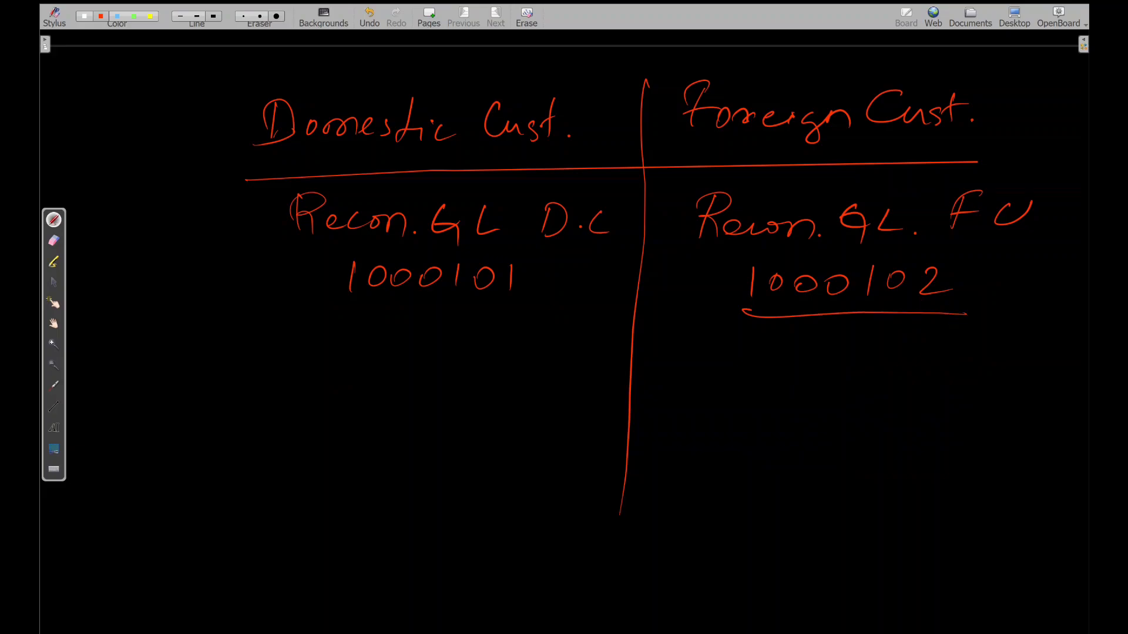
pyautogui.moveTo(335, 324); pyautogui.dragTo(524, 297)
# Write "Mgmt" with an arrow to "DC" below the foreign customer account
pyautogui.moveTo(661, 353)
pyautogui.mouseDown()
pyautogui.moveTo(664, 412)
pyautogui.moveTo(708, 361)
pyautogui.moveTo(698, 414)
pyautogui.mouseUp()
pyautogui.moveTo(703, 403)
pyautogui.mouseDown()
pyautogui.moveTo(834, 390)
pyautogui.moveTo(834, 415)
pyautogui.mouseUp()
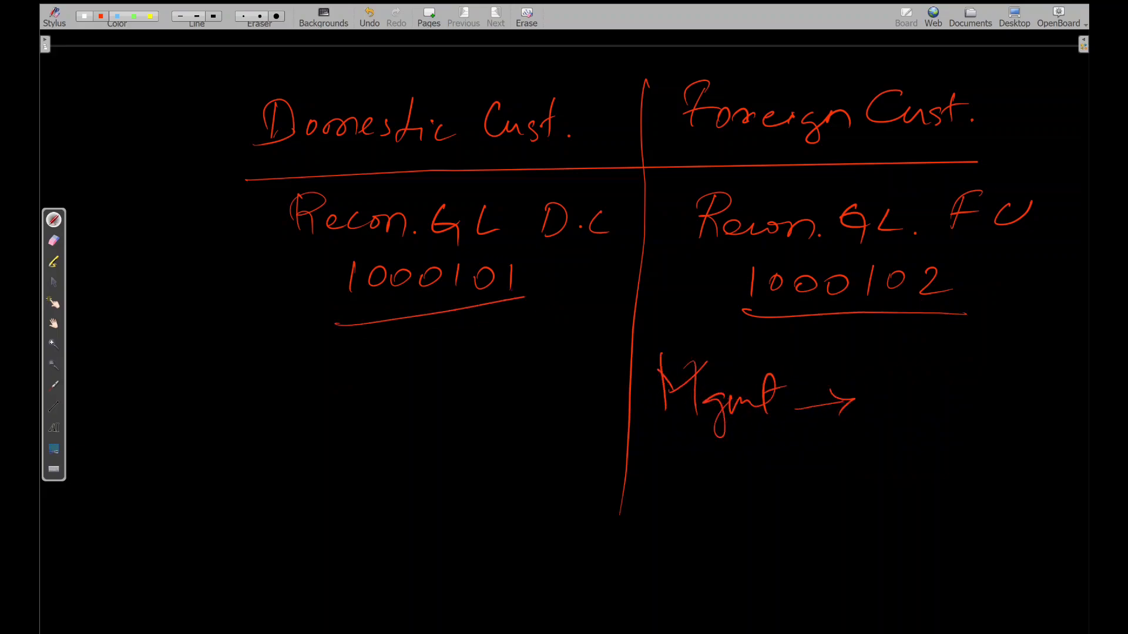
pyautogui.moveTo(898, 373); pyautogui.dragTo(891, 418)
pyautogui.moveTo(896, 376); pyautogui.dragTo(893, 415)
pyautogui.moveTo(940, 382); pyautogui.dragTo(947, 405)
# Circle account 1000101, underline "DC" twice, and erase the whole whiteboard page
pyautogui.moveTo(298, 290); pyautogui.dragTo(264, 323)
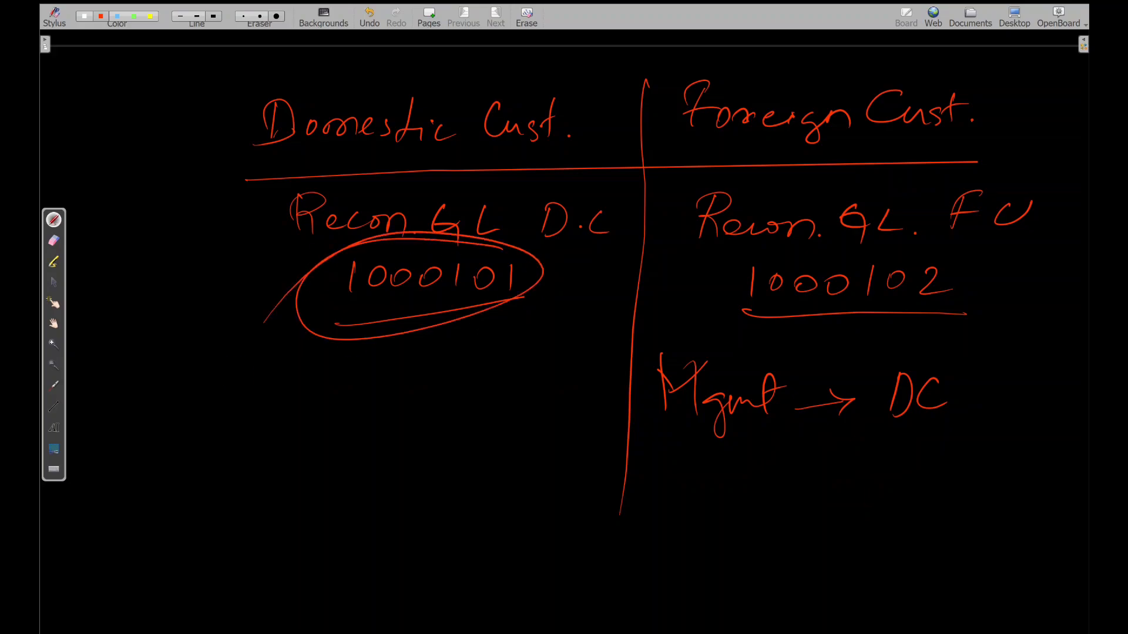
pyautogui.moveTo(811, 438)
pyautogui.mouseDown()
pyautogui.moveTo(947, 434)
pyautogui.moveTo(981, 454)
pyautogui.mouseUp()
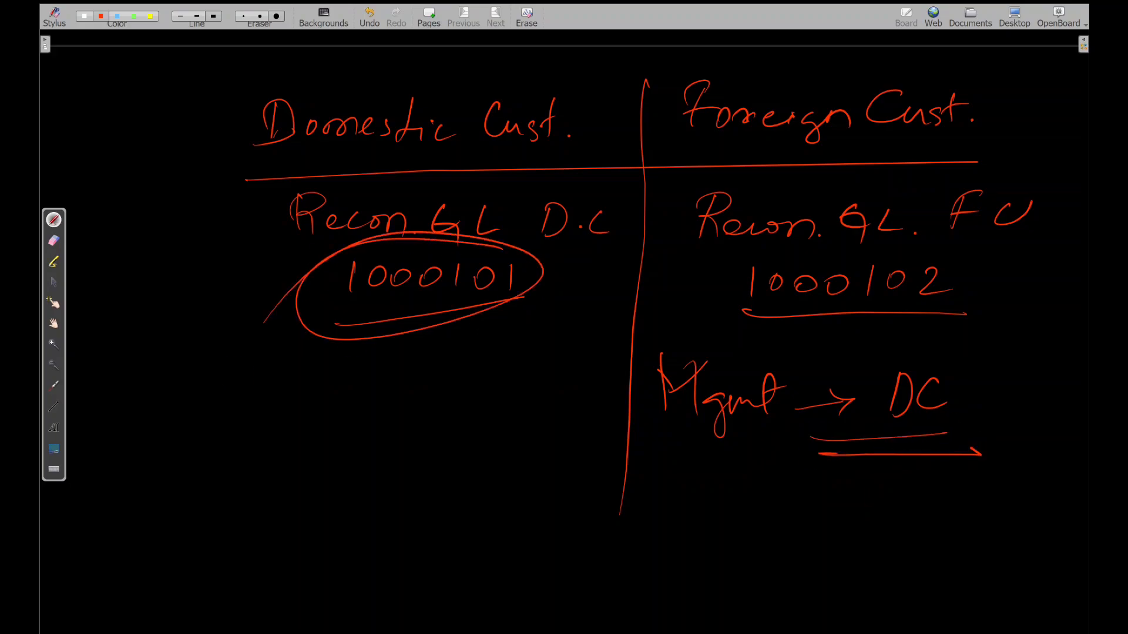
pyautogui.click(529, 15)
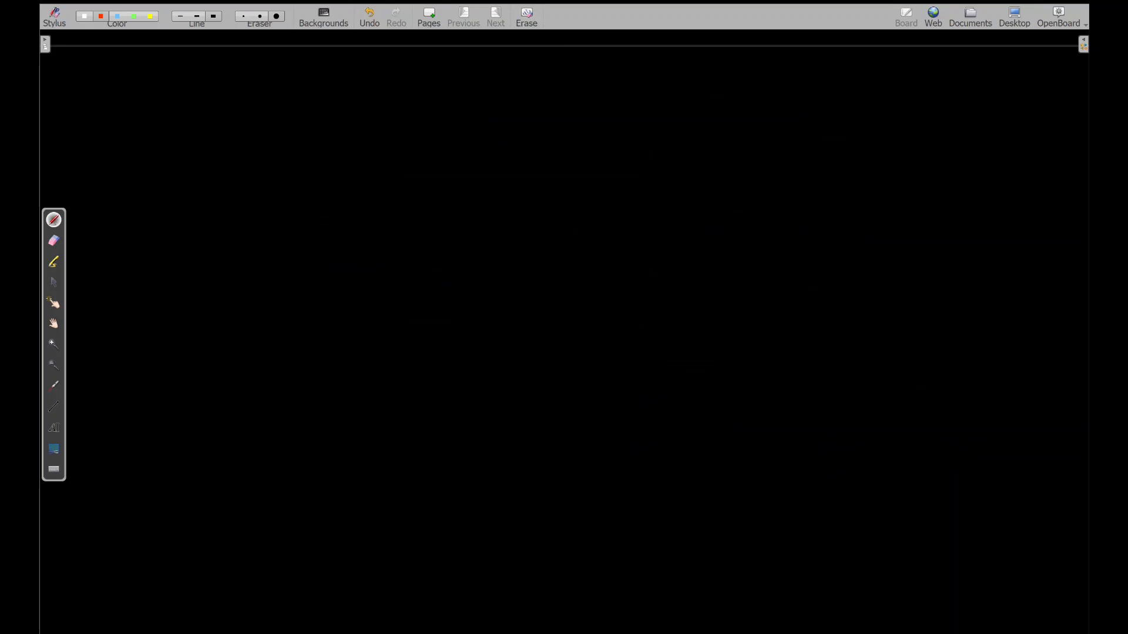
# Return to SAP, select 12100000 Receivables Domestic as the reconciliation account, and open the customer's payment transactions data
pyautogui.click(1014, 17)
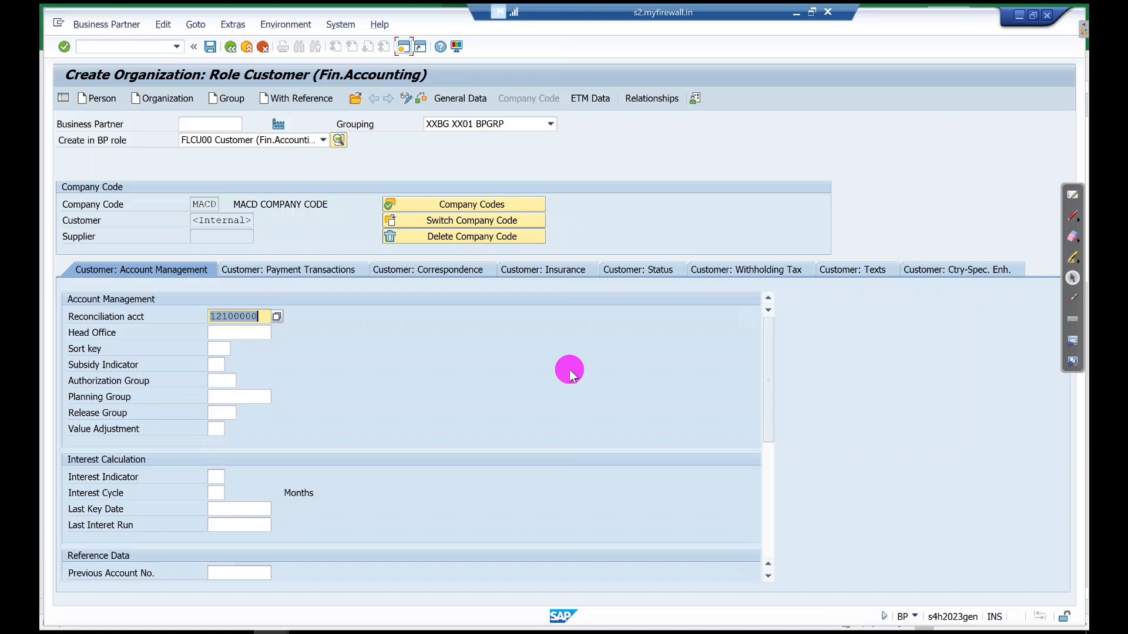
pyautogui.click(278, 316)
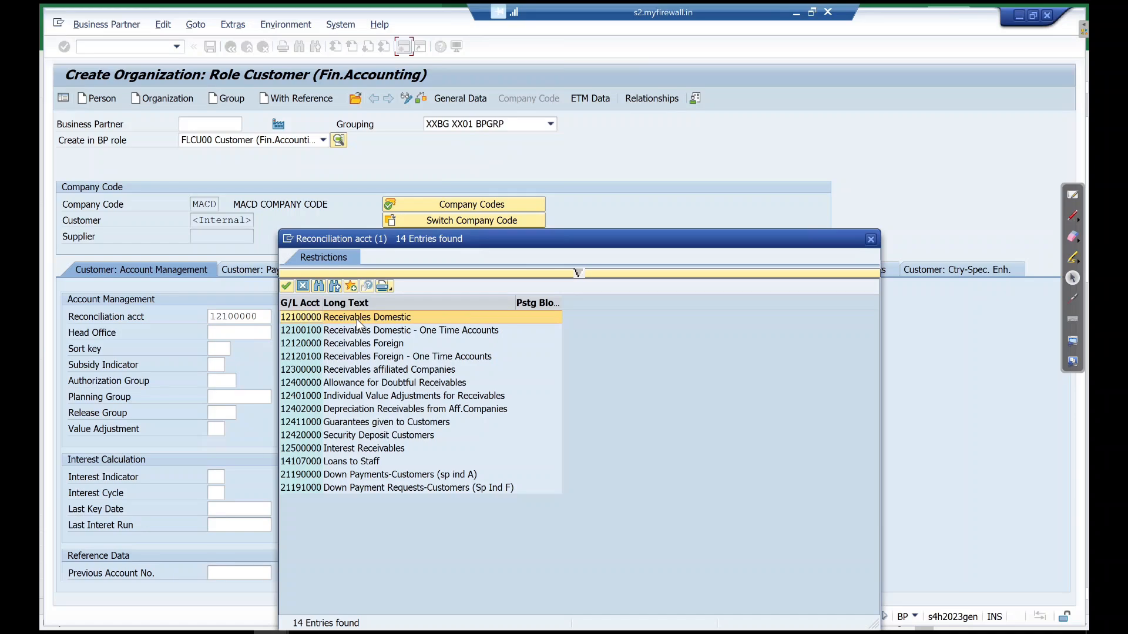
pyautogui.doubleClick(356, 319)
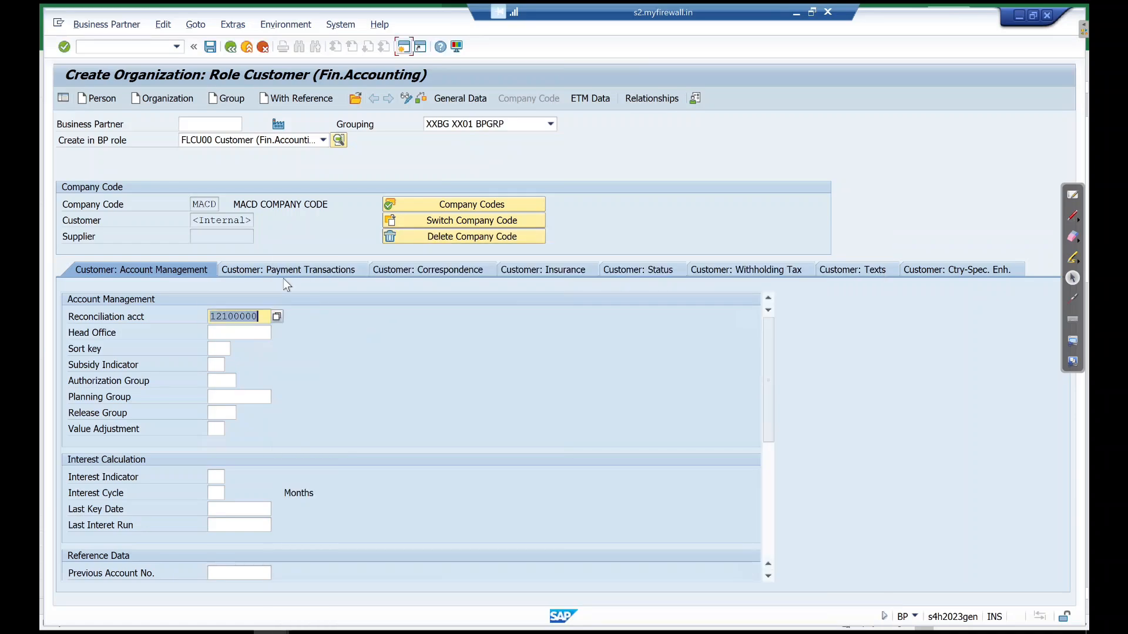
pyautogui.click(281, 274)
pyautogui.click(283, 274)
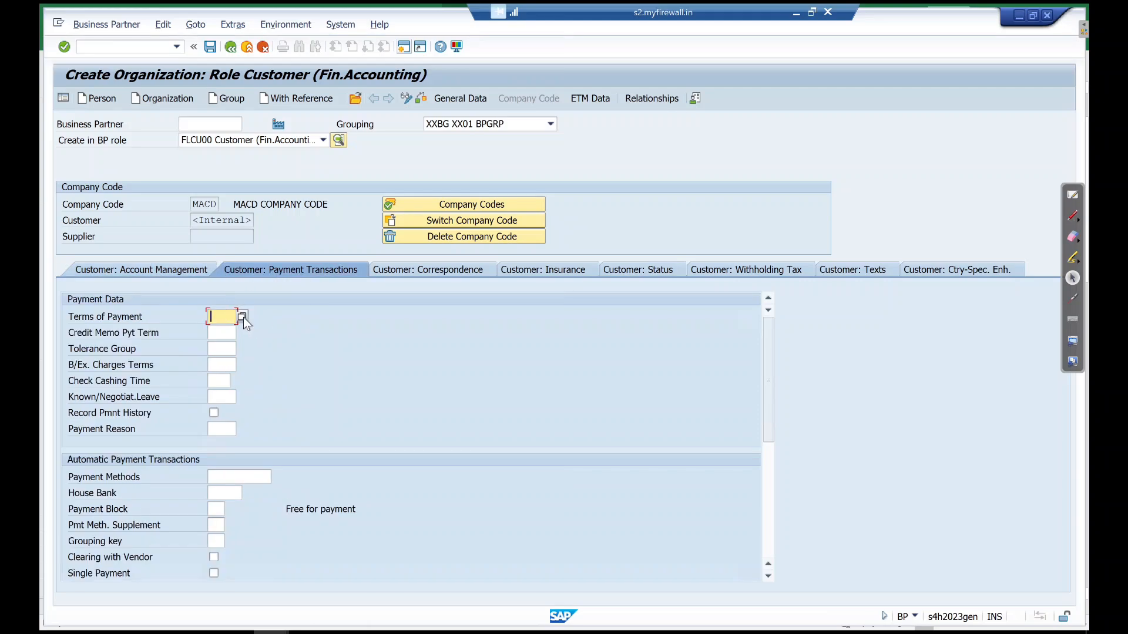
# Circle the Terms of Payment label with the pen and write a circled "FICO" beside it
pyautogui.click(1073, 215)
pyautogui.moveTo(94, 299)
pyautogui.mouseDown()
pyautogui.moveTo(118, 288)
pyautogui.moveTo(160, 312)
pyautogui.moveTo(51, 332)
pyautogui.mouseUp()
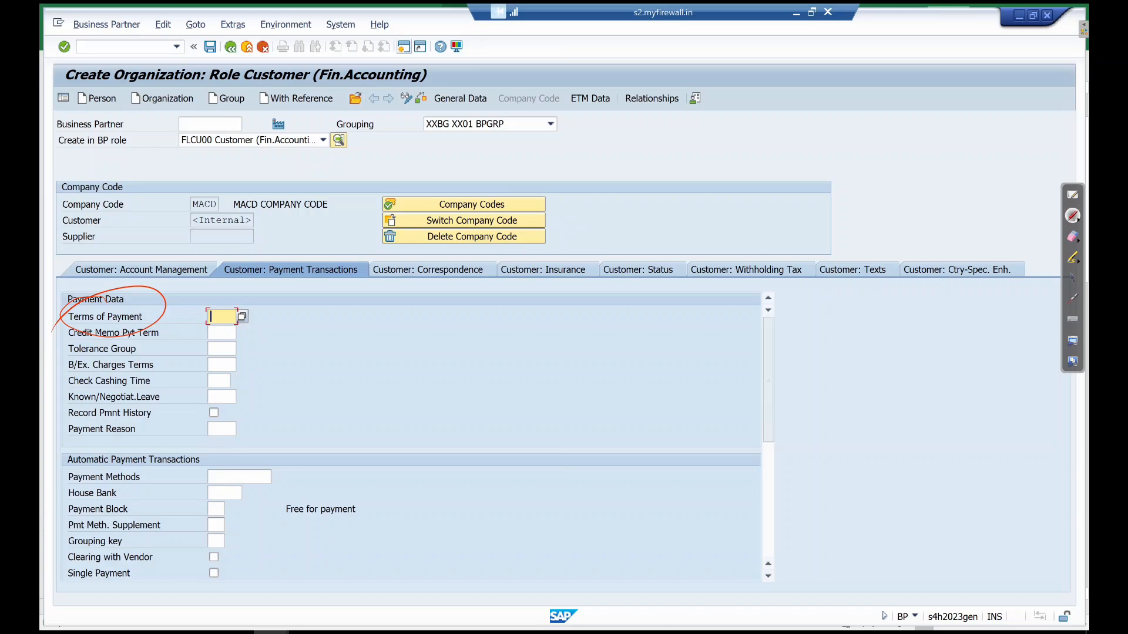
pyautogui.moveTo(345, 305); pyautogui.dragTo(326, 335)
pyautogui.moveTo(350, 315)
pyautogui.mouseDown()
pyautogui.moveTo(350, 334)
pyautogui.moveTo(368, 333)
pyautogui.mouseUp()
pyautogui.moveTo(383, 318); pyautogui.dragTo(381, 319)
pyautogui.moveTo(320, 292); pyautogui.dragTo(347, 376)
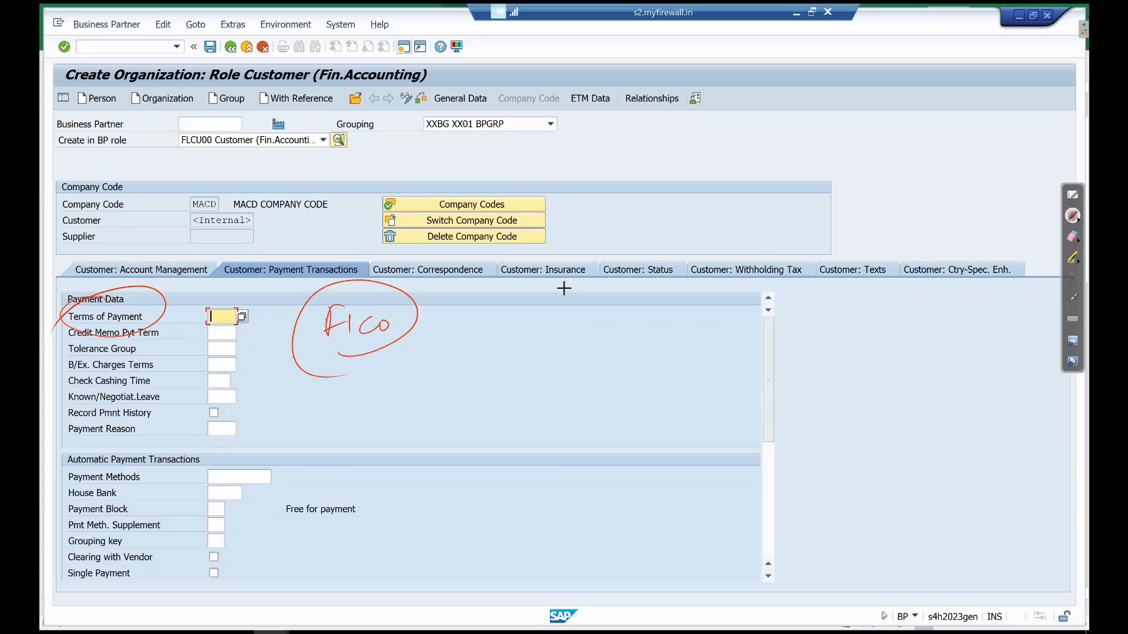
# Write "Customer — Immediately" and "Due Date", circle both payment options and FICO again, and clear all annotations
pyautogui.moveTo(483, 306)
pyautogui.mouseDown()
pyautogui.moveTo(615, 340)
pyautogui.moveTo(783, 323)
pyautogui.moveTo(864, 330)
pyautogui.moveTo(850, 321)
pyautogui.mouseUp()
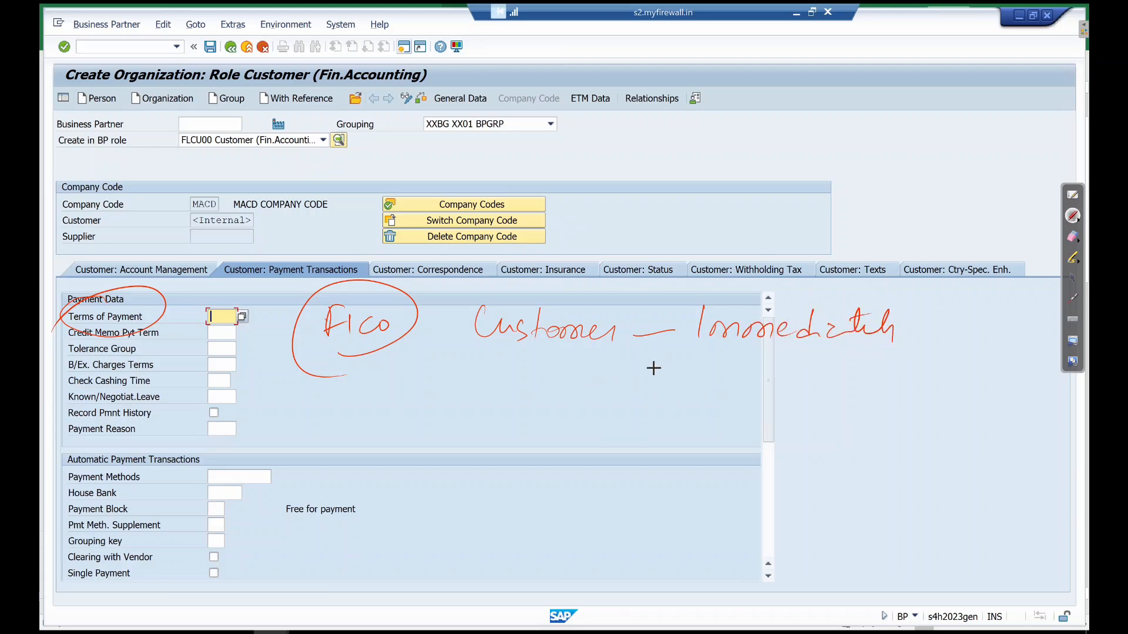
pyautogui.moveTo(608, 367)
pyautogui.mouseDown()
pyautogui.moveTo(599, 396)
pyautogui.moveTo(614, 369)
pyautogui.moveTo(665, 392)
pyautogui.moveTo(798, 374)
pyautogui.moveTo(728, 348)
pyautogui.moveTo(805, 372)
pyautogui.mouseUp()
pyautogui.moveTo(816, 281)
pyautogui.mouseDown()
pyautogui.moveTo(675, 302)
pyautogui.moveTo(823, 287)
pyautogui.mouseUp()
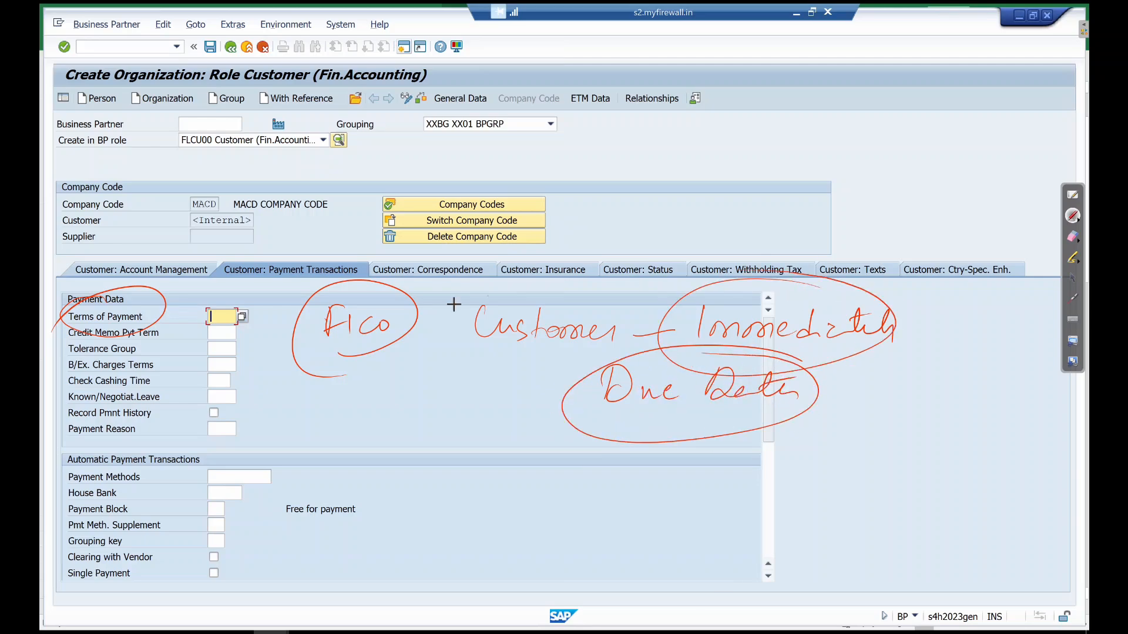
pyautogui.moveTo(352, 276); pyautogui.dragTo(418, 292)
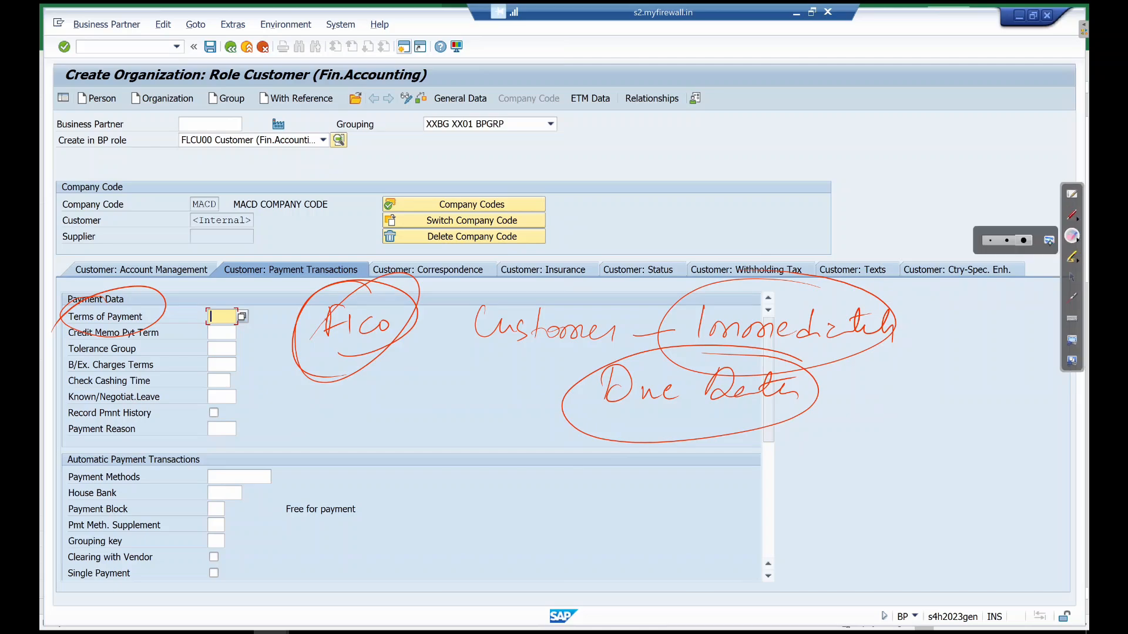
pyautogui.click(1073, 236)
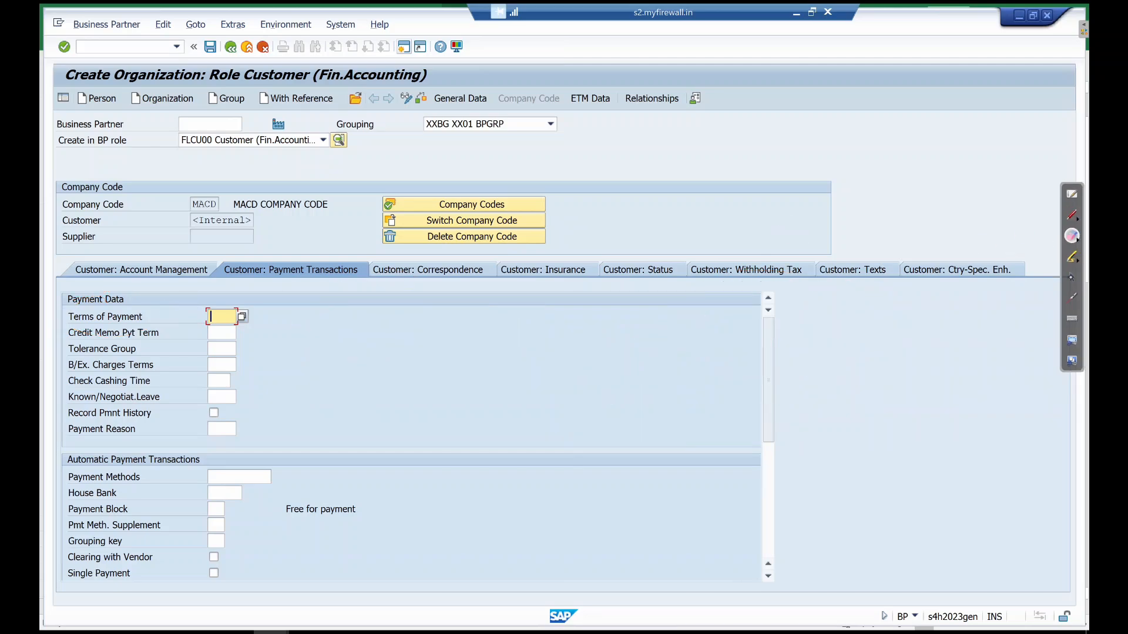
# Set the terms of payment to 0001, Payable immediately Due net, and review the account management and payment data
pyautogui.click(1072, 278)
pyautogui.click(238, 316)
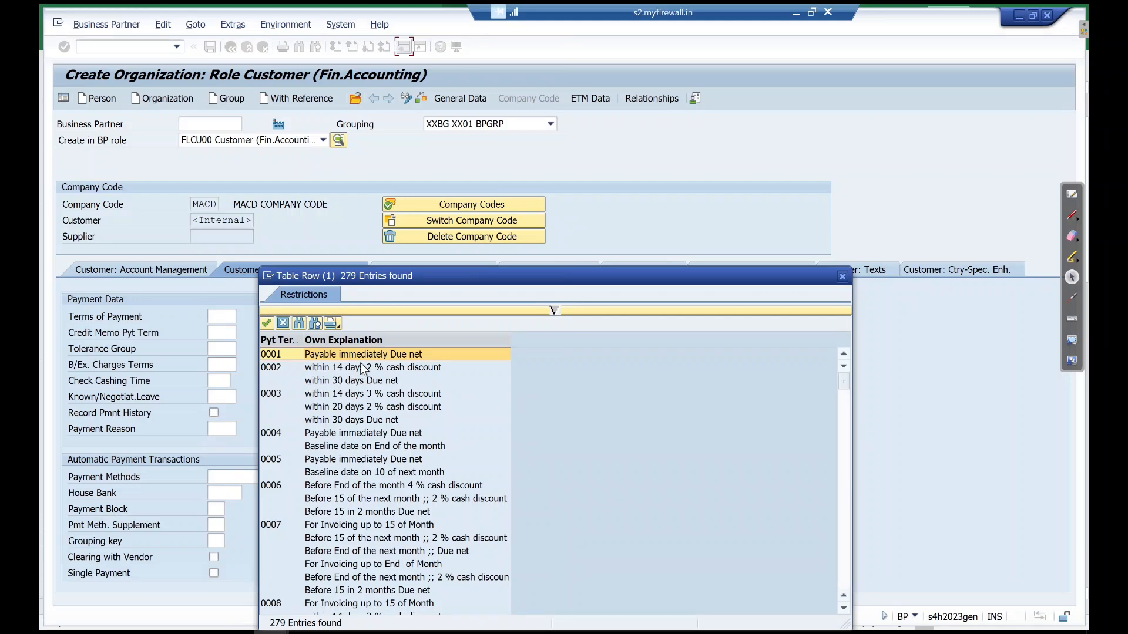
pyautogui.doubleClick(322, 355)
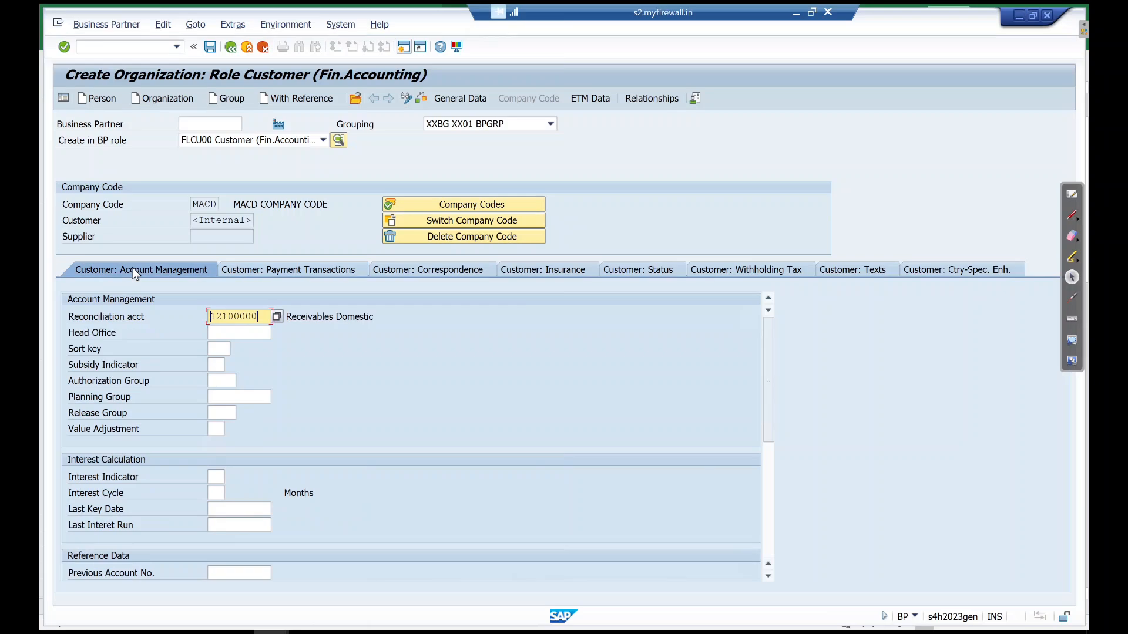
pyautogui.click(298, 271)
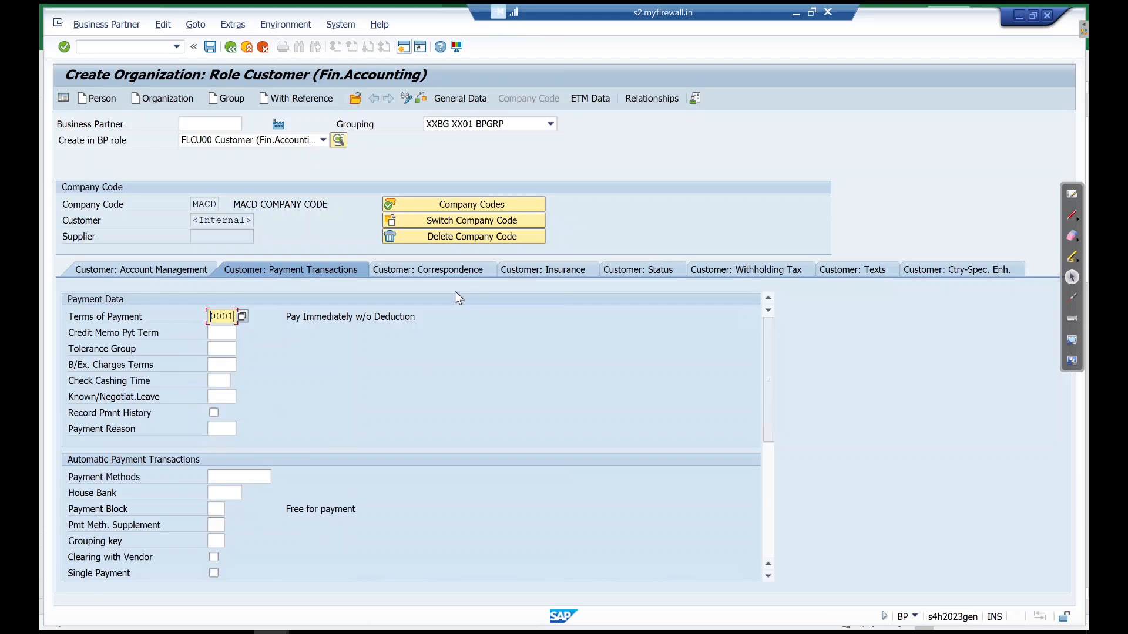
pyautogui.click(147, 276)
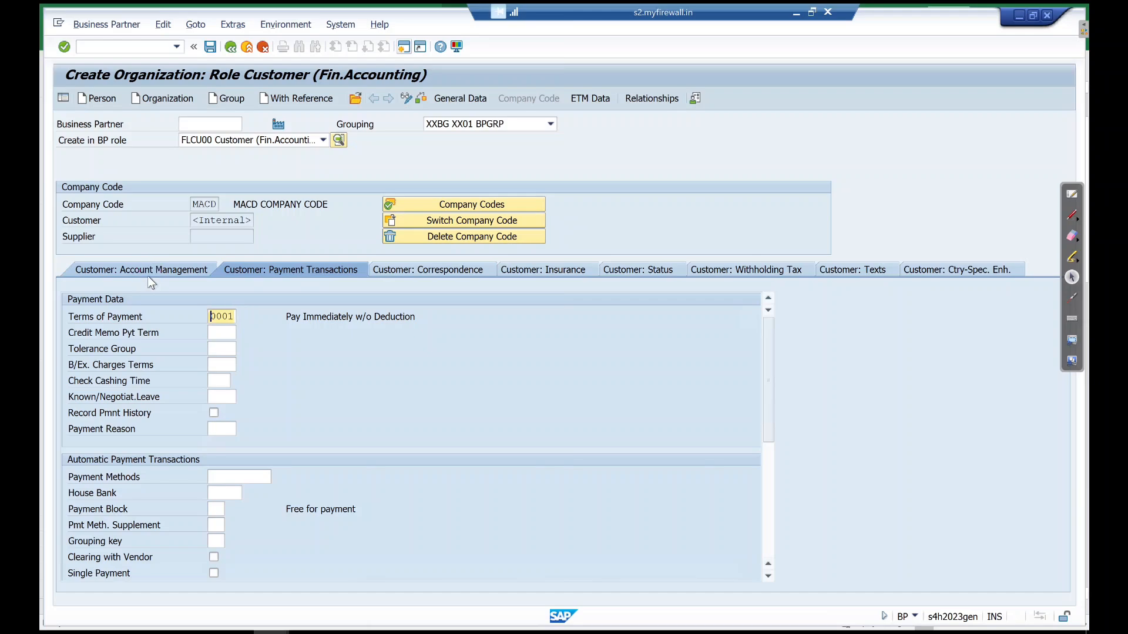
pyautogui.click(292, 268)
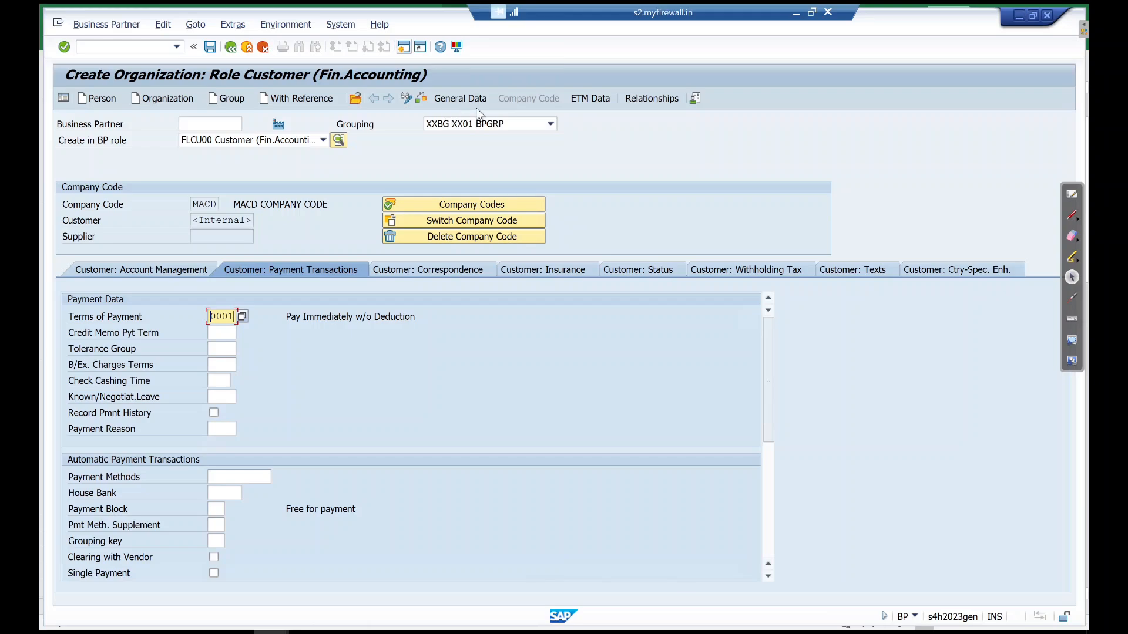
# Change the BP role to FLCU01 Sales Data (Customer), saving the business partner first in the Customer (Fin.Accounting) role
pyautogui.click(324, 140)
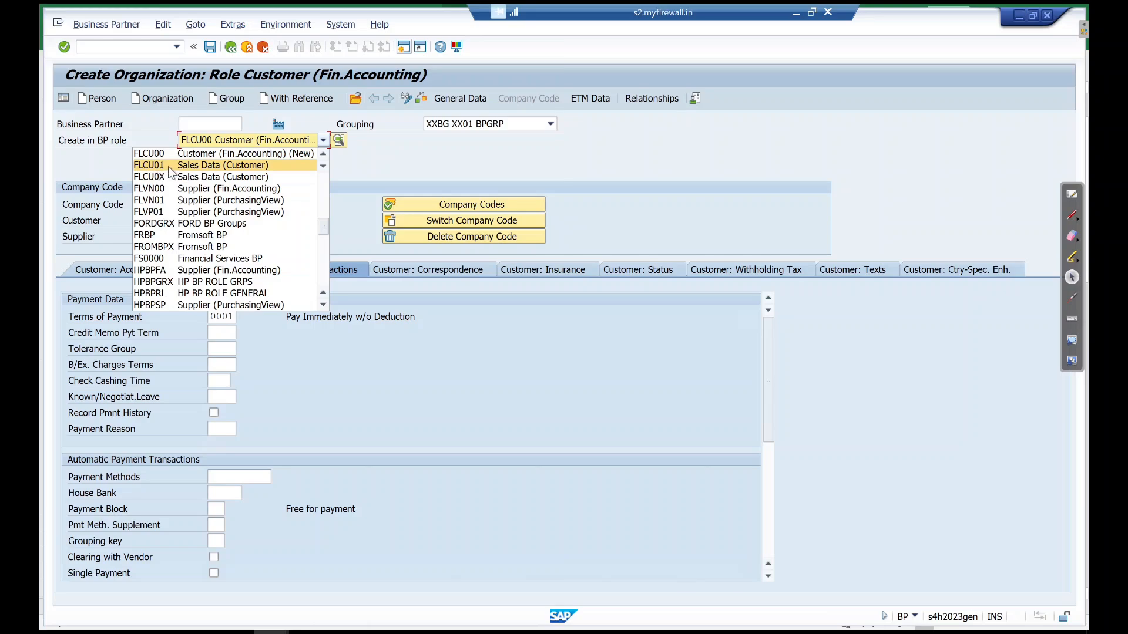
pyautogui.click(168, 167)
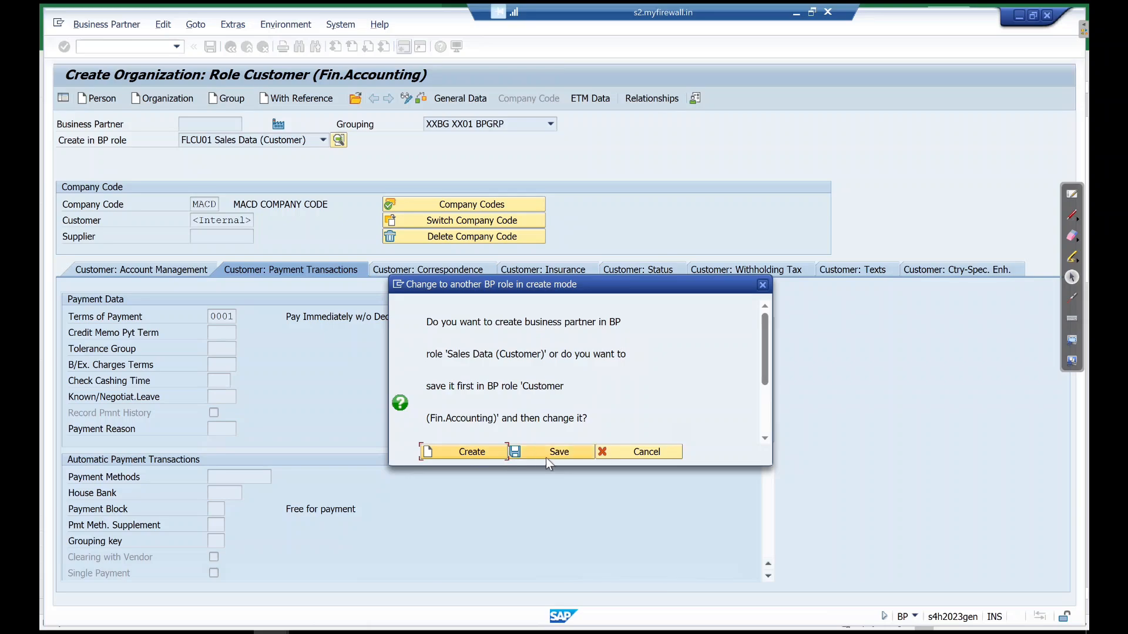
pyautogui.click(556, 457)
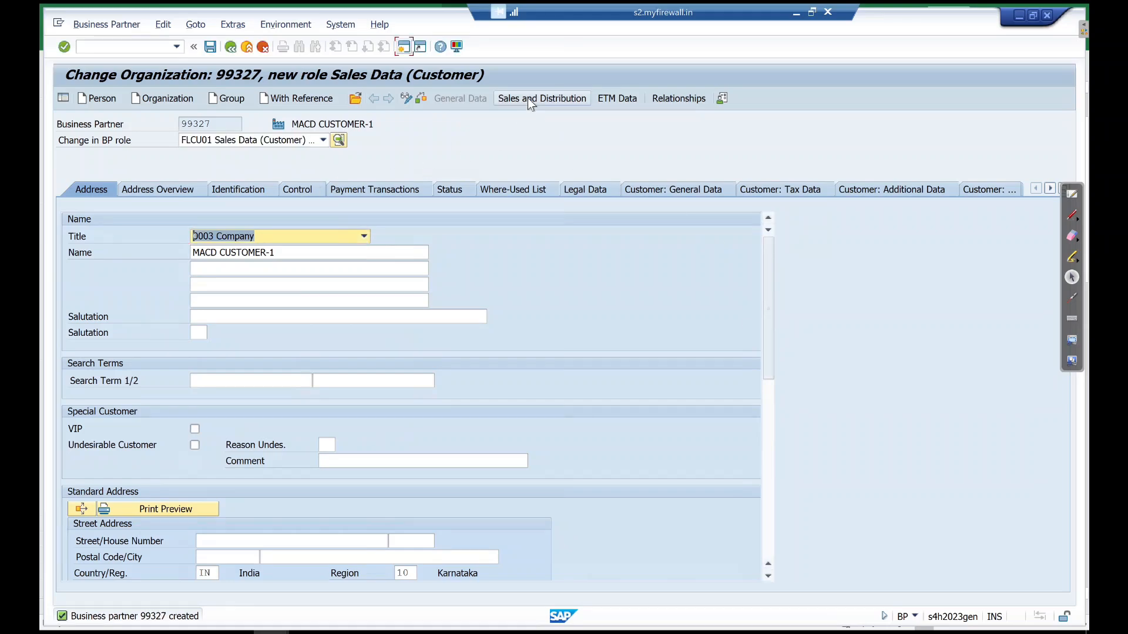
# Open the Sales and Distribution data and enter MCSO as the sales organization
pyautogui.click(528, 97)
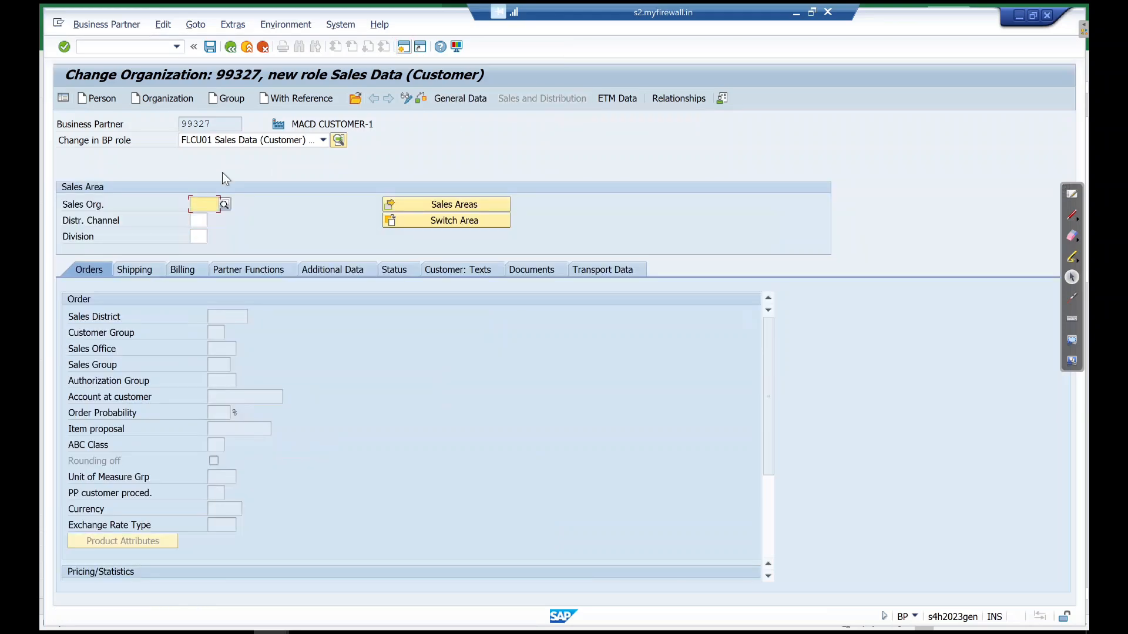
pyautogui.click(202, 203)
pyautogui.write('M')
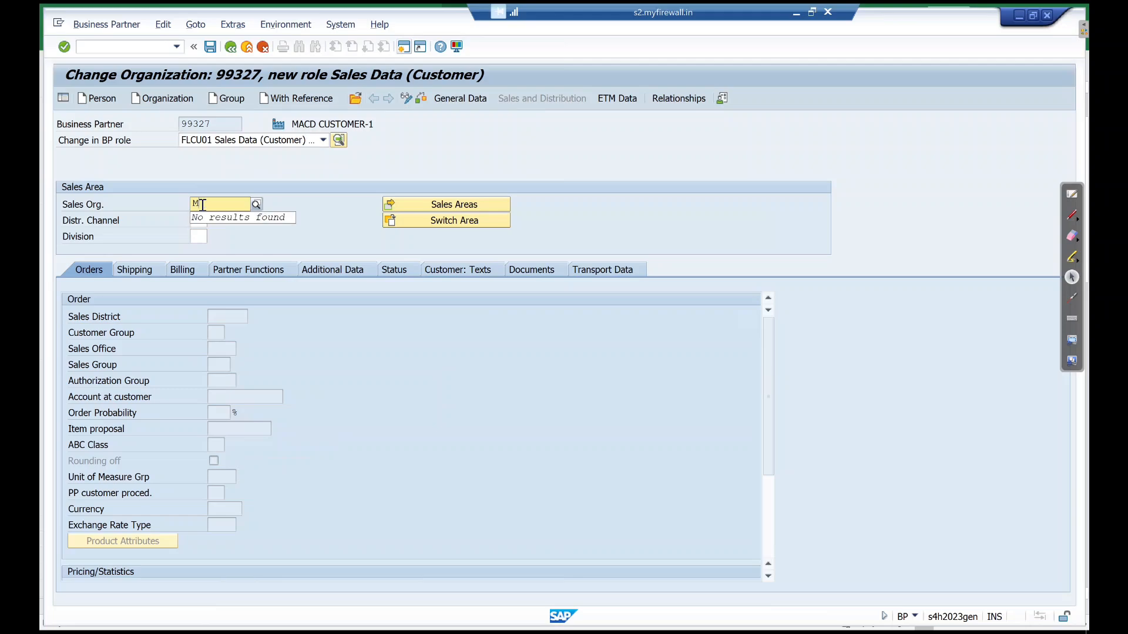
pyautogui.write('CSO')
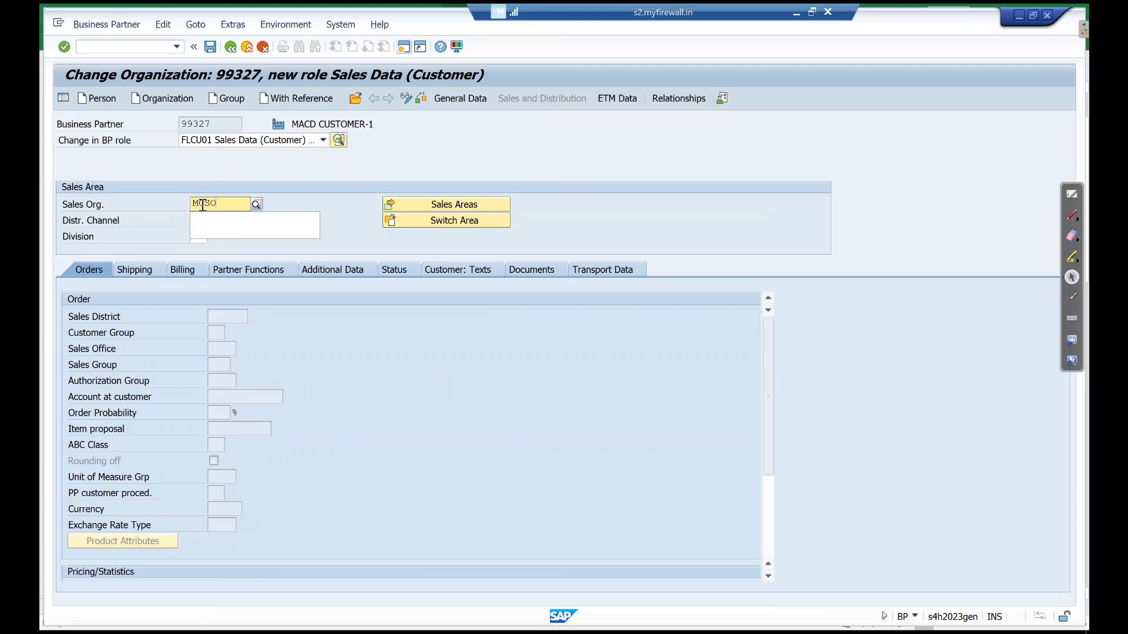
pyautogui.press('Return')
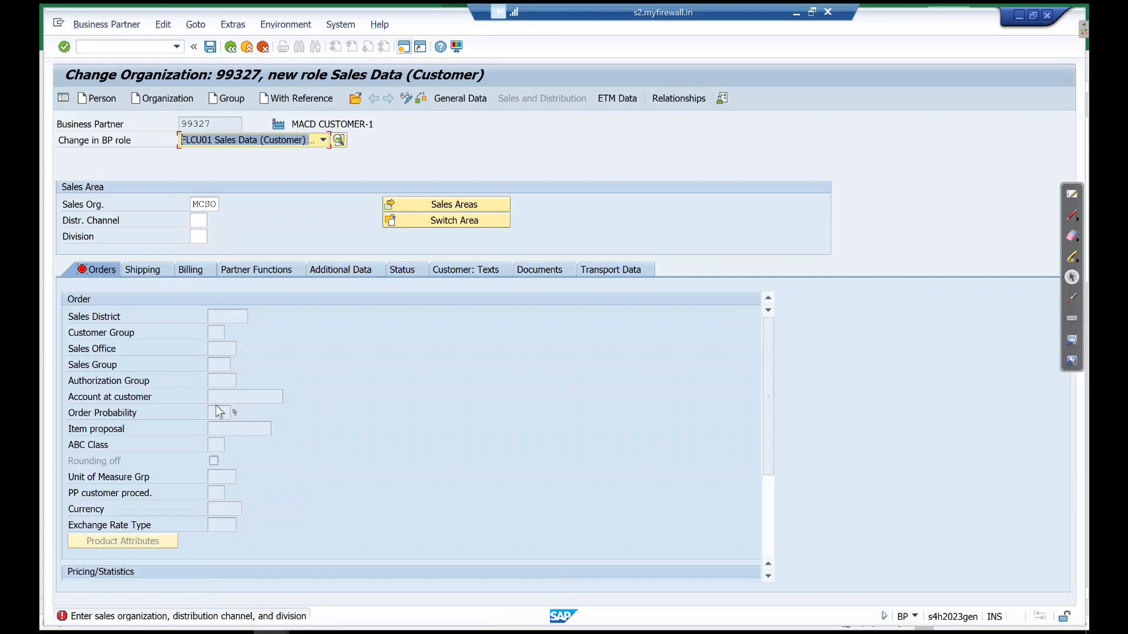
# Create the sales area with sales organization MCSO, distribution channel MC and division MD, and transfer it to the customer
pyautogui.click(430, 209)
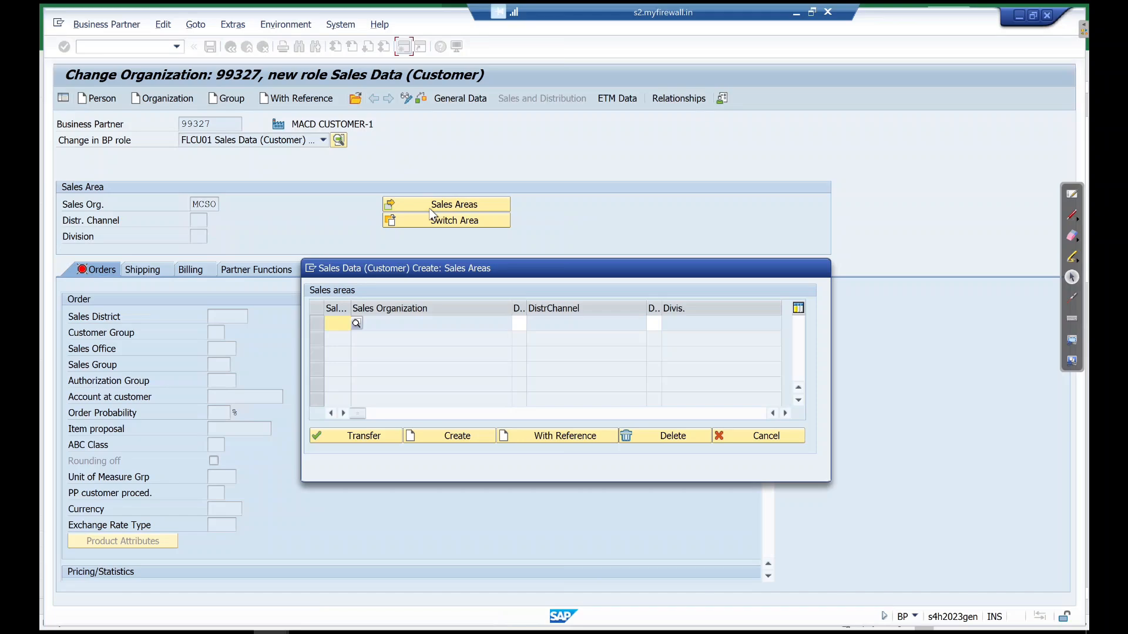
pyautogui.write('MCSO')
pyautogui.press('Tab')
pyautogui.write('MC')
pyautogui.press('Tab')
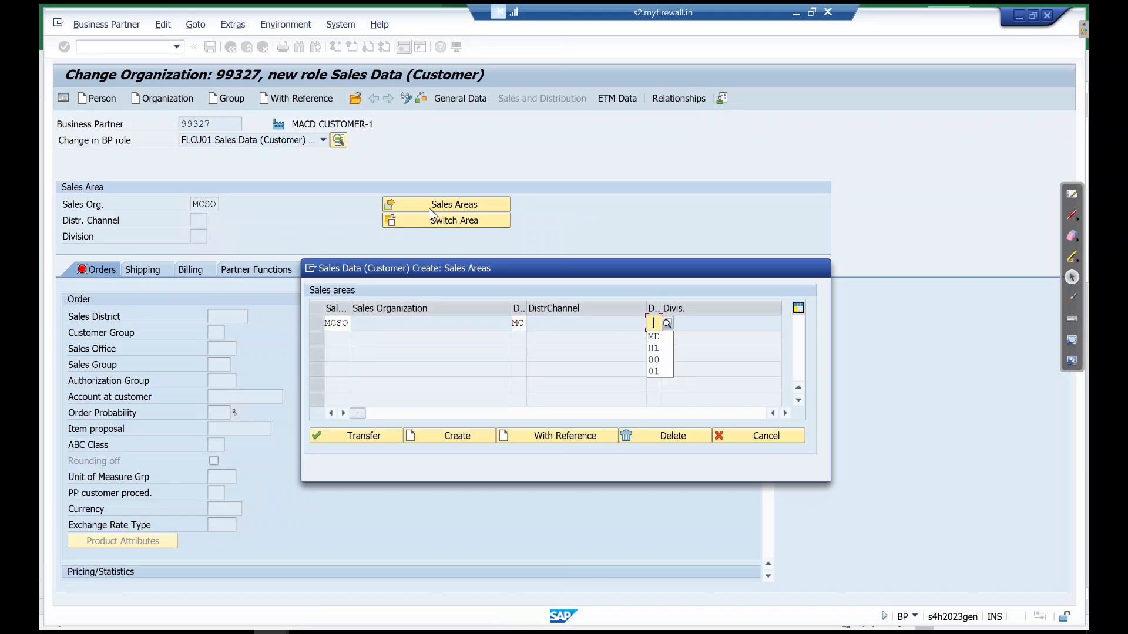
pyautogui.write('MD')
pyautogui.press('Return')
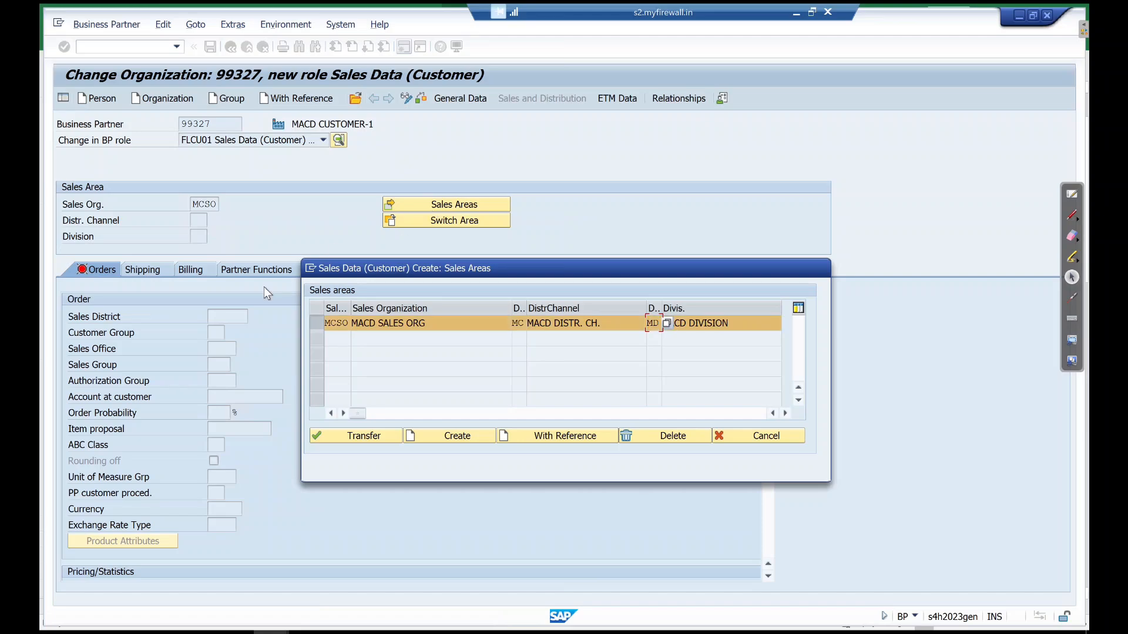
pyautogui.click(358, 436)
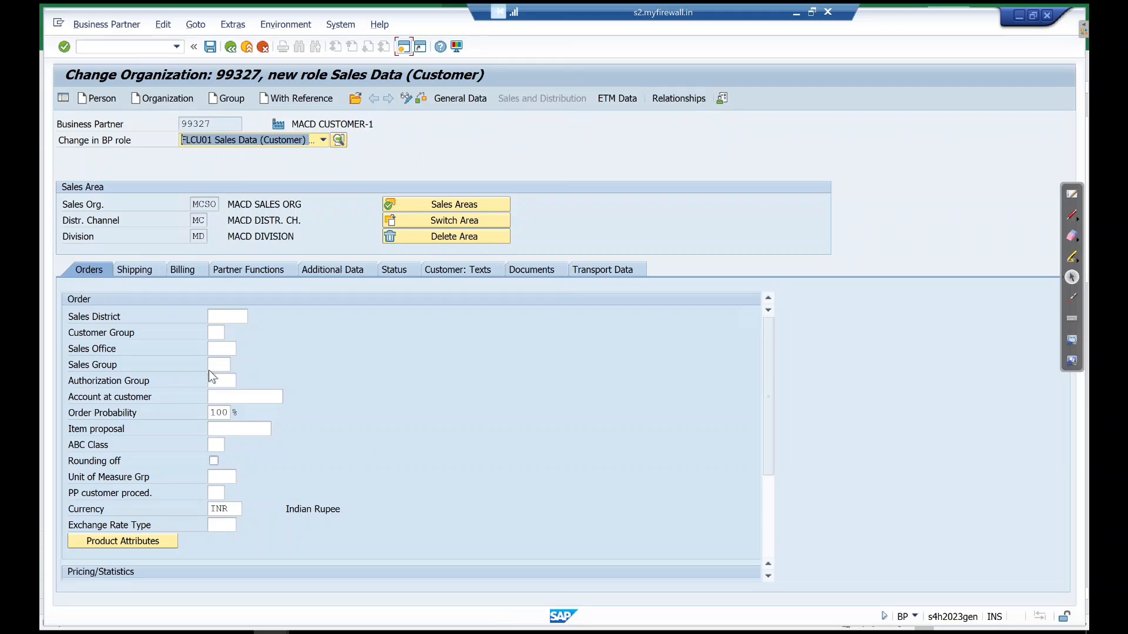
# Set the customer pricing procedure to 1, Standard, in the orders data and leave the remaining order fields as they are
pyautogui.click(232, 316)
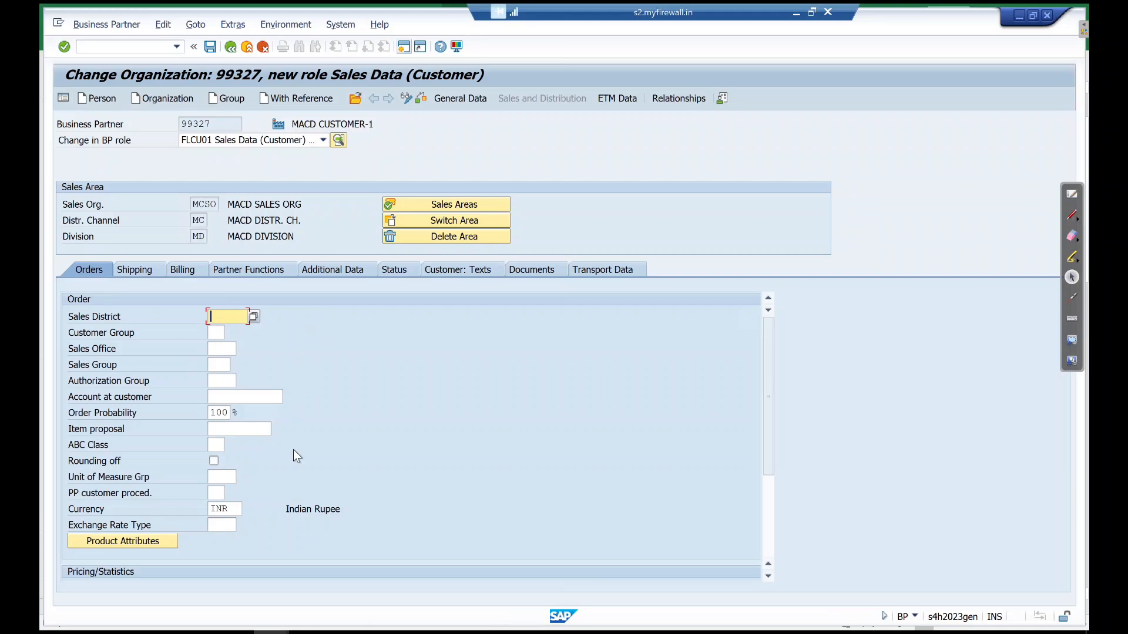
pyautogui.press('Tab')
pyautogui.press('Tab')
pyautogui.press('Tab')
pyautogui.press('Tab')
pyautogui.press('Tab')
pyautogui.press('Tab')
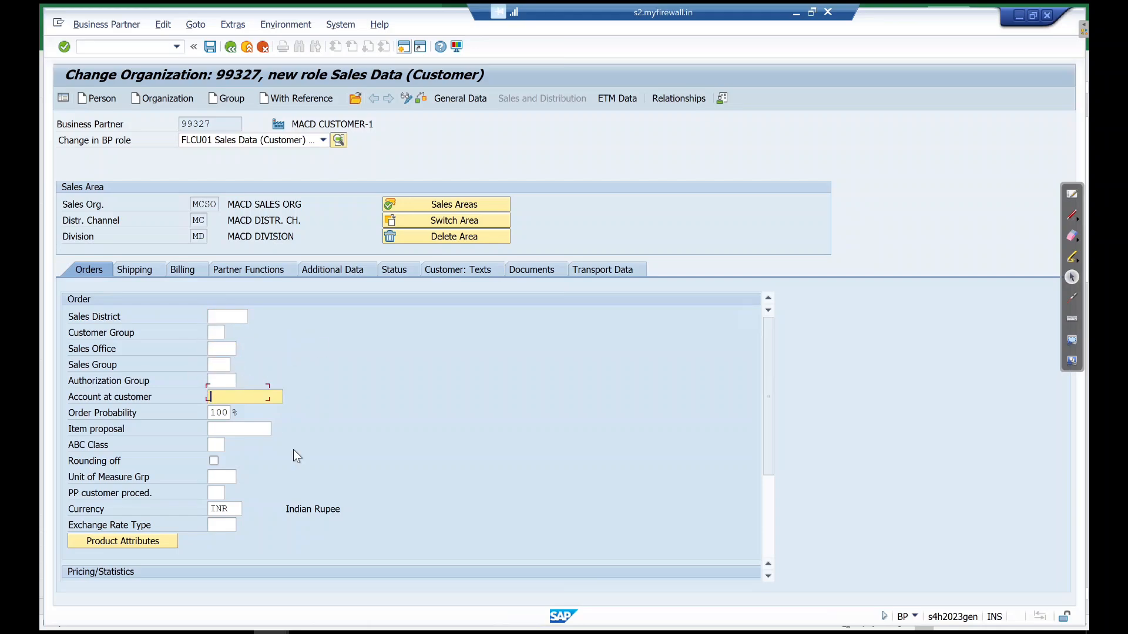
pyautogui.press('Tab')
pyautogui.press('Tab')
pyautogui.press('Tab')
pyautogui.press('Tab')
pyautogui.press('Tab')
pyautogui.press('Tab')
pyautogui.press('Tab')
pyautogui.press('Tab')
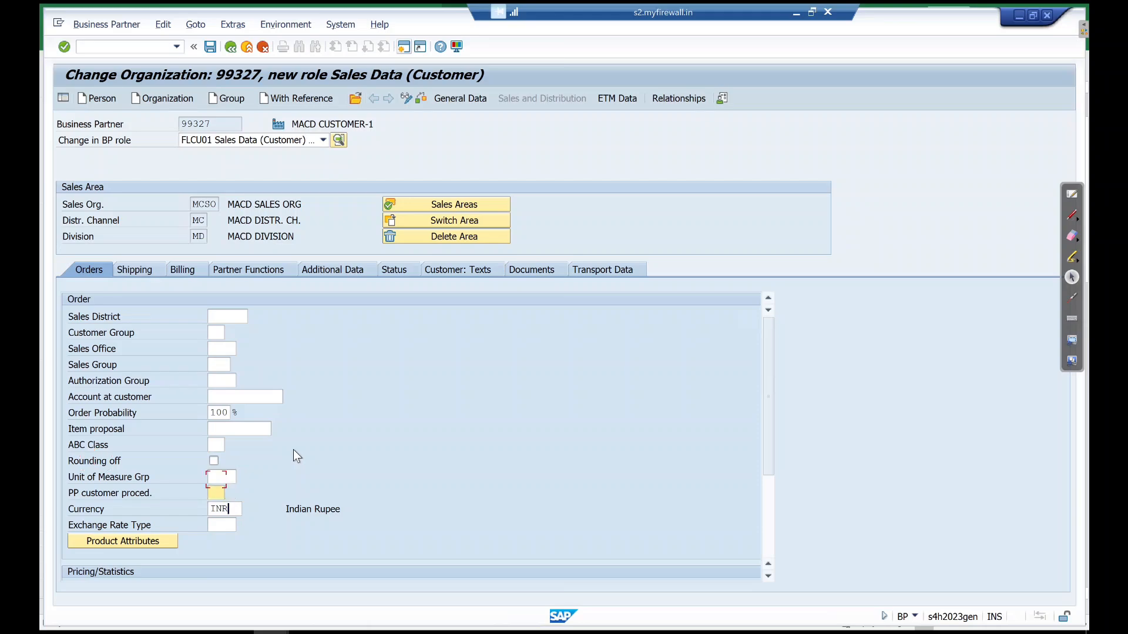
pyautogui.press('Tab')
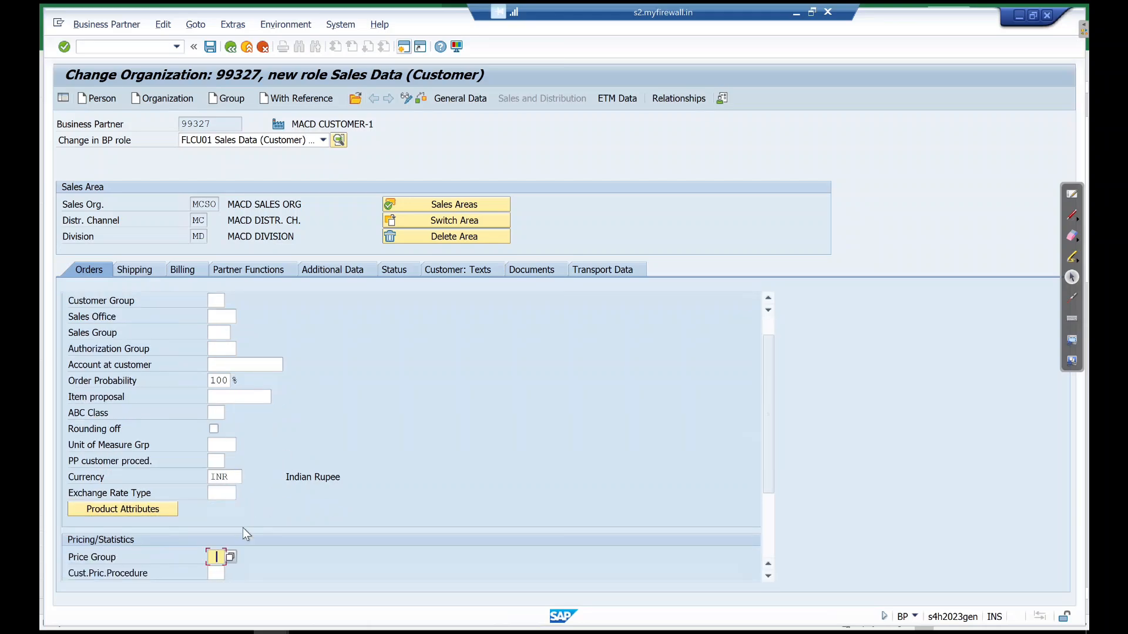
pyautogui.press('Tab')
pyautogui.click(231, 572)
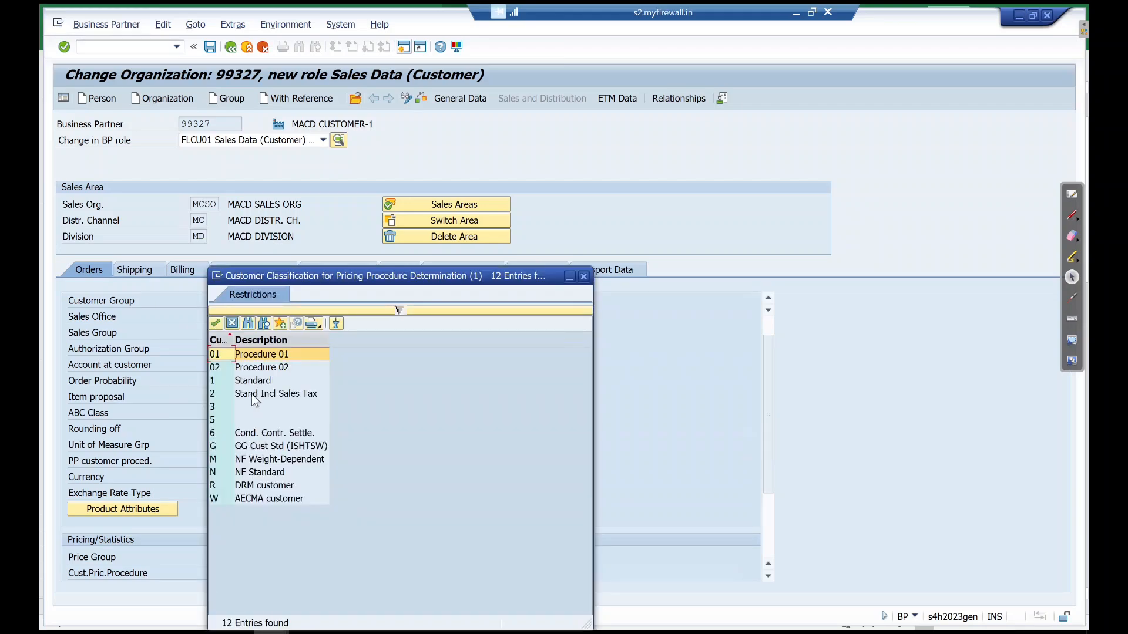
pyautogui.click(242, 381)
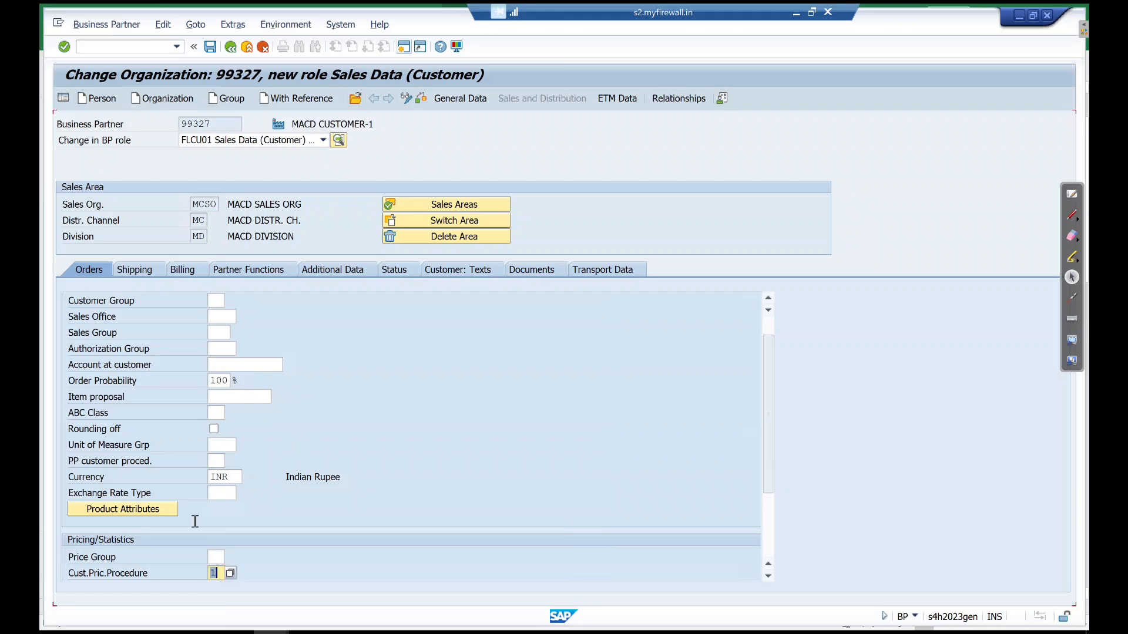
pyautogui.scroll(-3, 402, 409)
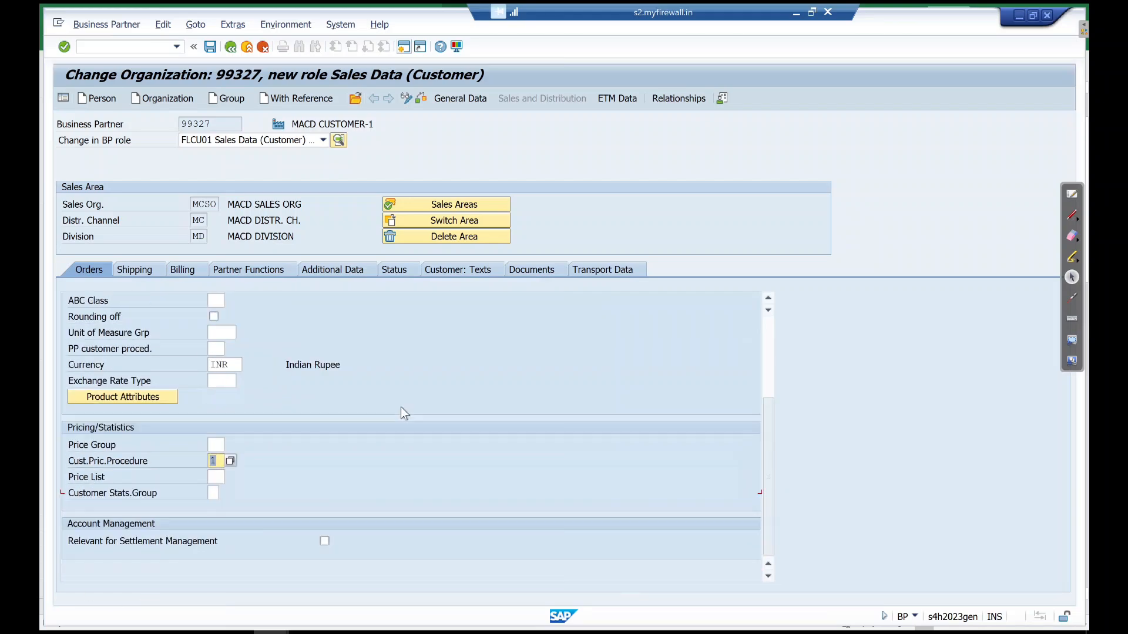
pyautogui.press('Tab')
pyautogui.press('Tab')
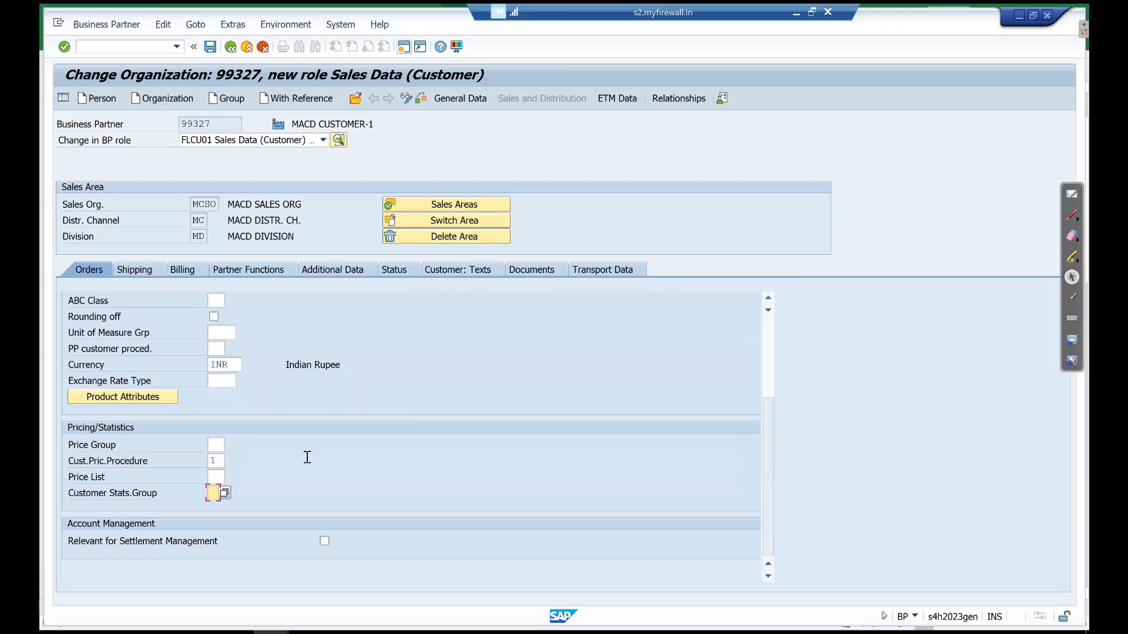
pyautogui.press('Tab')
# Review the customer's shipping data, including delivery priority, delivering plant, shipping conditions and partial delivery settings
pyautogui.click(132, 274)
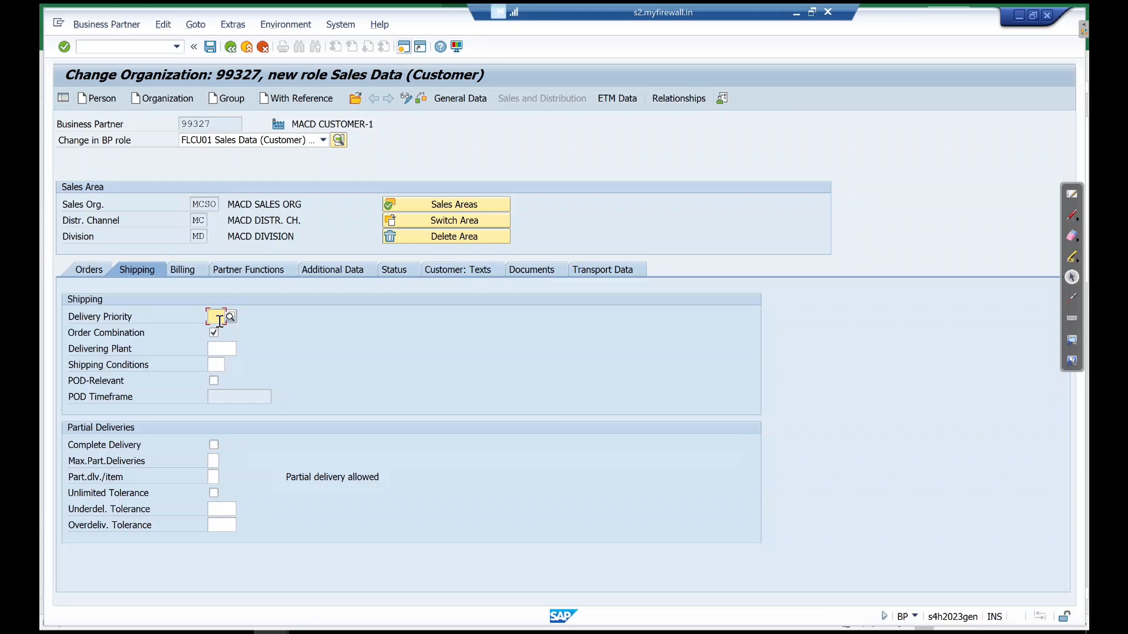
pyautogui.press('Tab')
pyautogui.press('Tab')
pyautogui.press('Tab')
pyautogui.press('Tab')
pyautogui.press('Tab')
pyautogui.press('Tab')
pyautogui.press('Tab')
pyautogui.press('Tab')
pyautogui.press('Tab')
# Set the Incoterms to CFR and Incoterms Location 1 to TEST in the billing data
pyautogui.click(185, 271)
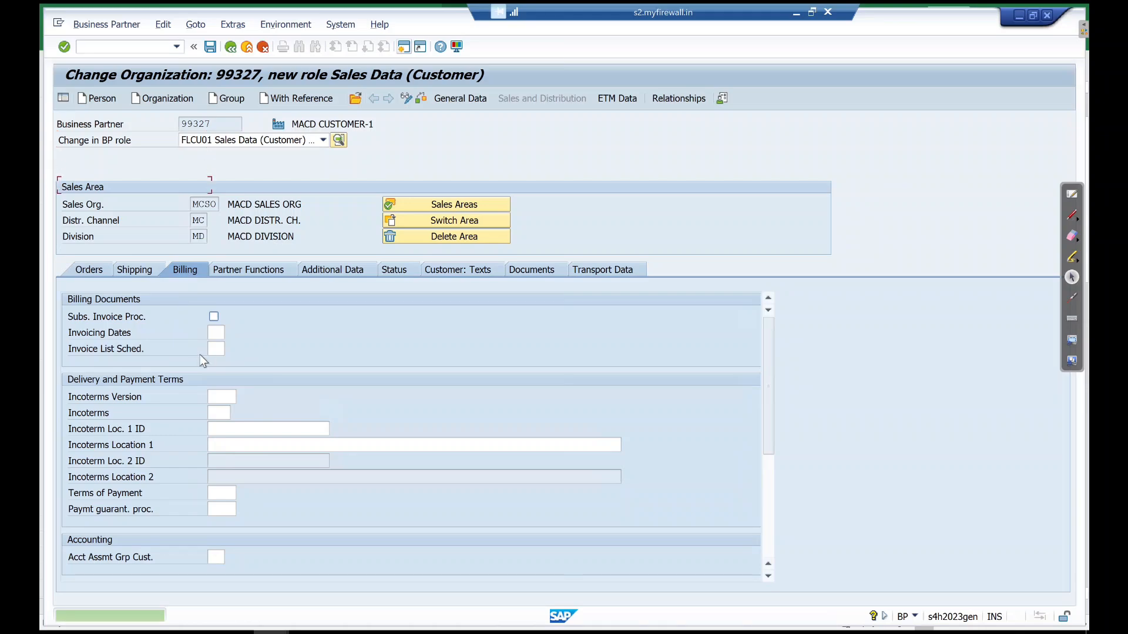
pyautogui.click(220, 413)
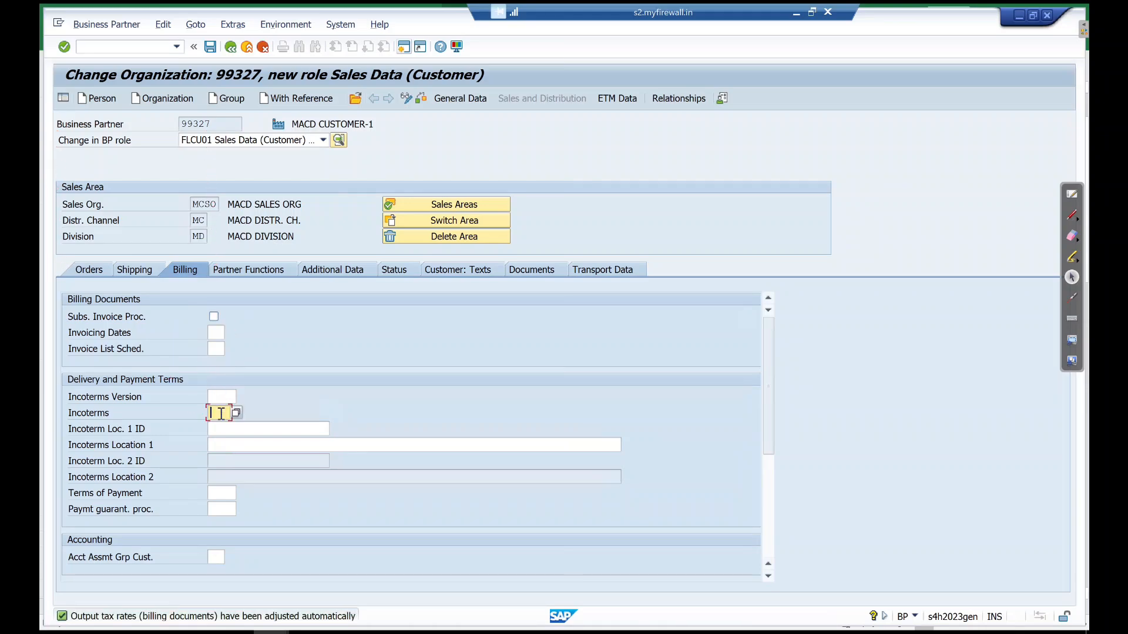
pyautogui.click(220, 413)
pyautogui.press('Return')
pyautogui.click(242, 446)
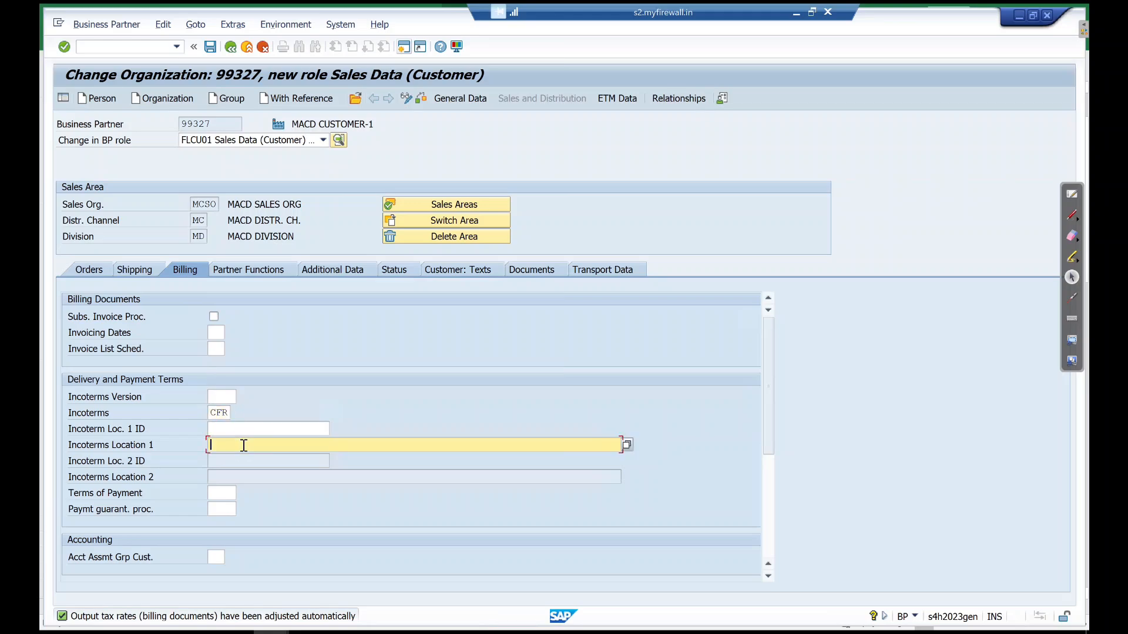
pyautogui.write('TEST')
# Set the customer account assignment group to 01, Domestic Revenues, and review the output tax conditions
pyautogui.click(217, 558)
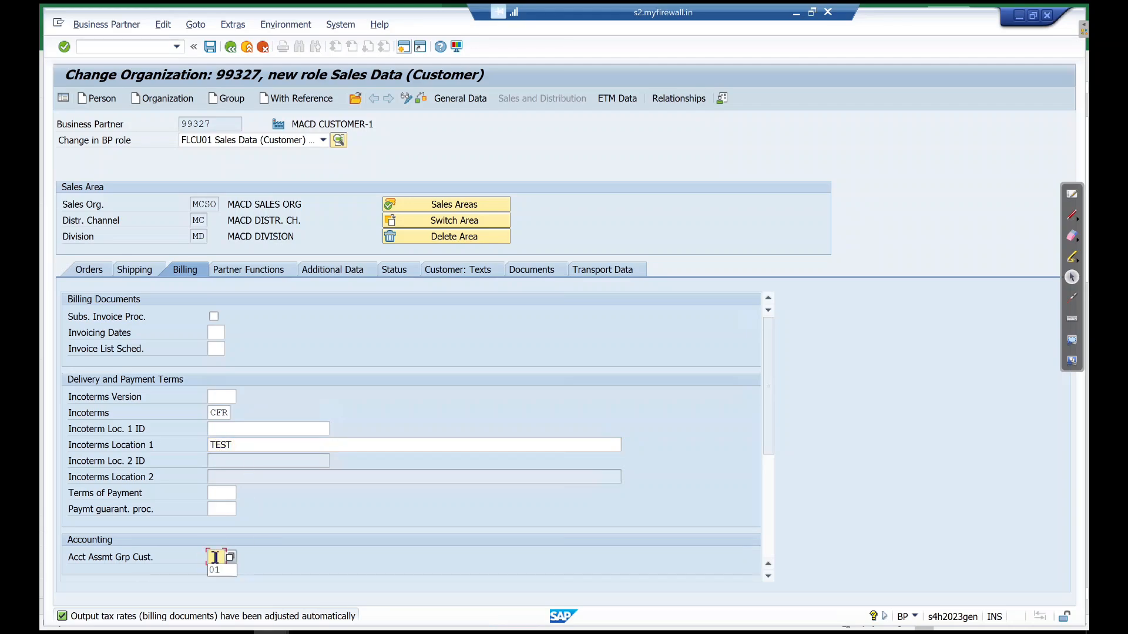
pyautogui.write('01')
pyautogui.press('Return')
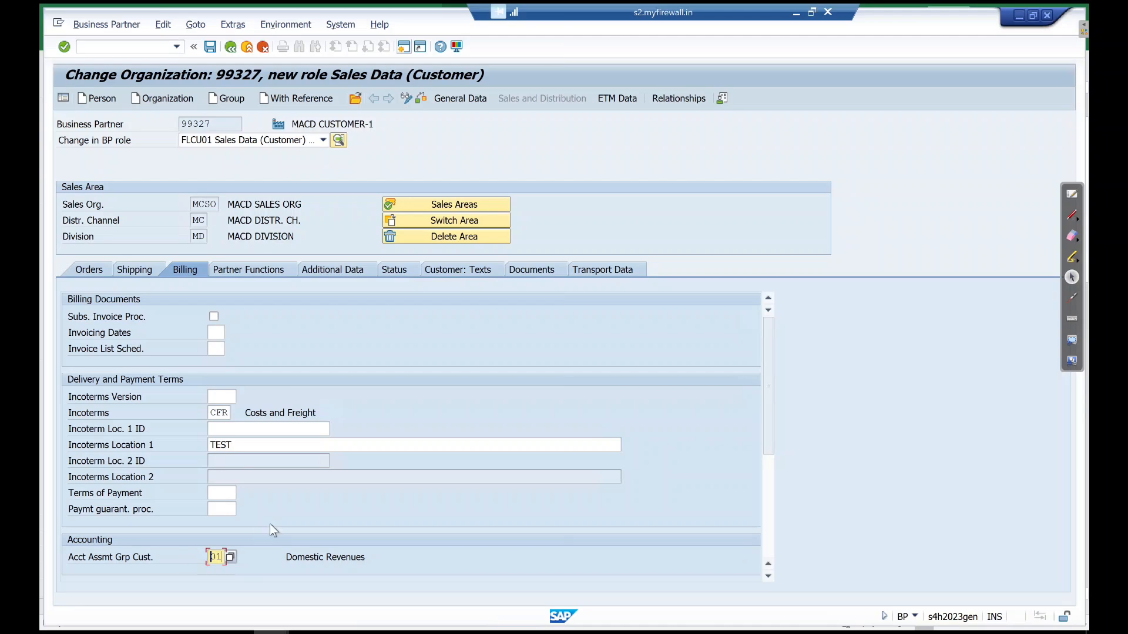
pyautogui.scroll(-5, 270, 523)
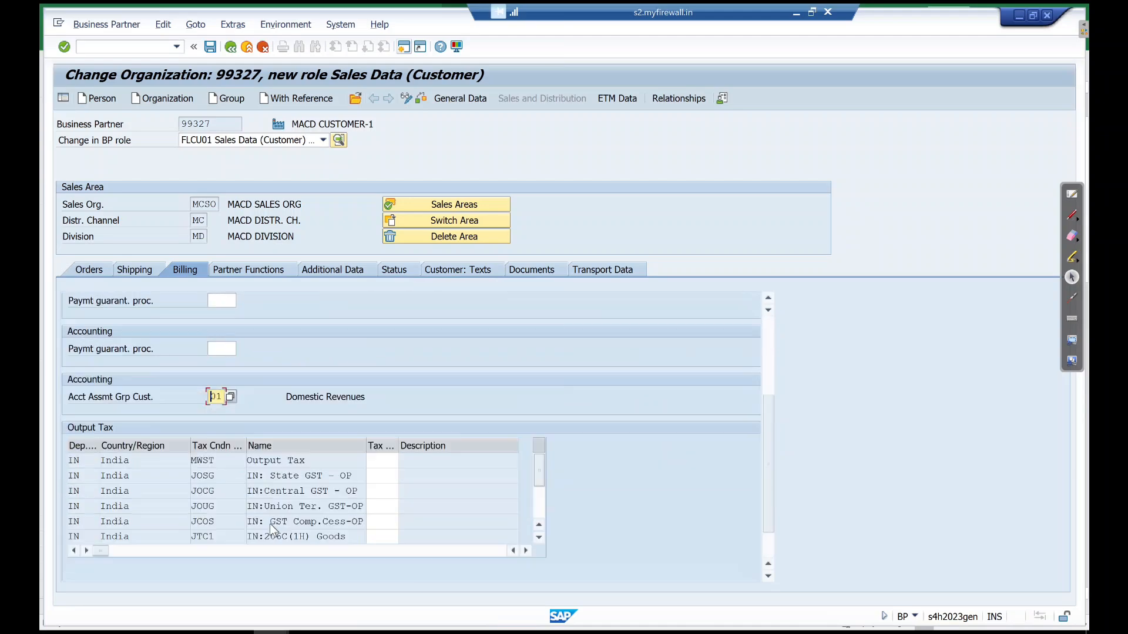
pyautogui.scroll(5, 270, 523)
pyautogui.scroll(-2, 218, 469)
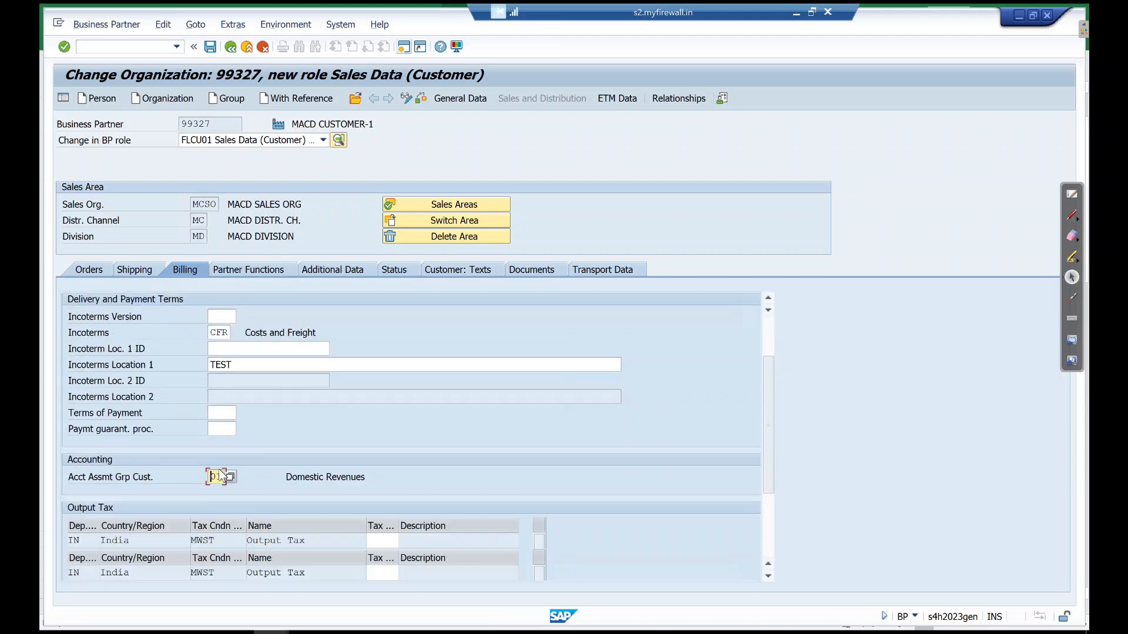
pyautogui.scroll(-3, 220, 473)
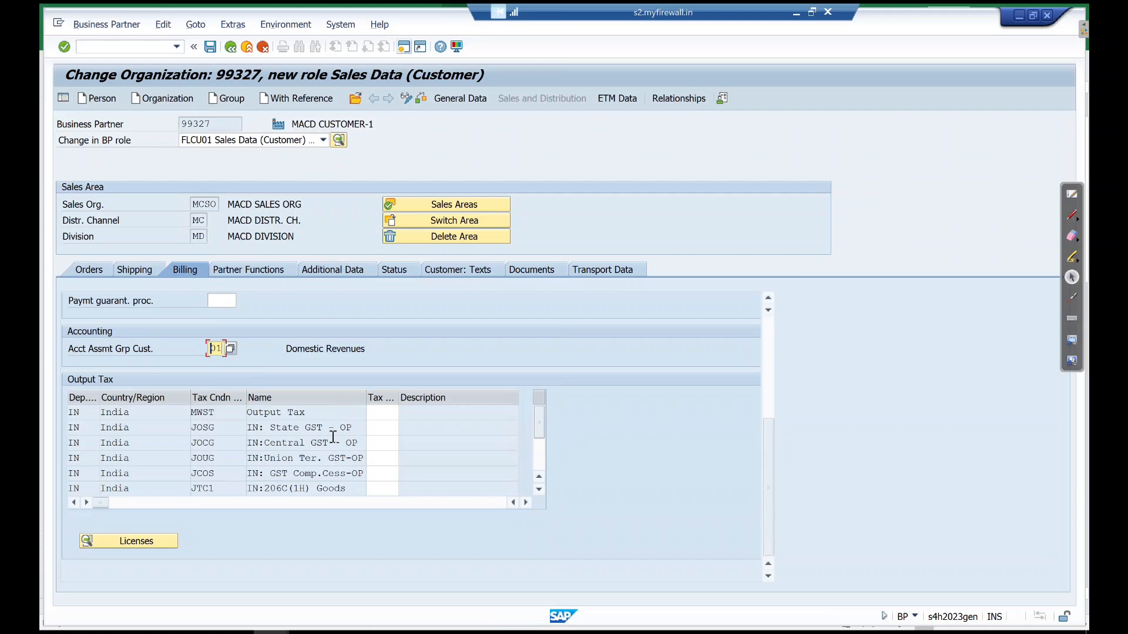
pyautogui.scroll(4, 332, 437)
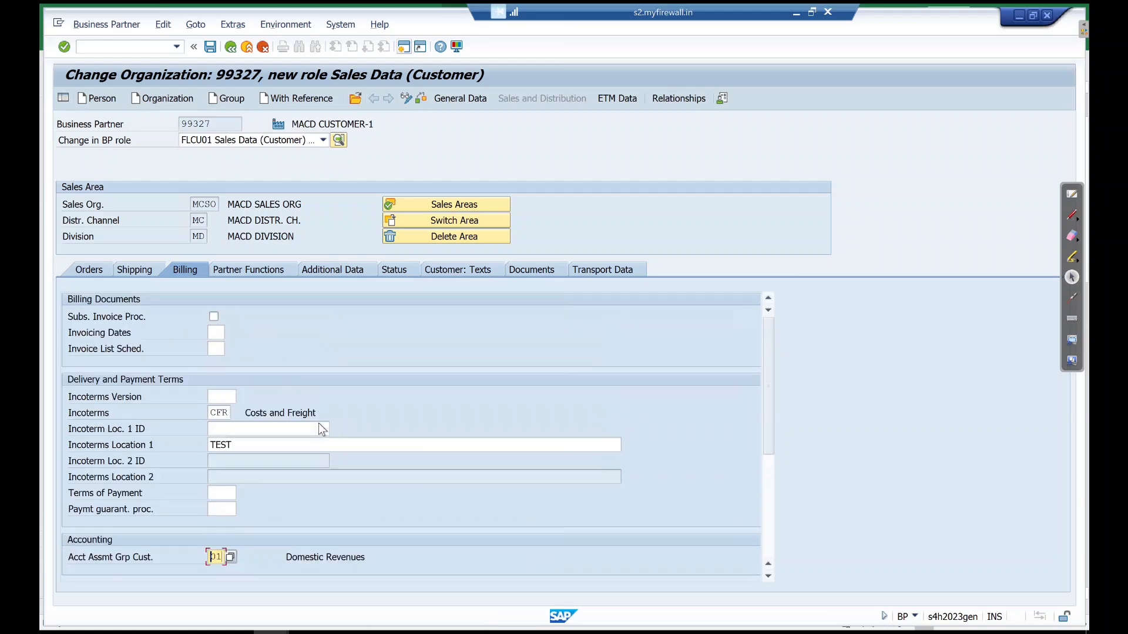
# Examine the partner functions, circle their heading and the Number and Assigned BP columns, and clear the annotations
pyautogui.click(232, 274)
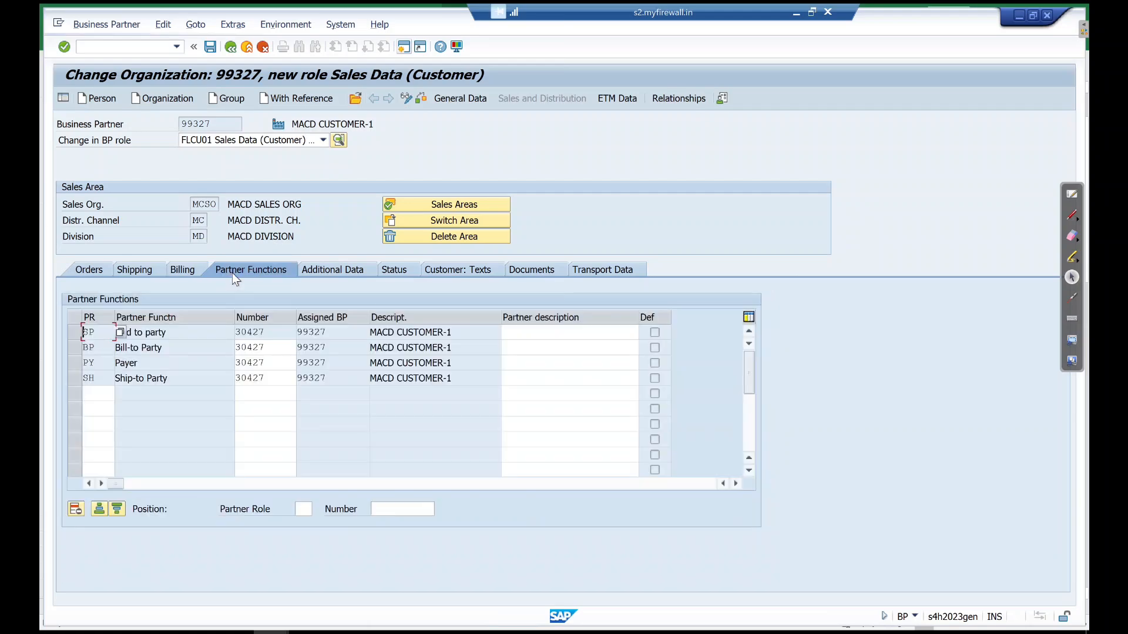
pyautogui.click(1073, 215)
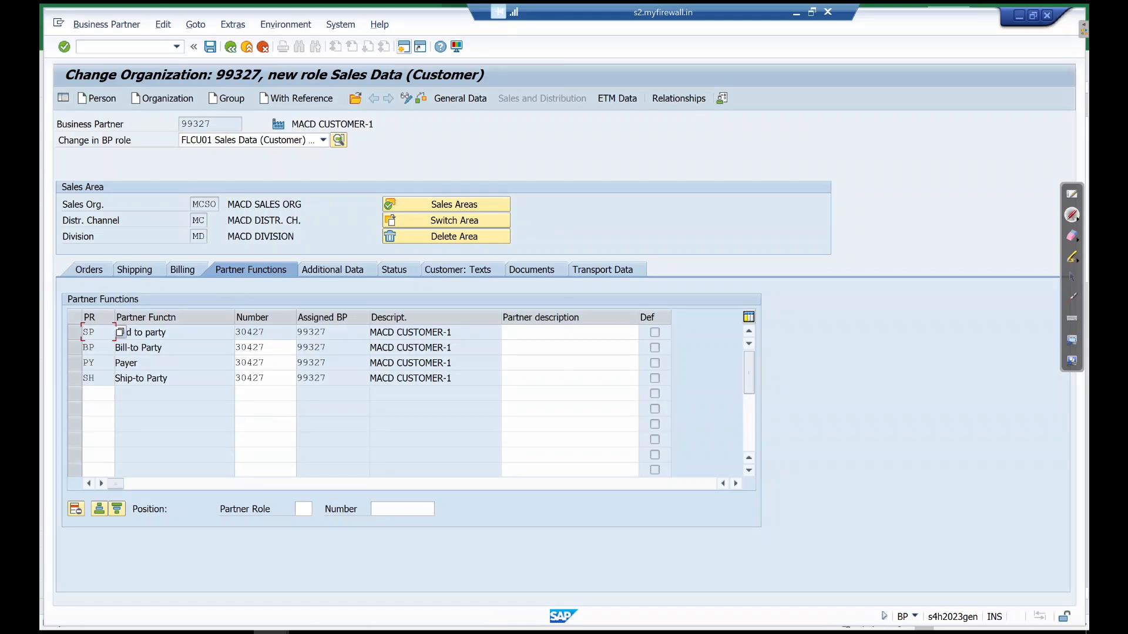
pyautogui.moveTo(250, 241)
pyautogui.mouseDown()
pyautogui.moveTo(239, 250)
pyautogui.moveTo(320, 261)
pyautogui.moveTo(172, 306)
pyautogui.mouseUp()
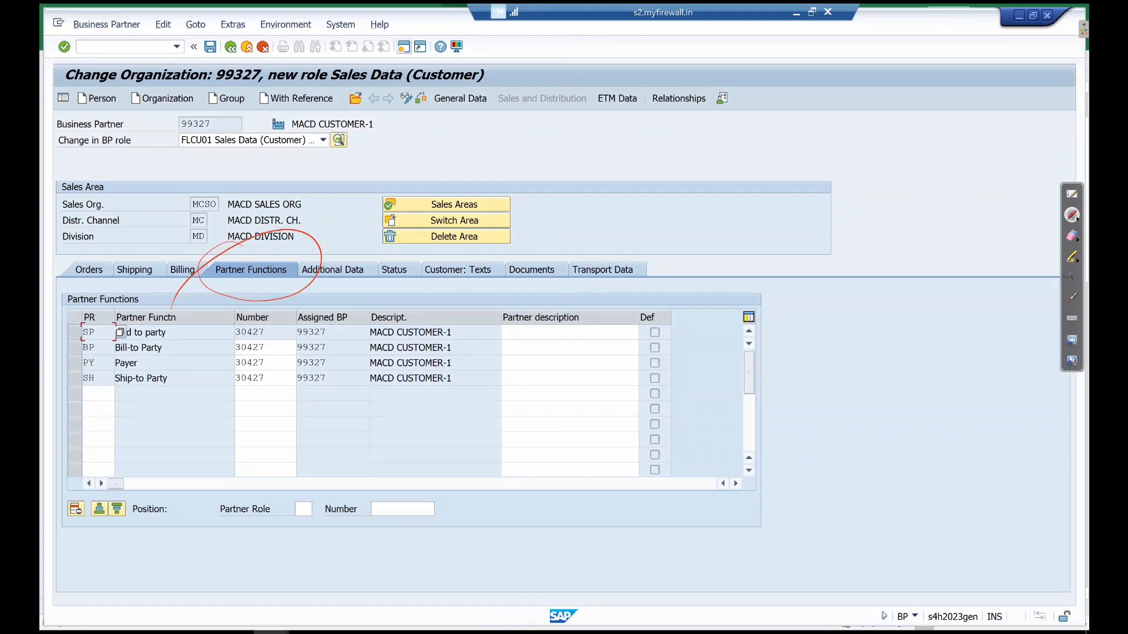
pyautogui.moveTo(267, 311)
pyautogui.mouseDown()
pyautogui.moveTo(222, 399)
pyautogui.moveTo(285, 329)
pyautogui.moveTo(303, 408)
pyautogui.moveTo(291, 338)
pyautogui.mouseUp()
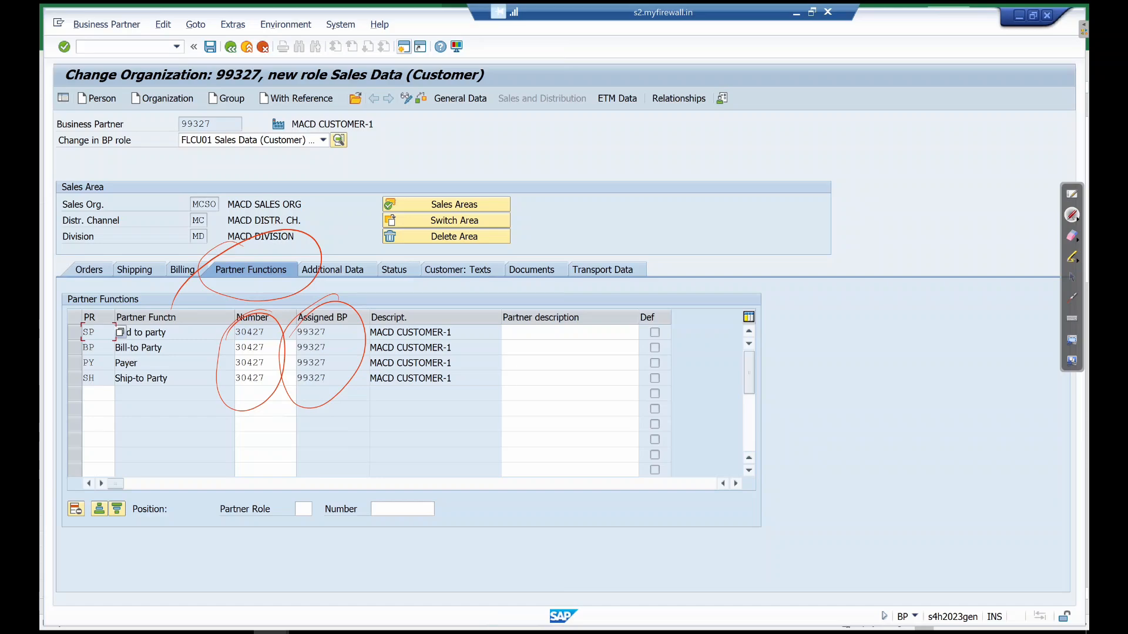
pyautogui.click(1072, 236)
pyautogui.click(1072, 235)
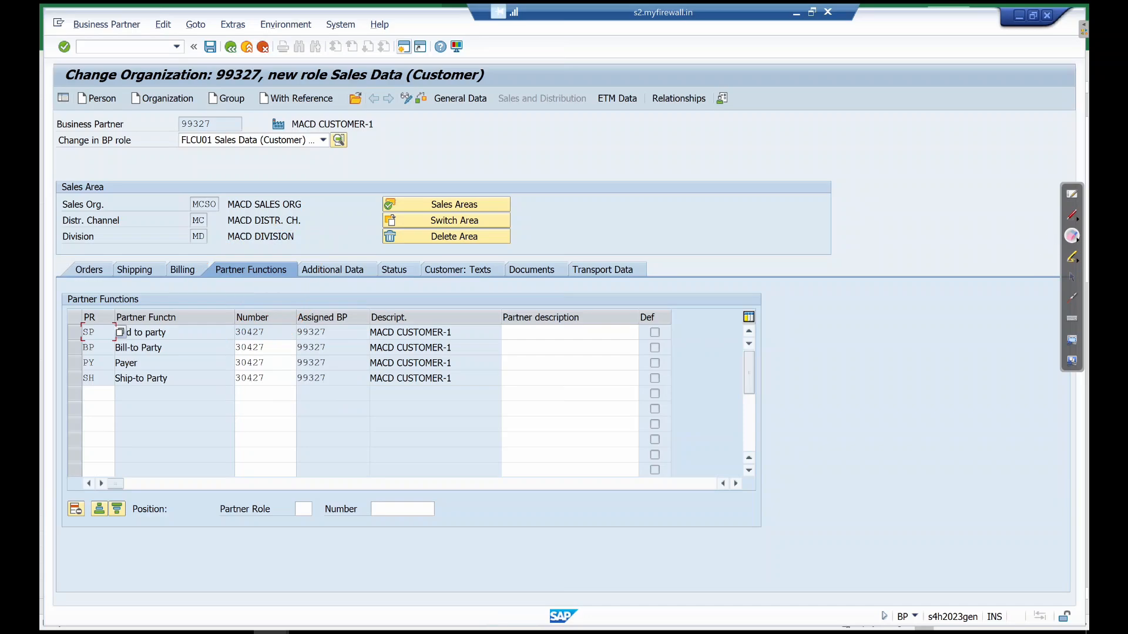
pyautogui.click(1072, 277)
# Check the general data, return to the Sales and Distribution data, and save the business partner in the Sales Data (Customer) role
pyautogui.click(461, 98)
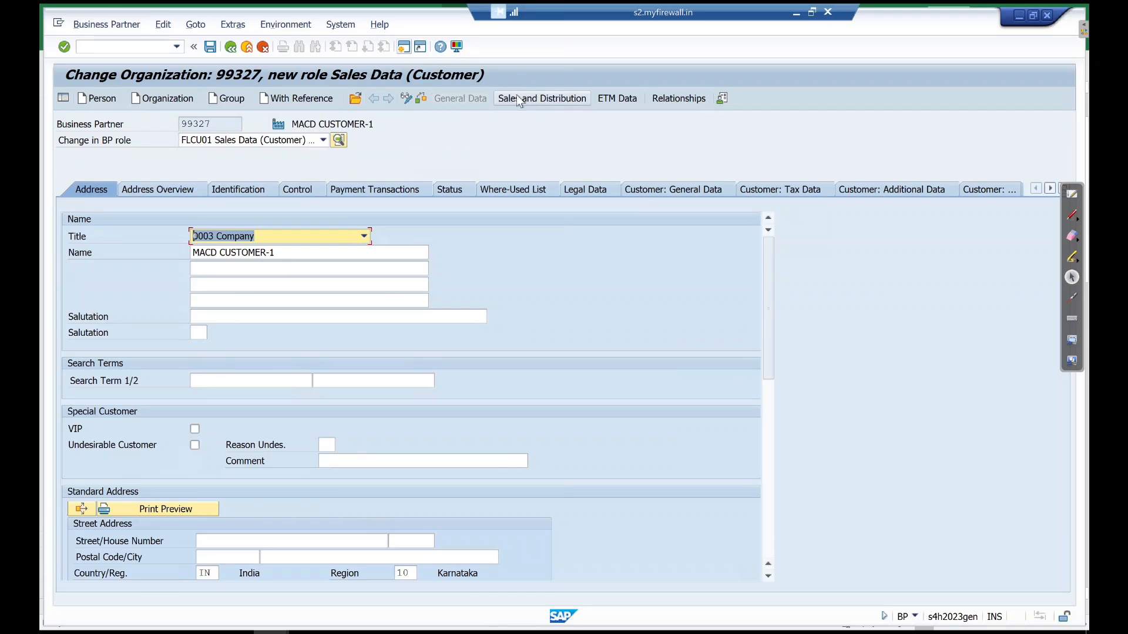
pyautogui.click(517, 98)
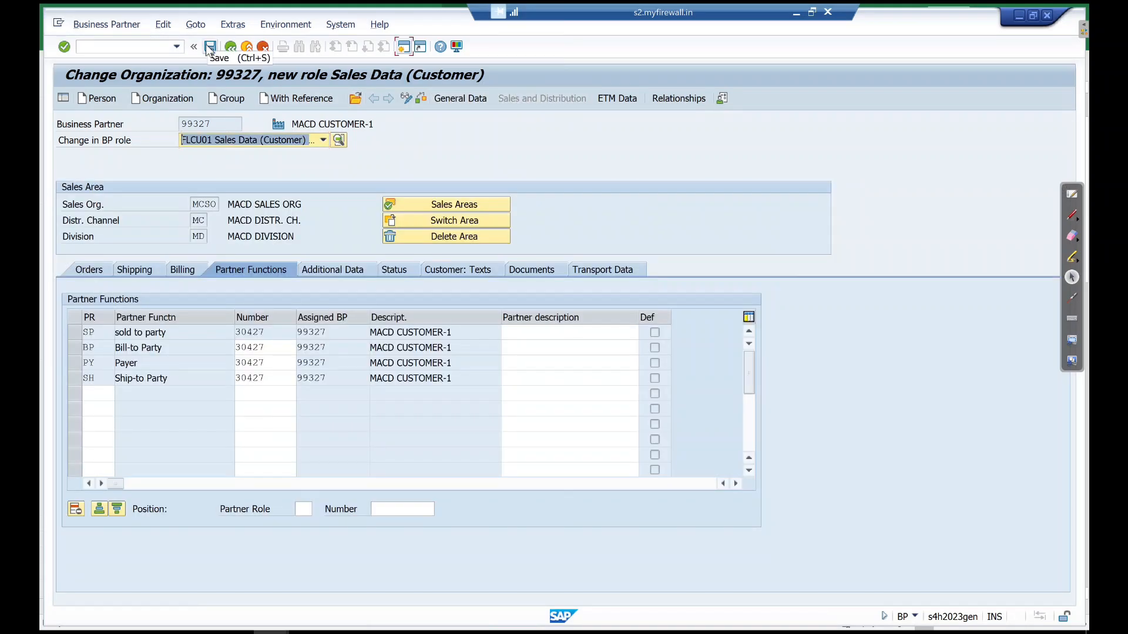
pyautogui.moveTo(213, 122); pyautogui.dragTo(290, 122)
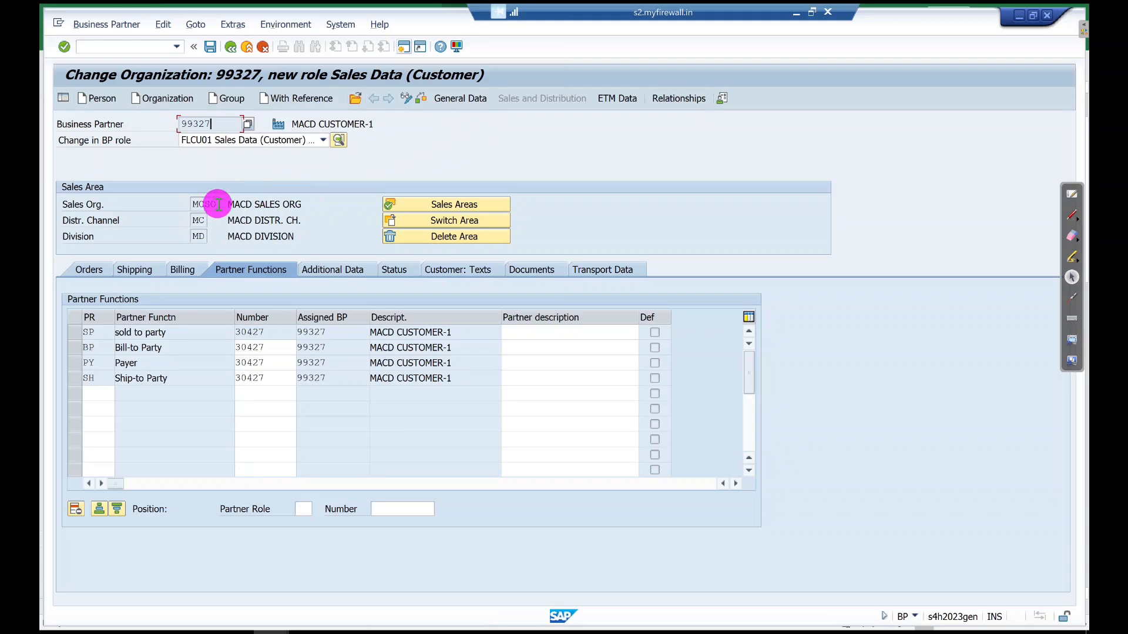
pyautogui.click(210, 47)
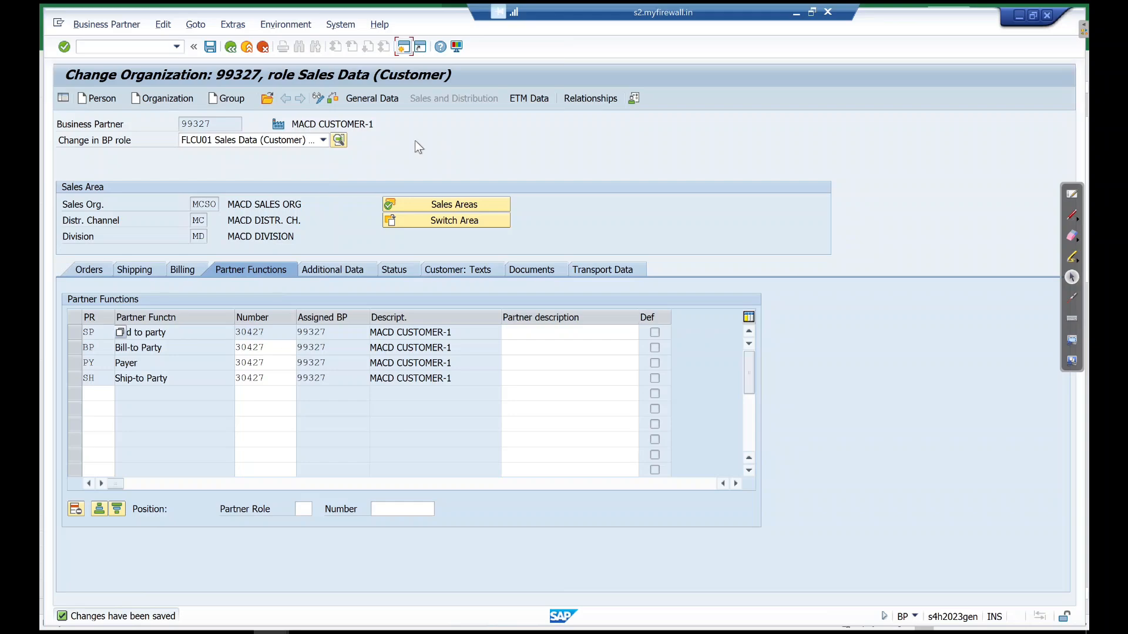
# Open the customer's general data and highlight the customer number
pyautogui.click(382, 99)
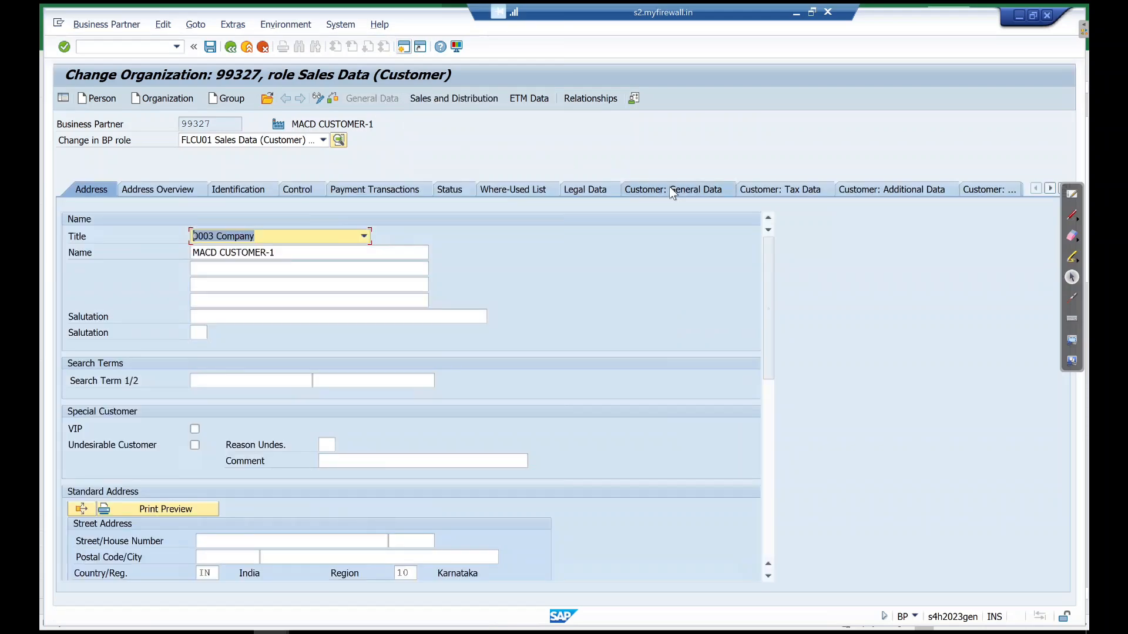
pyautogui.click(672, 189)
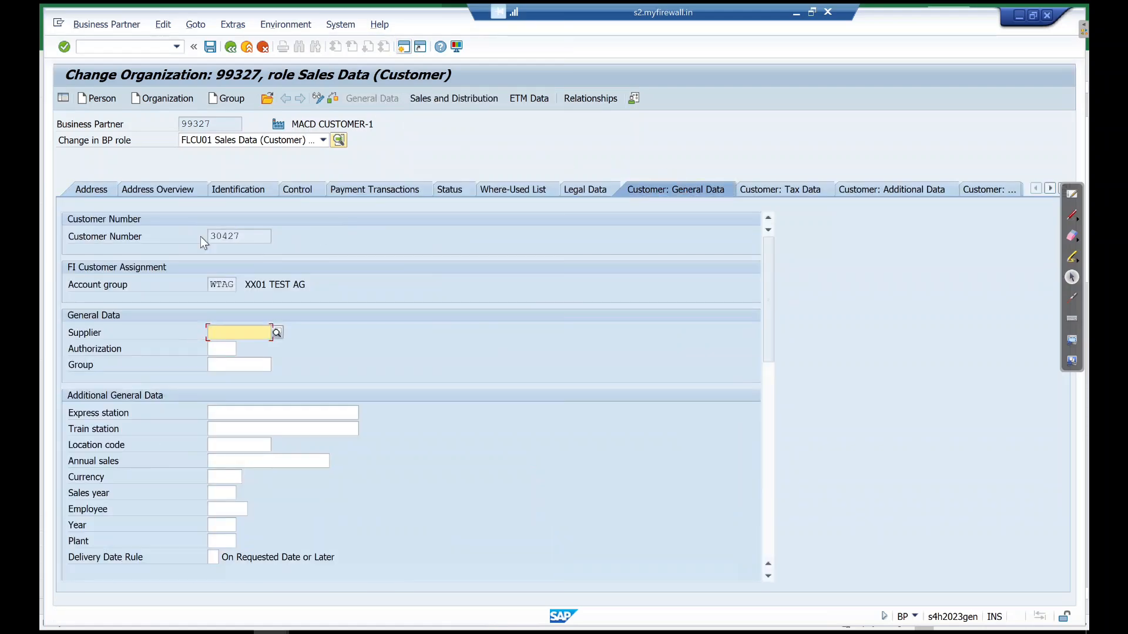
pyautogui.moveTo(242, 236); pyautogui.dragTo(205, 239)
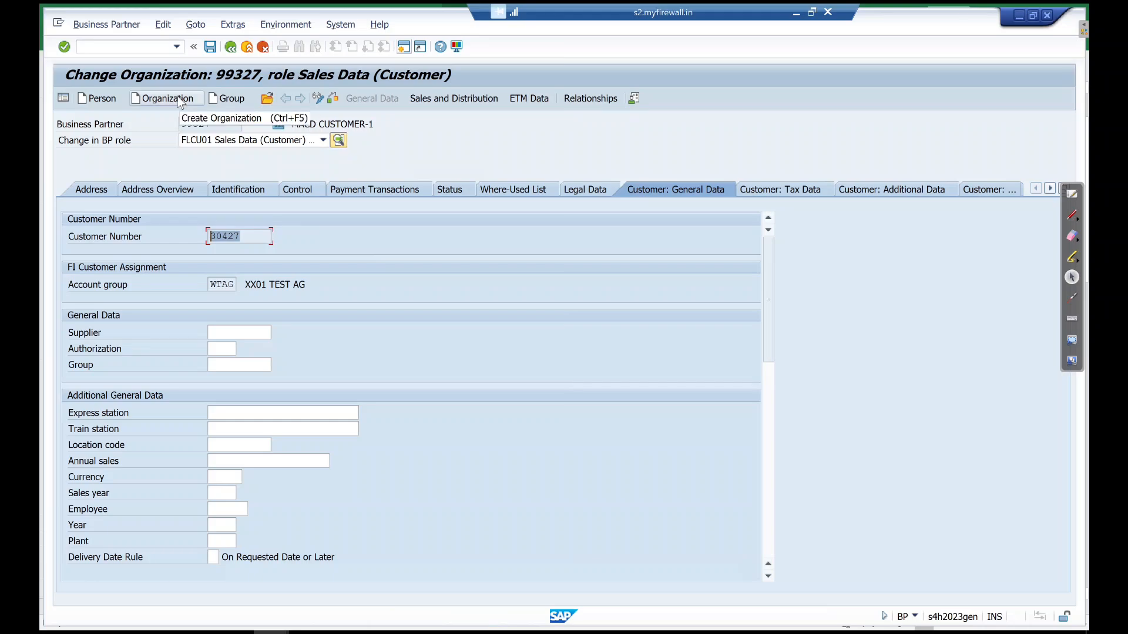
# Draw a short freehand note in the empty area beside the account group and erase it
pyautogui.click(1071, 215)
pyautogui.moveTo(643, 263); pyautogui.dragTo(642, 301)
pyautogui.moveTo(646, 261)
pyautogui.mouseDown()
pyautogui.moveTo(662, 265)
pyautogui.moveTo(646, 306)
pyautogui.moveTo(690, 326)
pyautogui.mouseUp()
pyautogui.moveTo(690, 282)
pyautogui.mouseDown()
pyautogui.moveTo(705, 282)
pyautogui.moveTo(693, 324)
pyautogui.moveTo(643, 311)
pyautogui.moveTo(671, 319)
pyautogui.mouseUp()
pyautogui.click(1071, 235)
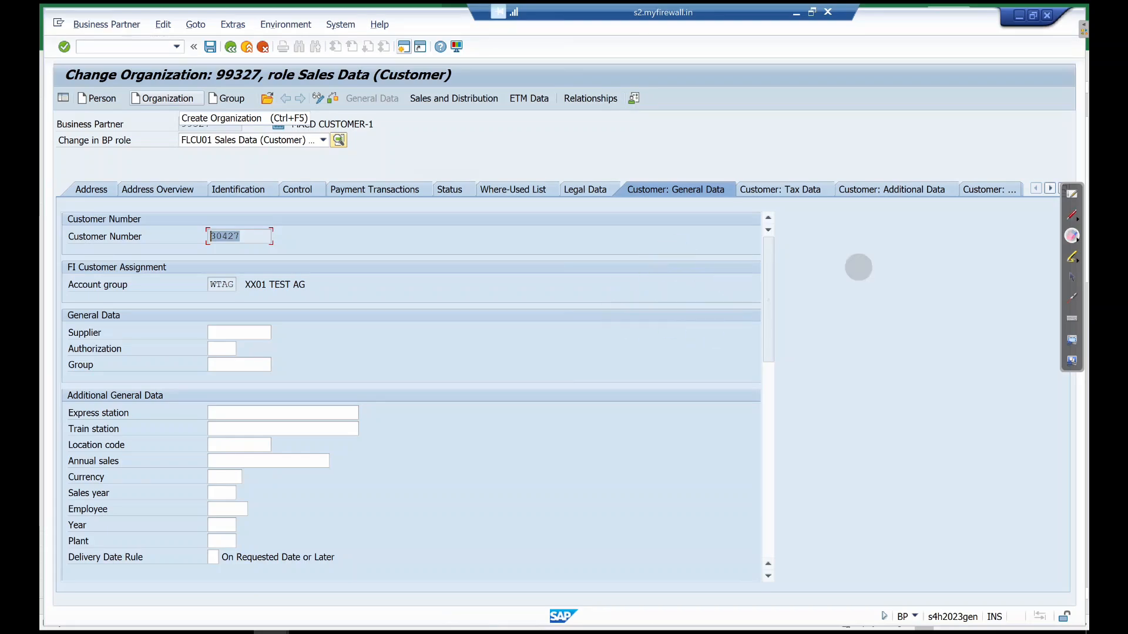
# Examine the list of BP roles available for the existing customer business partner, including which ones are marked as maintained
pyautogui.click(1072, 277)
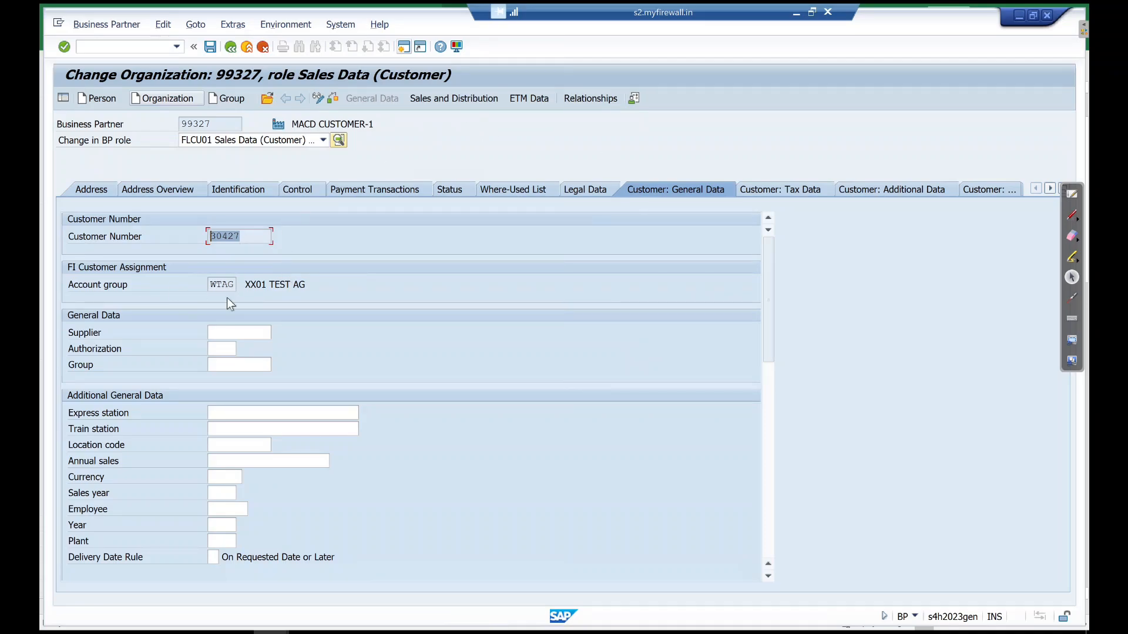
pyautogui.click(232, 141)
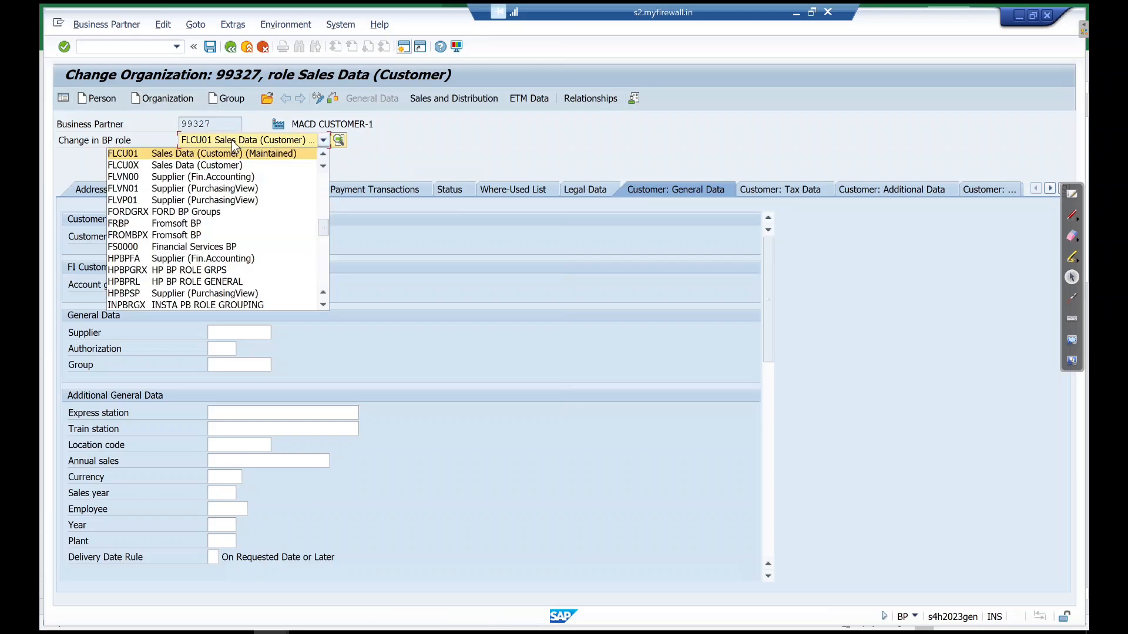
pyautogui.scroll(15, 244, 194)
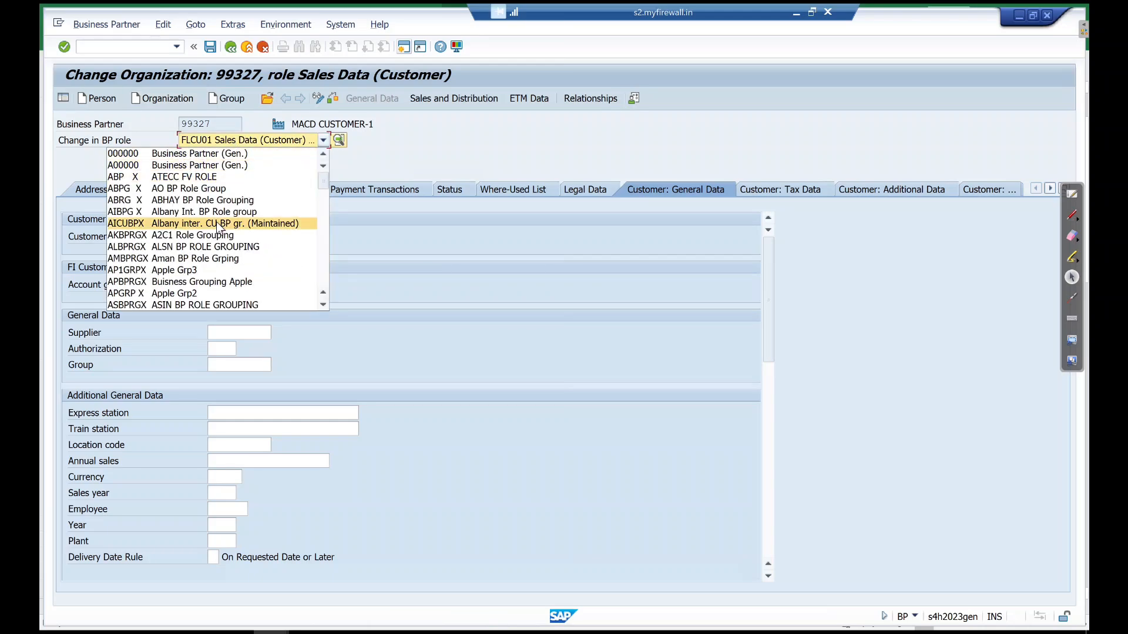
pyautogui.scroll(-4, 216, 222)
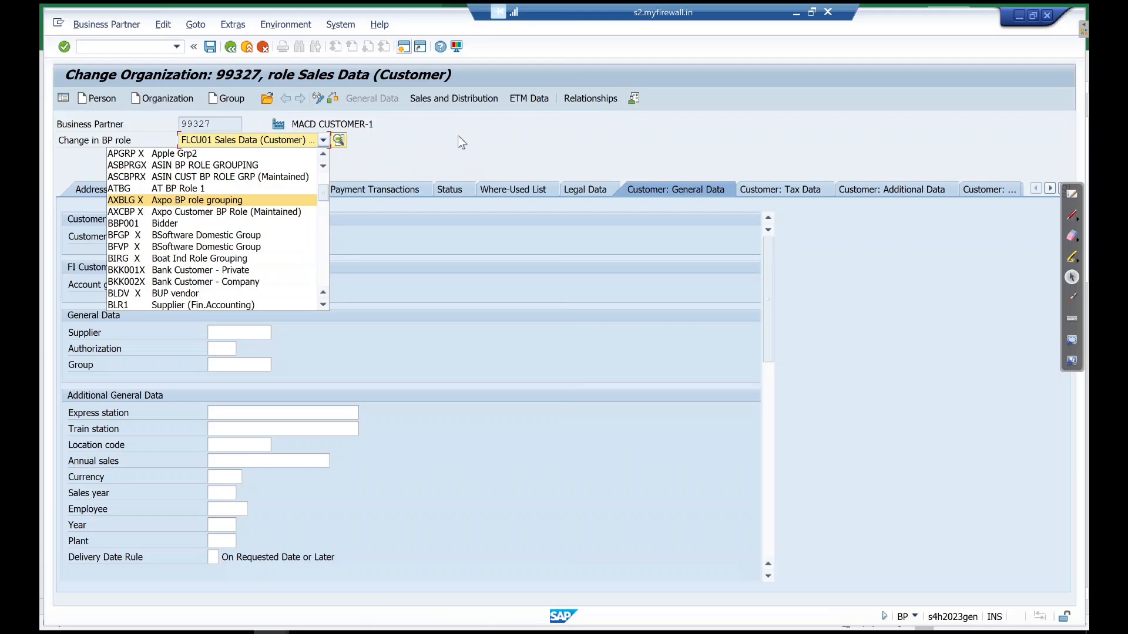
pyautogui.click(397, 132)
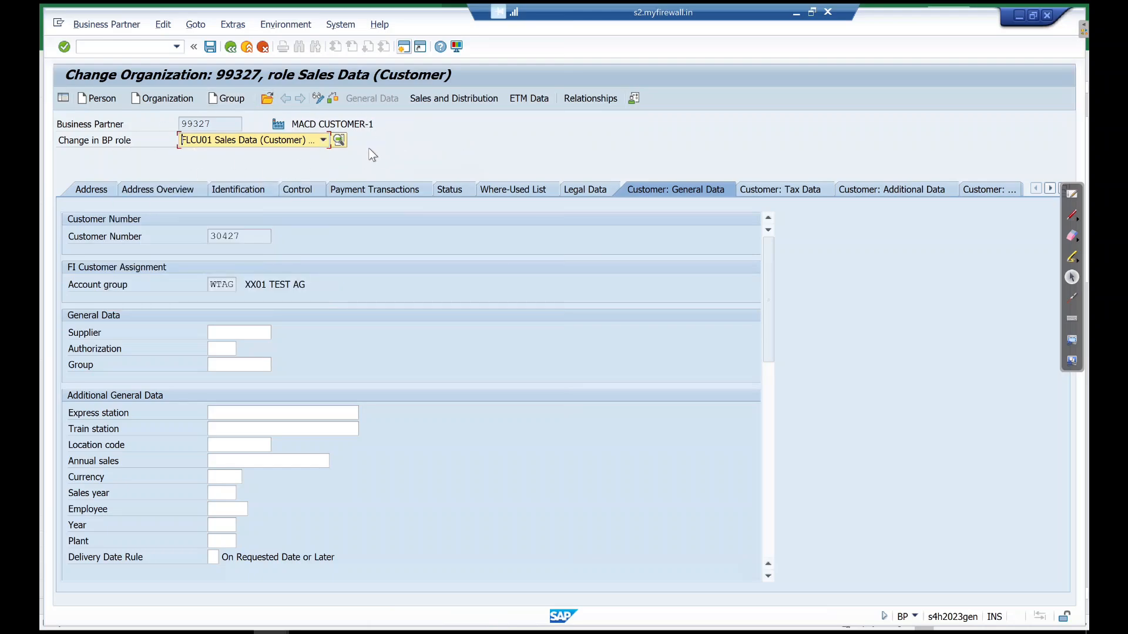
pyautogui.click(323, 140)
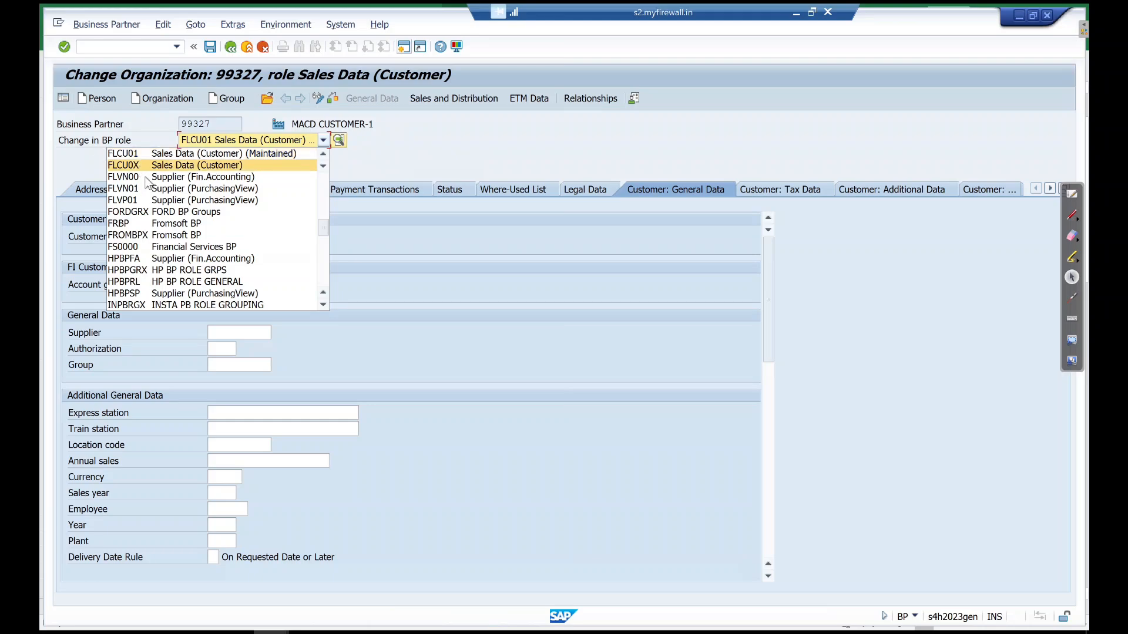
# Start a new organization business partner and look through the BP roles in which it can be created
pyautogui.click(176, 98)
pyautogui.click(176, 99)
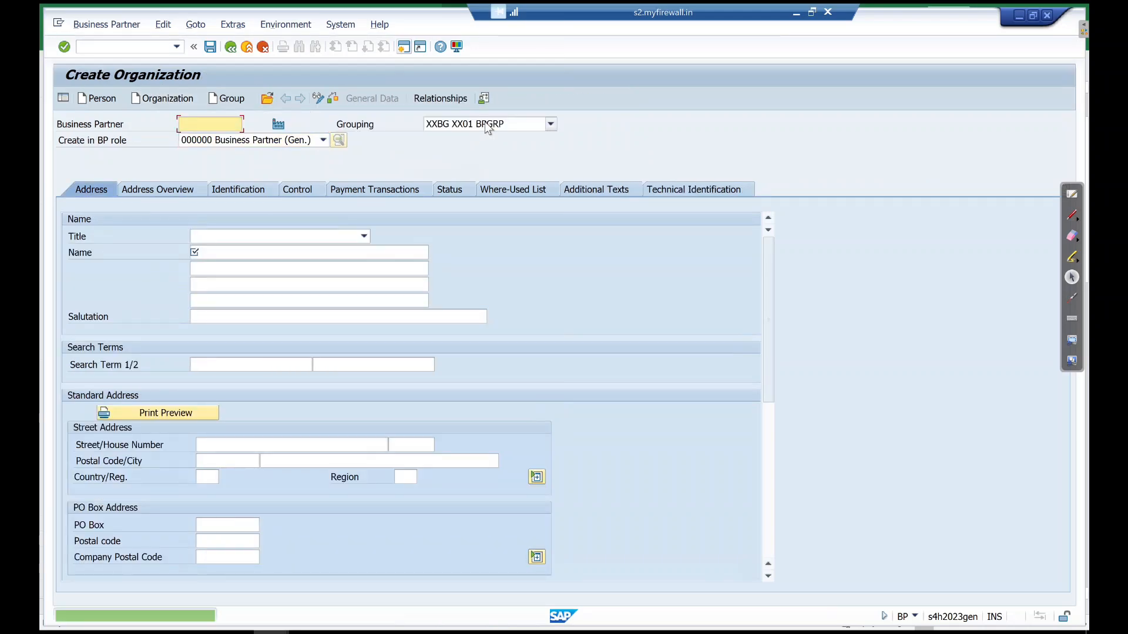
pyautogui.click(323, 141)
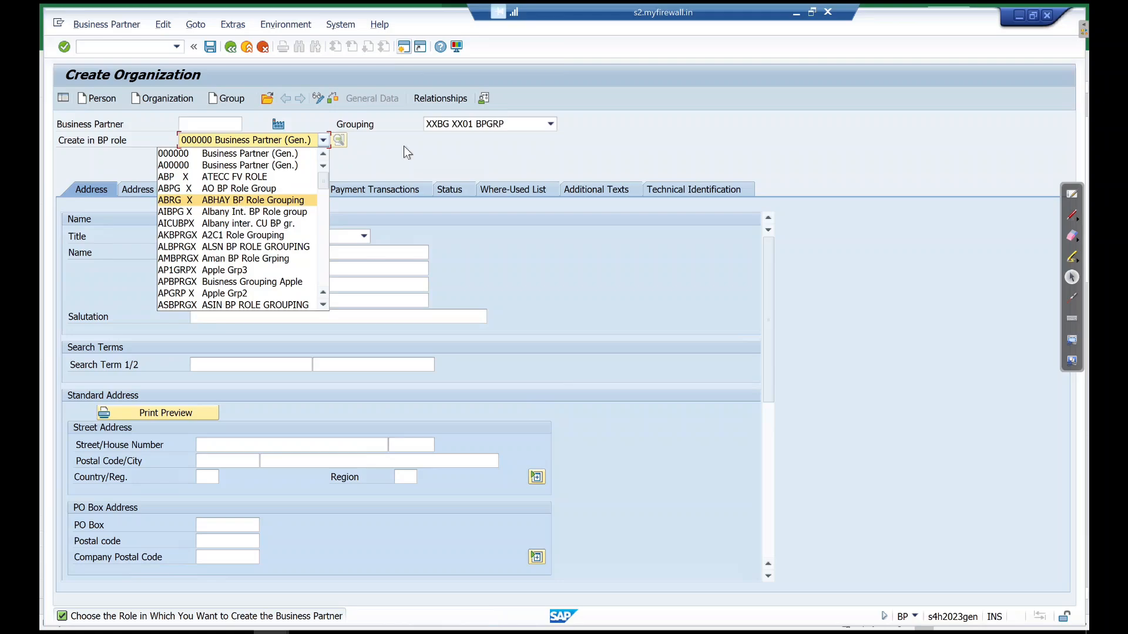
pyautogui.press('Down')
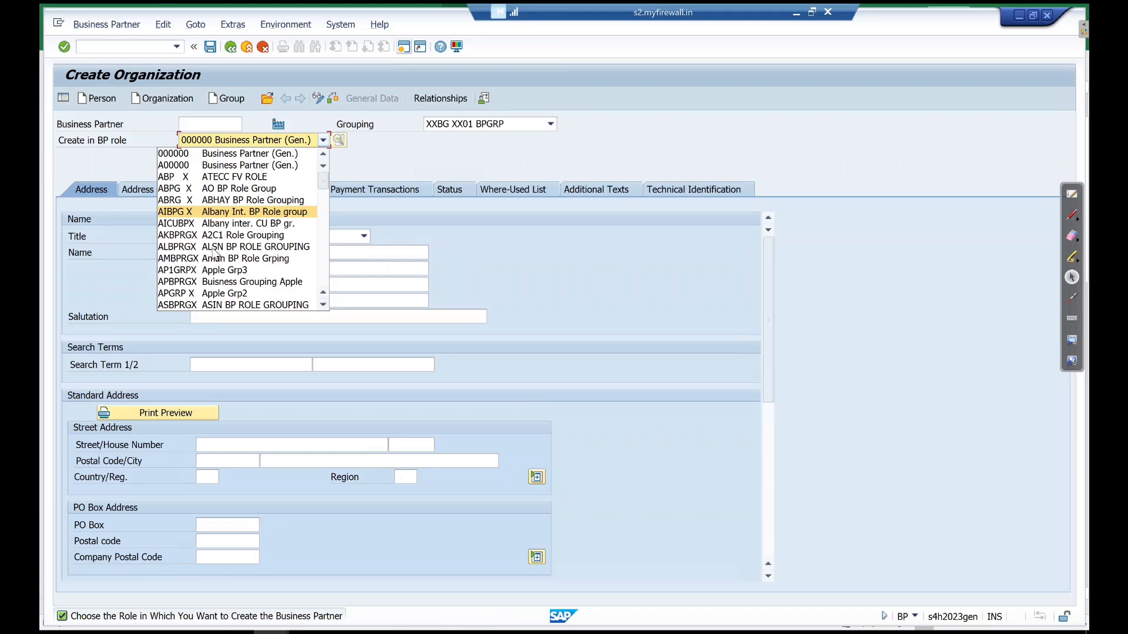
pyautogui.click(222, 141)
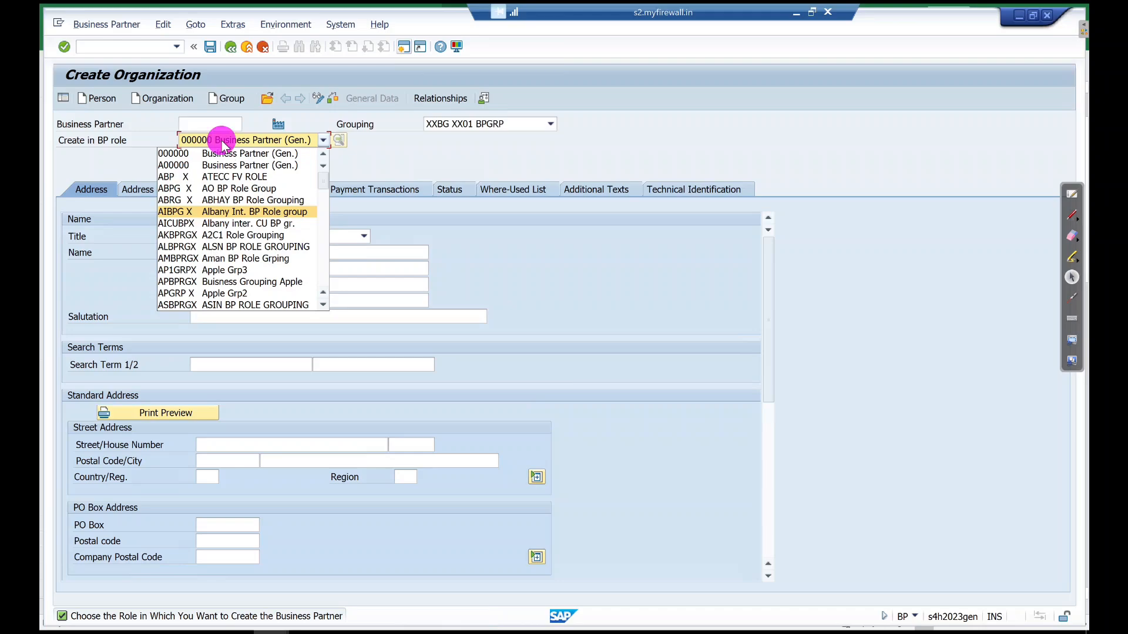
pyautogui.click(222, 142)
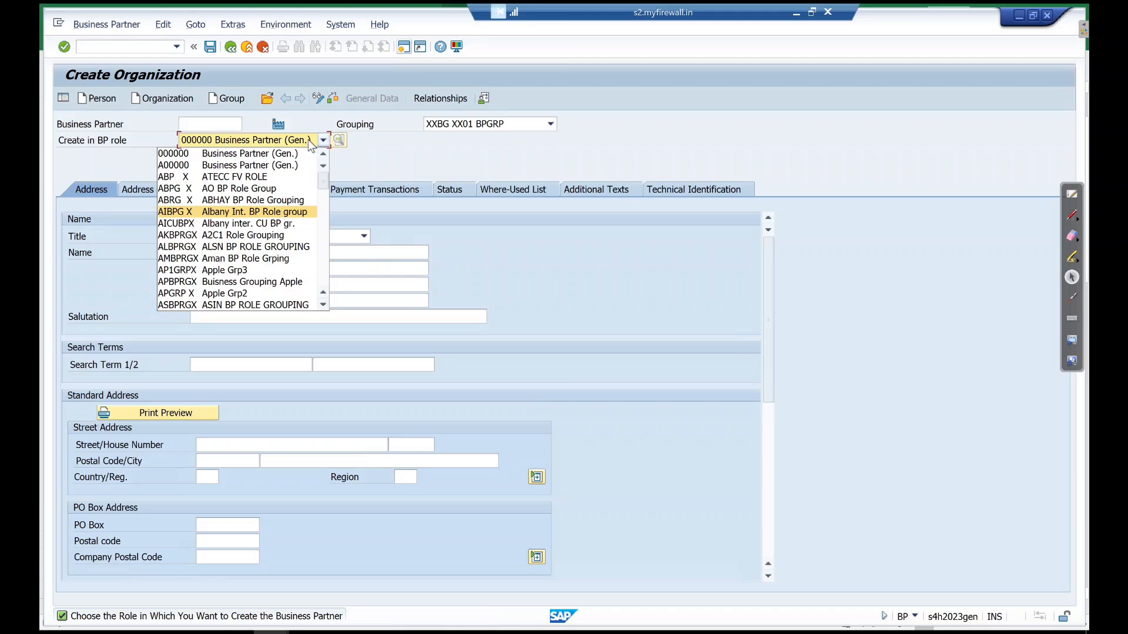
pyautogui.moveTo(322, 182); pyautogui.dragTo(321, 237)
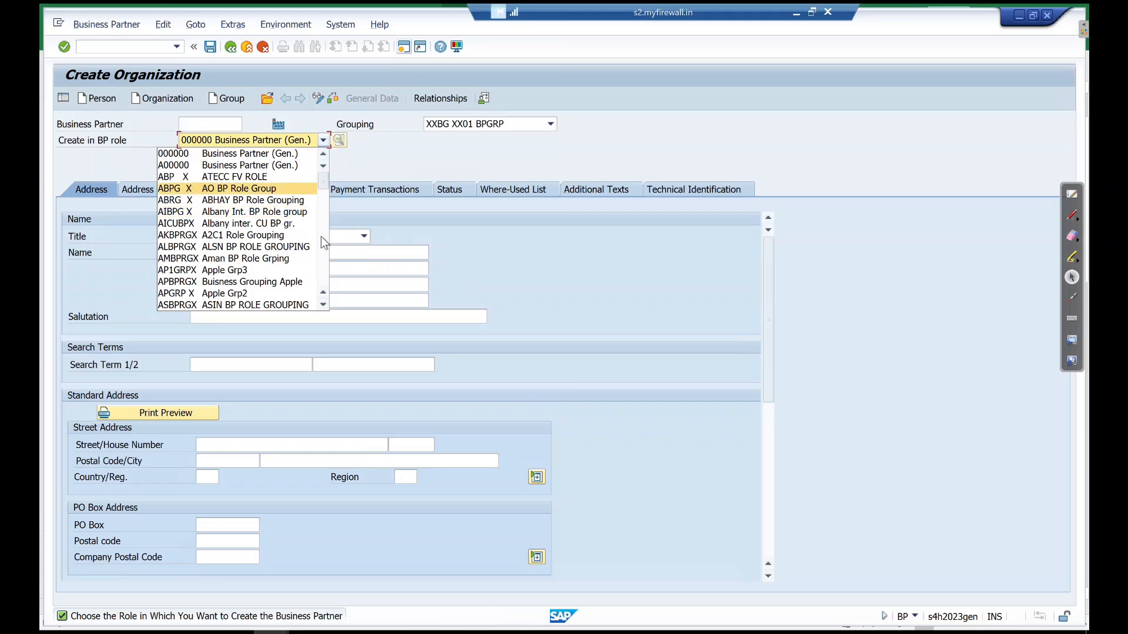
pyautogui.click(258, 142)
pyautogui.click(451, 201)
pyautogui.click(685, 18)
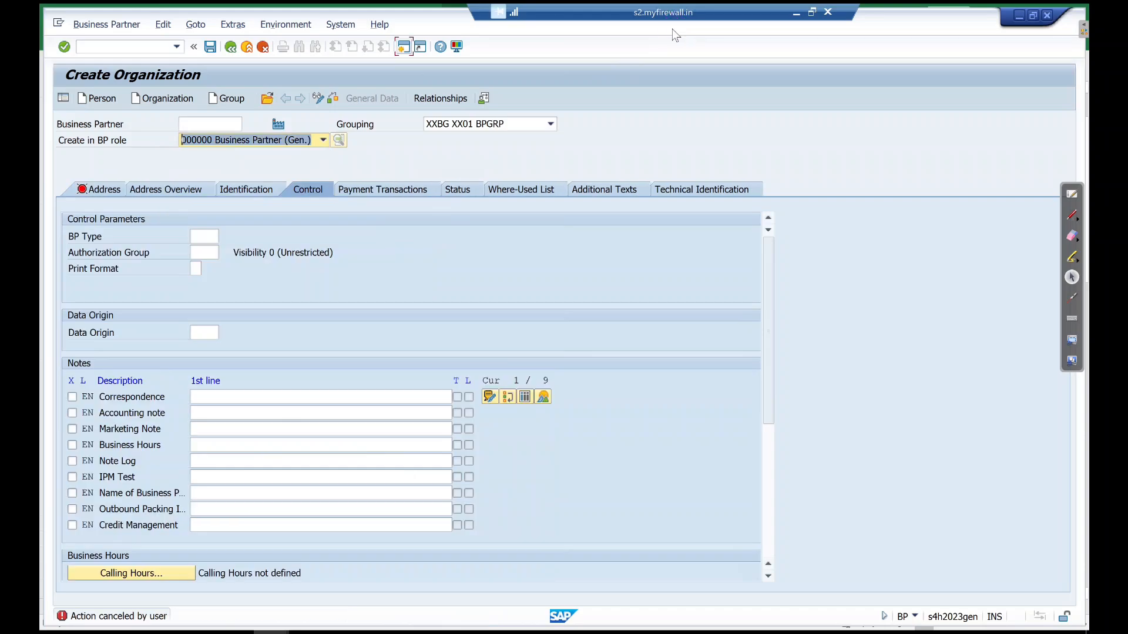
# Choose the role XXBGR (XX01 BPRG) for the new organization
pyautogui.click(324, 142)
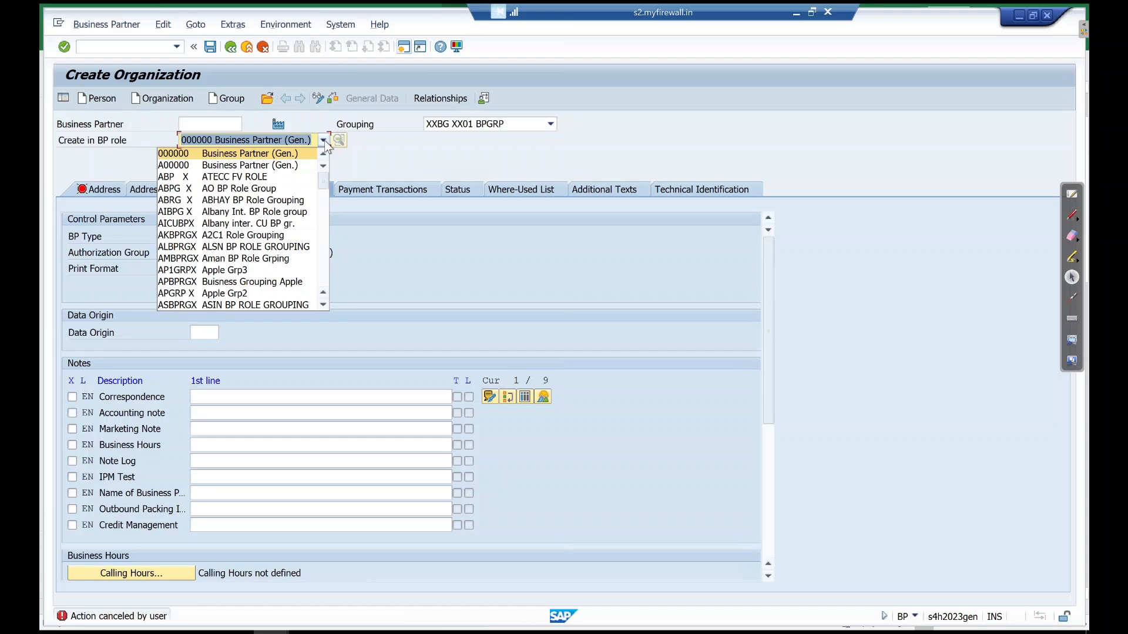
pyautogui.press('x')
pyautogui.click(203, 308)
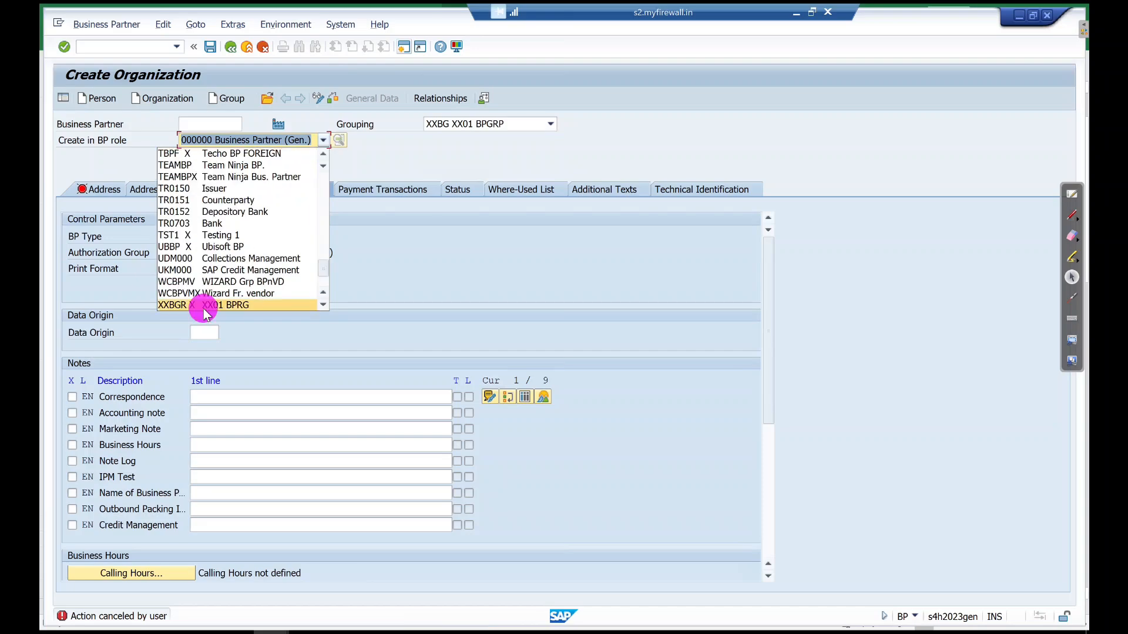
pyautogui.click(492, 451)
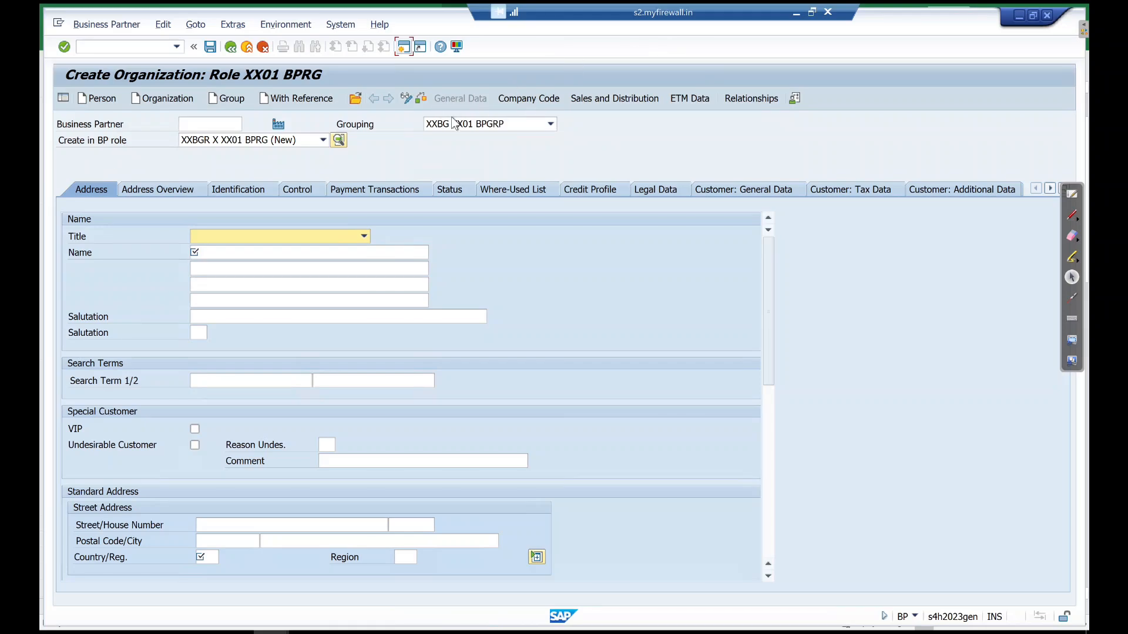
pyautogui.click(233, 240)
# Leave the organization creation with the command /n and return to the SAP Easy Access screen
pyautogui.click(158, 46)
pyautogui.write('/')
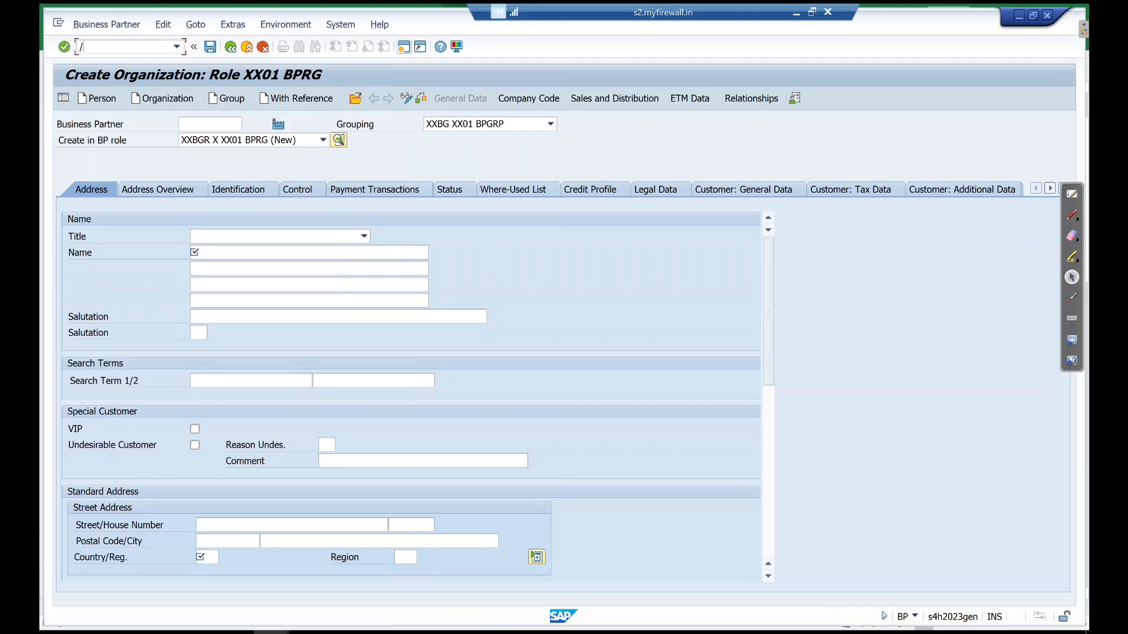
pyautogui.write('n')
pyautogui.press('Return')
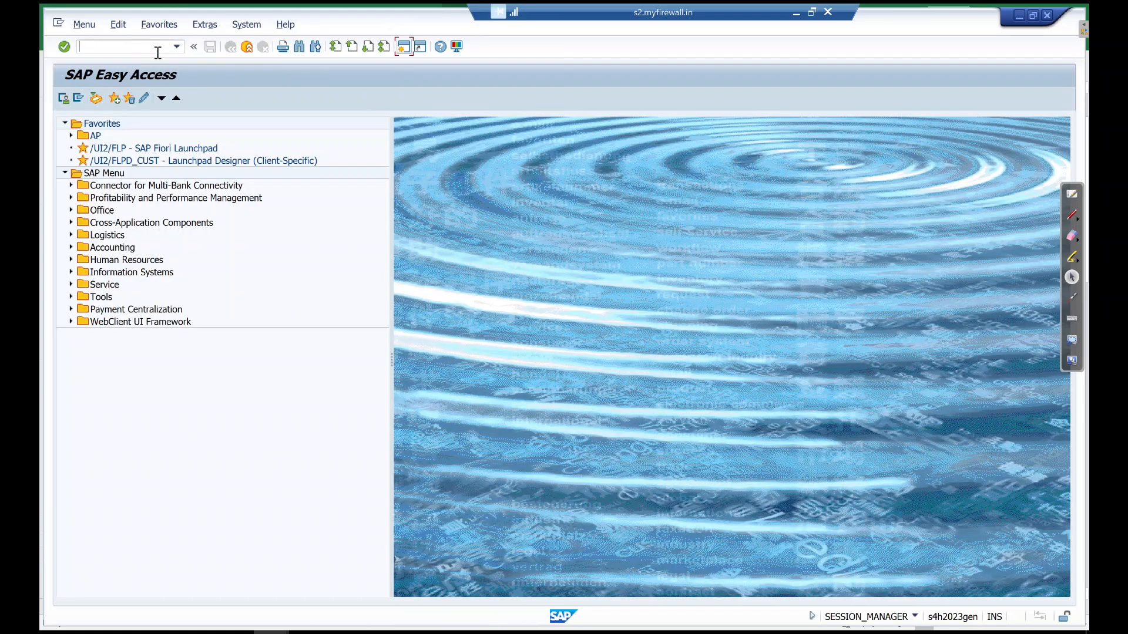
# Switch to the Excel workbook and examine the customer account group and number range configuration steps on the BP Customer sheet
pyautogui.click(307, 632)
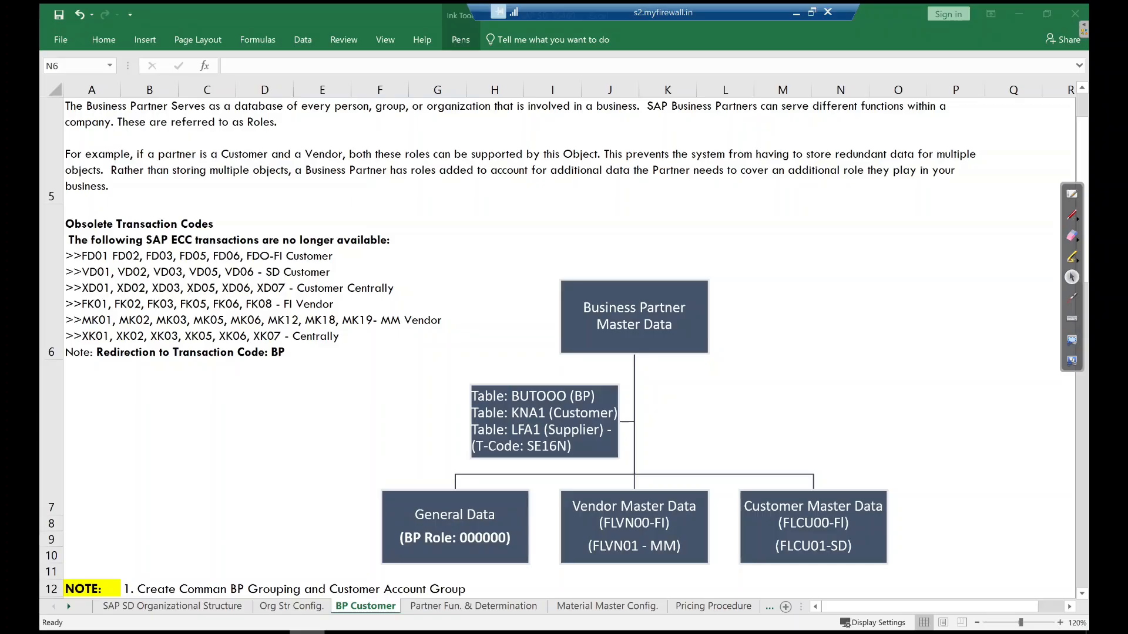
pyautogui.scroll(-2, 366, 465)
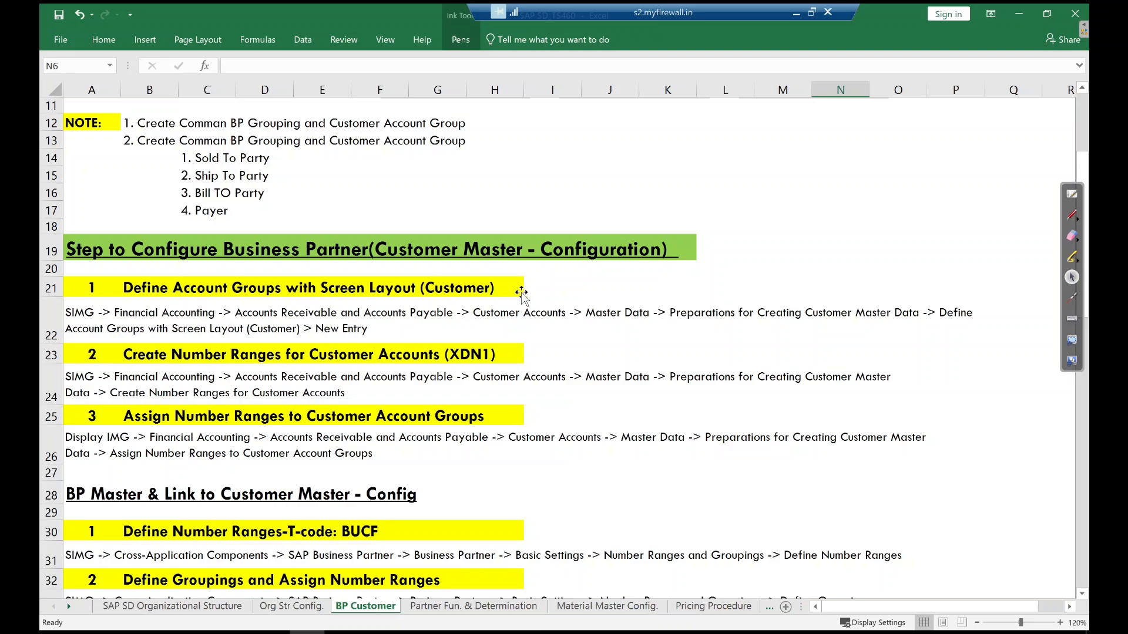
pyautogui.click(138, 287)
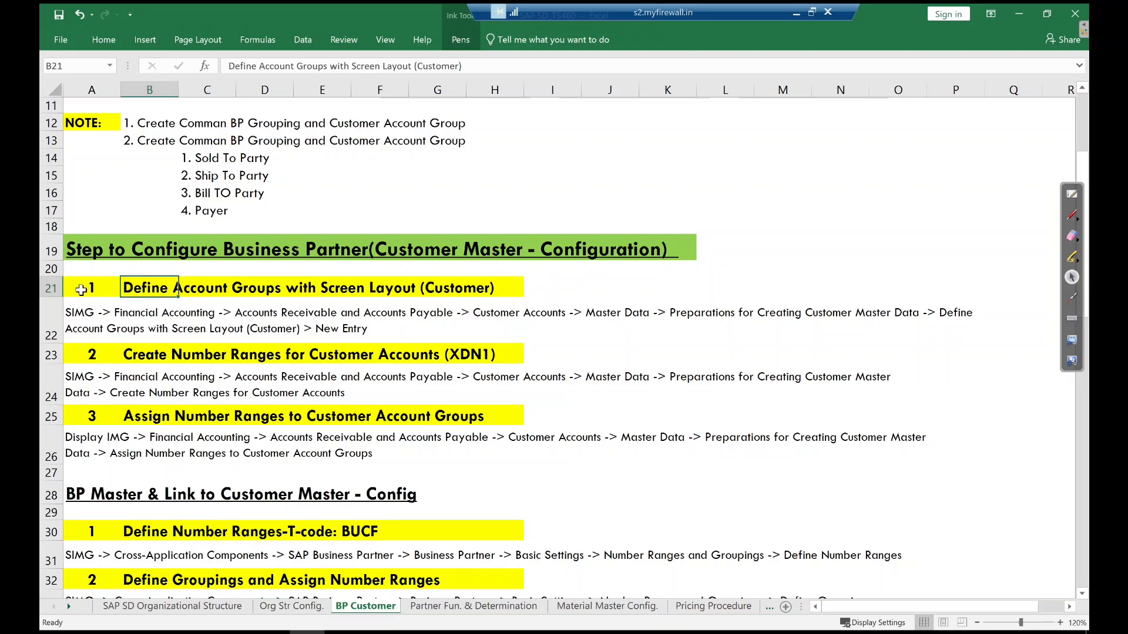
pyautogui.moveTo(81, 290); pyautogui.dragTo(294, 297)
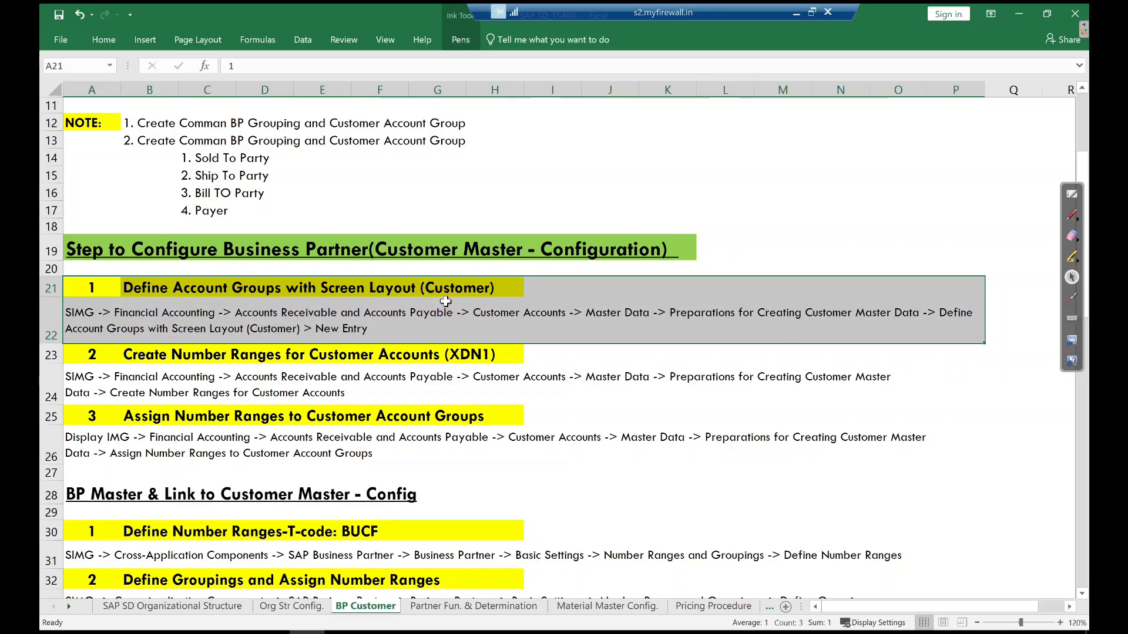
pyautogui.click(741, 383)
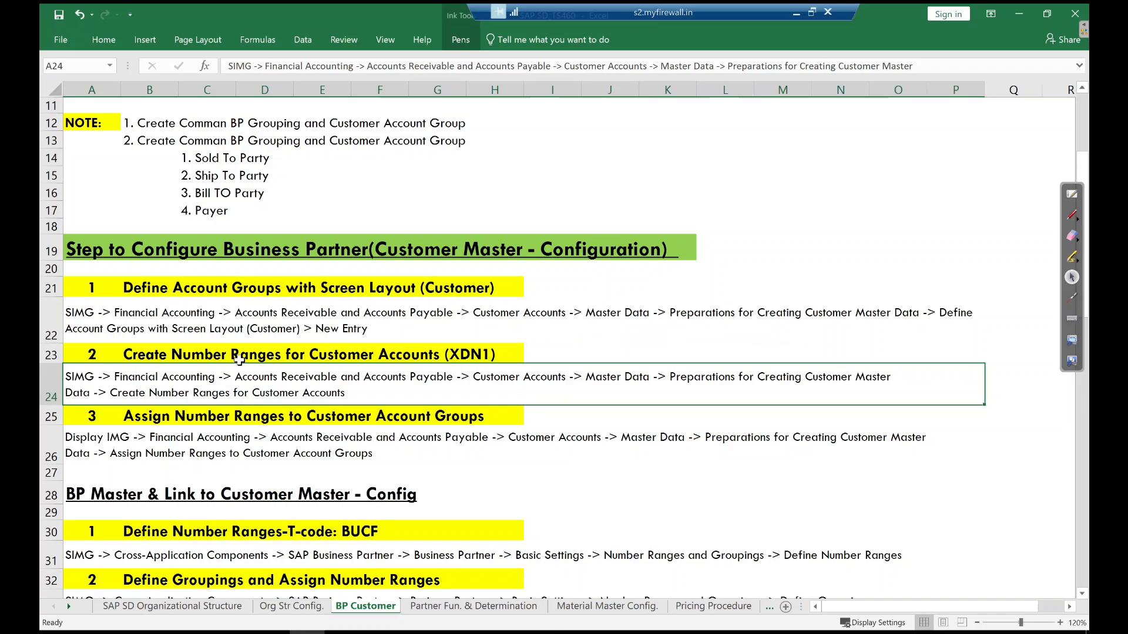
pyautogui.click(450, 330)
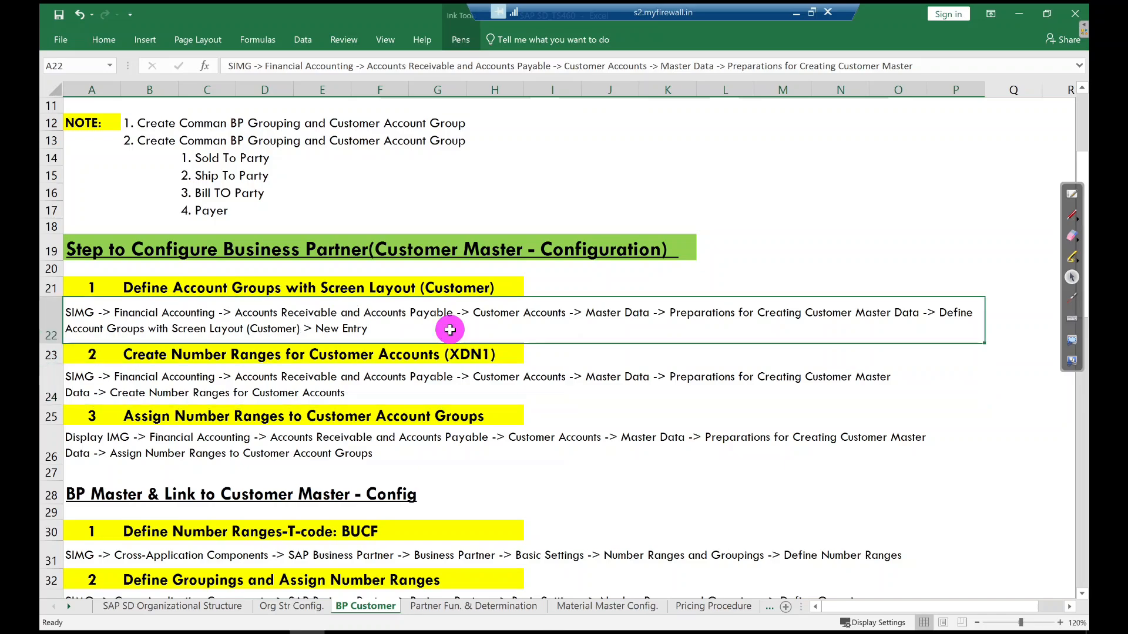
# Switch back to SAP Easy Access and open the Implementation Guide with transaction SIMG
pyautogui.hotkey('alt', 'Tab')
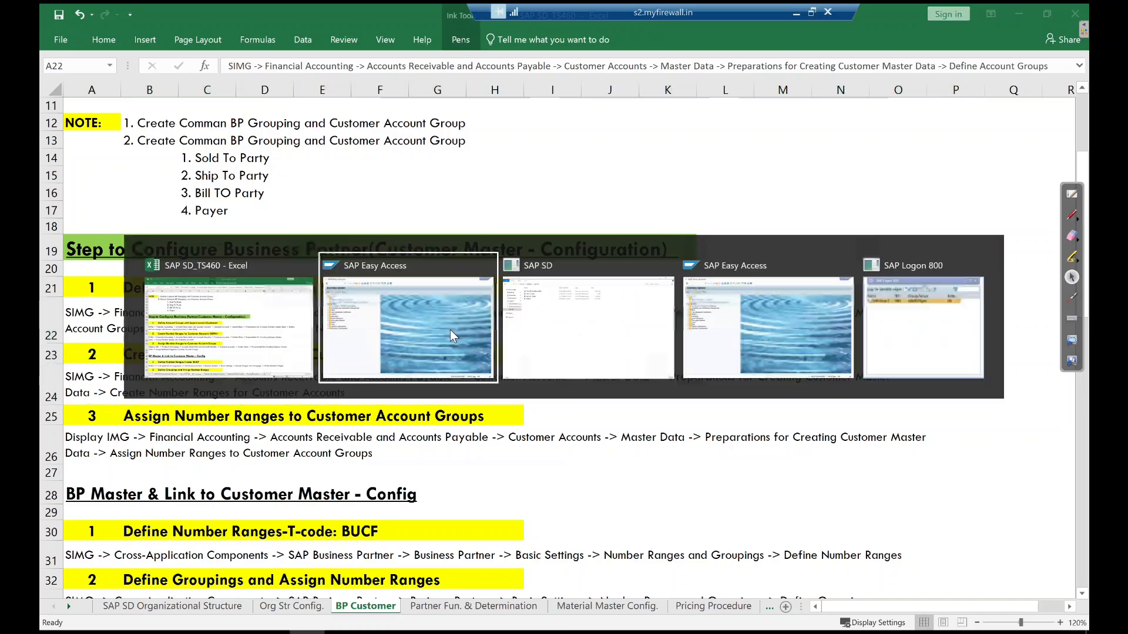
pyautogui.write('SIMG')
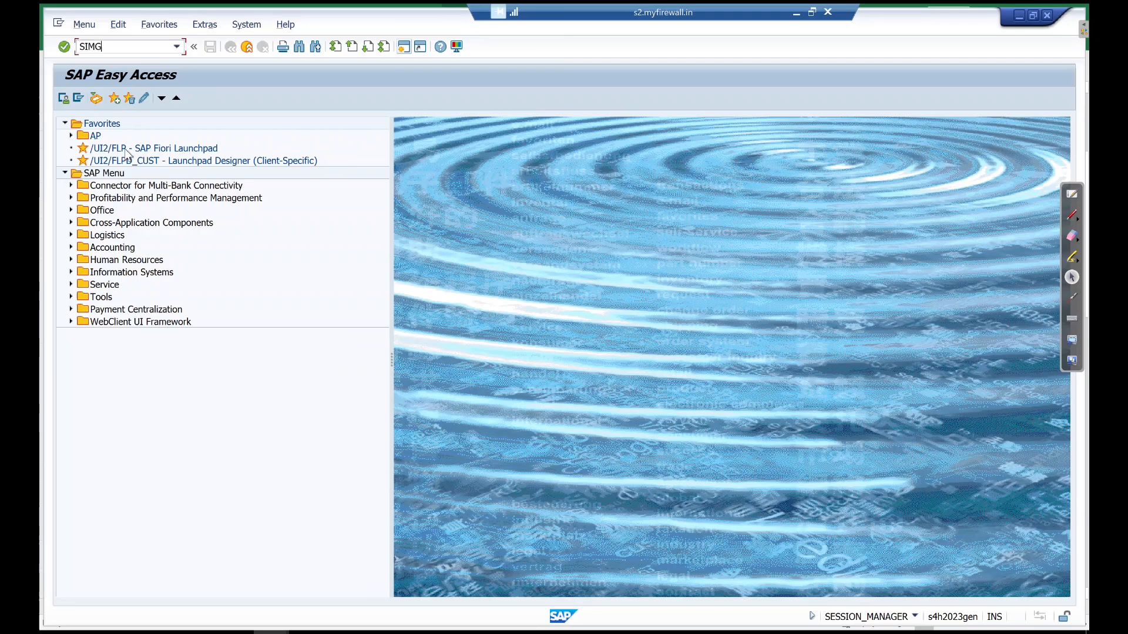
pyautogui.press('Return')
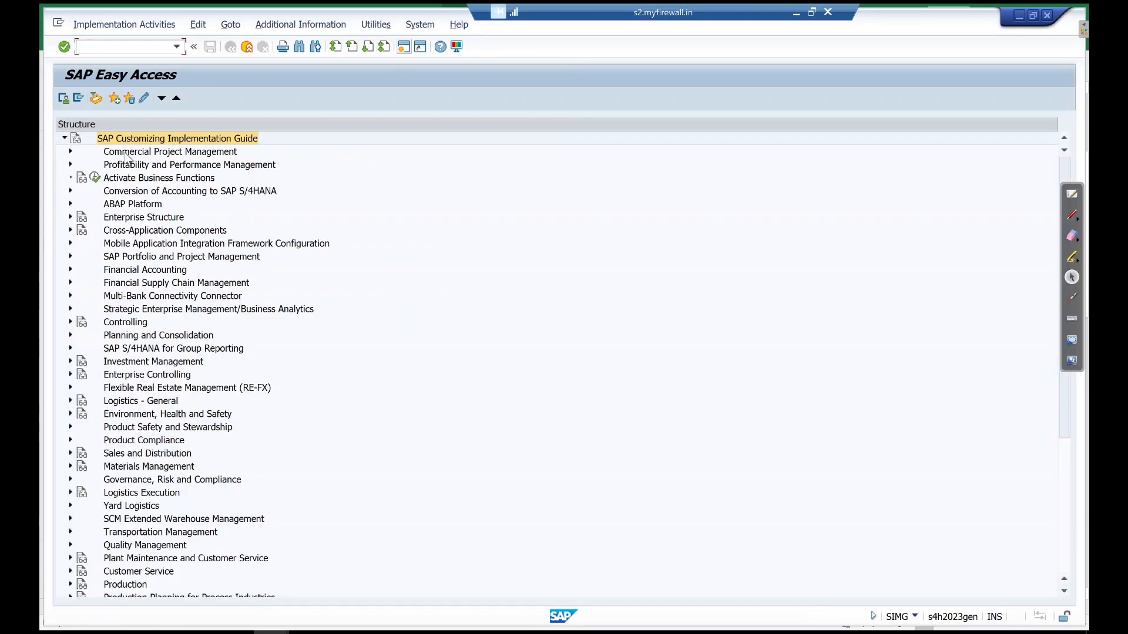
# Expand Financial Accounting and its Accounts Receivable and Accounts Payable node in the Implementation Guide
pyautogui.click(120, 273)
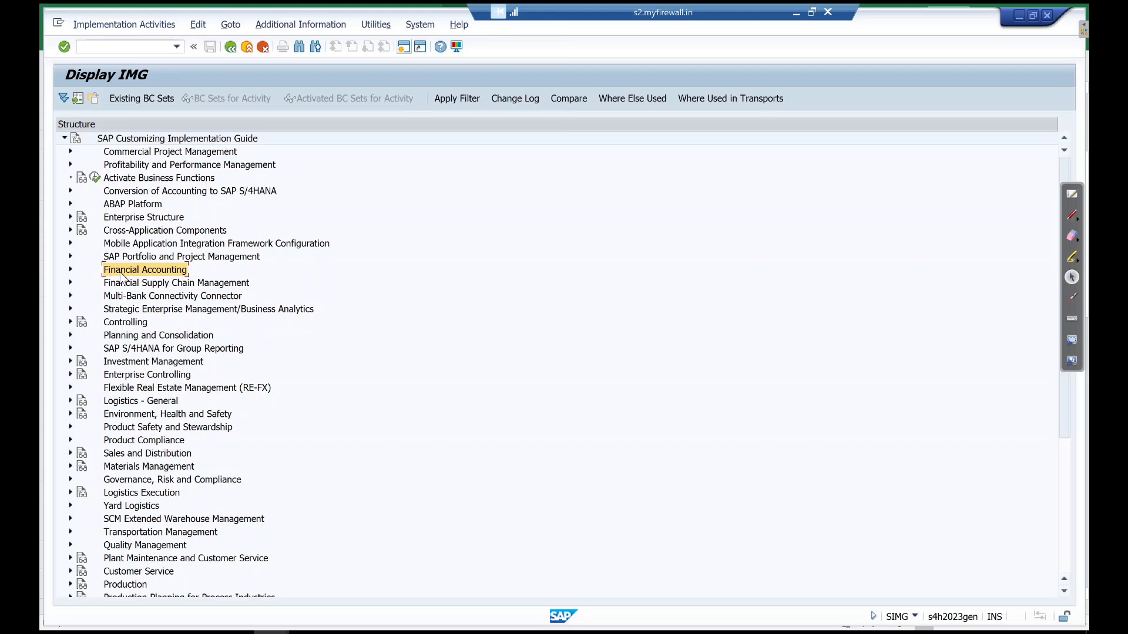
pyautogui.press('Right')
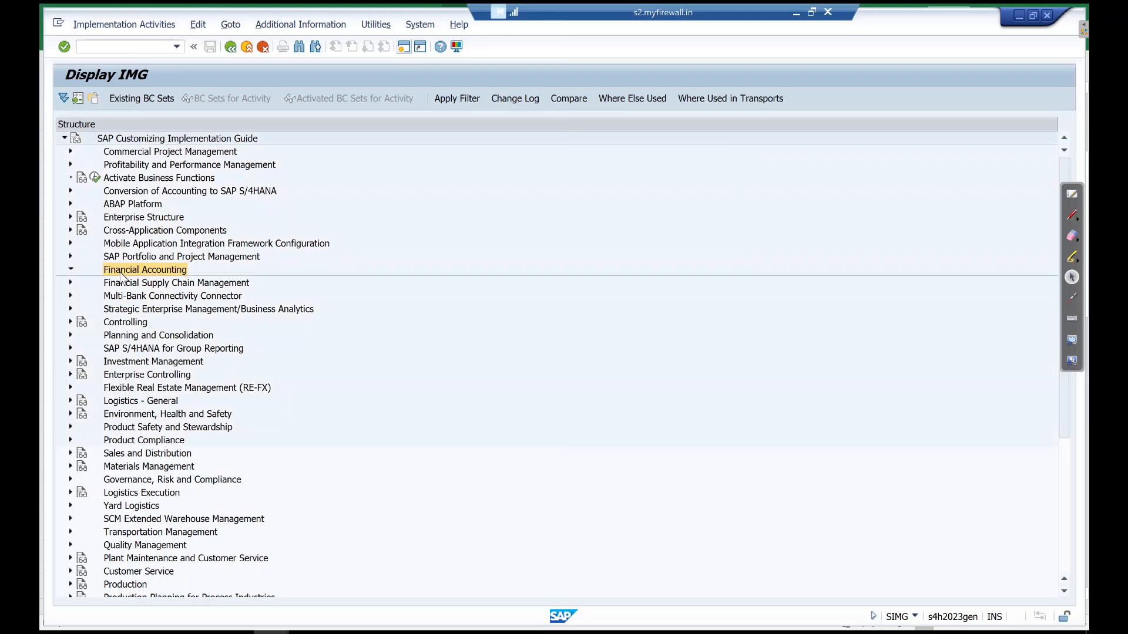
pyautogui.press('Down')
pyautogui.press('Down')
pyautogui.press('Down')
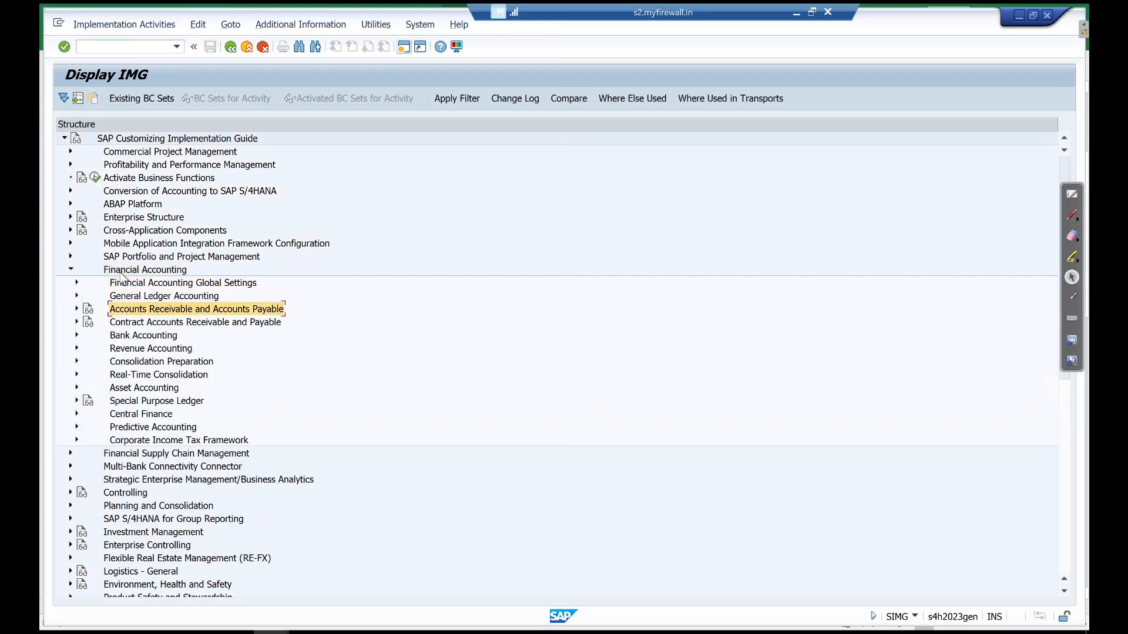
pyautogui.press('Right')
# Expand Customer Accounts, Master Data and Preparations for Creating Customer Master Data in the Implementation Guide
pyautogui.press('Down')
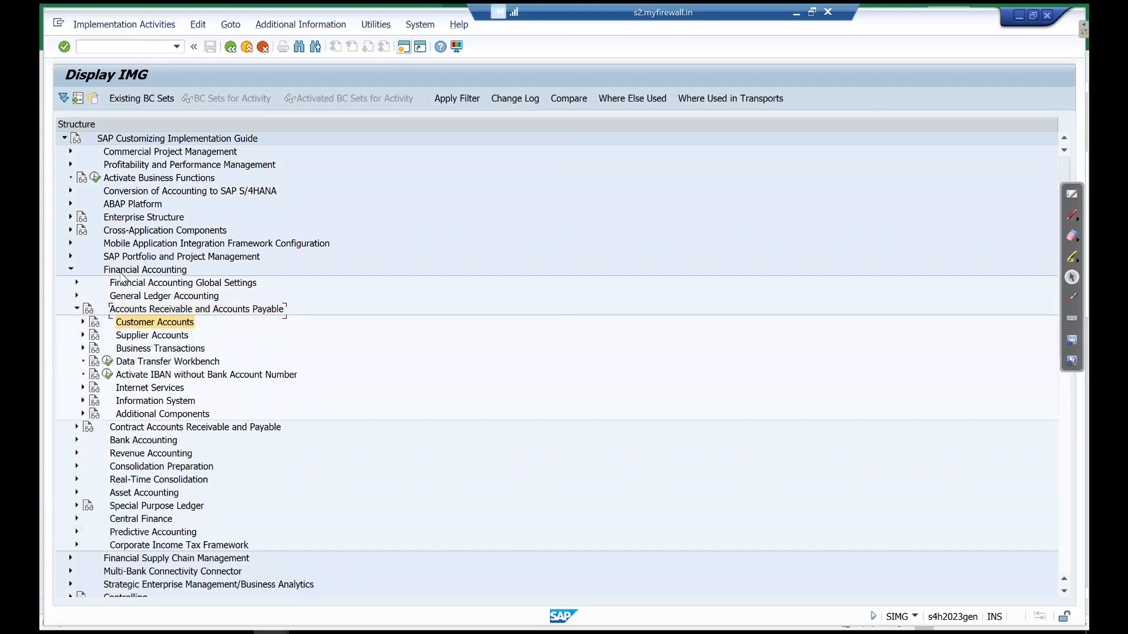
pyautogui.press('Down')
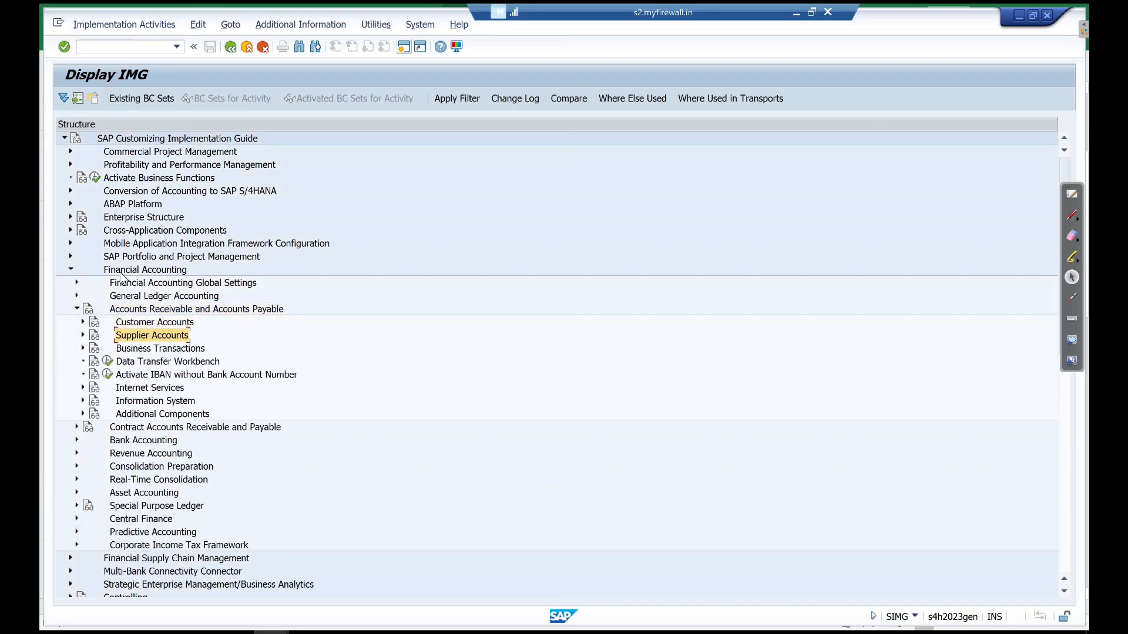
pyautogui.press('Up')
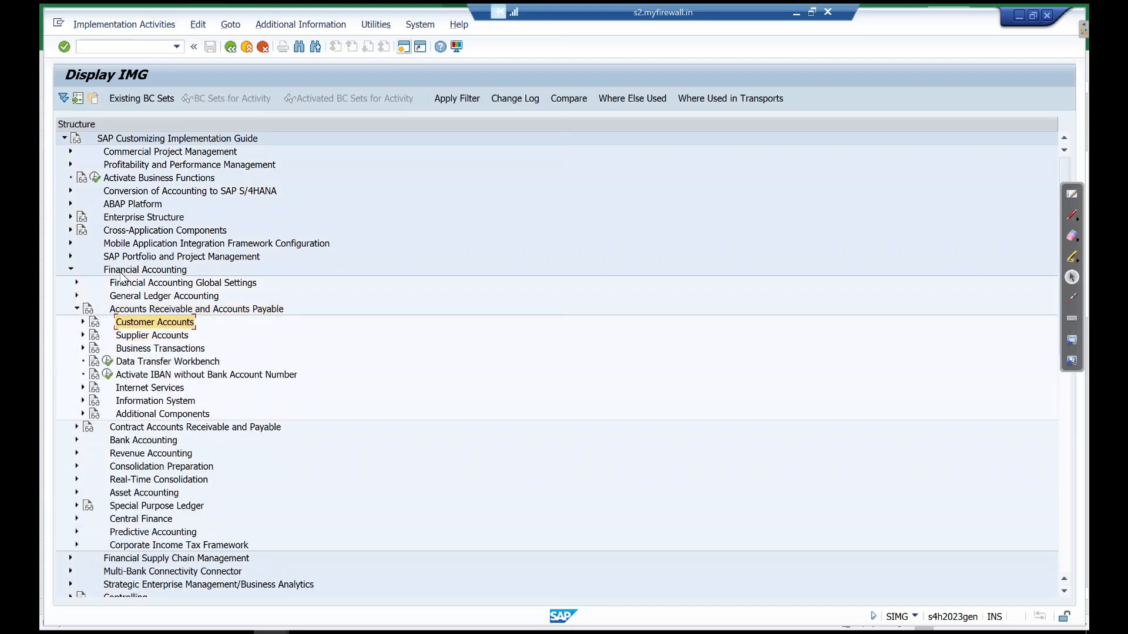
pyautogui.press('Right')
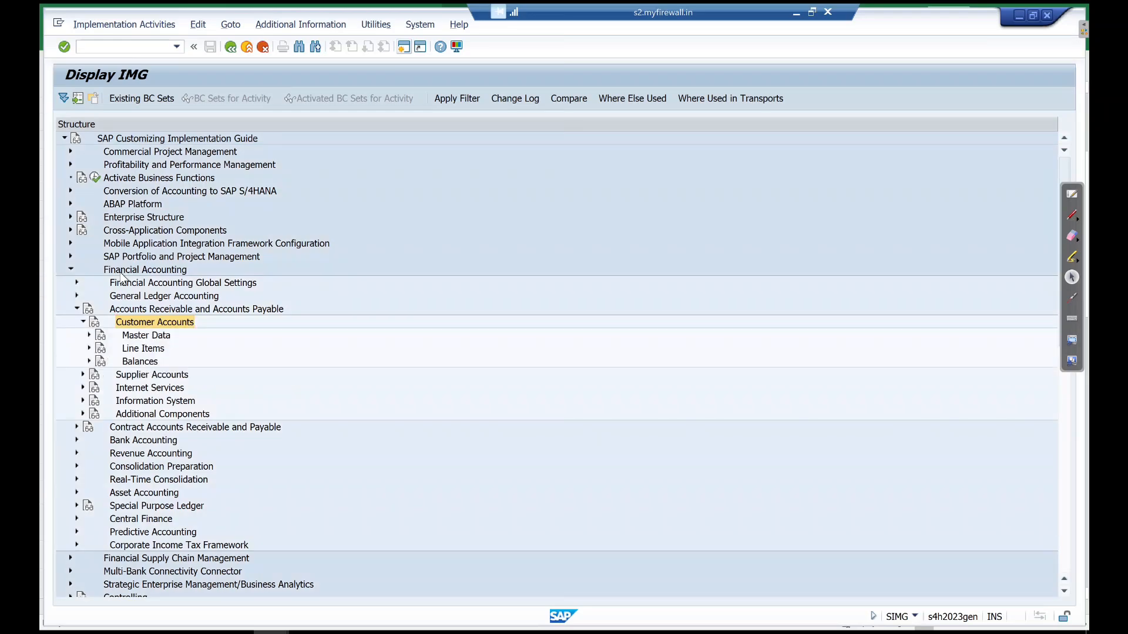
pyautogui.press('Down')
pyautogui.press('Right')
pyautogui.press('Down')
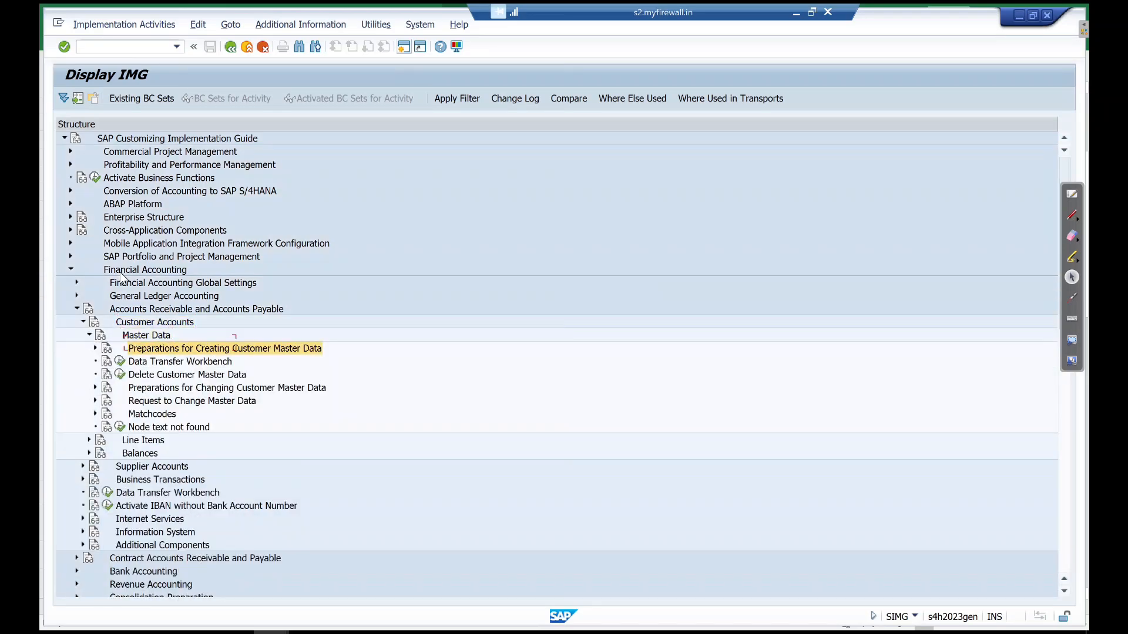
pyautogui.press('Right')
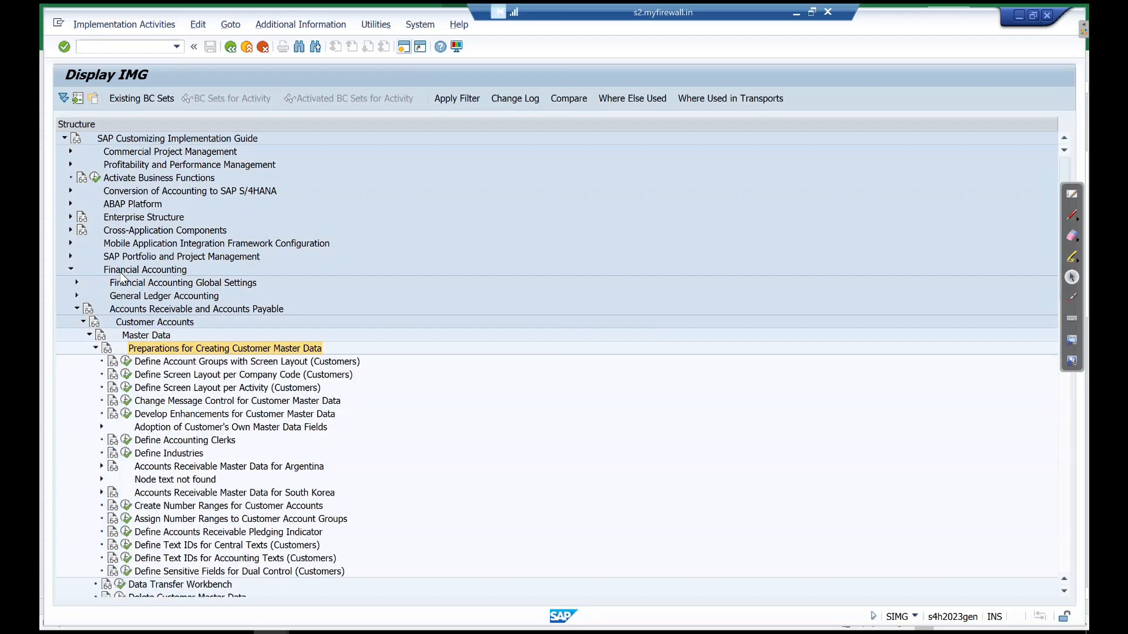
# Execute the activity Define Account Groups with Screen Layout (Customers) and start a new account group entry
pyautogui.press('Down')
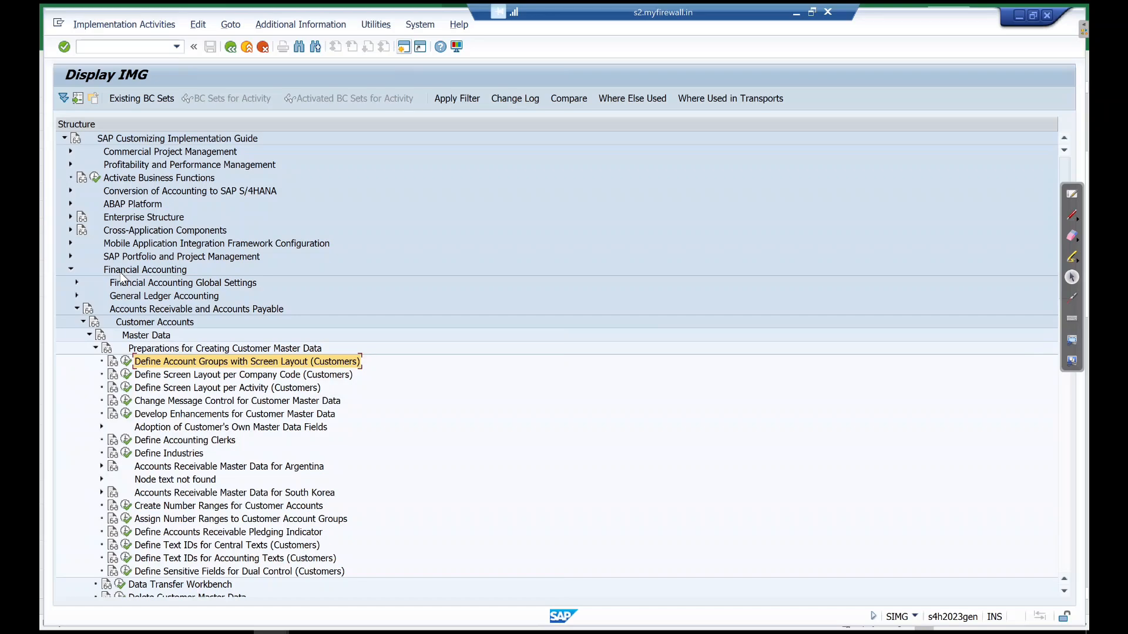
pyautogui.press('Left')
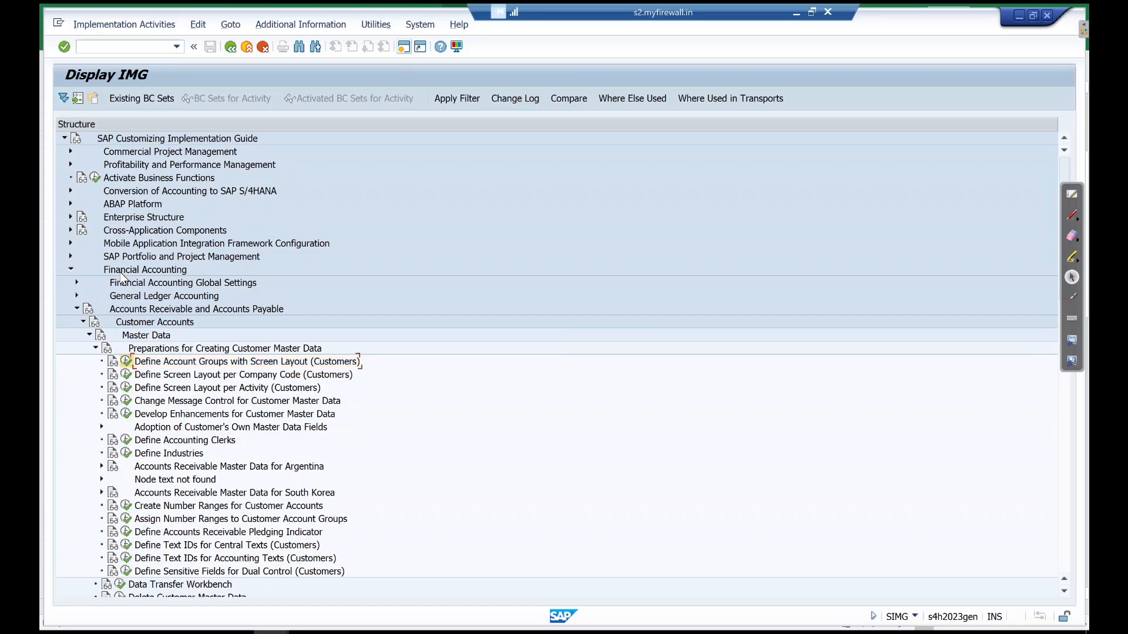
pyautogui.press('Return')
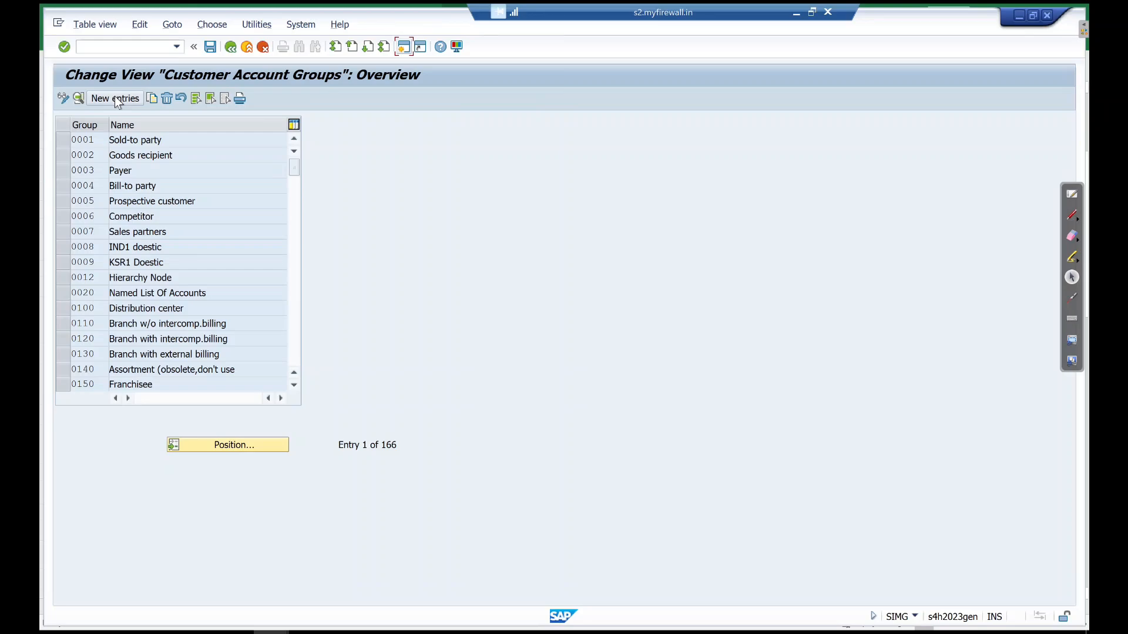
pyautogui.click(109, 99)
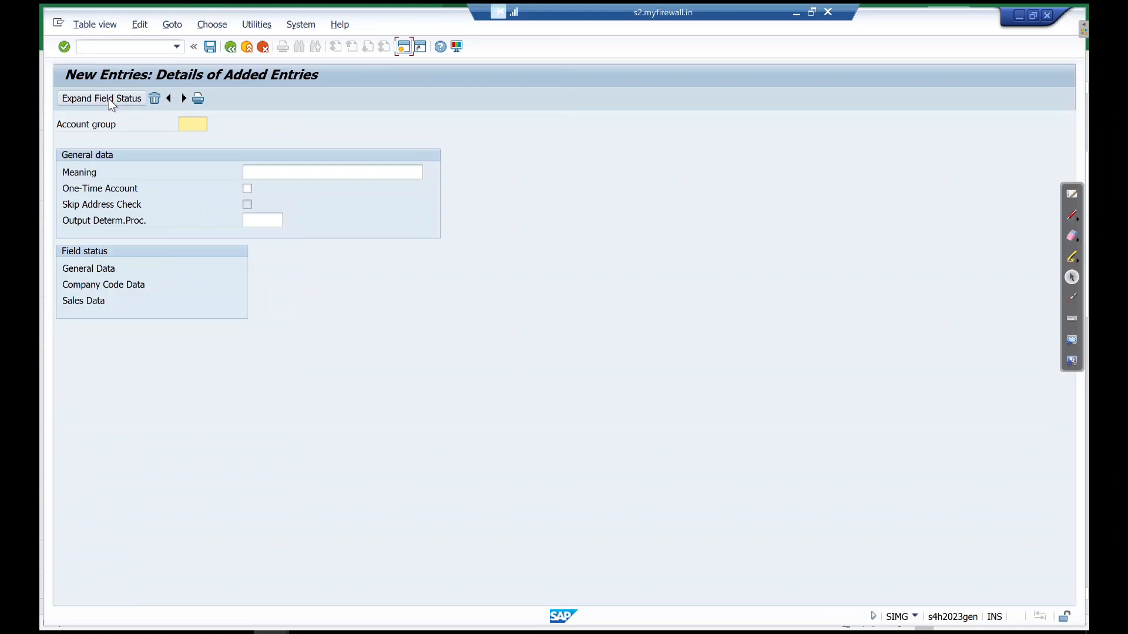
# Handwrite the note "Foreign Customer / Domestic / Local" over the screen with the annotation pen and erase it
pyautogui.click(1072, 214)
pyautogui.moveTo(420, 266)
pyautogui.mouseDown()
pyautogui.moveTo(441, 262)
pyautogui.moveTo(464, 292)
pyautogui.moveTo(518, 265)
pyautogui.moveTo(534, 287)
pyautogui.mouseUp()
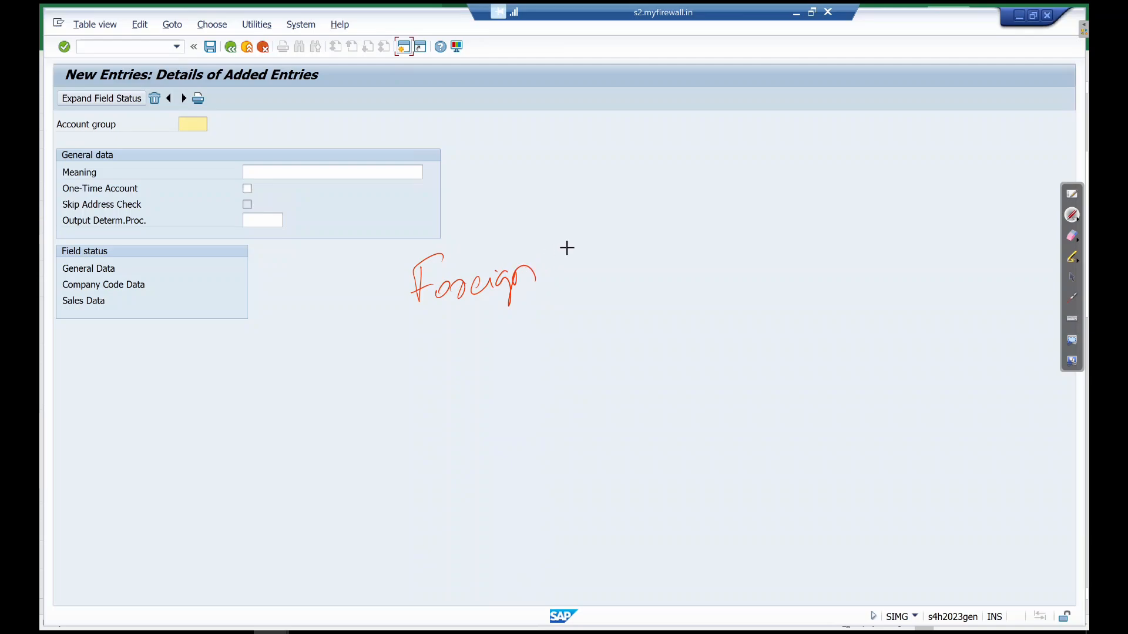
pyautogui.moveTo(567, 248)
pyautogui.mouseDown()
pyautogui.moveTo(604, 264)
pyautogui.moveTo(623, 241)
pyautogui.moveTo(683, 232)
pyautogui.mouseUp()
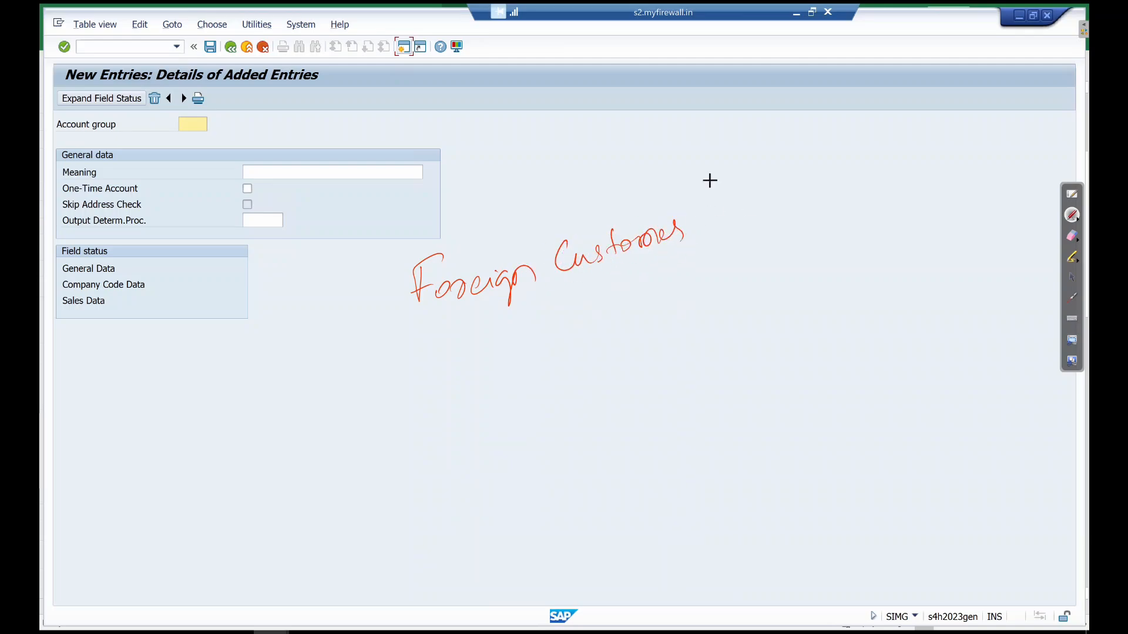
pyautogui.moveTo(709, 172); pyautogui.dragTo(696, 292)
pyautogui.moveTo(719, 202)
pyautogui.mouseDown()
pyautogui.moveTo(729, 236)
pyautogui.moveTo(848, 187)
pyautogui.mouseUp()
pyautogui.moveTo(840, 169); pyautogui.dragTo(844, 165)
pyautogui.moveTo(880, 144)
pyautogui.mouseDown()
pyautogui.moveTo(901, 171)
pyautogui.moveTo(929, 161)
pyautogui.moveTo(964, 170)
pyautogui.mouseUp()
pyautogui.moveTo(888, 213); pyautogui.dragTo(985, 177)
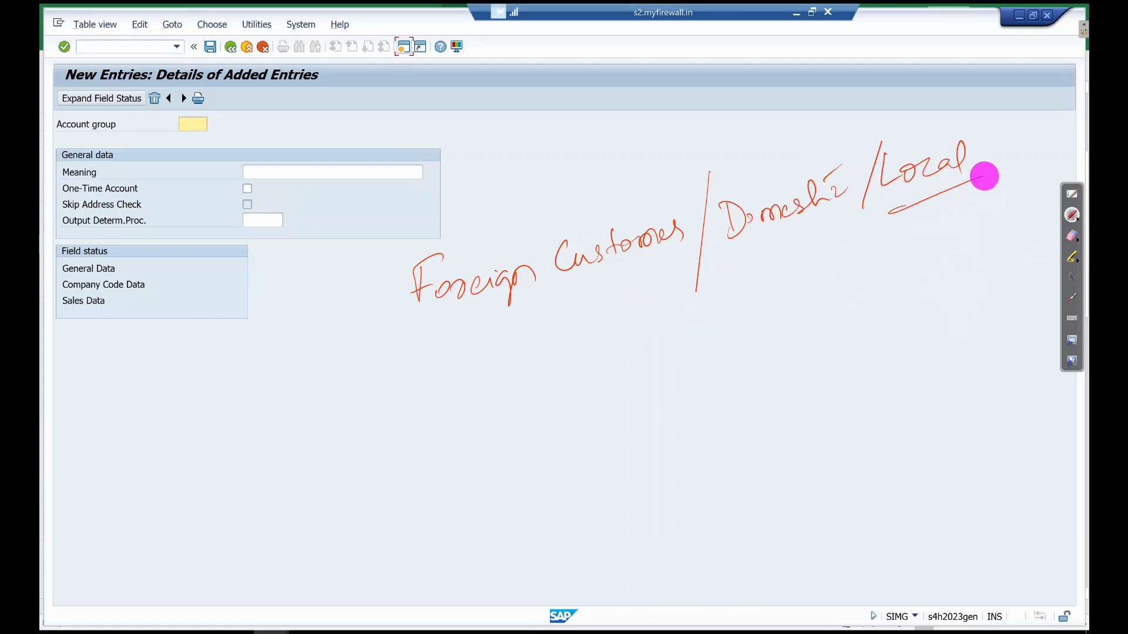
pyautogui.click(1072, 236)
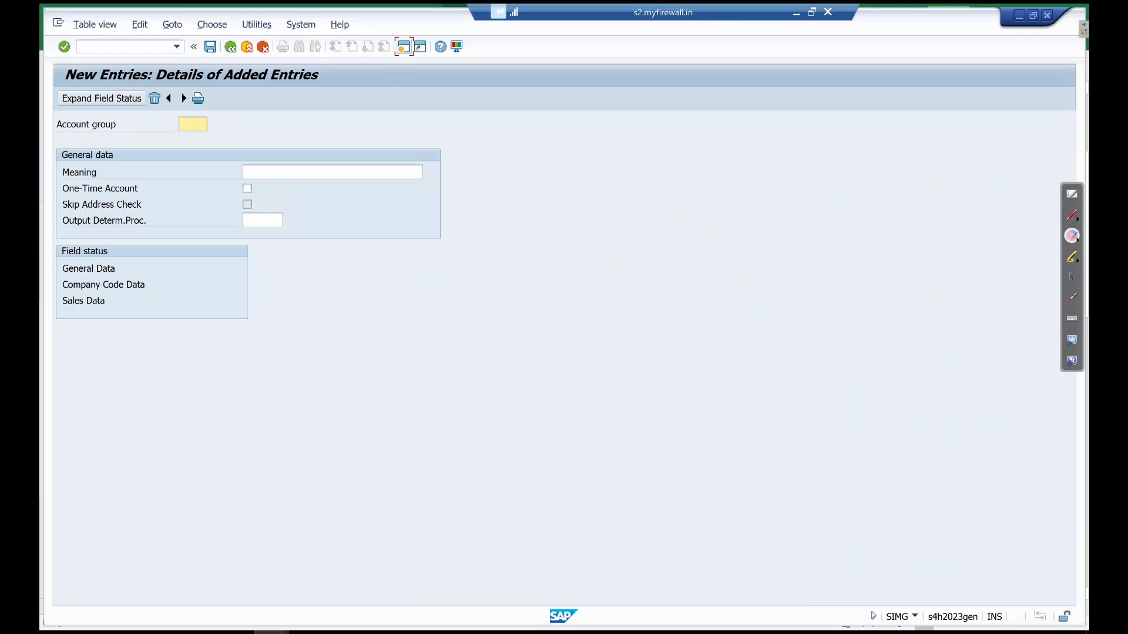
pyautogui.click(1072, 277)
# Enter account group MCAG with the meaning MACD CUSTOMER ACCOUNT GROUP and accept the entry
pyautogui.click(185, 123)
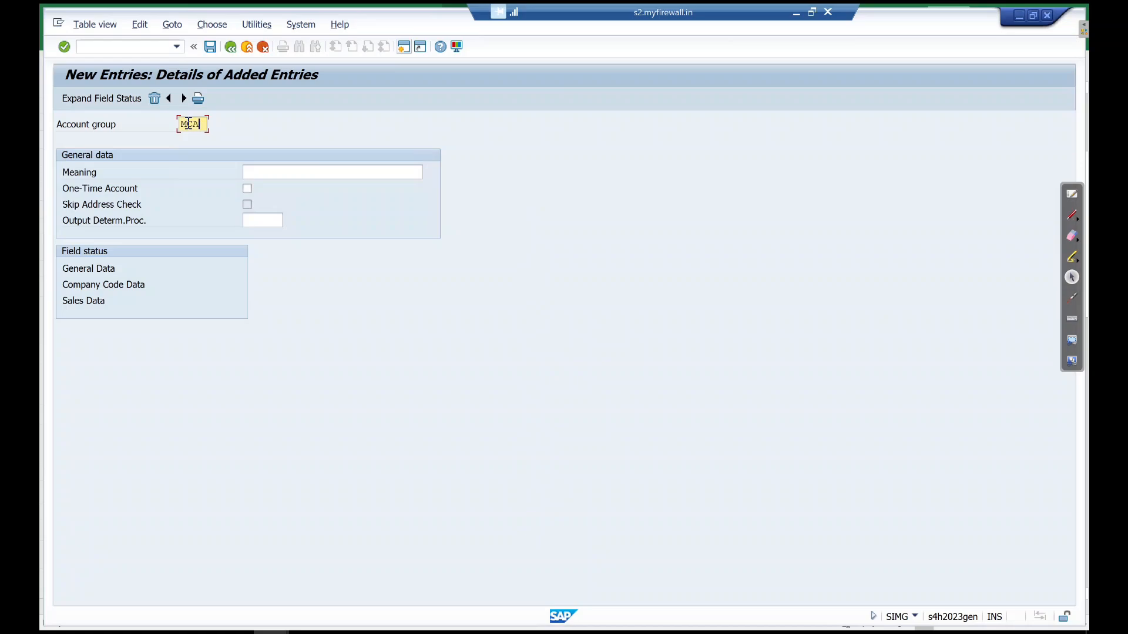
pyautogui.press('Tab')
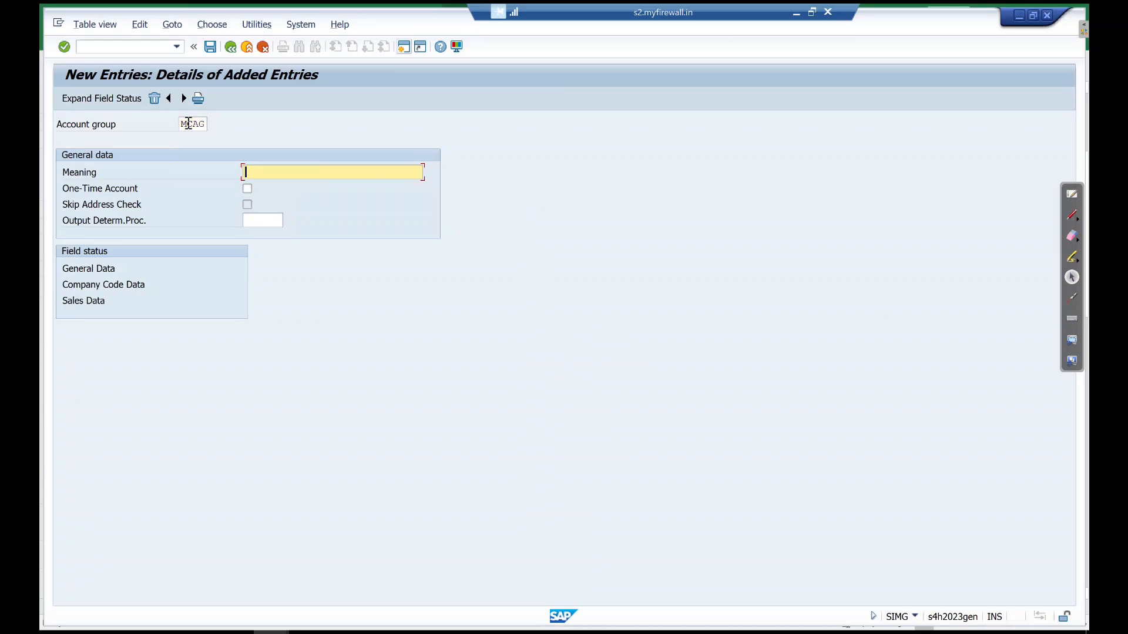
pyautogui.write('MACD CUSTOMER ACCOUNT GROU')
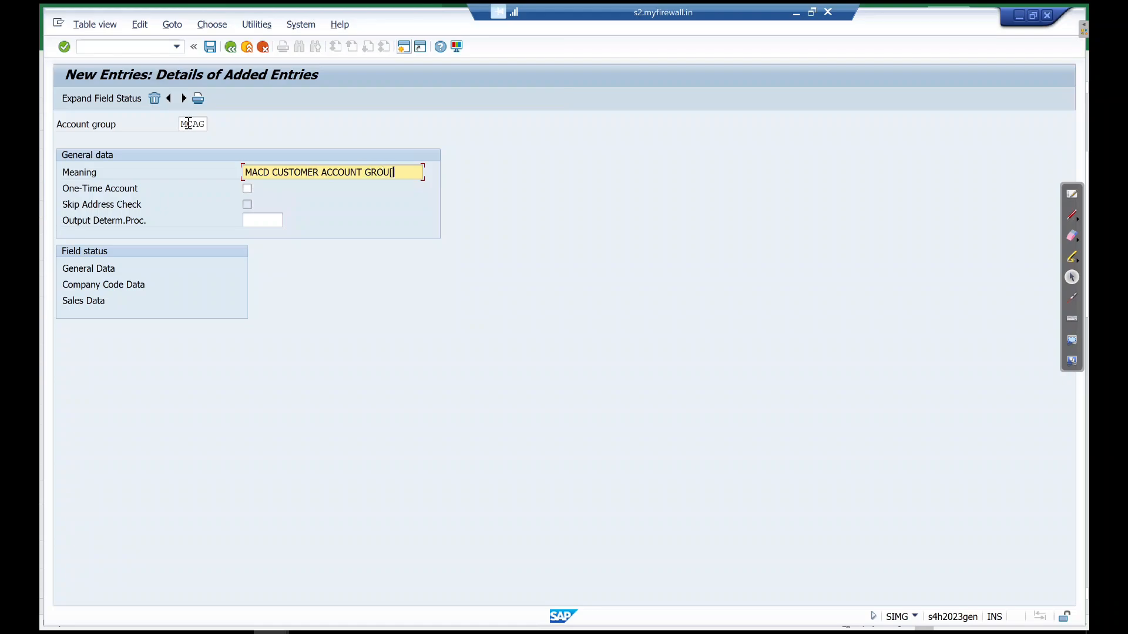
pyautogui.write('P')
pyautogui.press('Return')
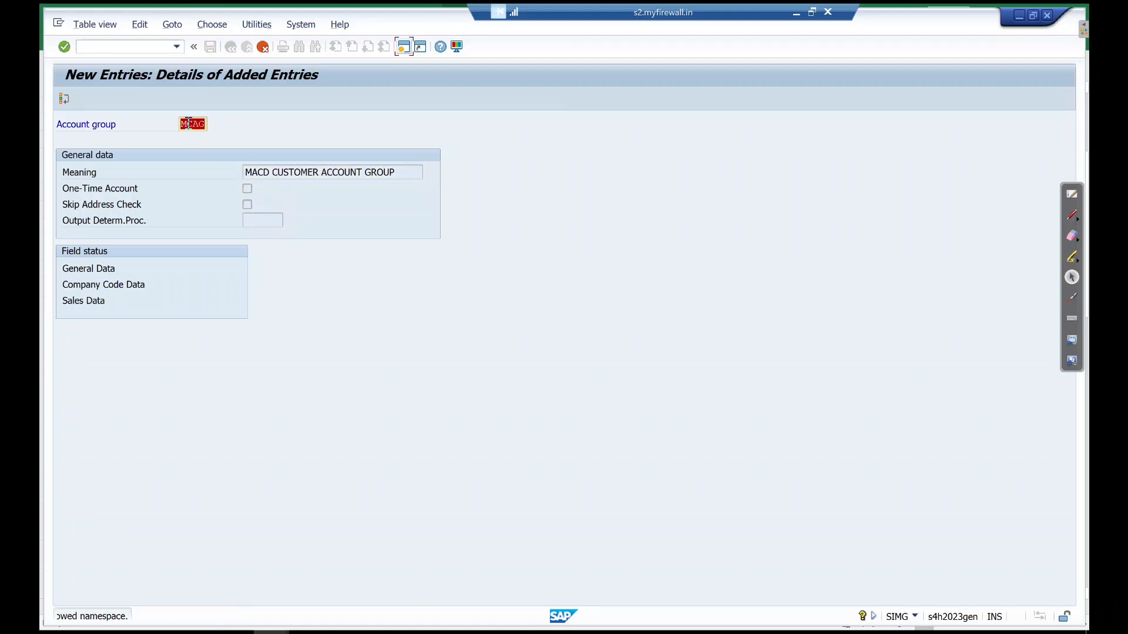
pyautogui.press('Return')
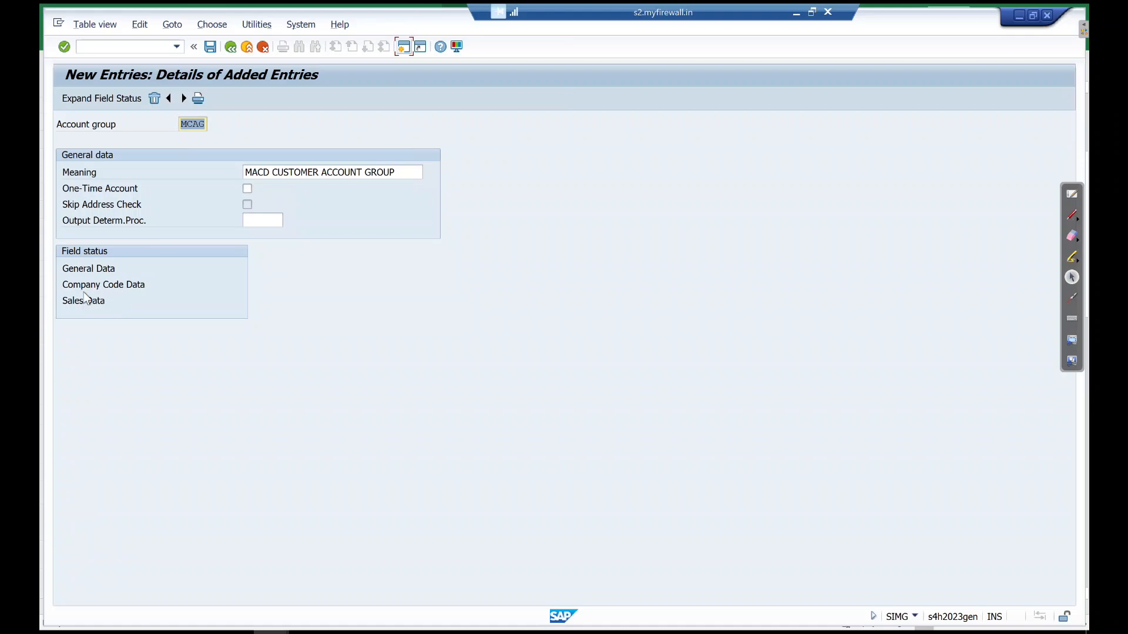
# Open transaction BP in a new session and start creating an organization
pyautogui.click(403, 46)
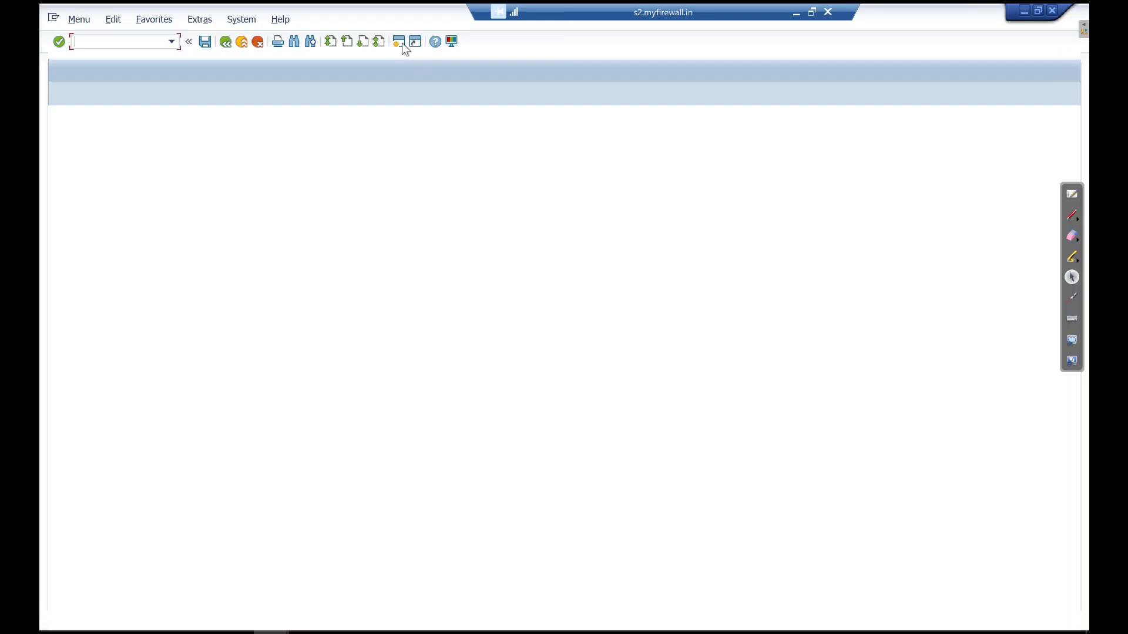
pyautogui.write('BP')
pyautogui.press('Return')
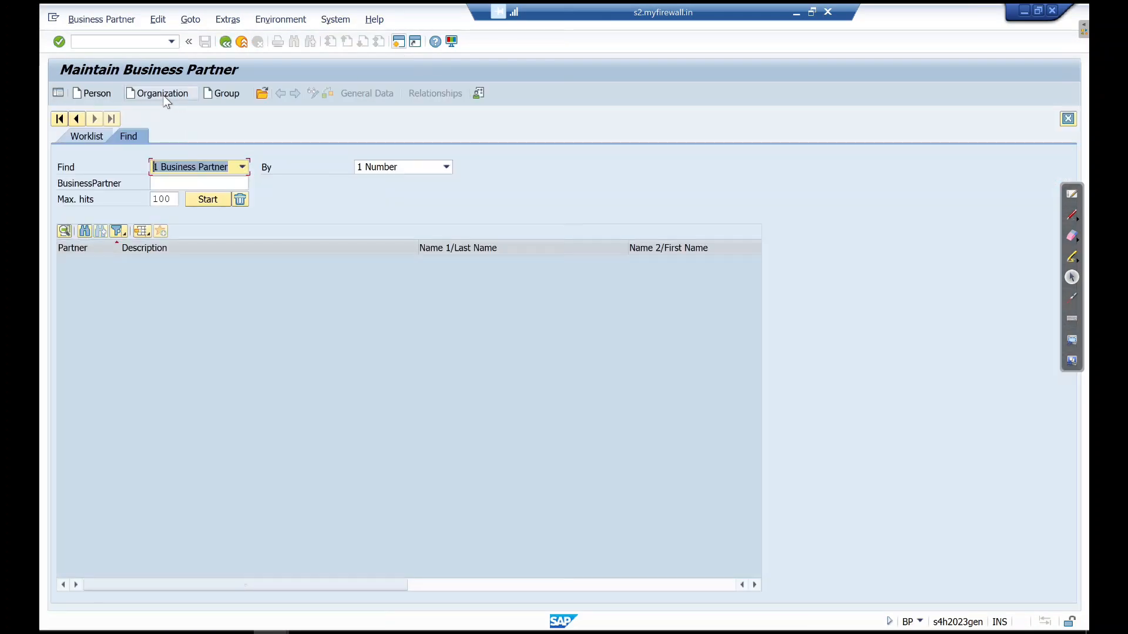
pyautogui.click(160, 93)
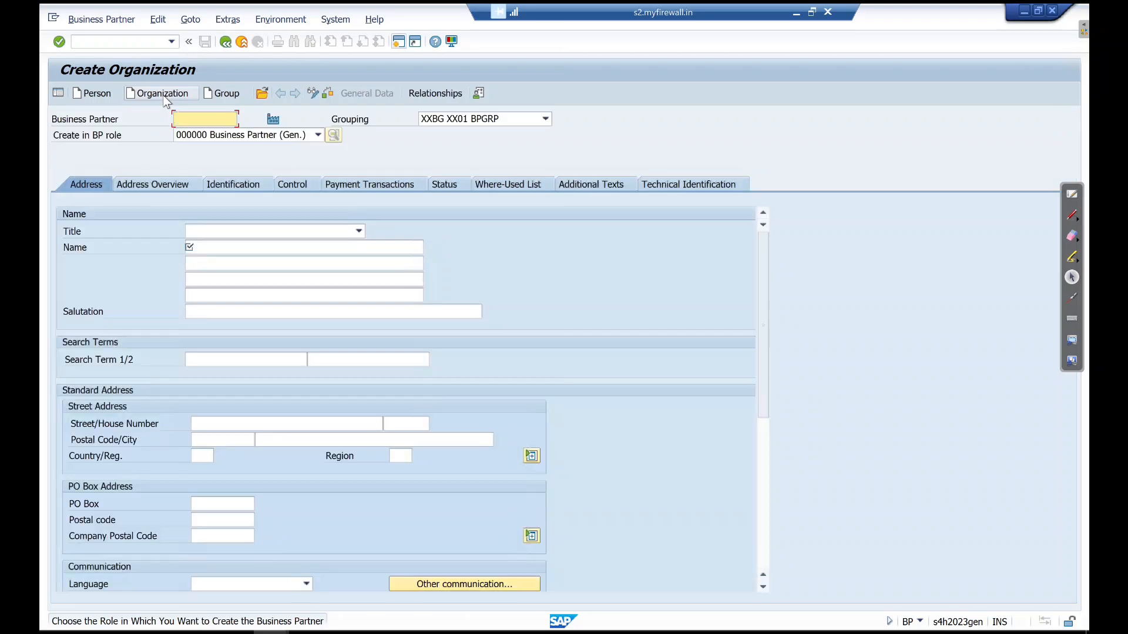
# Choose the BP role XXBGR XX01 BPRG for the organization and examine its required Name and Country/Reg. fields
pyautogui.click(199, 145)
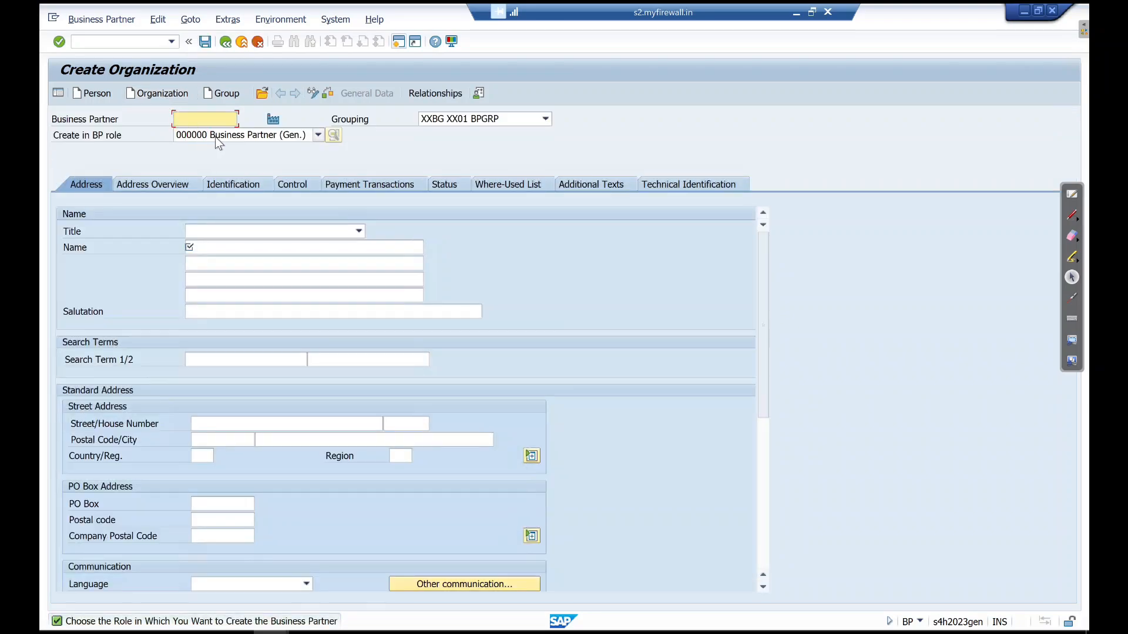
pyautogui.click(215, 136)
pyautogui.press('x')
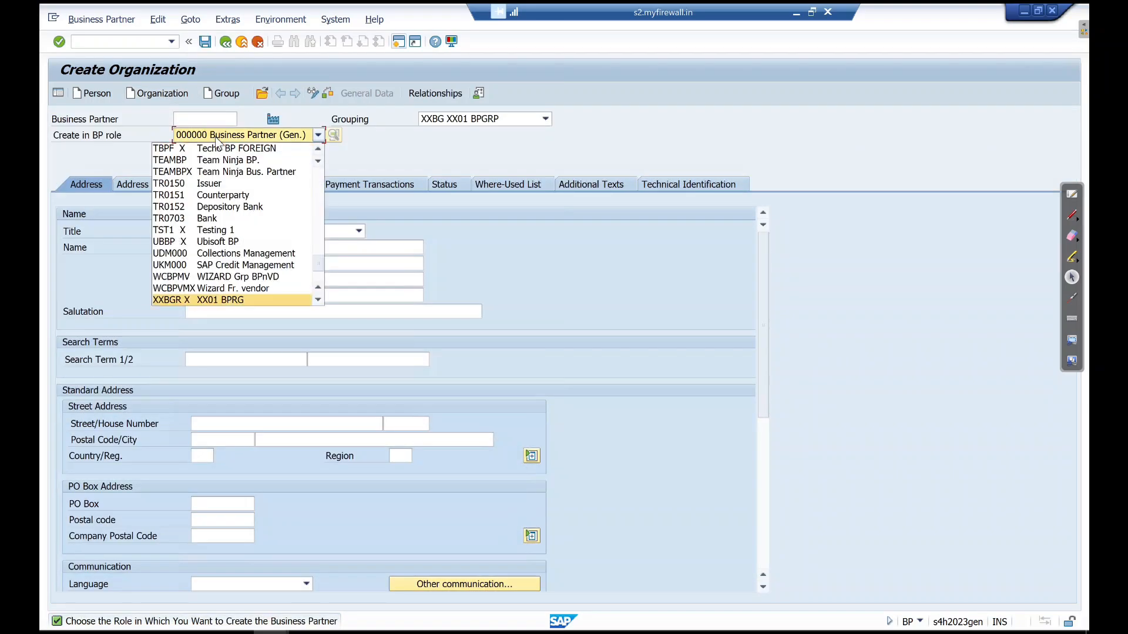
pyautogui.press('Return')
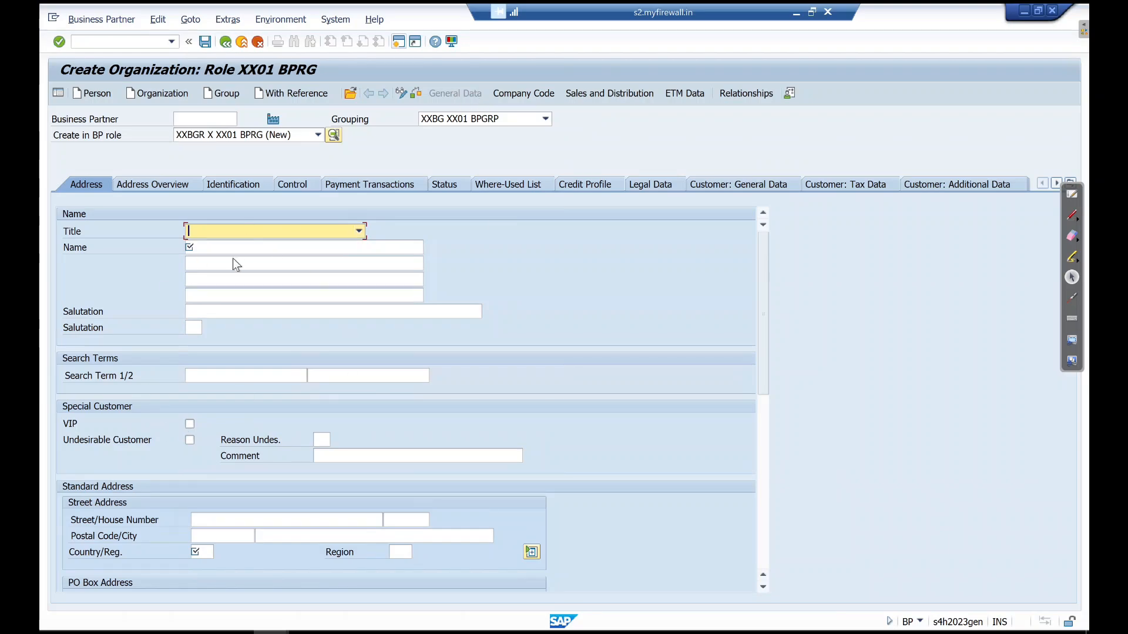
pyautogui.click(219, 246)
pyautogui.click(205, 552)
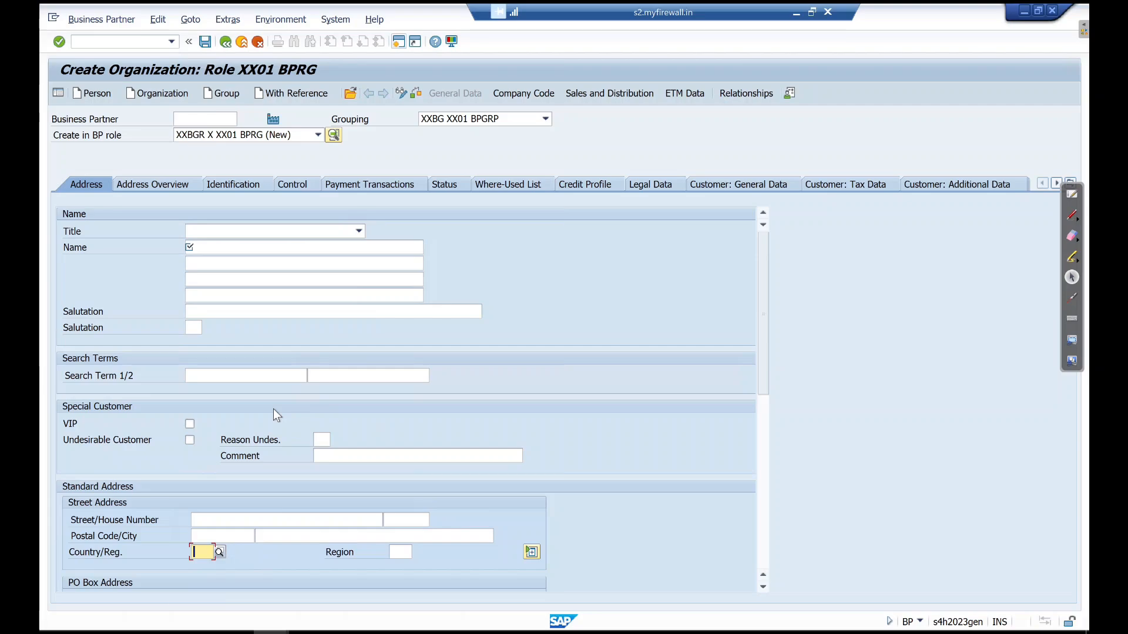
# Return to account group MCAG and examine the General Data field status groups from ETM Basic Data through Communication
pyautogui.hotkey('alt', 'Tab')
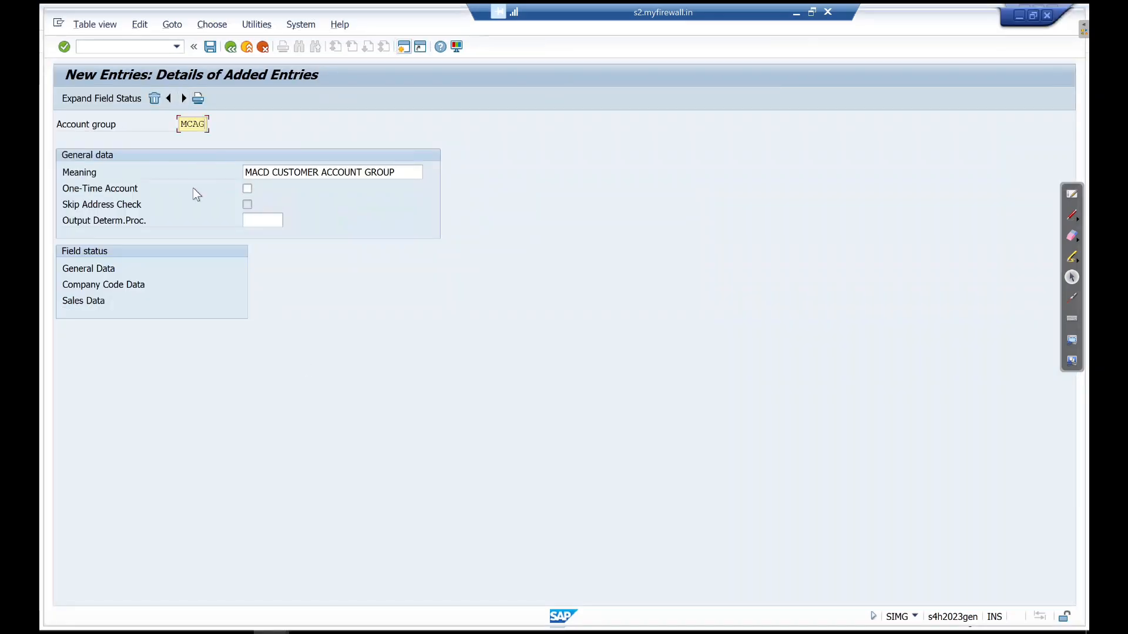
pyautogui.doubleClick(82, 269)
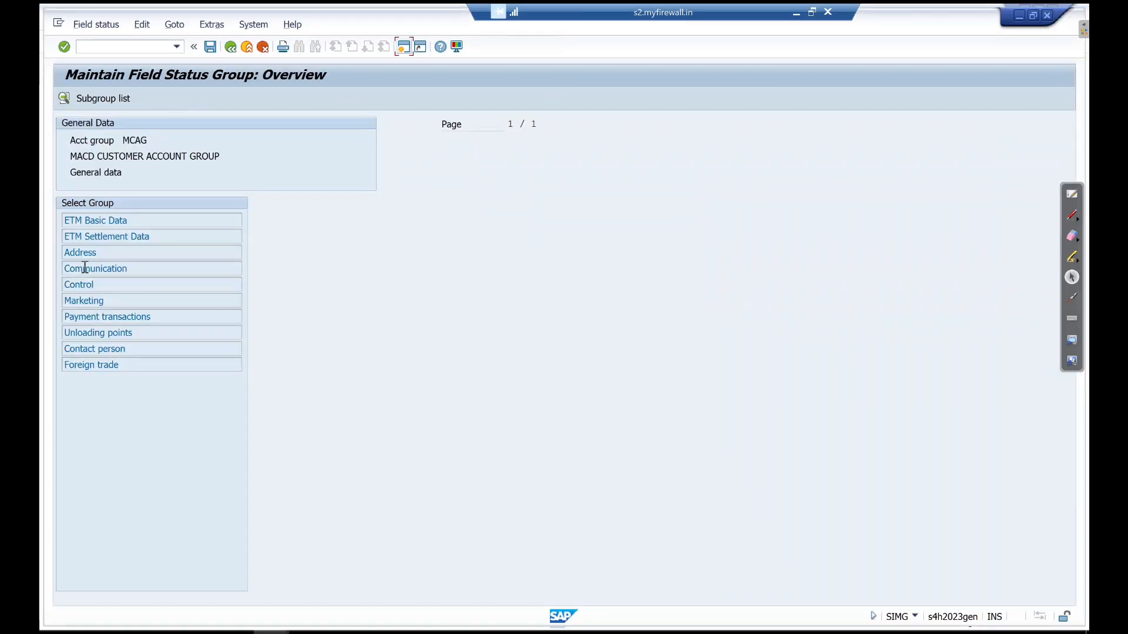
pyautogui.doubleClick(86, 220)
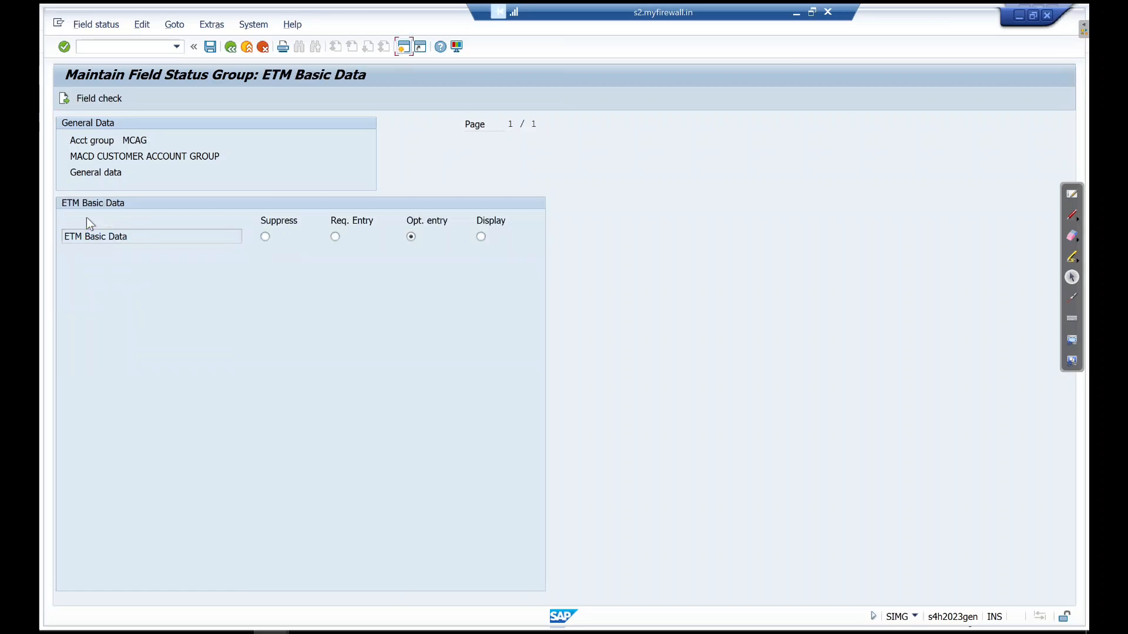
pyautogui.click(64, 98)
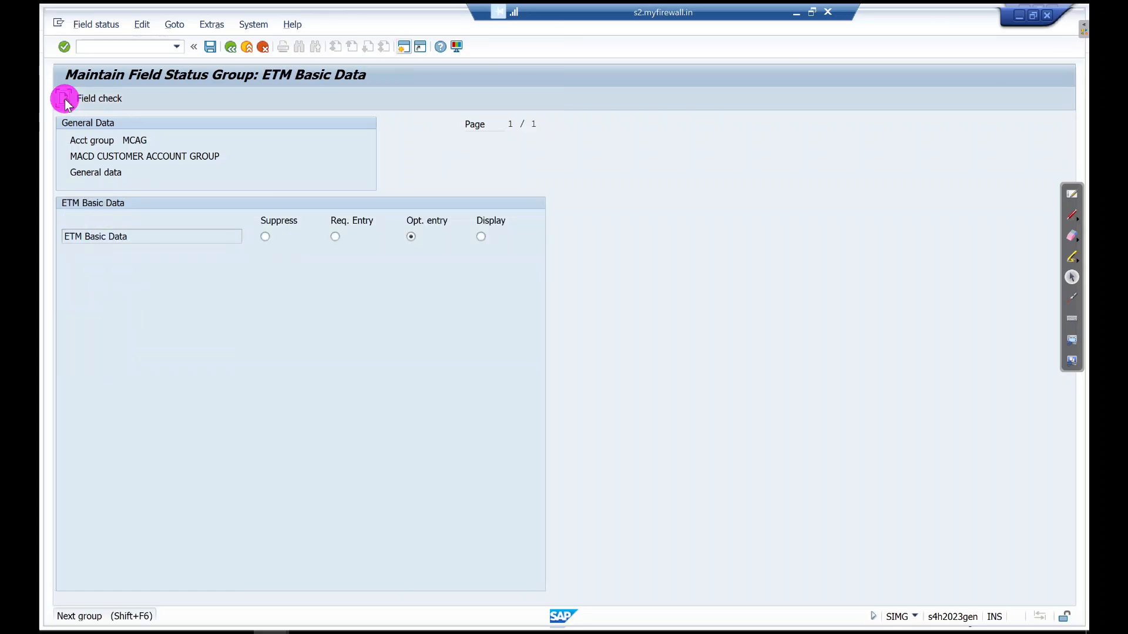
pyautogui.click(65, 99)
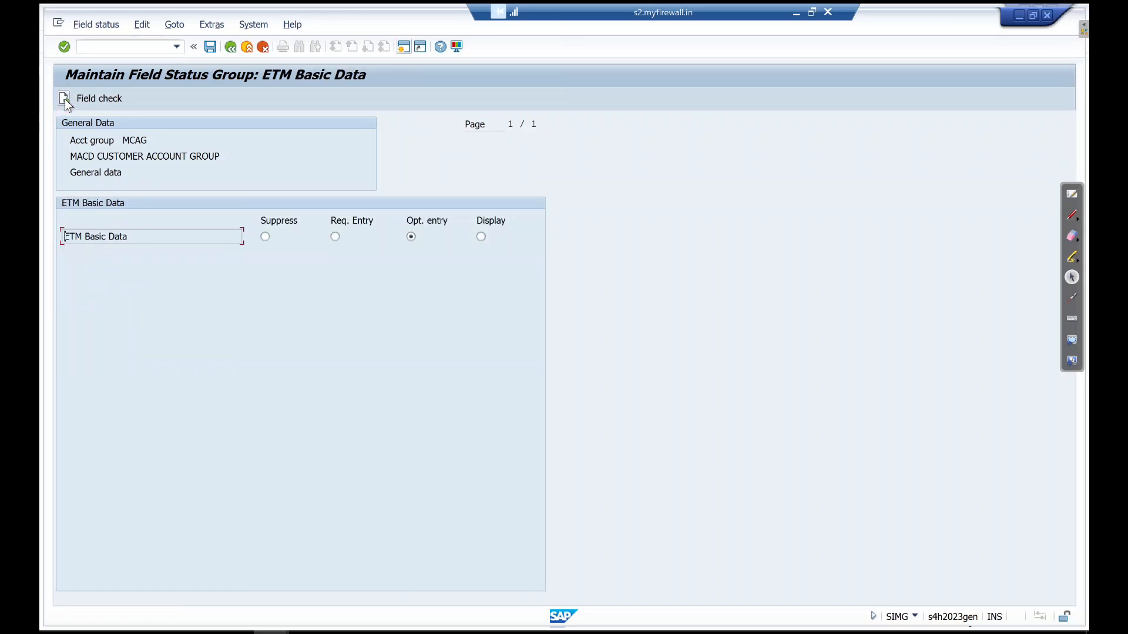
pyautogui.click(64, 99)
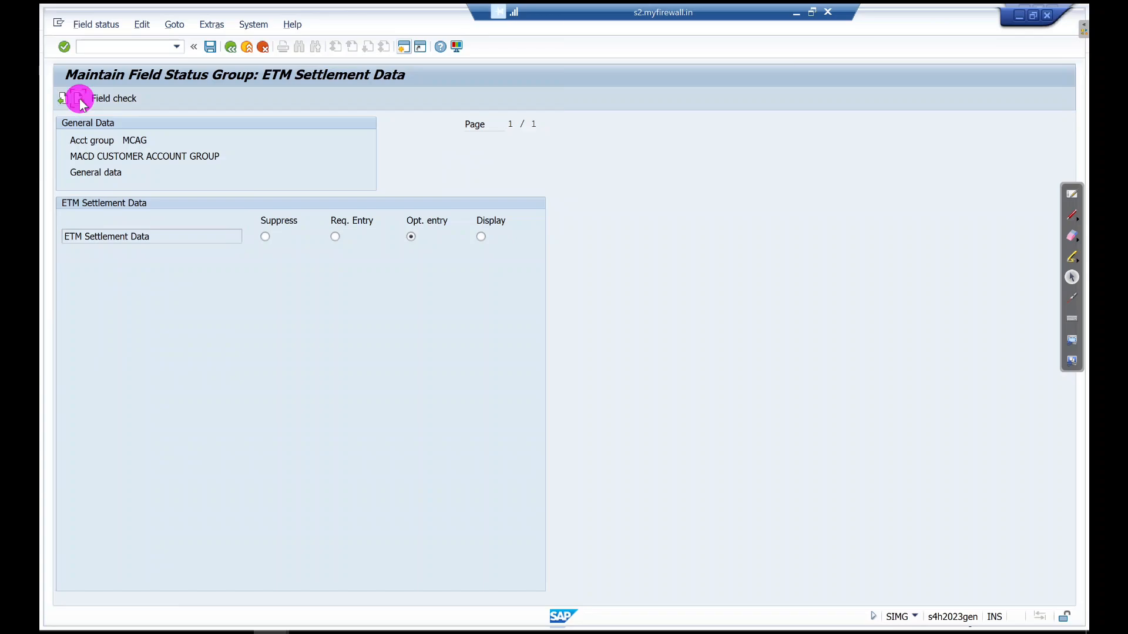
pyautogui.click(79, 99)
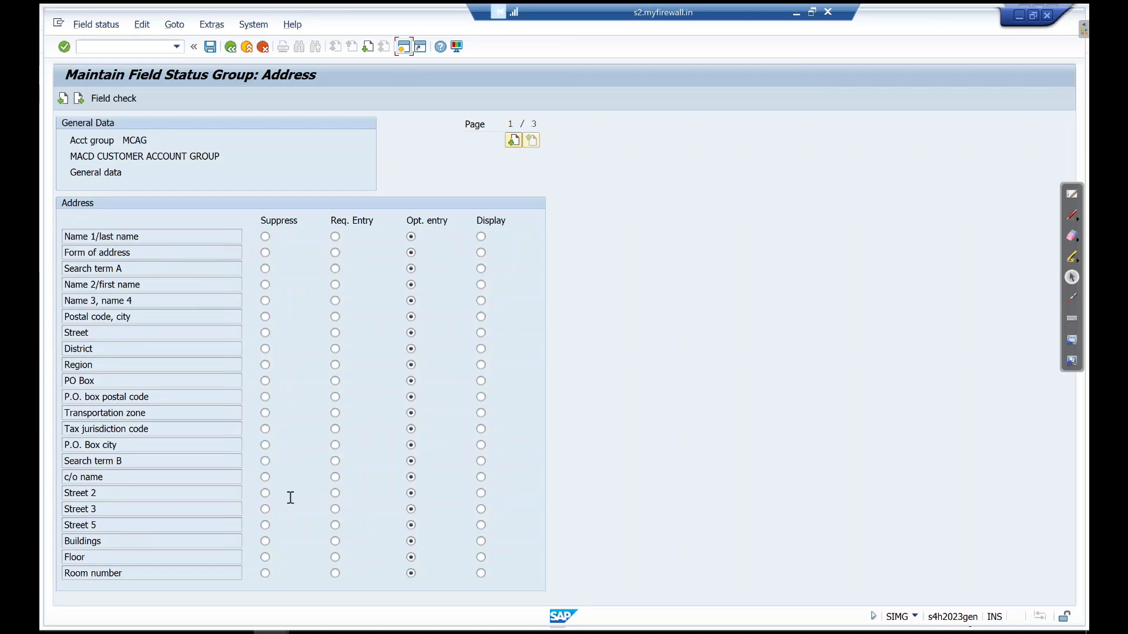
pyautogui.click(79, 98)
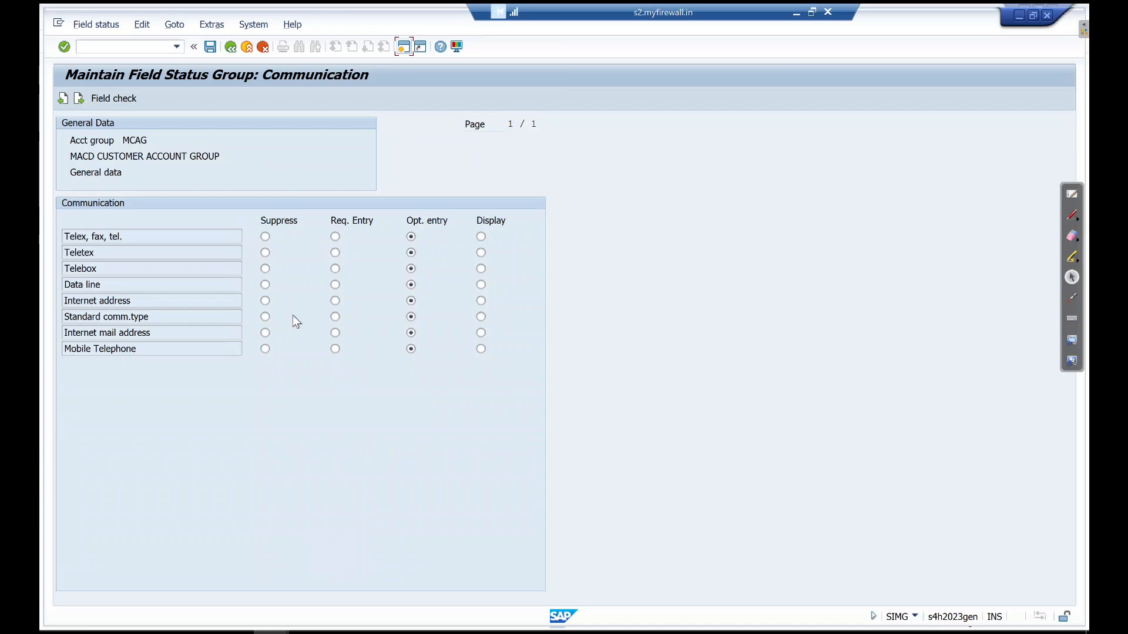
pyautogui.click(229, 53)
pyautogui.click(229, 47)
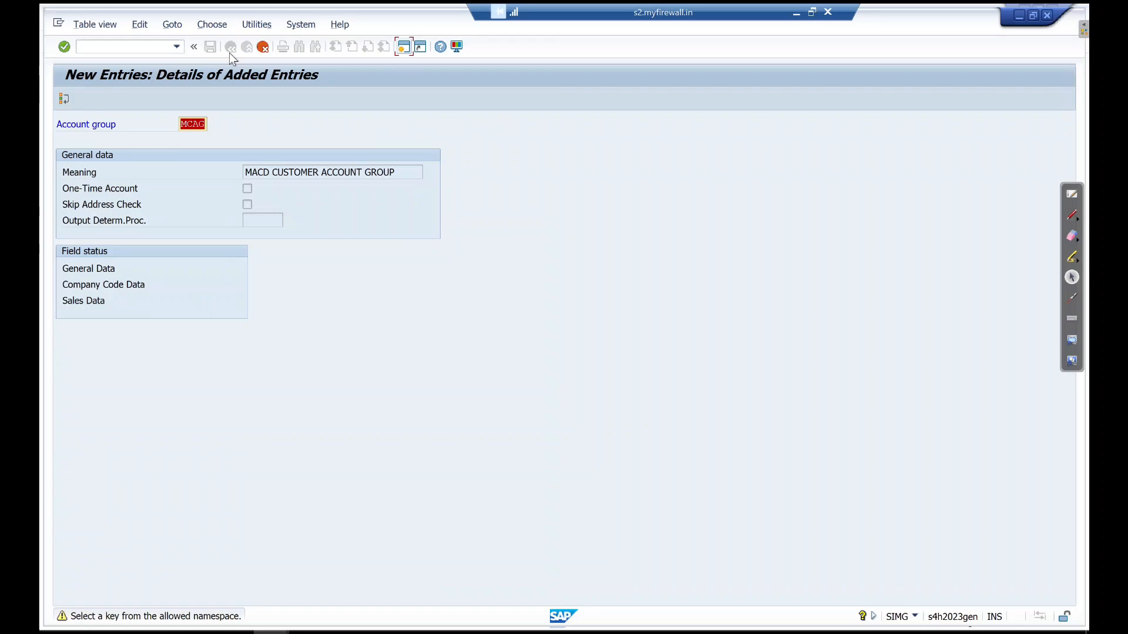
# Examine the Company Code Data field status of account group MCAG, covering the Account management and Payment transactions groups
pyautogui.click(82, 285)
pyautogui.click(82, 284)
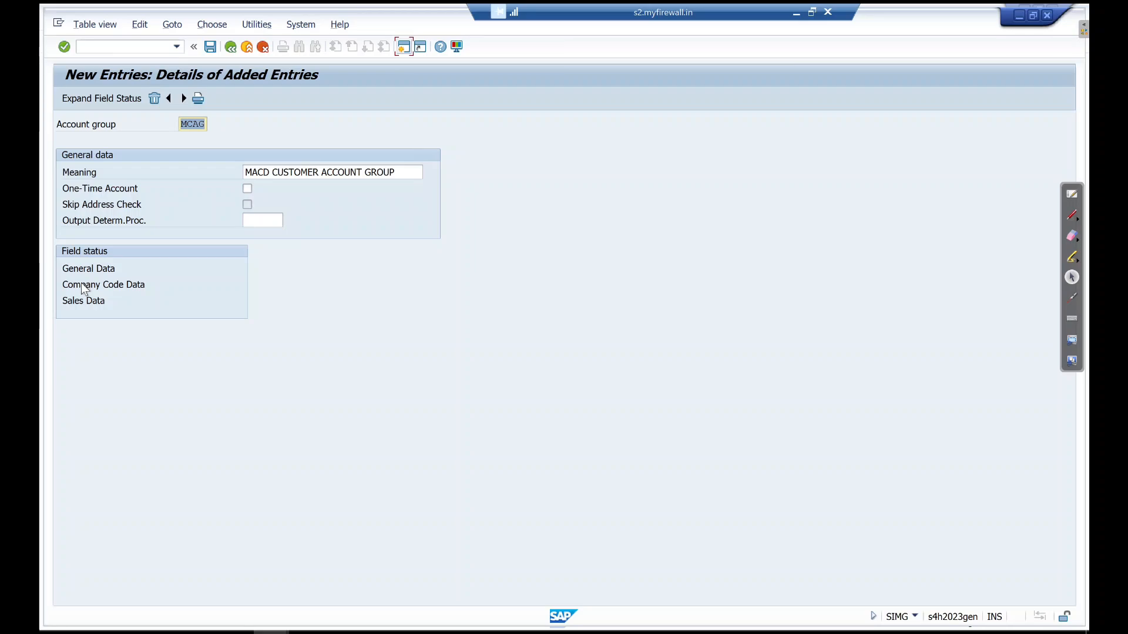
pyautogui.doubleClick(78, 286)
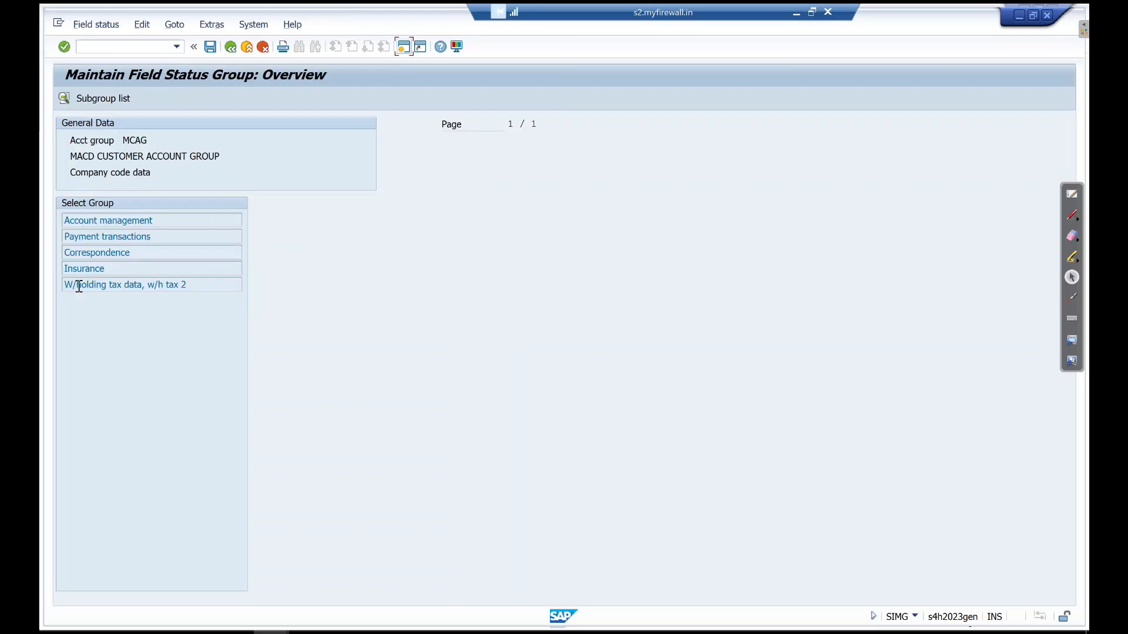
pyautogui.doubleClick(114, 219)
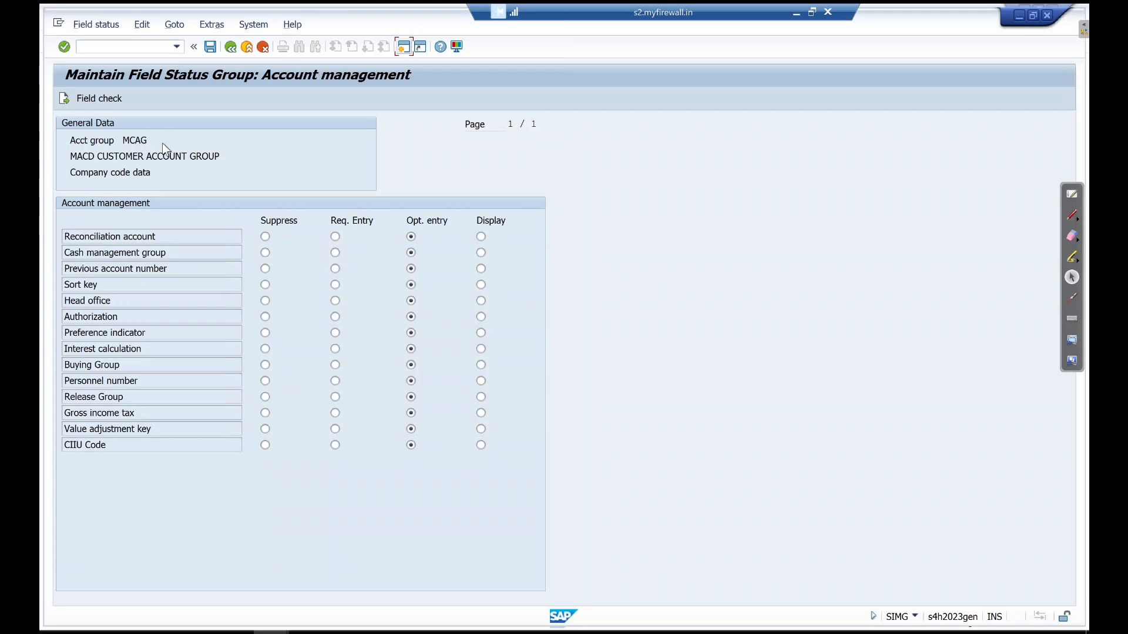
pyautogui.click(65, 98)
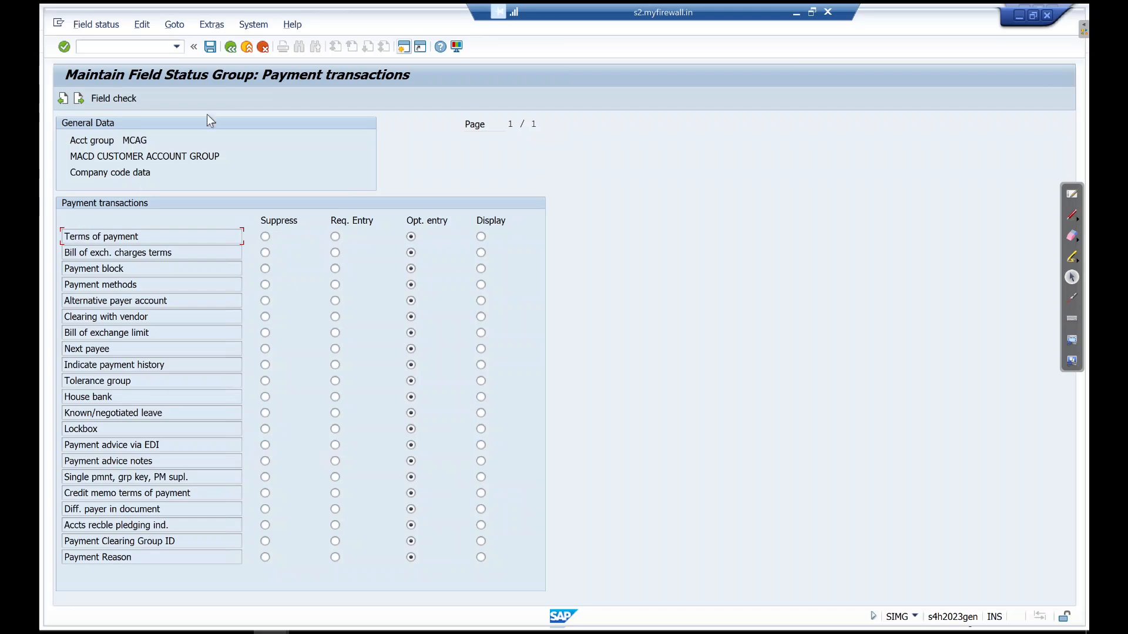
pyautogui.click(229, 49)
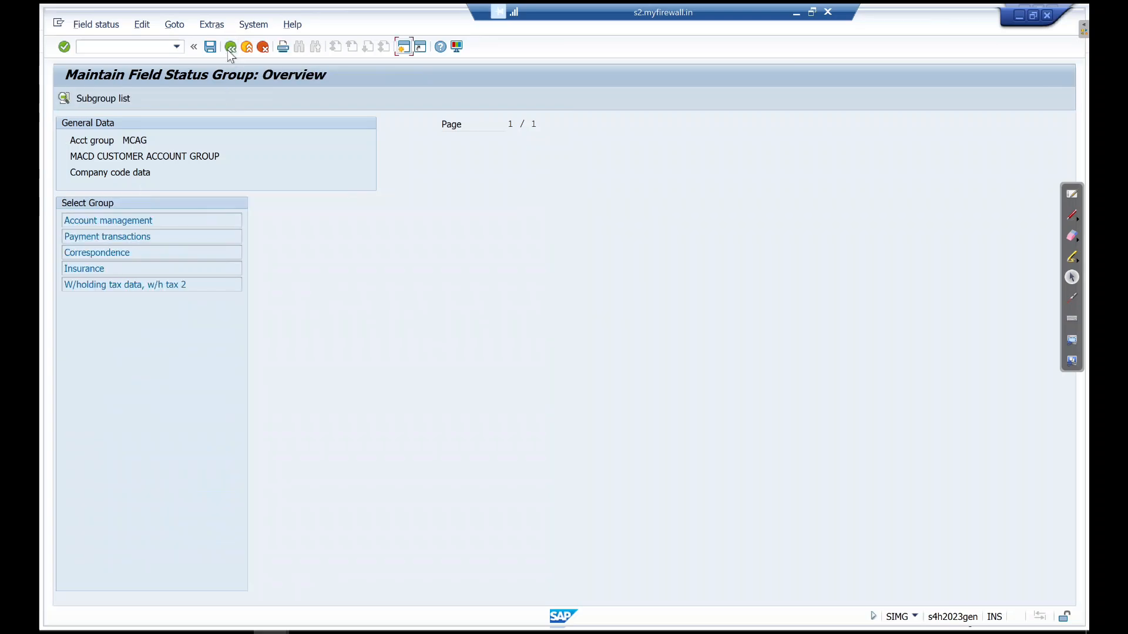
pyautogui.click(230, 47)
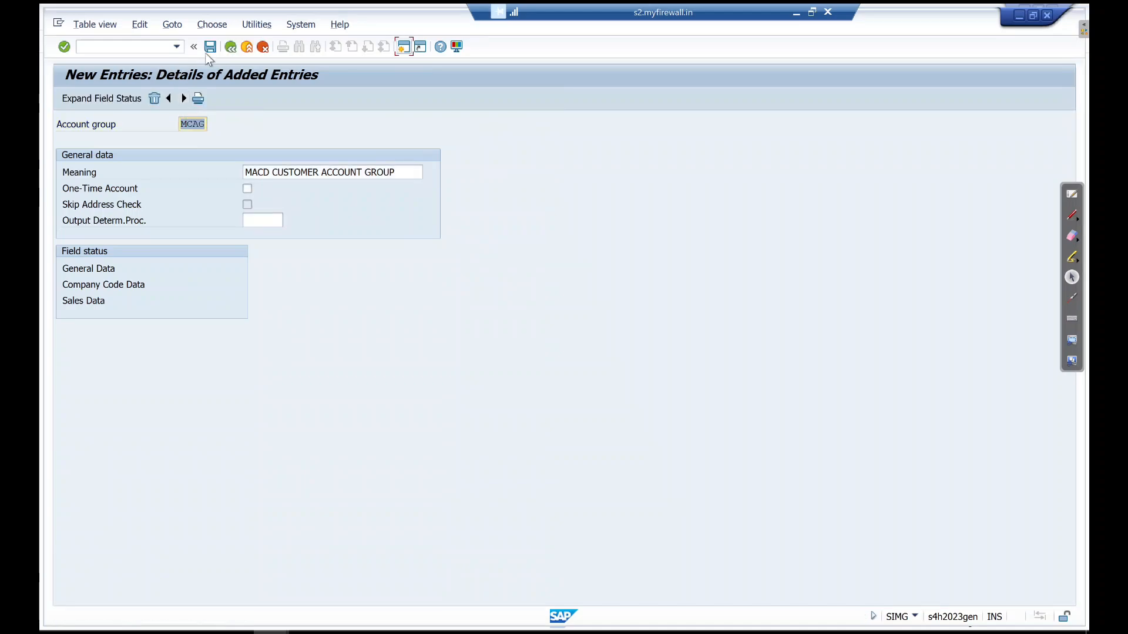
# Save account group MCAG in a new customizing request described as MACD COMPANY and return to the IMG structure
pyautogui.click(210, 46)
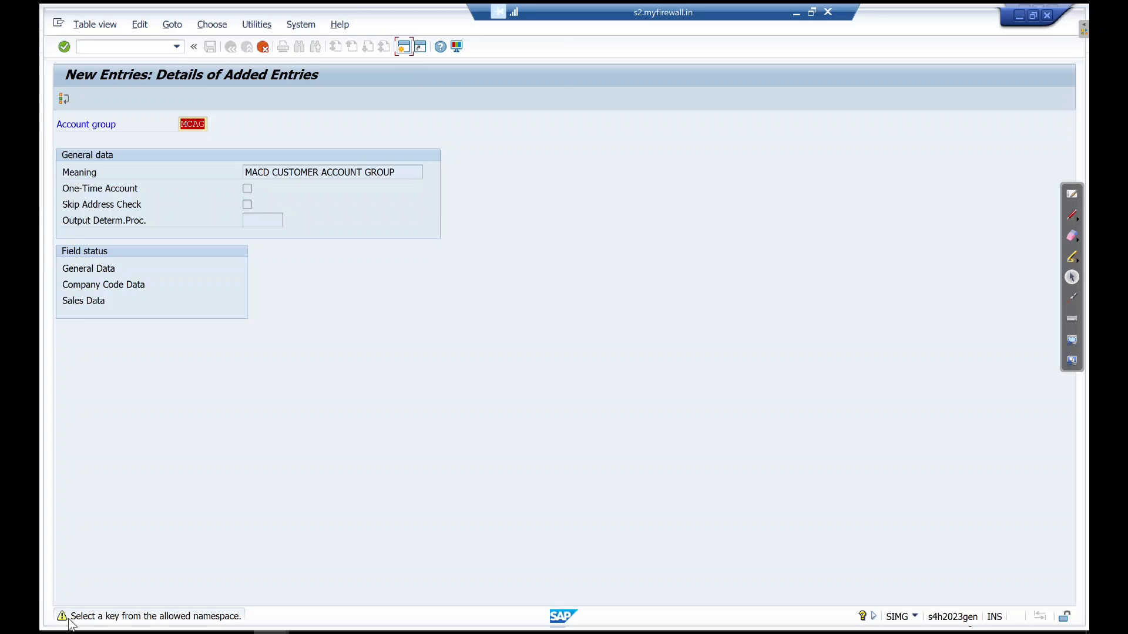
pyautogui.hotkey('ctrl', 's')
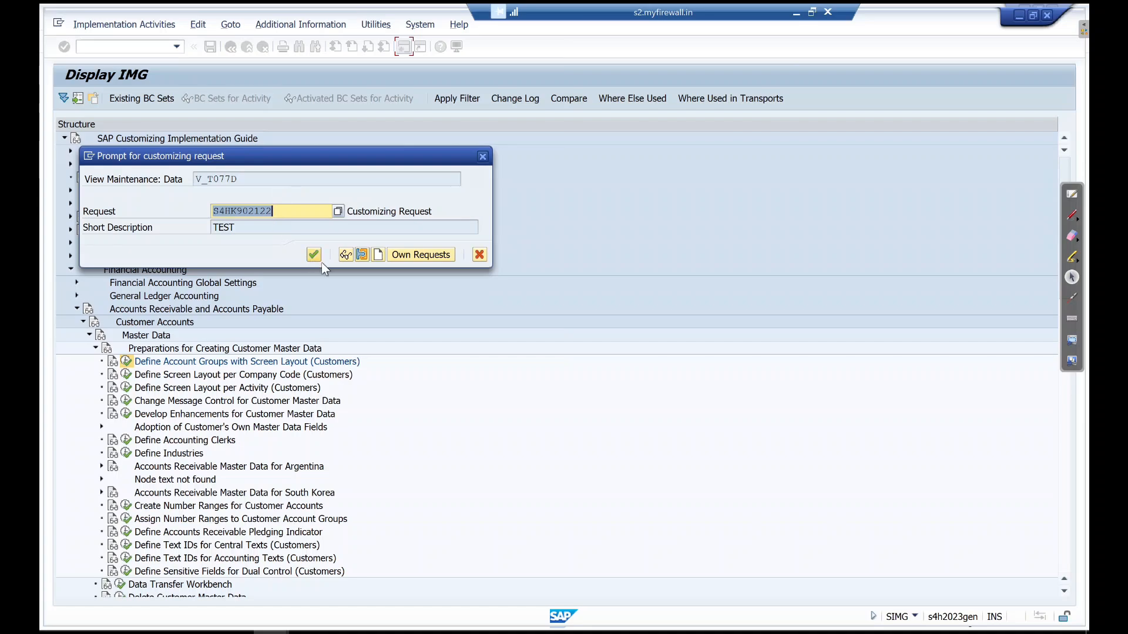
pyautogui.click(378, 255)
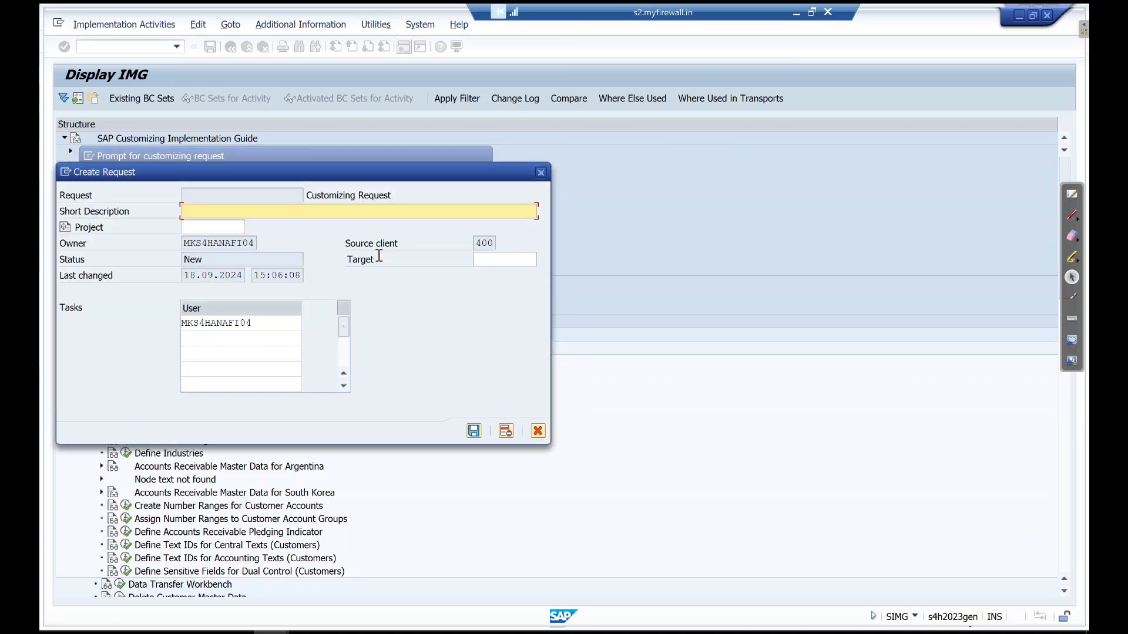
pyautogui.write('MACD COMPANY')
pyautogui.press('Return')
pyautogui.press('Return')
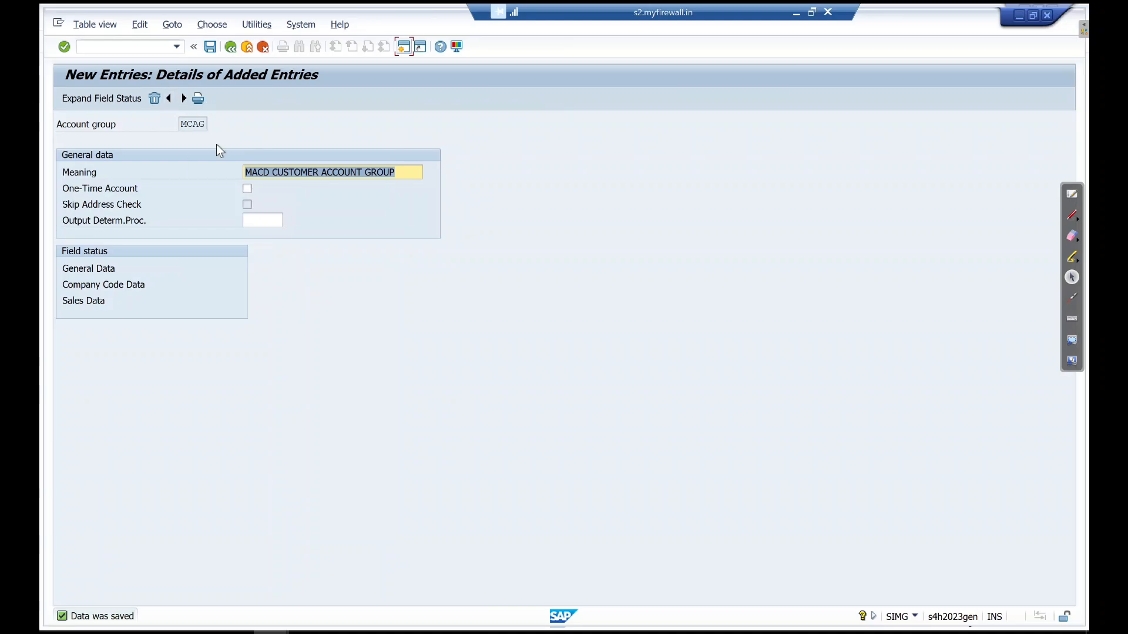
pyautogui.click(231, 48)
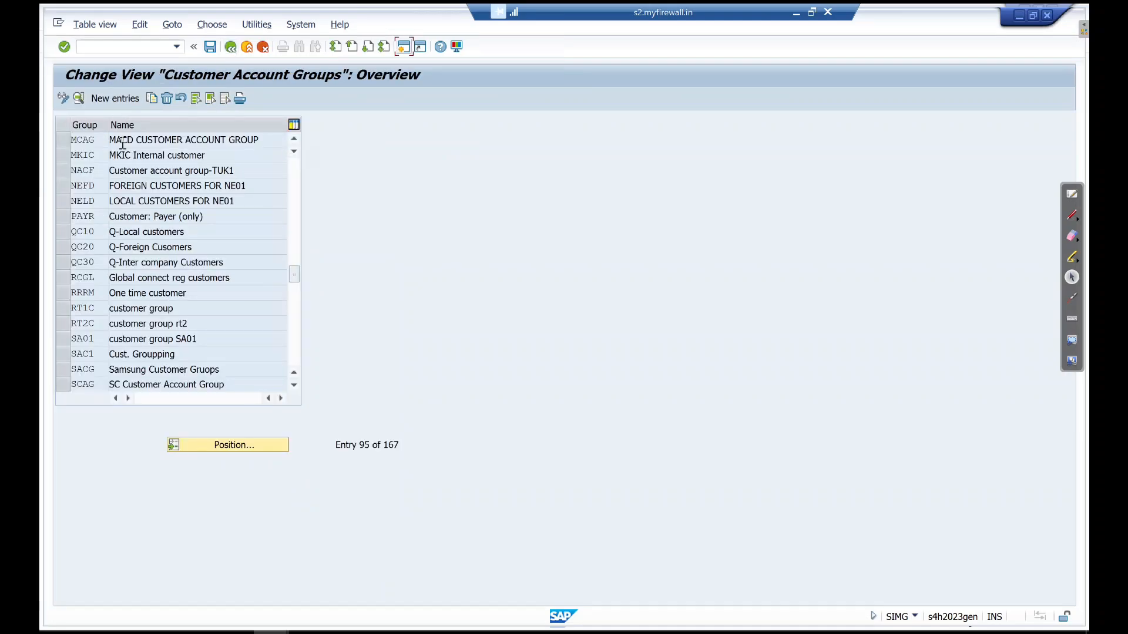
pyautogui.click(232, 49)
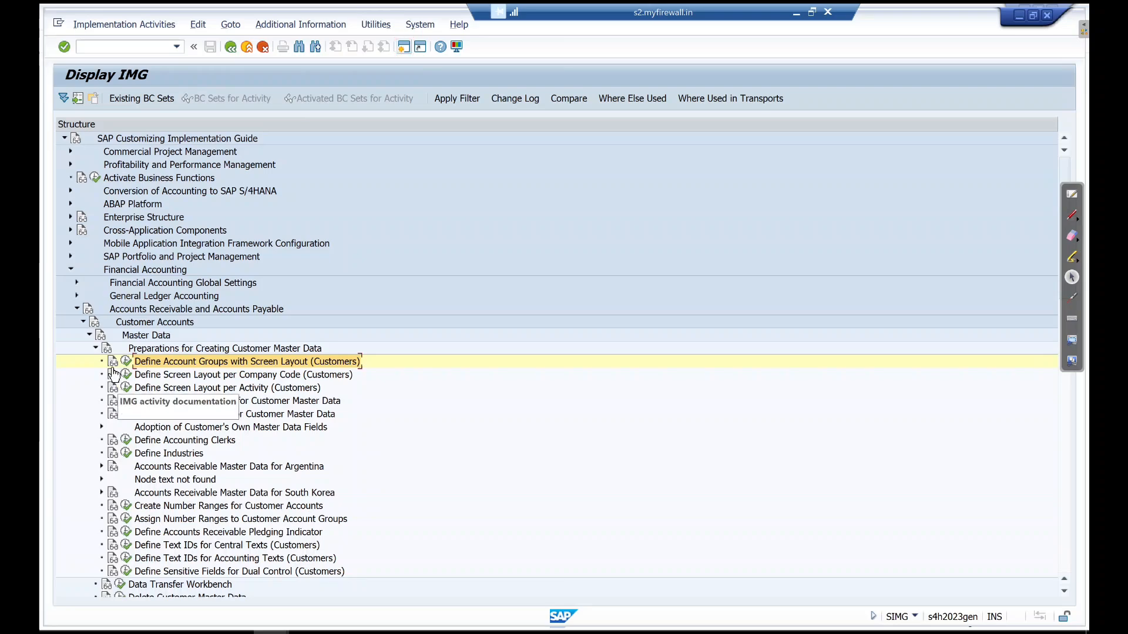
# Consult the BP Customer notes in Excel, then open the Create Number Ranges for Customer Accounts activity in SAP with its intervals editable
pyautogui.hotkey('alt', 'Tab')
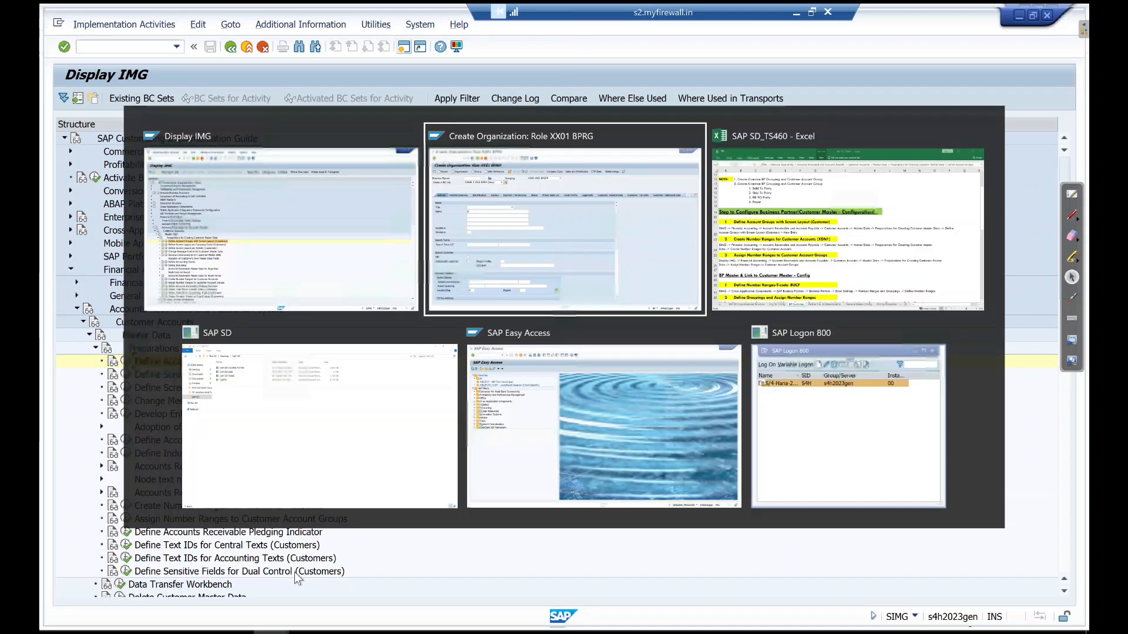
pyautogui.hotkey('alt', 'Tab')
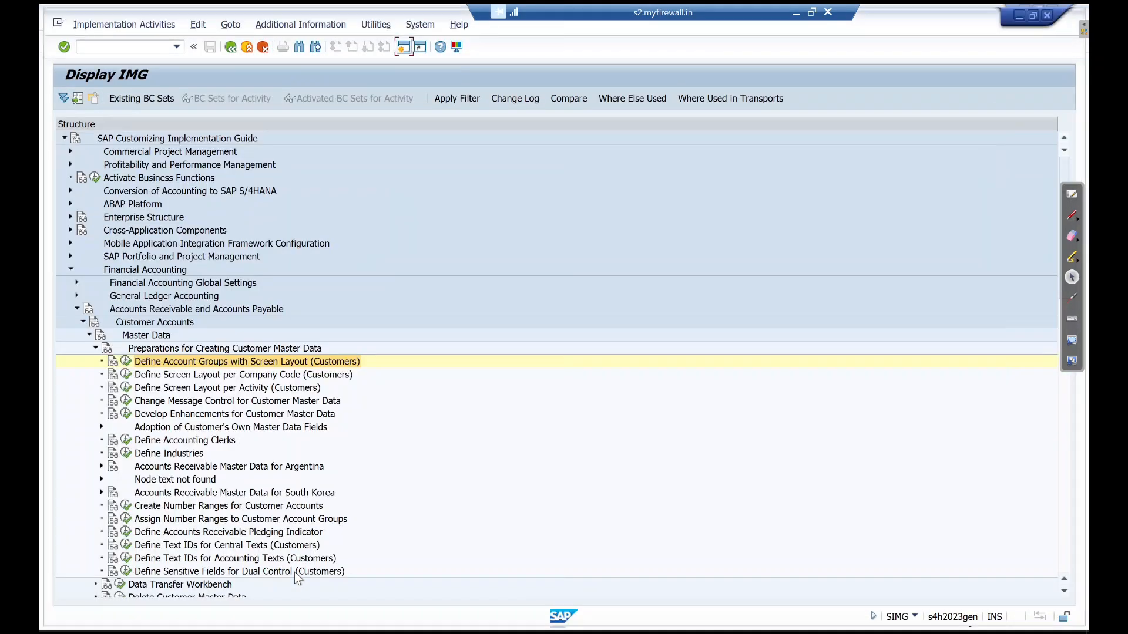
pyautogui.hotkey('alt', 'Tab')
pyautogui.hotkey('alt', 'Tab')
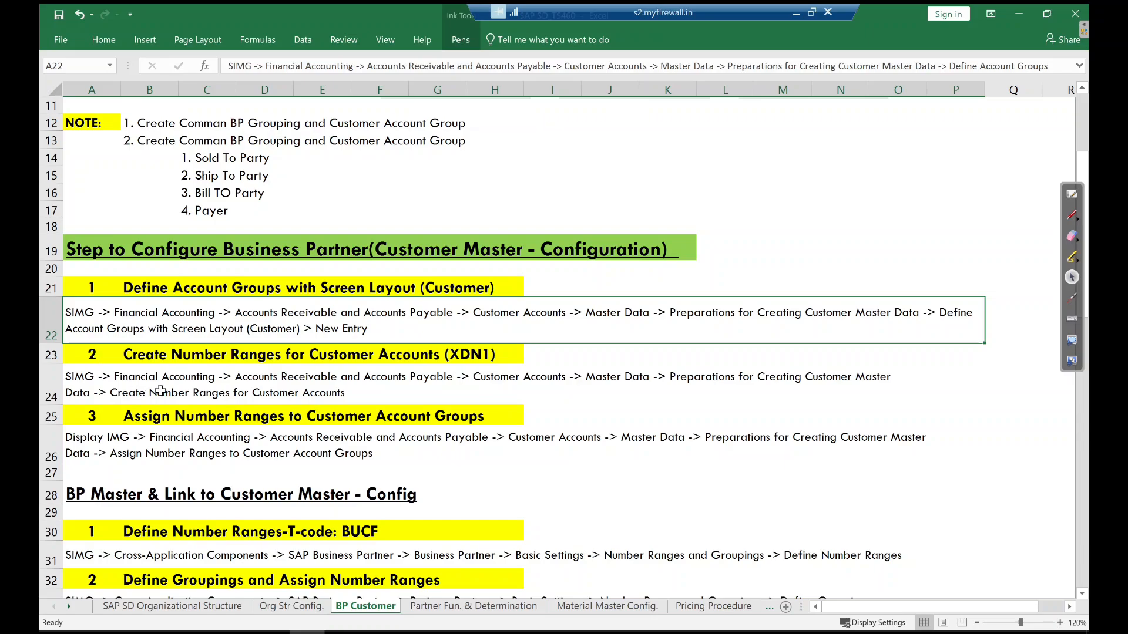
pyautogui.hotkey('alt', 'Tab')
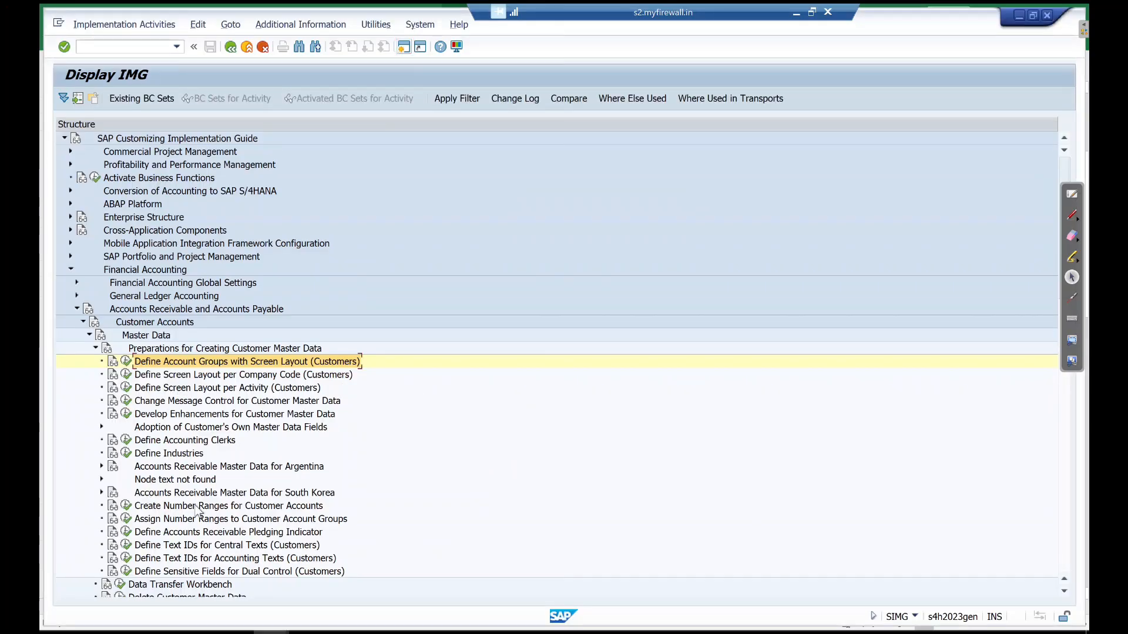
pyautogui.click(126, 506)
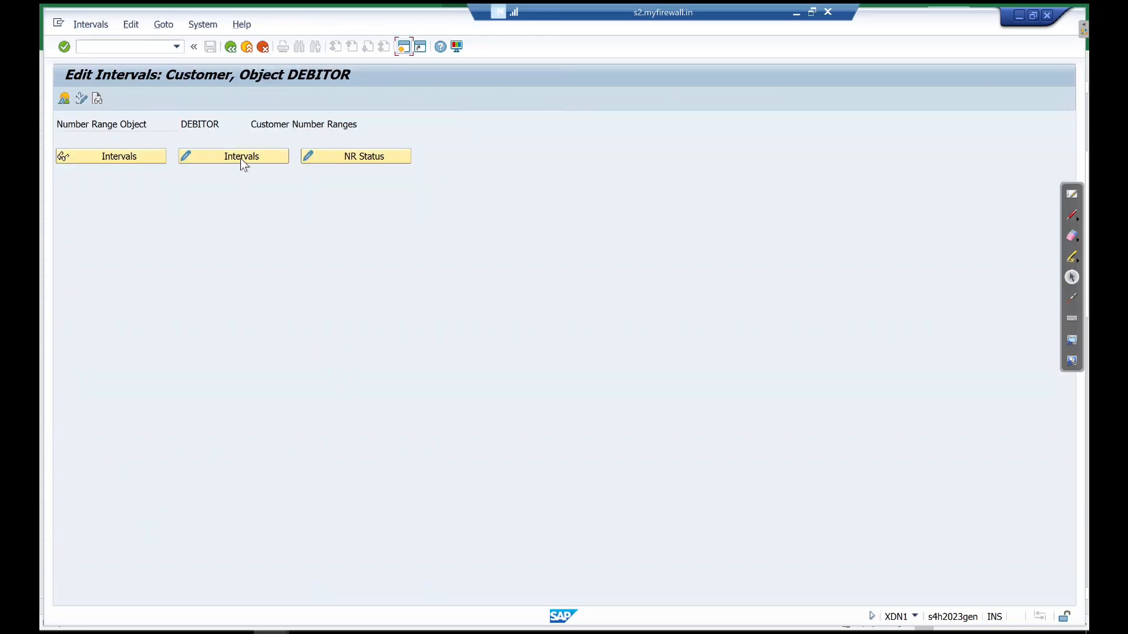
pyautogui.click(239, 157)
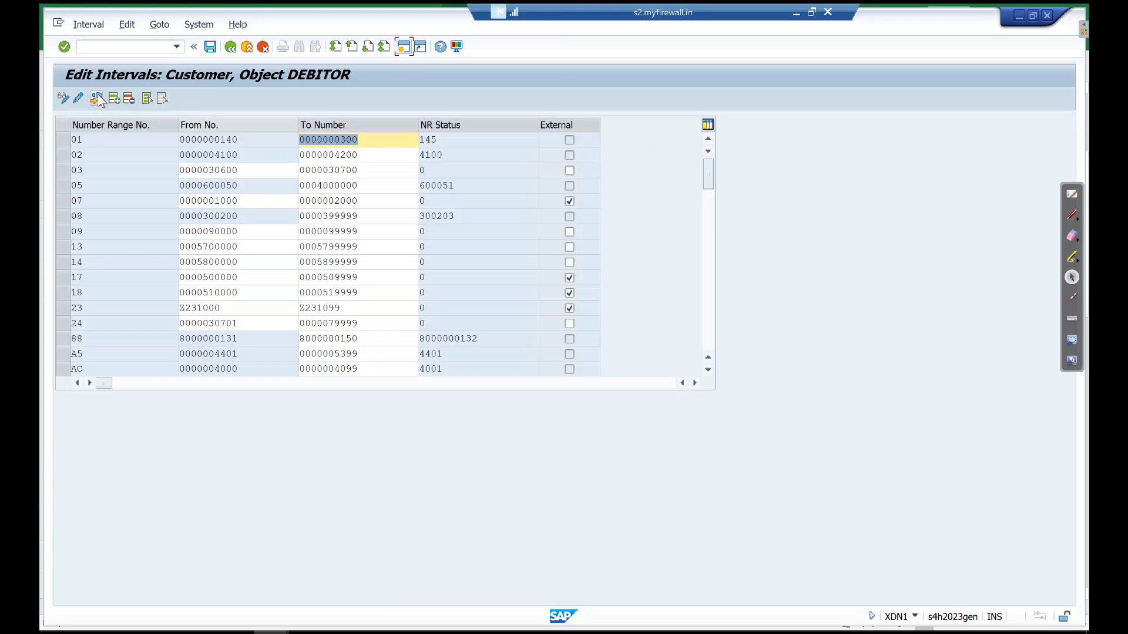
pyautogui.click(1072, 215)
pyautogui.moveTo(452, 119)
pyautogui.mouseDown()
pyautogui.moveTo(375, 302)
pyautogui.moveTo(503, 222)
pyautogui.moveTo(388, 158)
pyautogui.mouseUp()
pyautogui.moveTo(222, 107)
pyautogui.mouseDown()
pyautogui.moveTo(156, 365)
pyautogui.moveTo(190, 125)
pyautogui.moveTo(132, 192)
pyautogui.mouseUp()
pyautogui.moveTo(83, 103)
pyautogui.mouseDown()
pyautogui.moveTo(46, 236)
pyautogui.moveTo(73, 100)
pyautogui.moveTo(40, 170)
pyautogui.mouseUp()
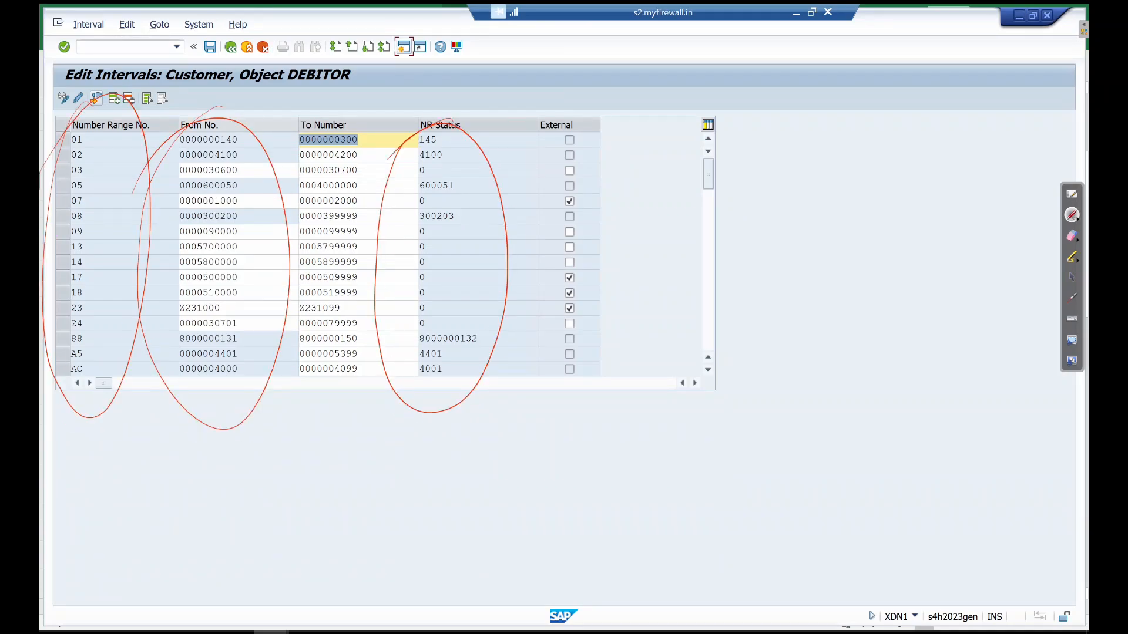
pyautogui.click(1077, 238)
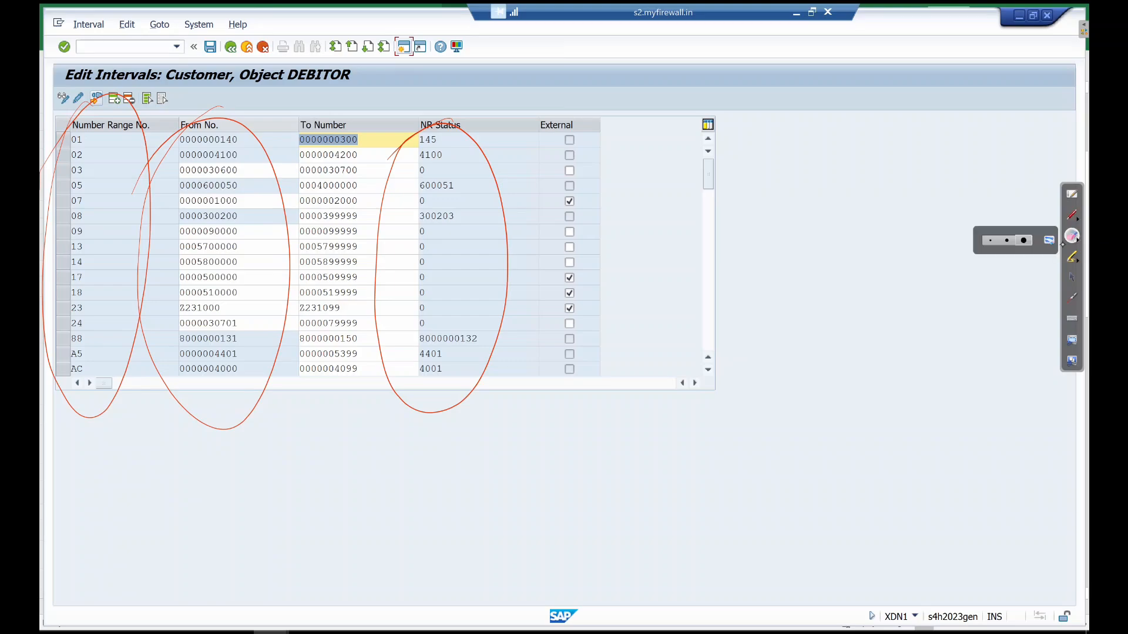
pyautogui.click(1052, 241)
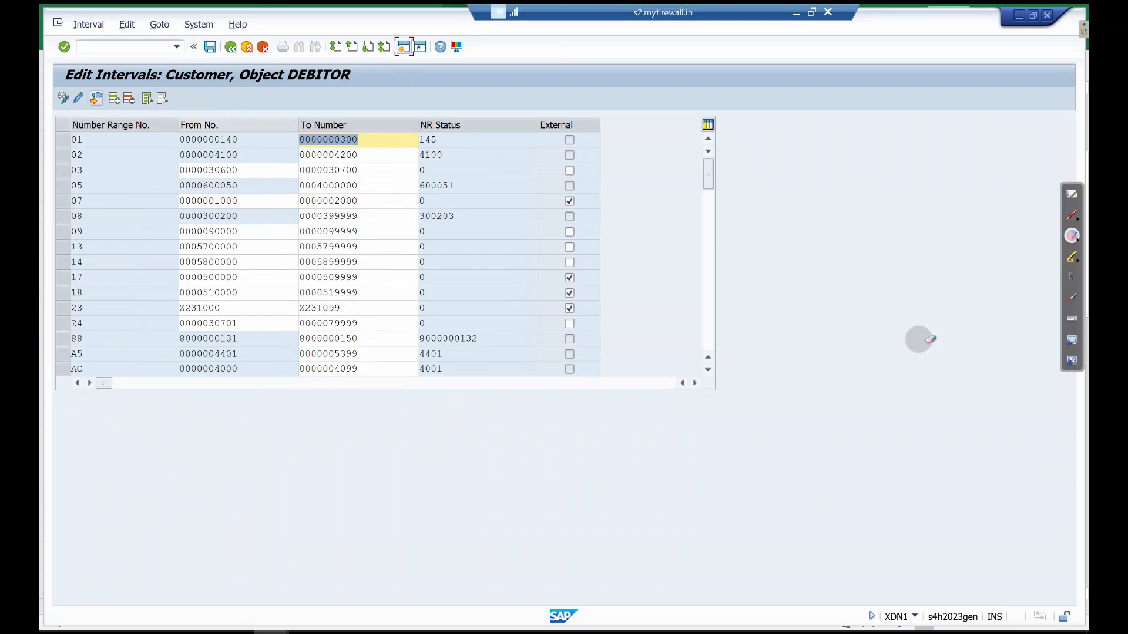
pyautogui.click(1072, 278)
# Display the free intervals for the customer number range object DEBITOR and look through the available From and To numbers
pyautogui.click(97, 99)
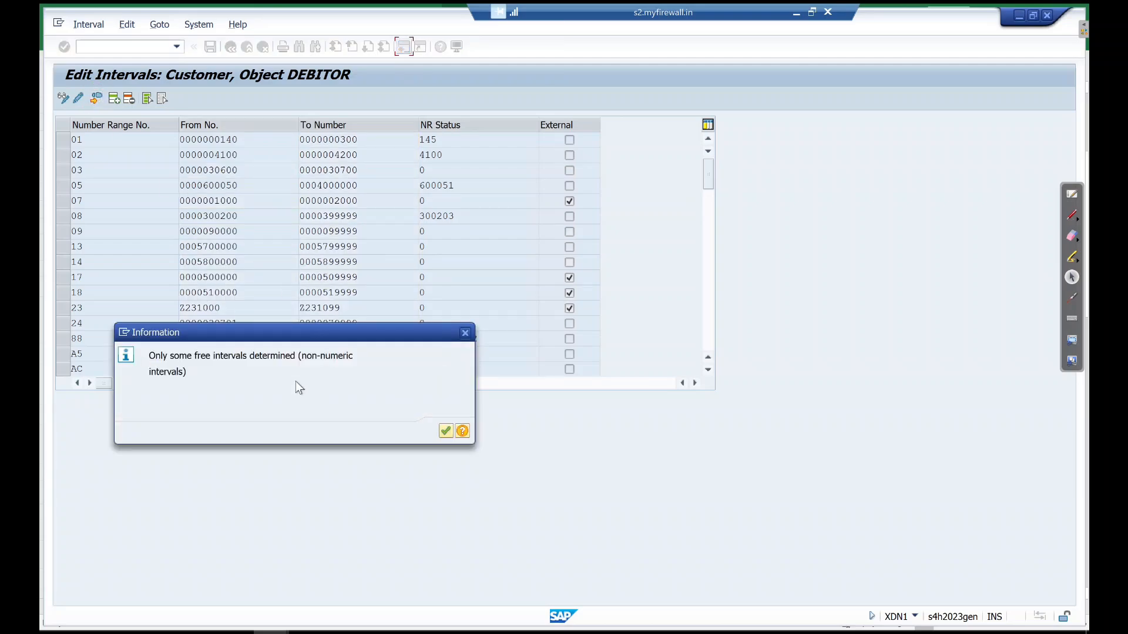
pyautogui.press('Return')
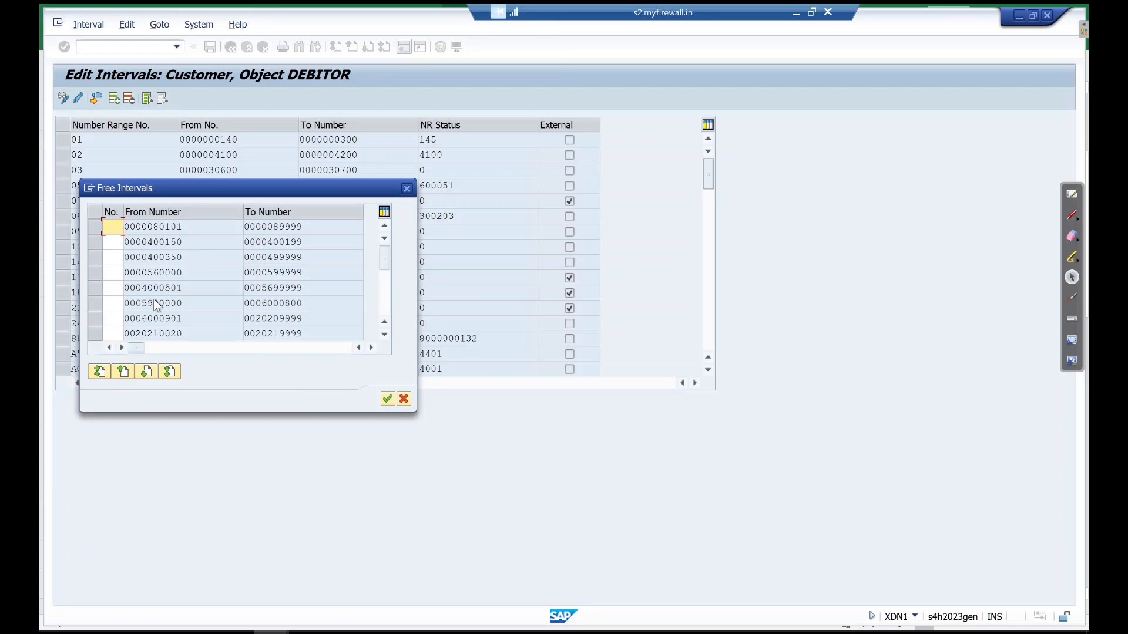
pyautogui.scroll(-3, 155, 303)
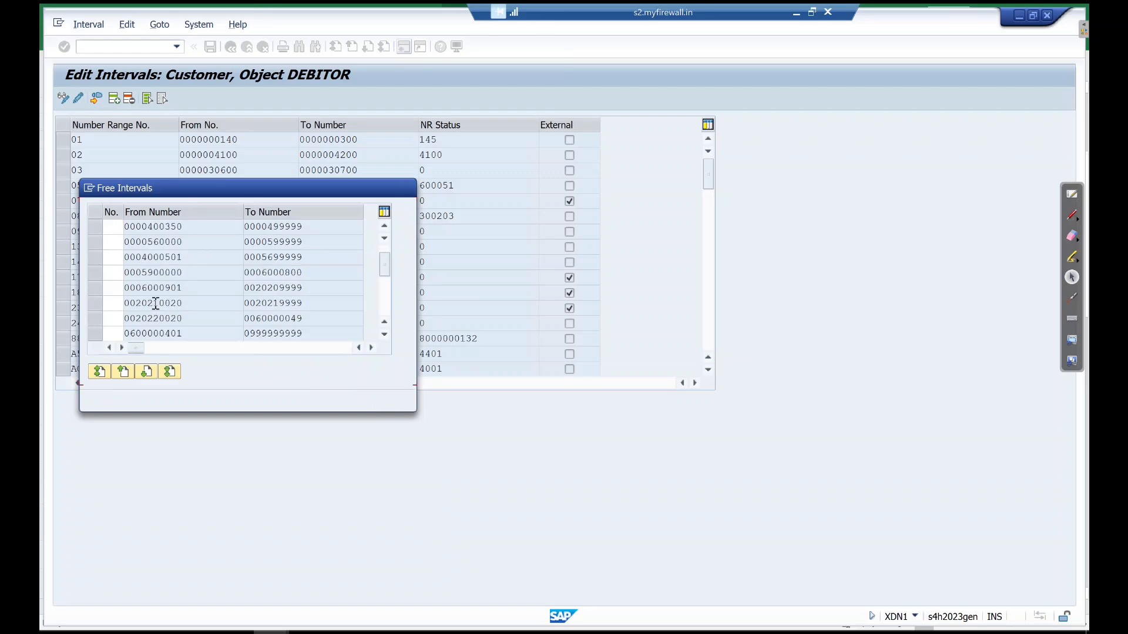
pyautogui.scroll(3, 156, 303)
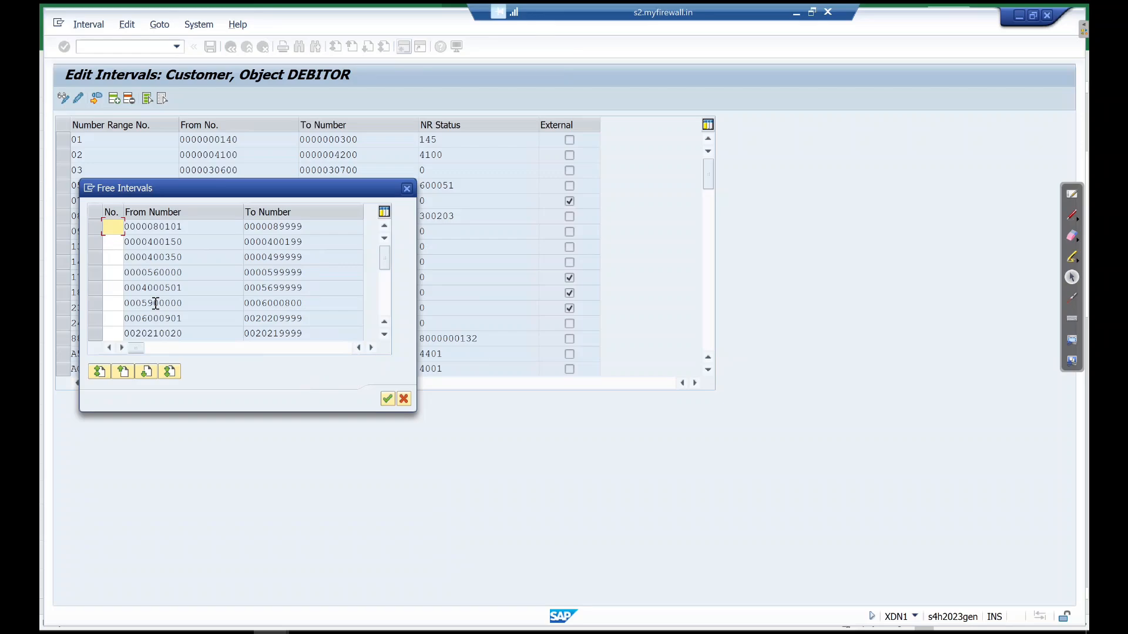
pyautogui.click(114, 226)
pyautogui.write('MC')
pyautogui.click(100, 227)
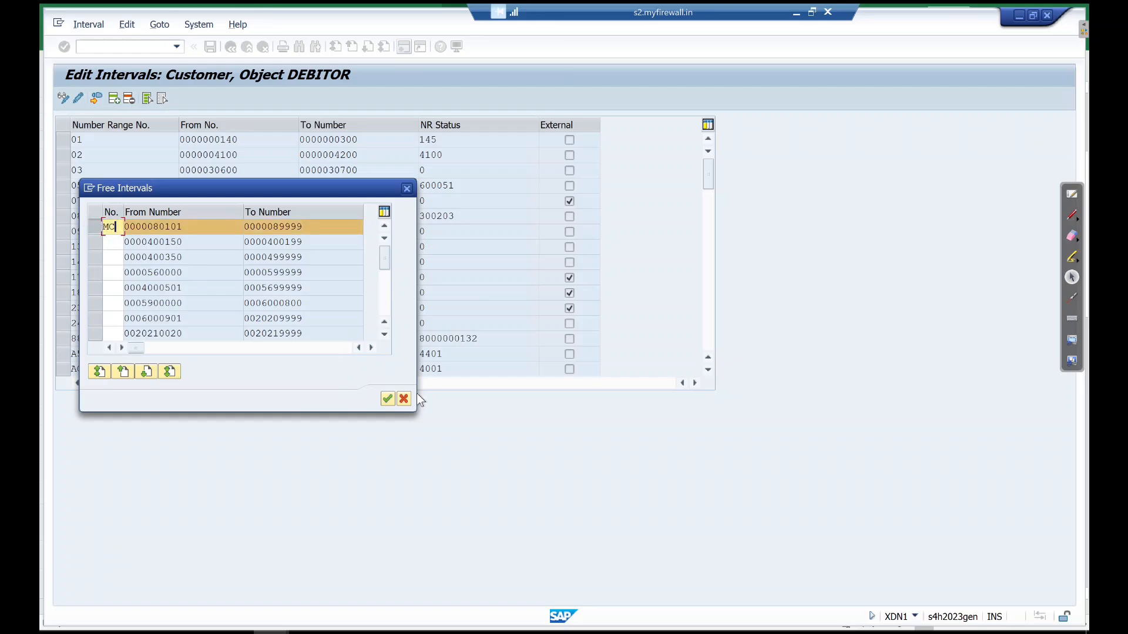
pyautogui.click(387, 399)
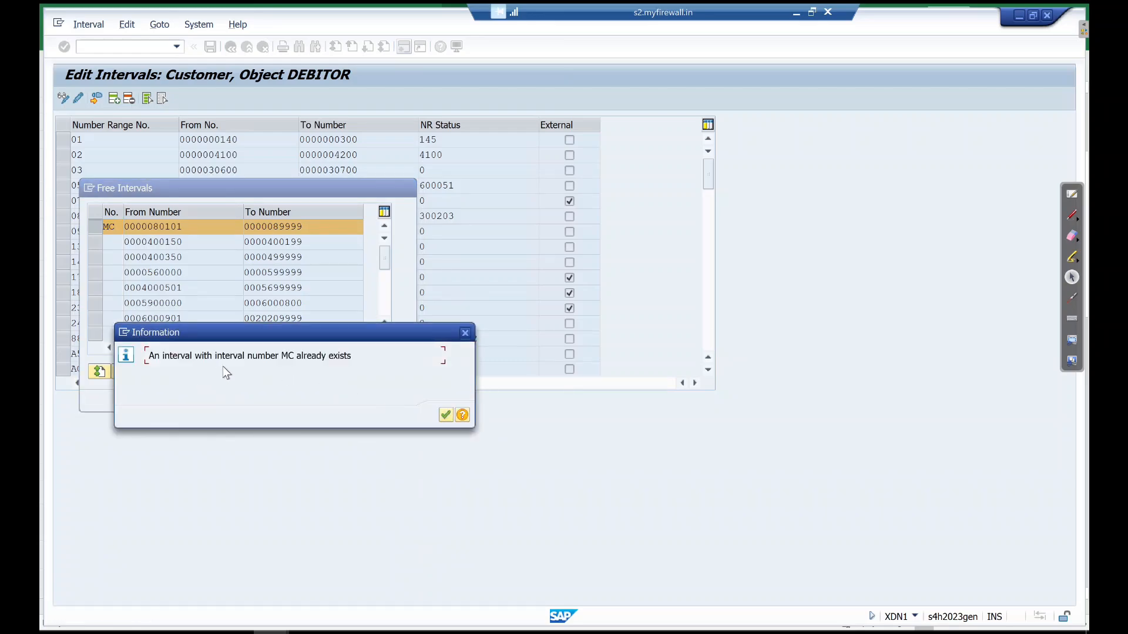
pyautogui.click(463, 336)
pyautogui.click(121, 229)
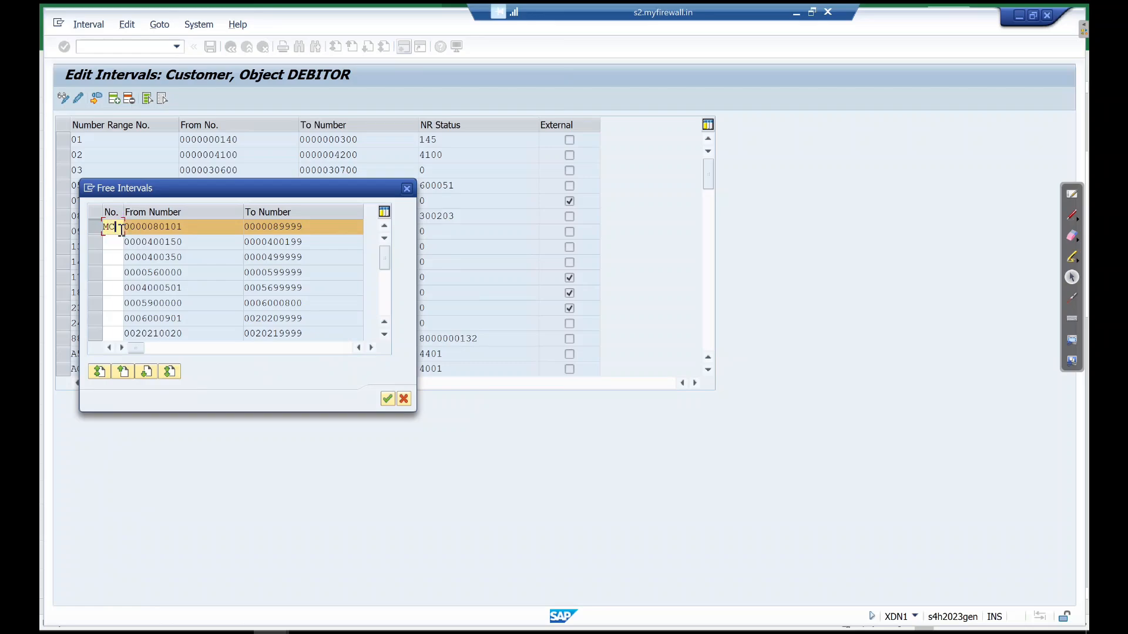
pyautogui.press('BackSpace')
pyautogui.write('D')
pyautogui.click(94, 224)
pyautogui.click(389, 399)
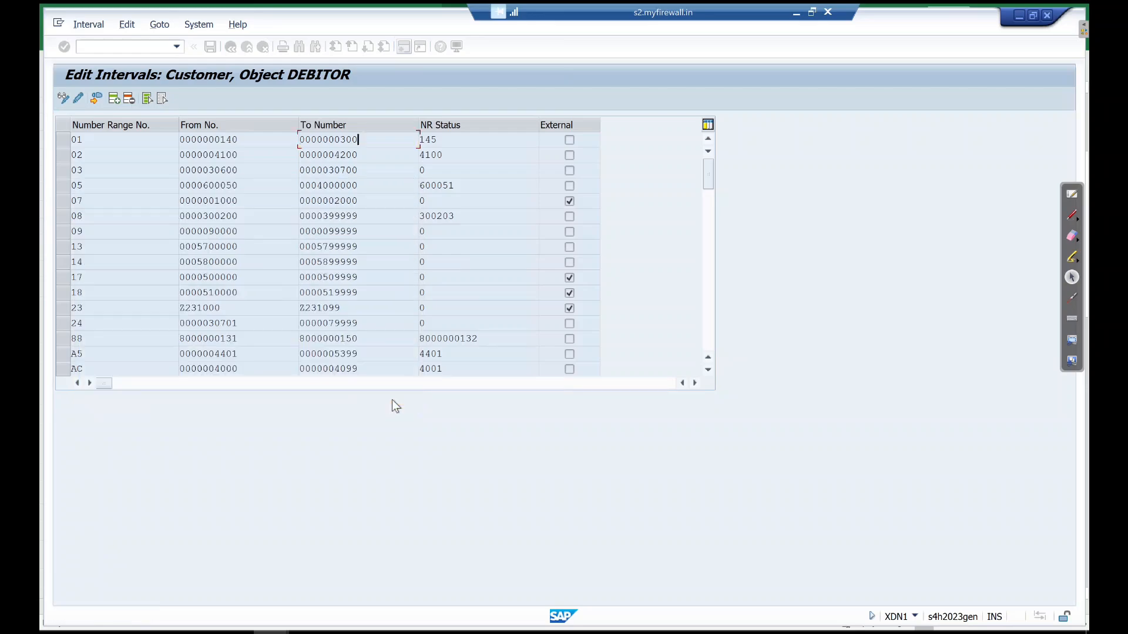
# Locate the MD row in the customer intervals table and check its From No. and To Number
pyautogui.scroll(-8, 425, 288)
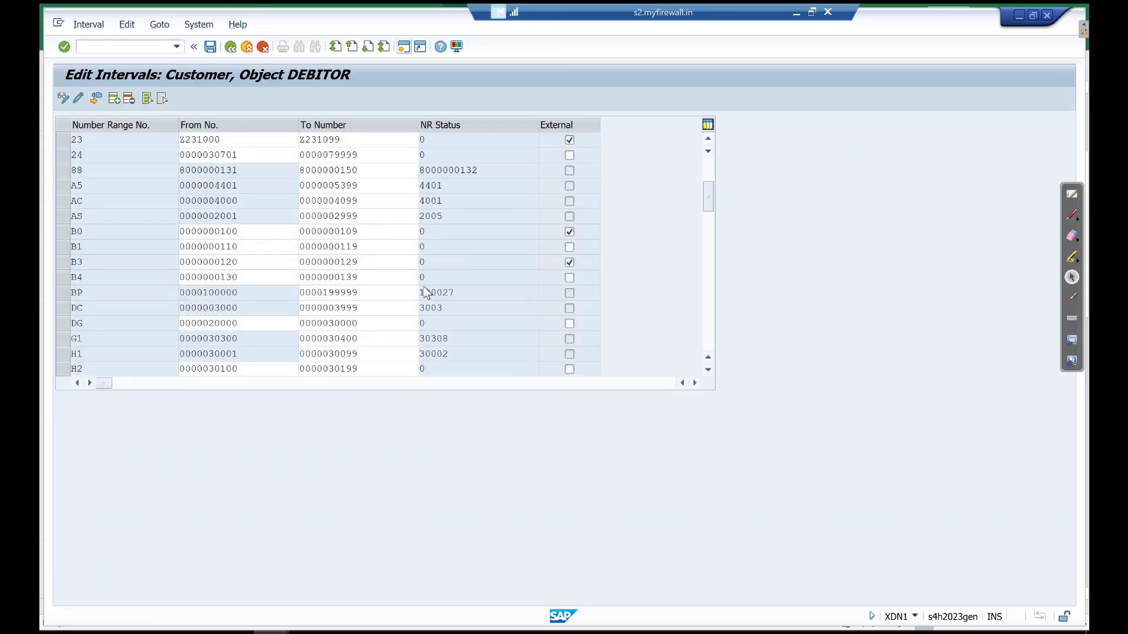
pyautogui.scroll(-6, 425, 292)
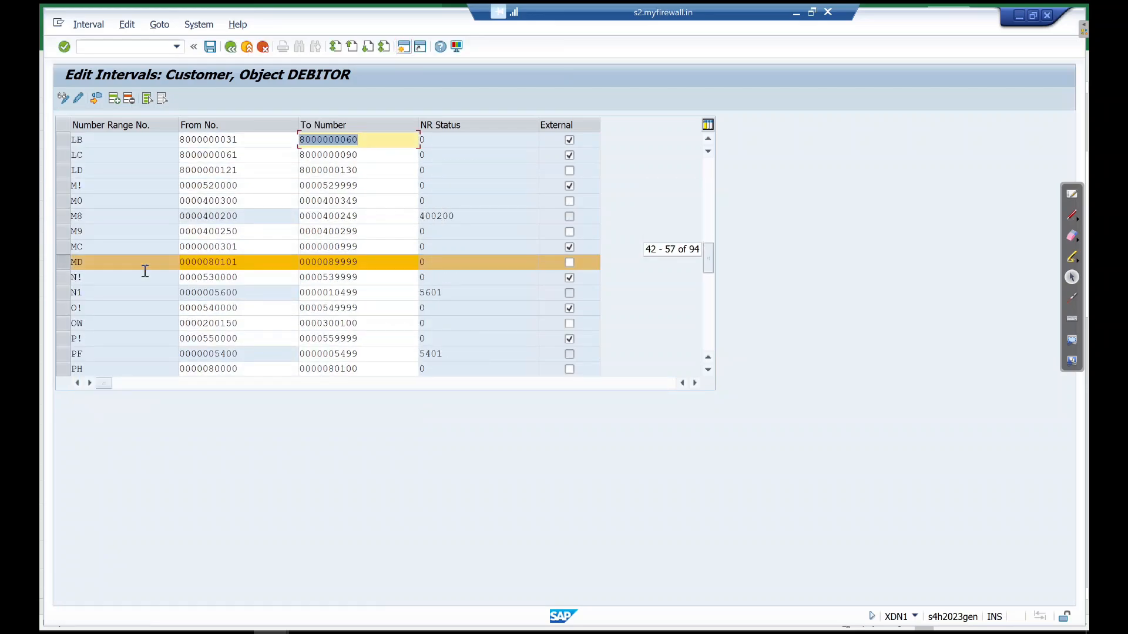
pyautogui.moveTo(265, 257); pyautogui.dragTo(212, 259)
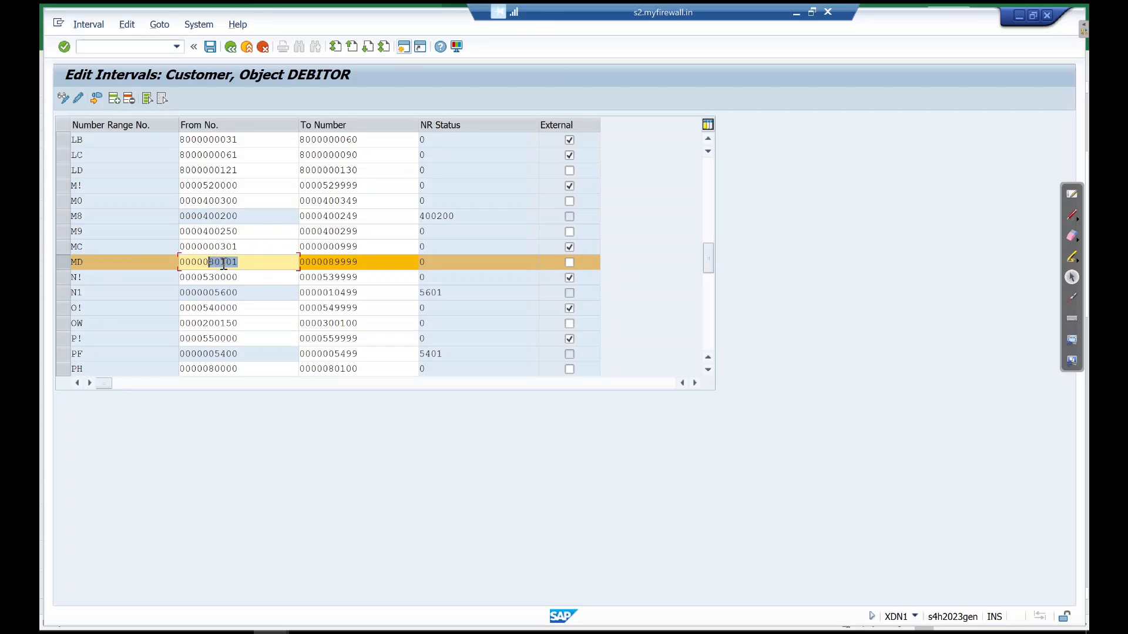
pyautogui.moveTo(367, 262); pyautogui.dragTo(285, 249)
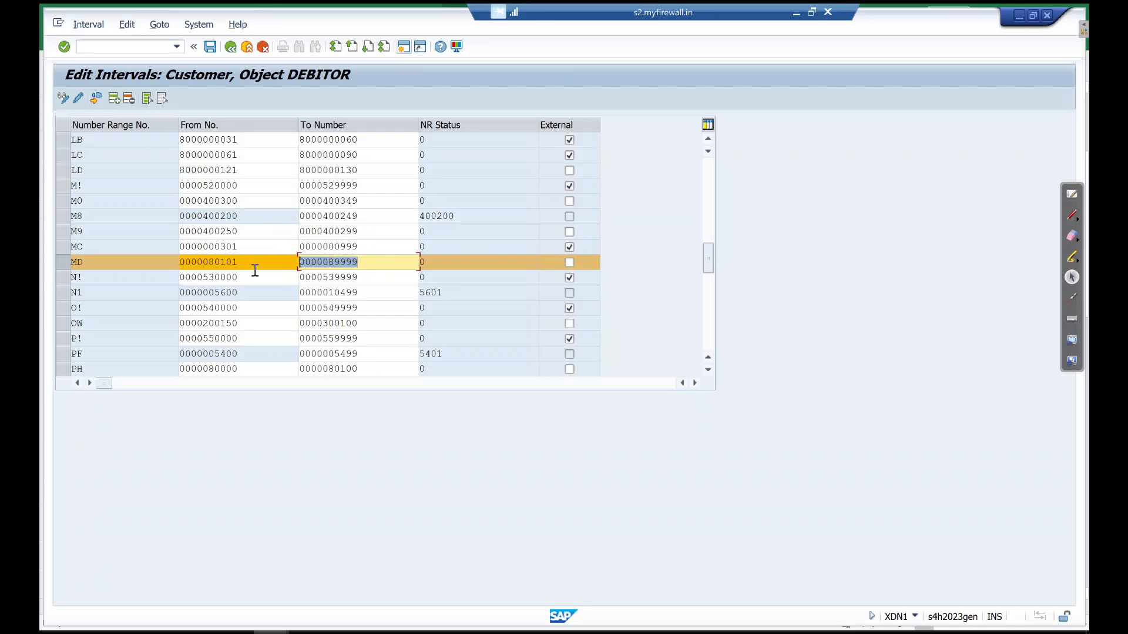
pyautogui.click(58, 268)
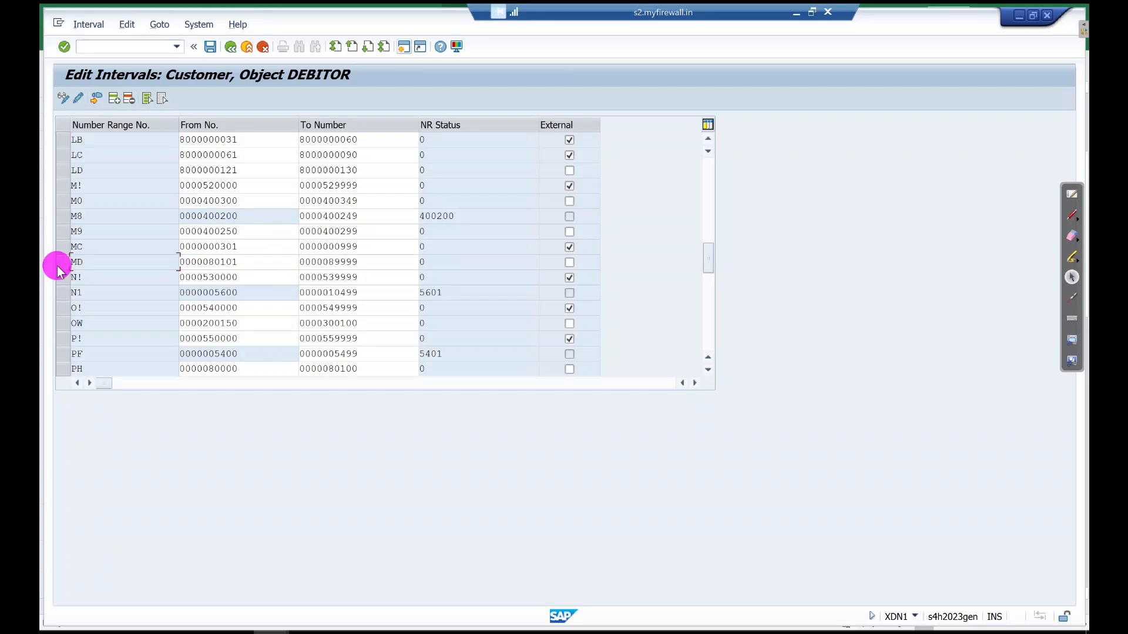
pyautogui.click(58, 267)
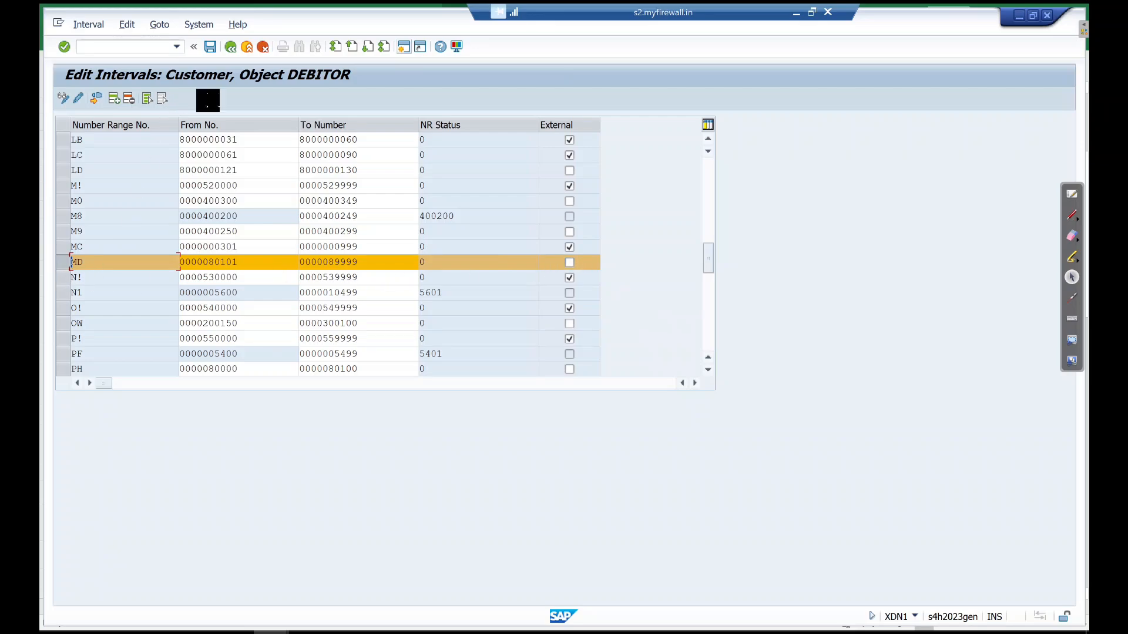
# Save the customer number range intervals, leave interval editing and switch to the configuration notes in Excel
pyautogui.click(210, 47)
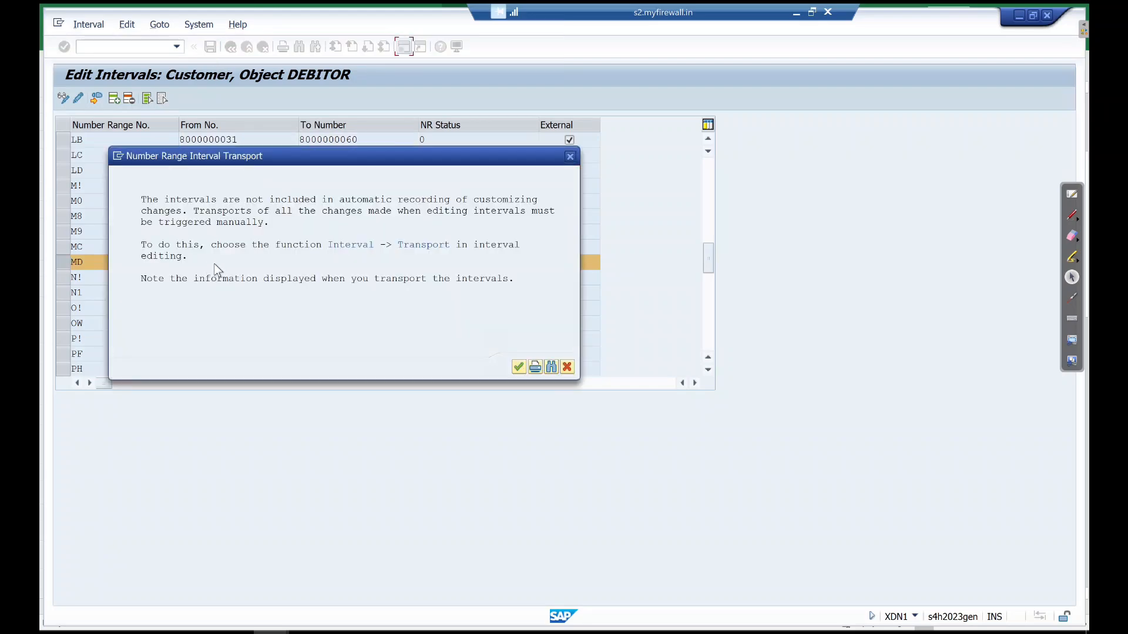
pyautogui.click(519, 367)
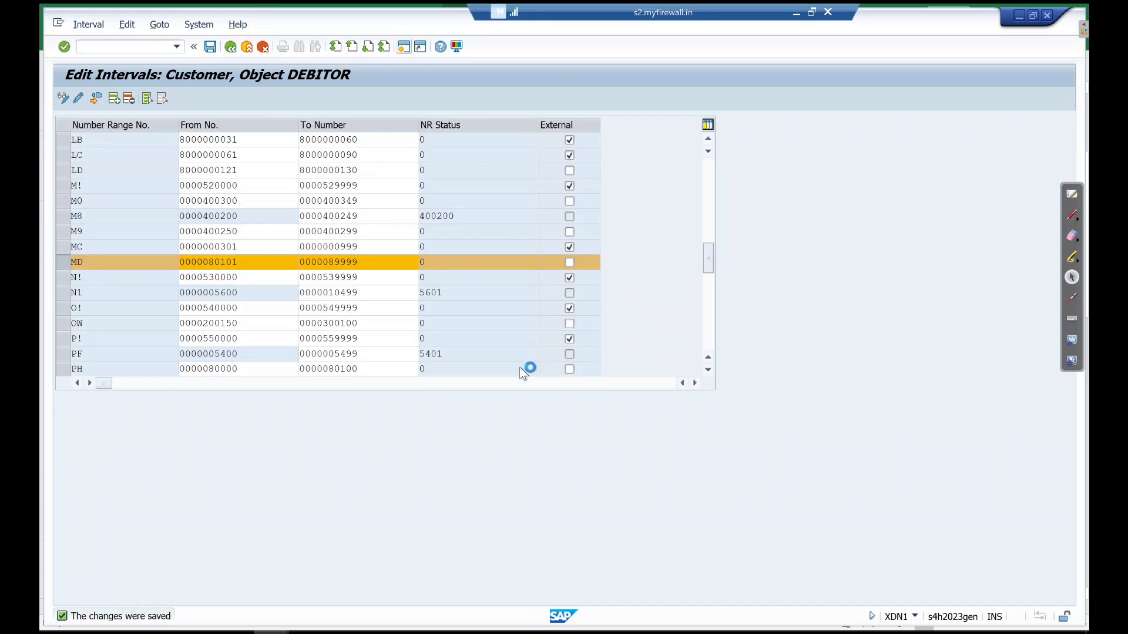
pyautogui.press('F3')
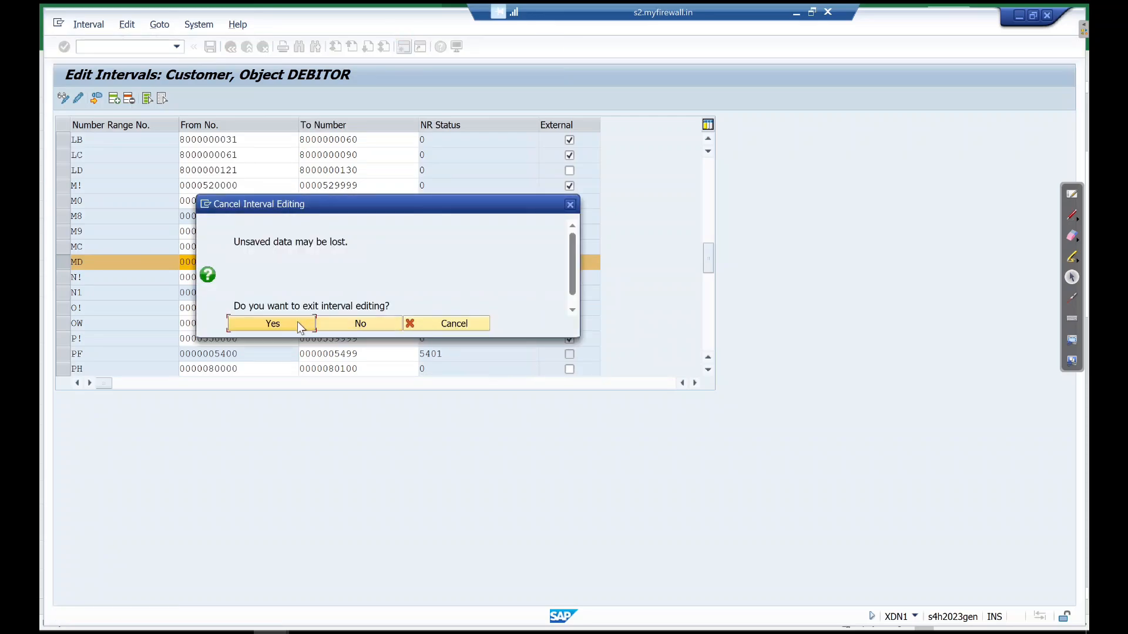
pyautogui.click(273, 324)
pyautogui.press('F3')
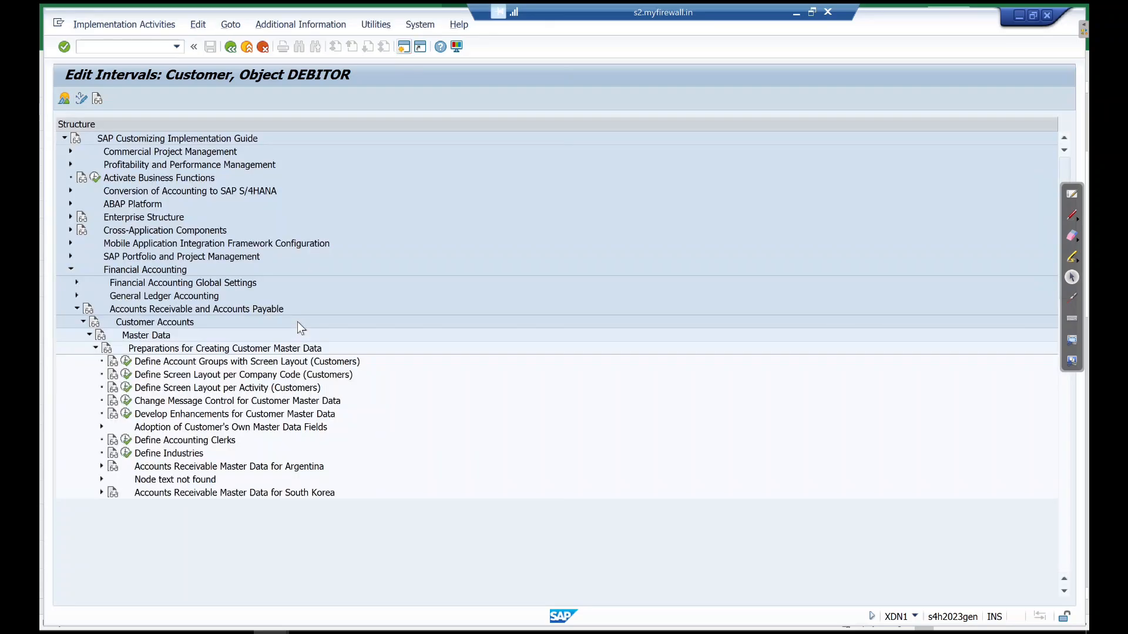
pyautogui.hotkey('alt', 'Tab')
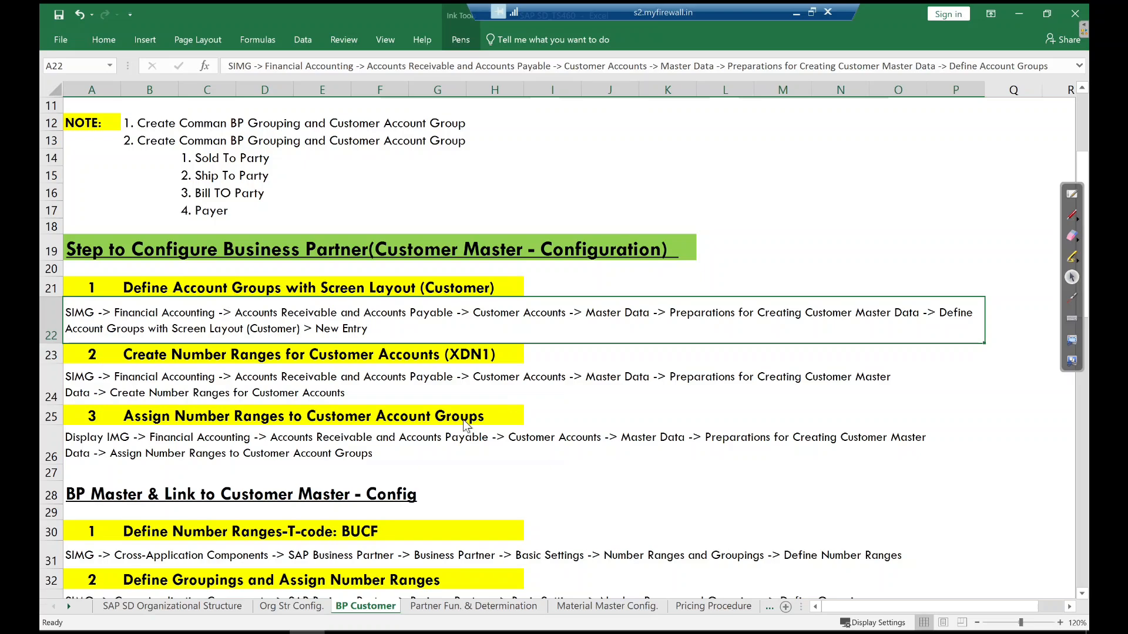
# Switch to SAP, open Assign Number Ranges to Customer Account Groups, and position the list at account group MCAG
pyautogui.hotkey('alt', 'Tab')
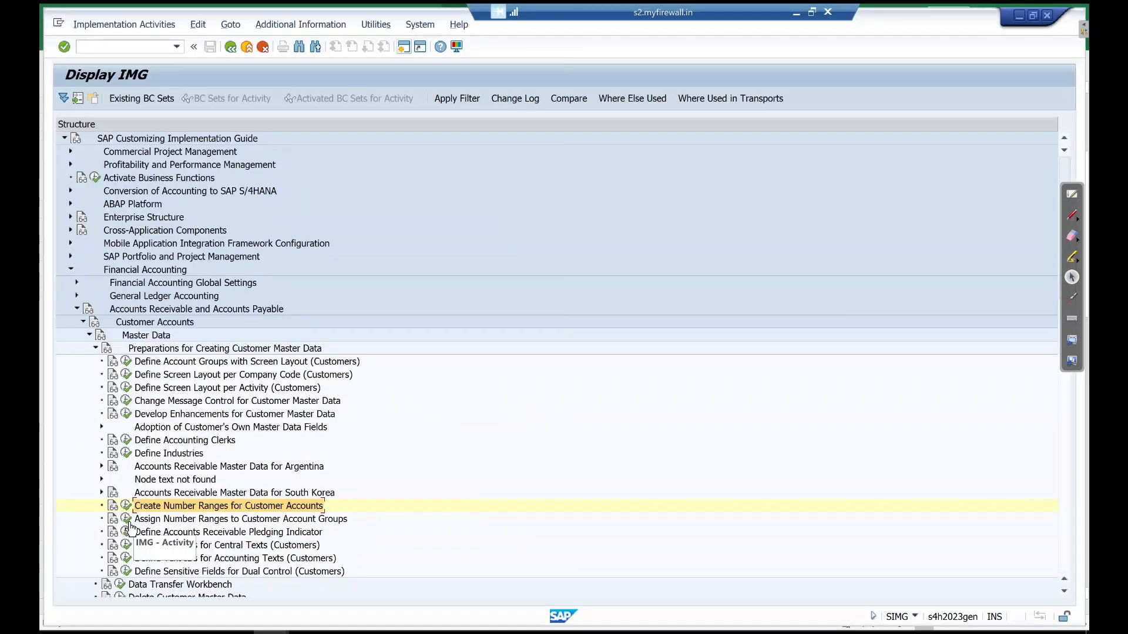
pyautogui.click(127, 520)
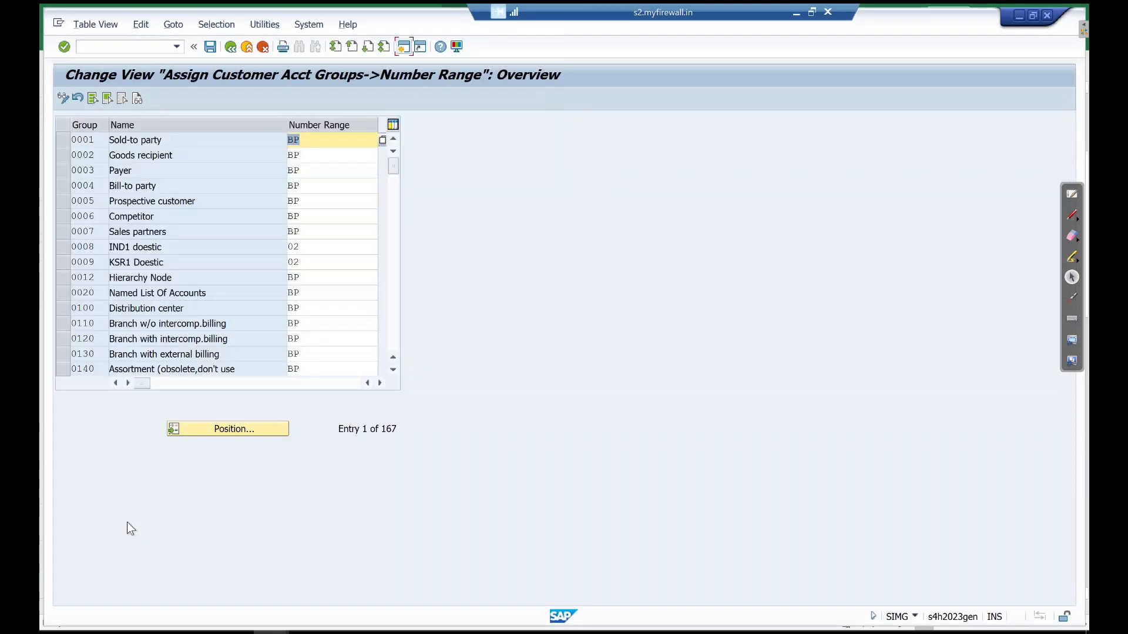
pyautogui.click(231, 434)
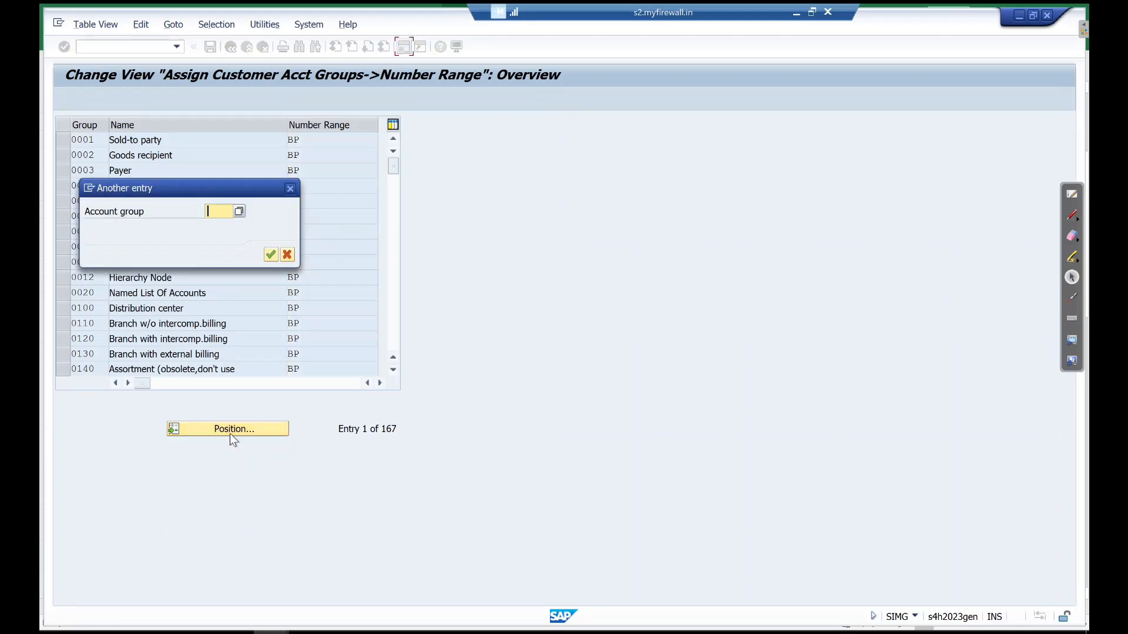
pyautogui.write('MCAG')
pyautogui.press('Return')
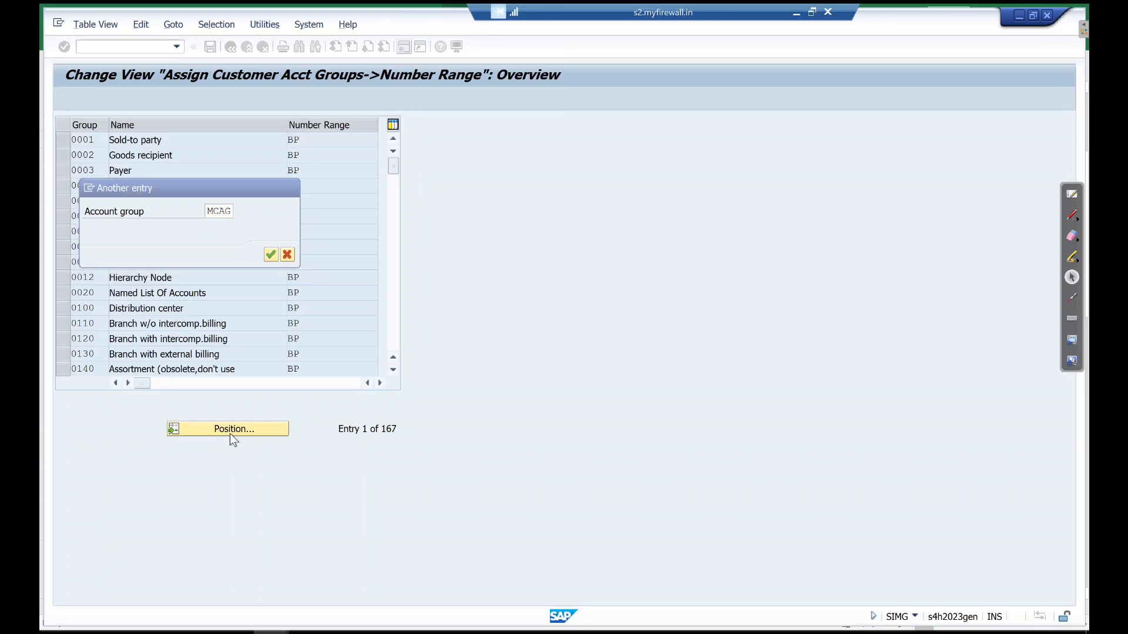
# Assign number range MD to account group MCAG and save it to the MACD COMPANY customizing request
pyautogui.click(316, 142)
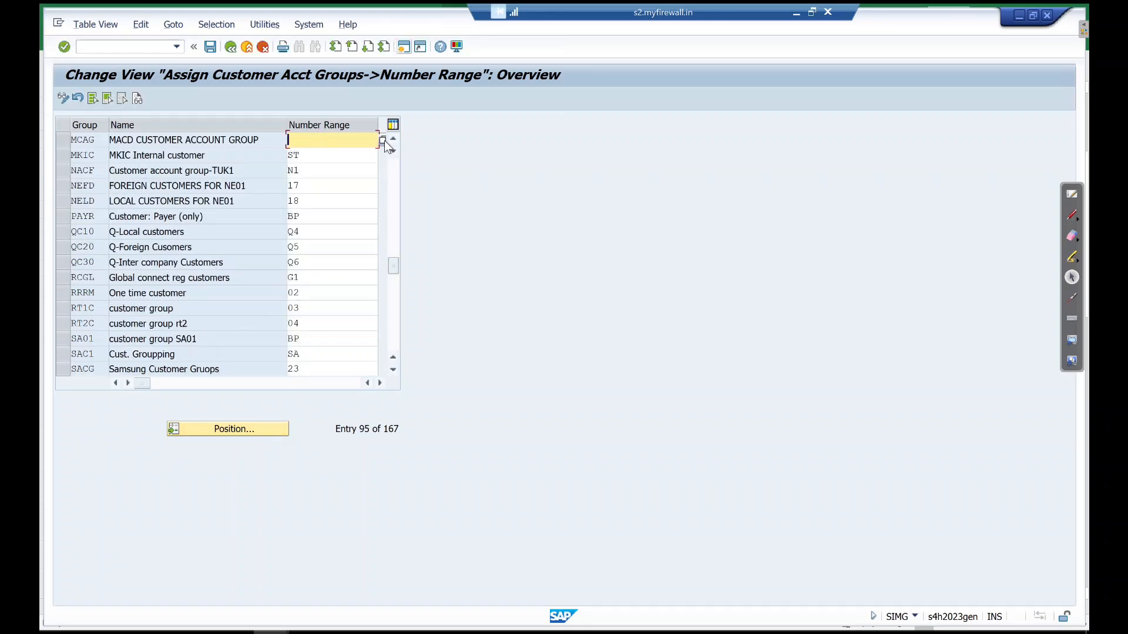
pyautogui.click(382, 143)
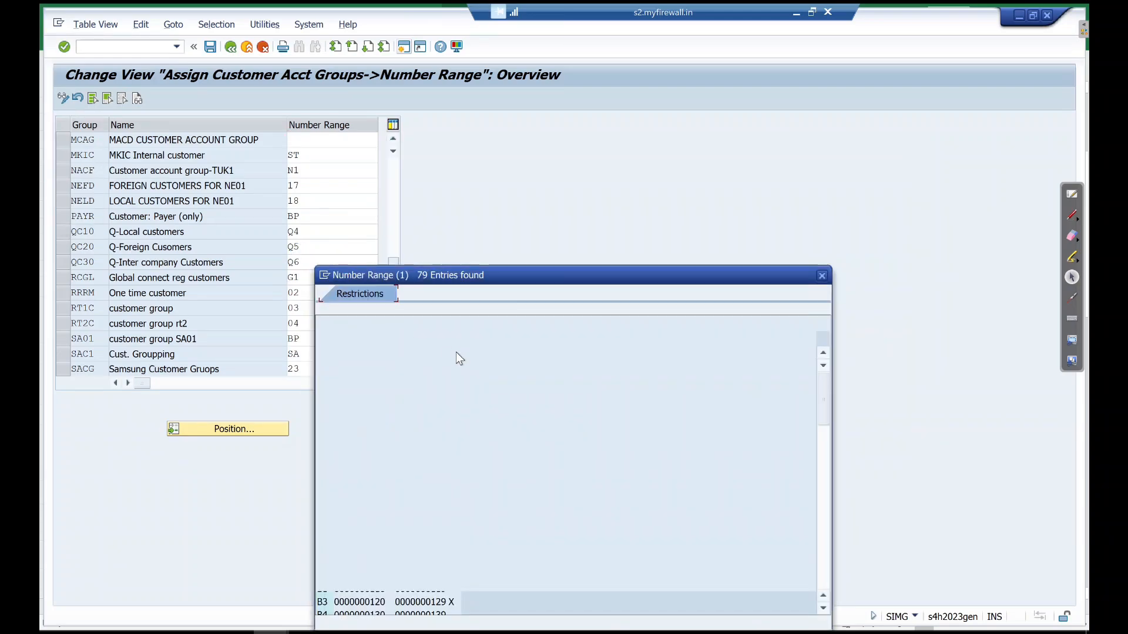
pyautogui.scroll(-10, 456, 352)
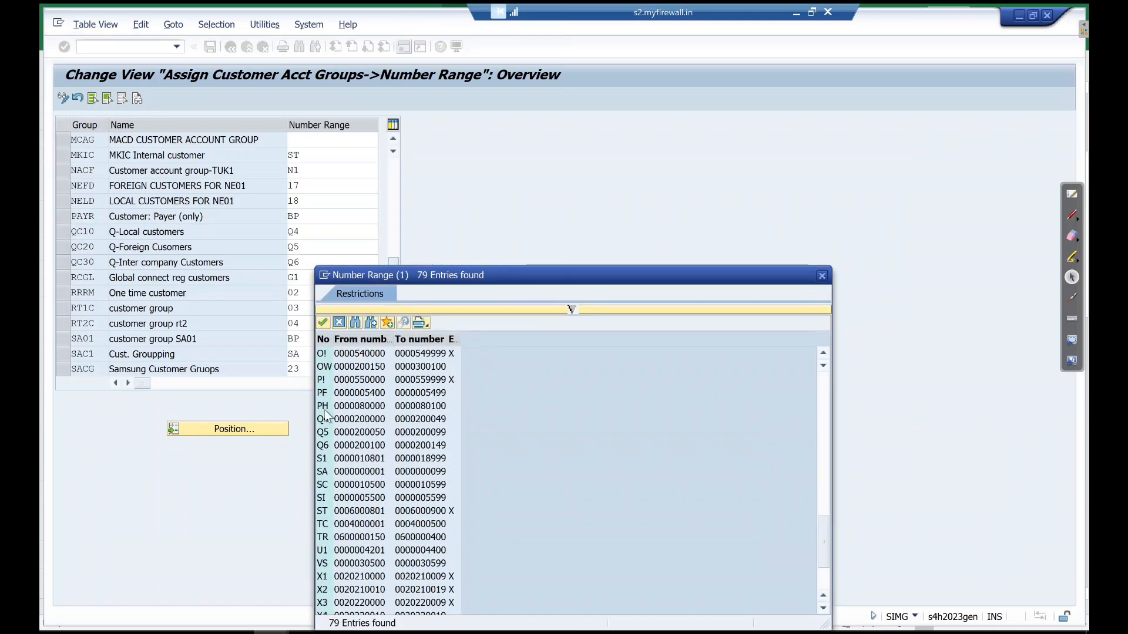
pyautogui.scroll(2, 326, 414)
pyautogui.doubleClick(344, 380)
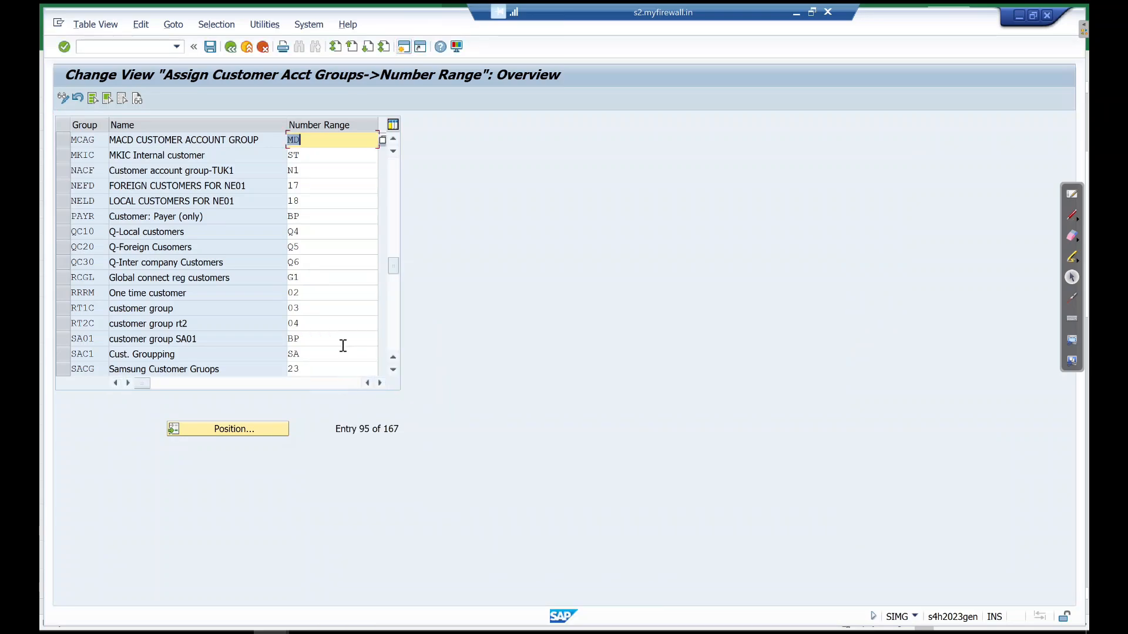
pyautogui.hotkey('ctrl', 's')
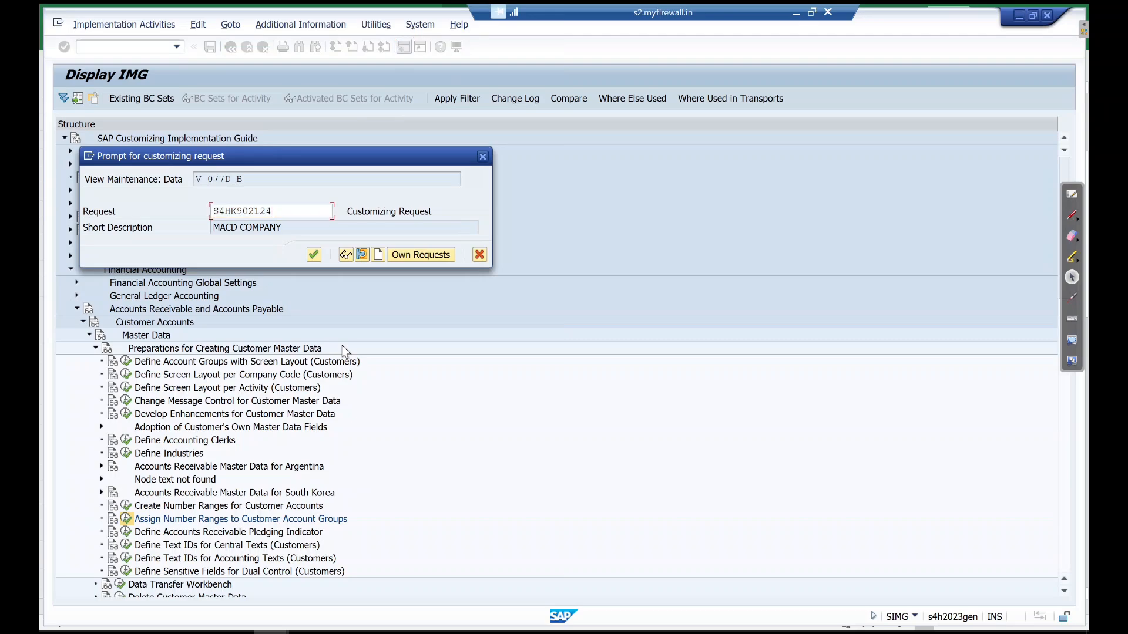
pyautogui.press('Return')
pyautogui.press('F3')
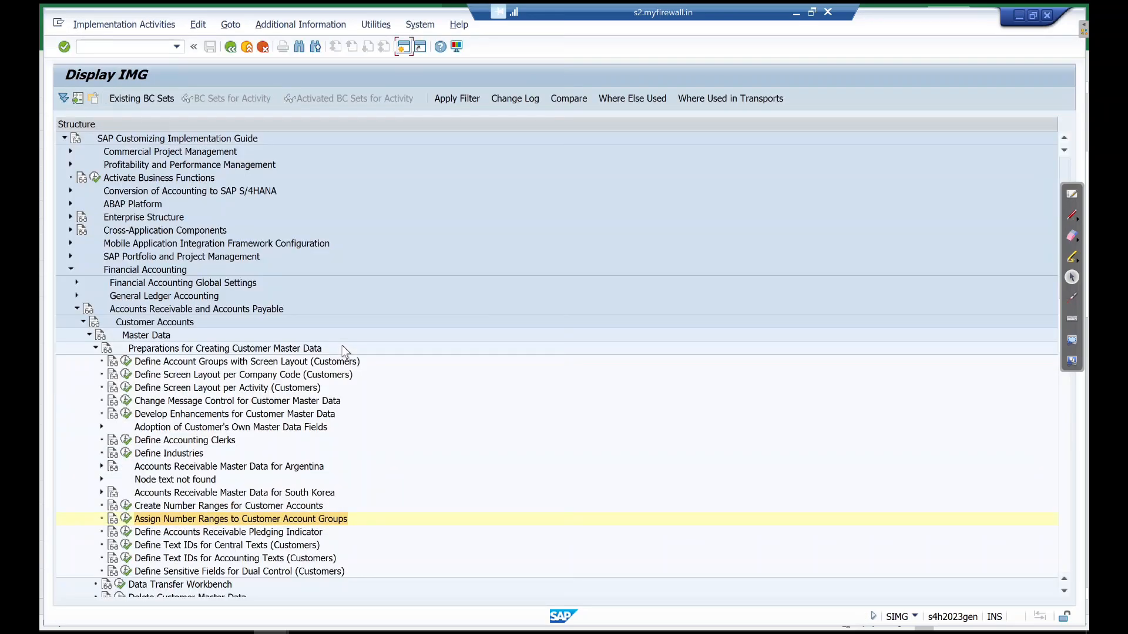
# Collapse the expanded Financial Accounting branch of the IMG tree, from Preparations for Creating Customer Master Data upward
pyautogui.click(342, 345)
pyautogui.press('Left')
pyautogui.press('Left')
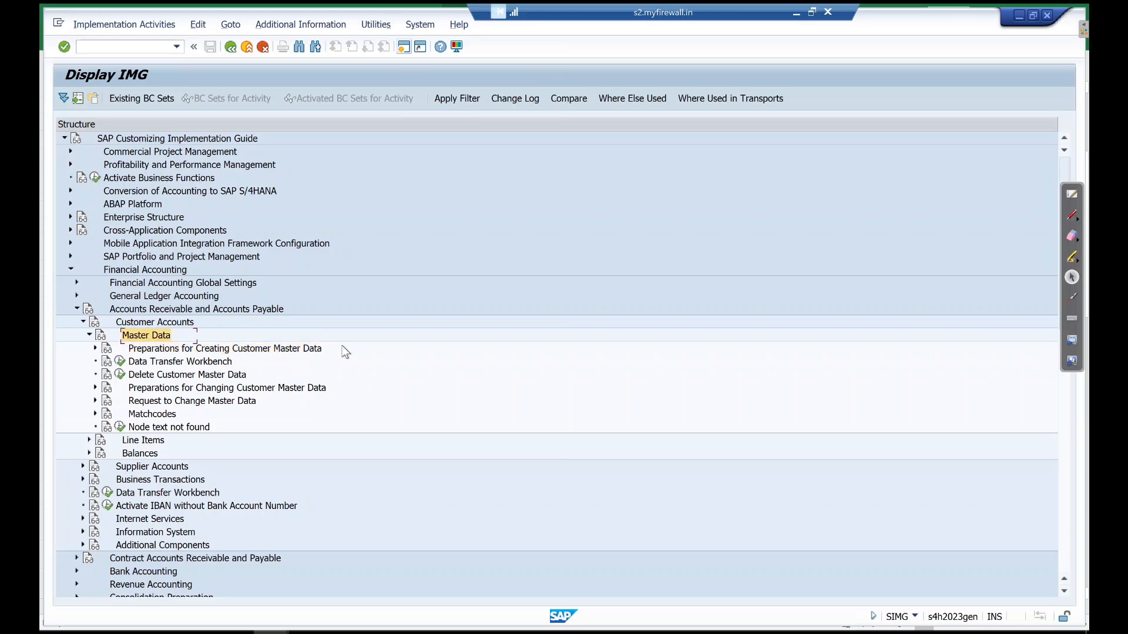
pyautogui.press('Left')
pyautogui.press('Left')
pyautogui.press('Left')
pyautogui.press('Left')
pyautogui.press('Left')
pyautogui.press('Left')
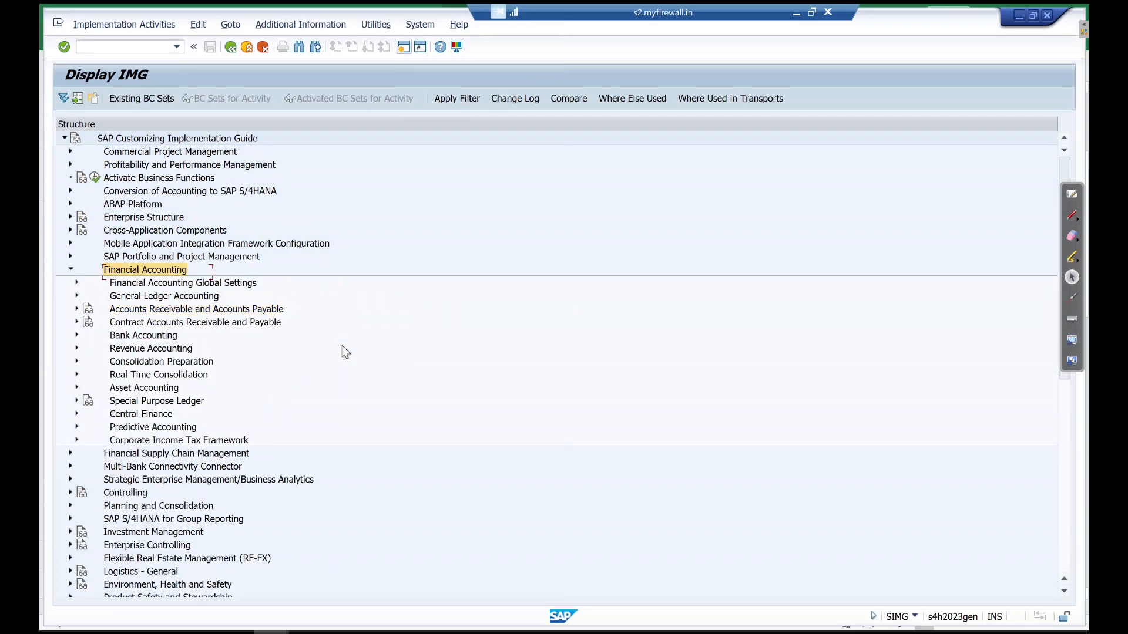
pyautogui.press('Left')
# Switch to the Excel notes and review the Define Number Ranges (BUCF) step under BP Master & Link to Customer Master
pyautogui.hotkey('alt', 'Tab')
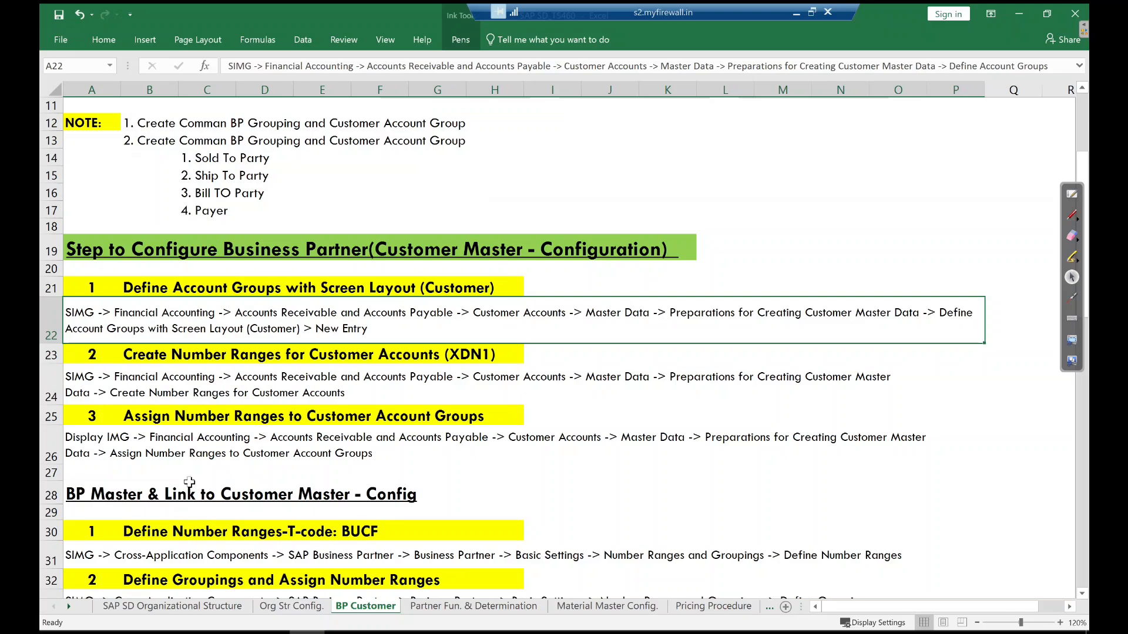
pyautogui.scroll(-2, 189, 482)
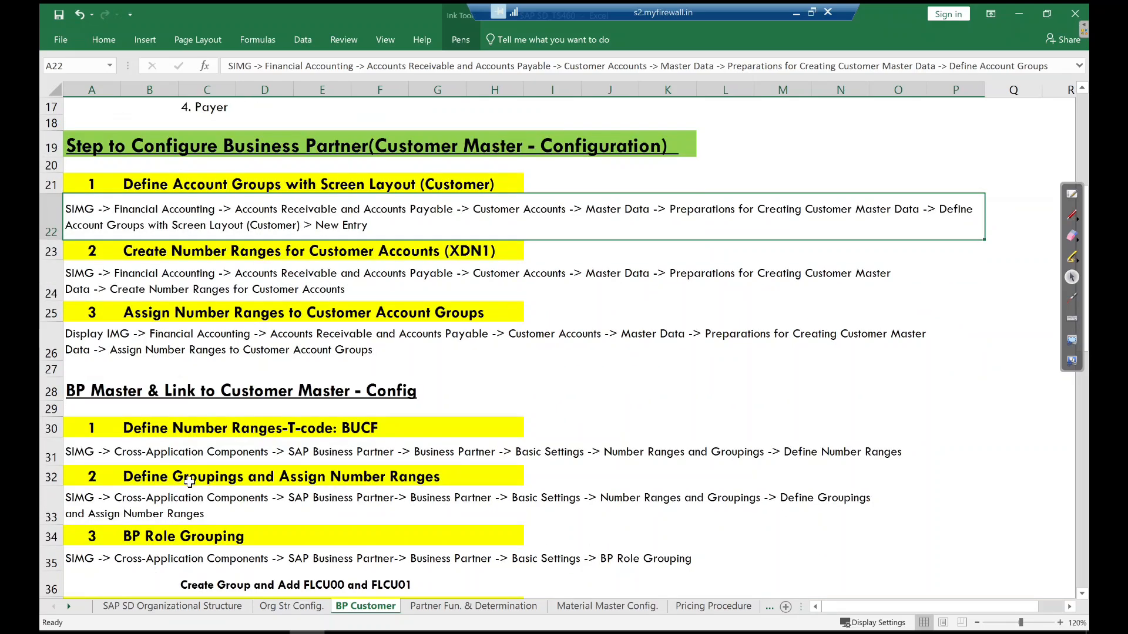
pyautogui.scroll(-1, 189, 482)
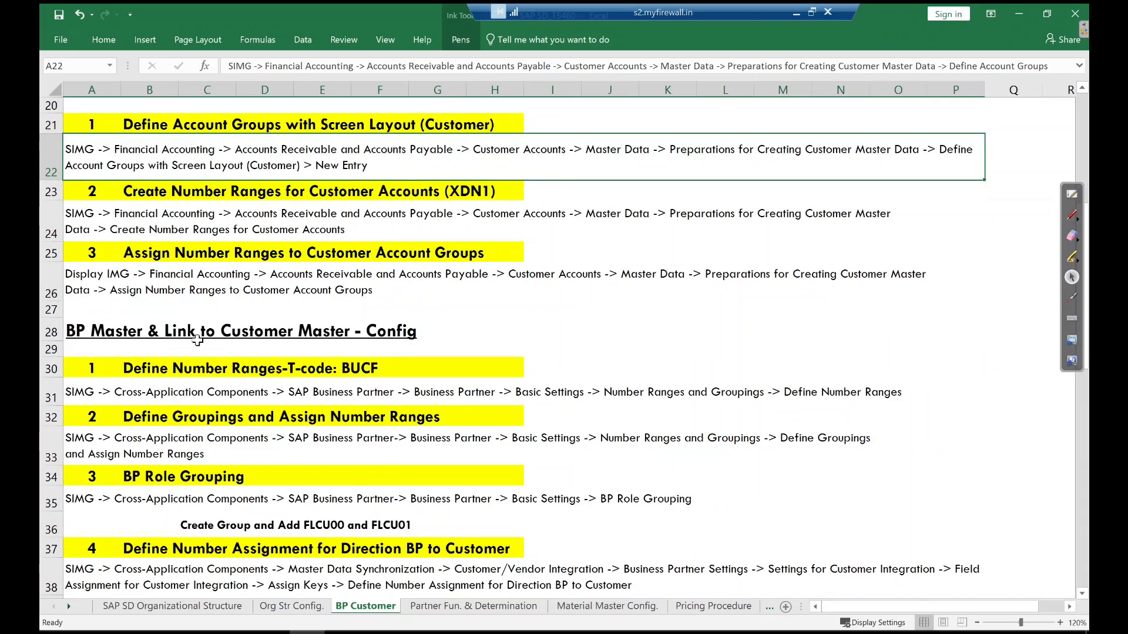
pyautogui.click(176, 368)
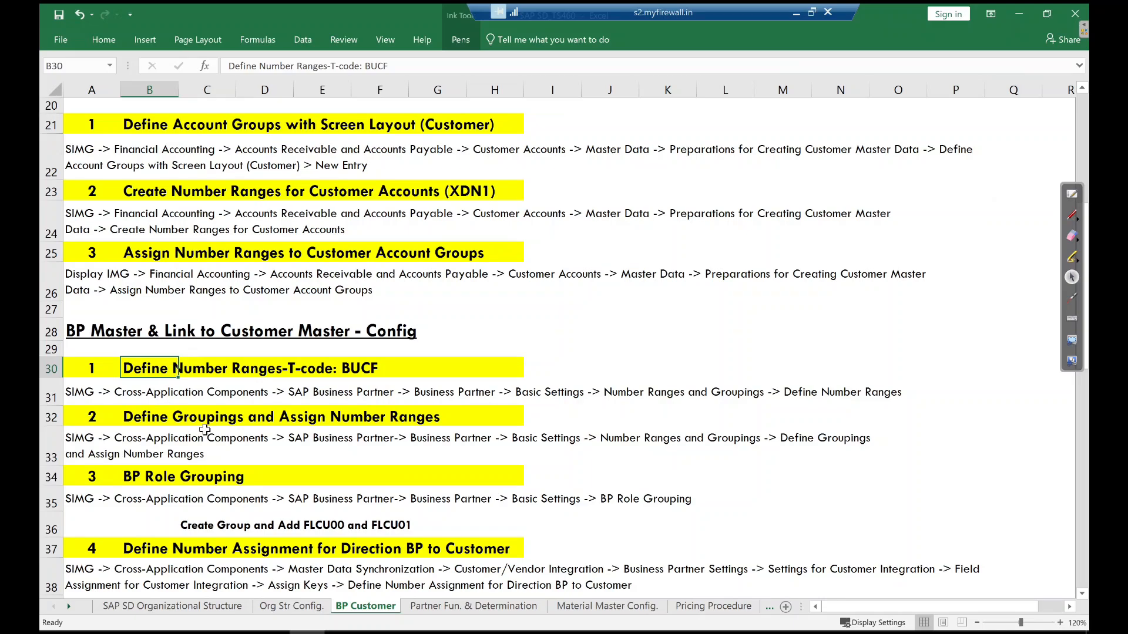
pyautogui.moveTo(91, 372); pyautogui.dragTo(382, 374)
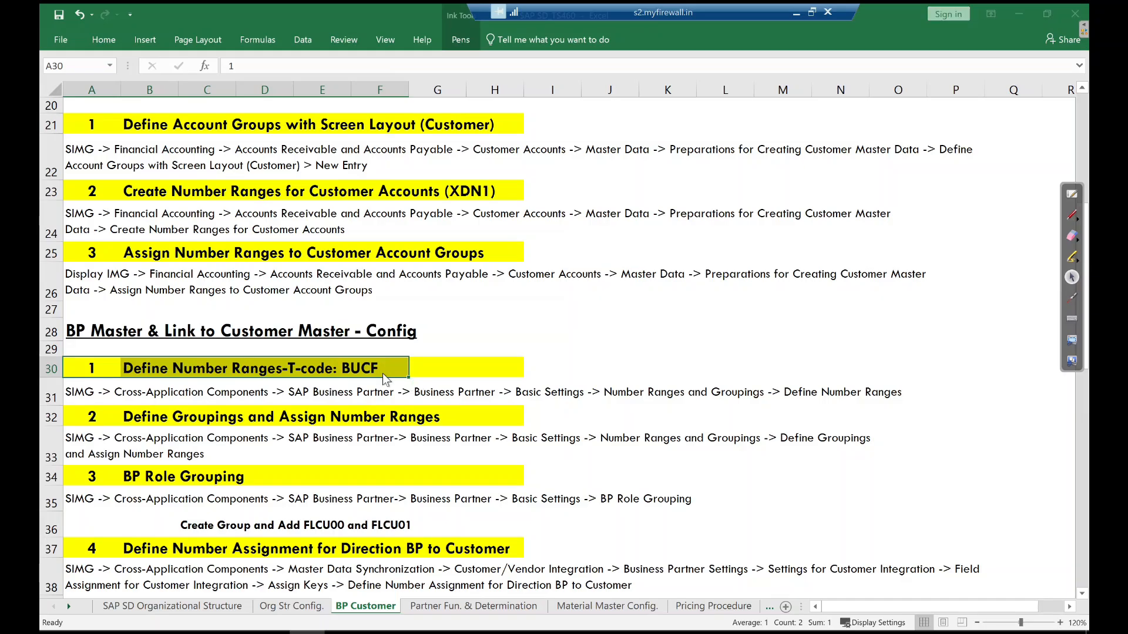
pyautogui.hotkey('alt', 'Tab')
pyautogui.hotkey('alt', 'Tab')
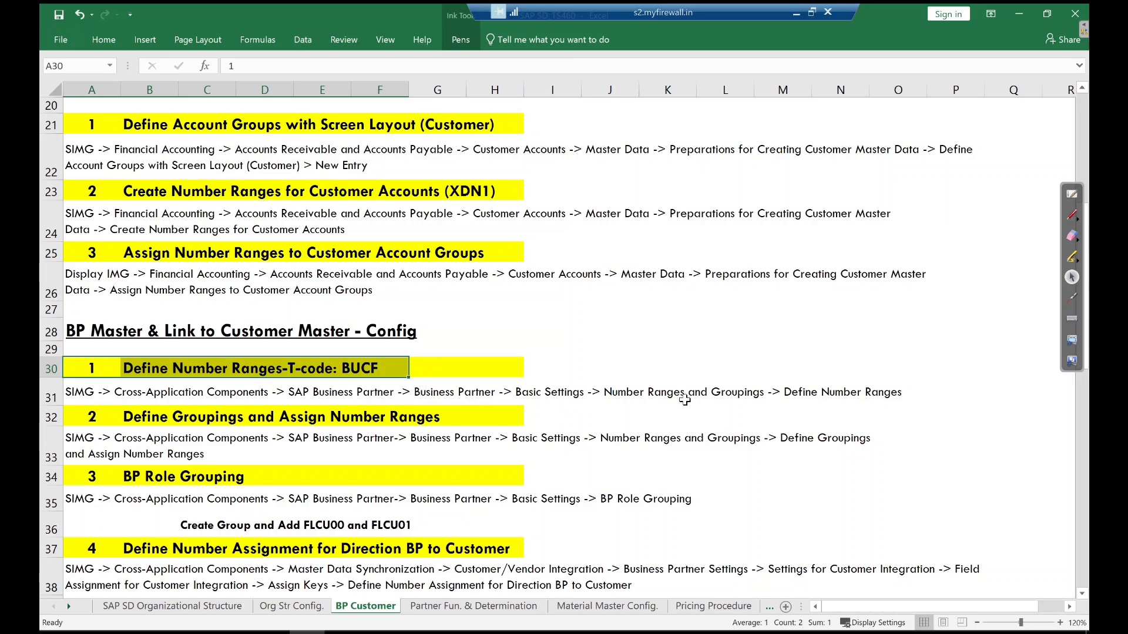
# Switch back to SAP and expand Cross-Application Components and its SAP Business Partner node in the IMG tree
pyautogui.hotkey('alt', 'Tab')
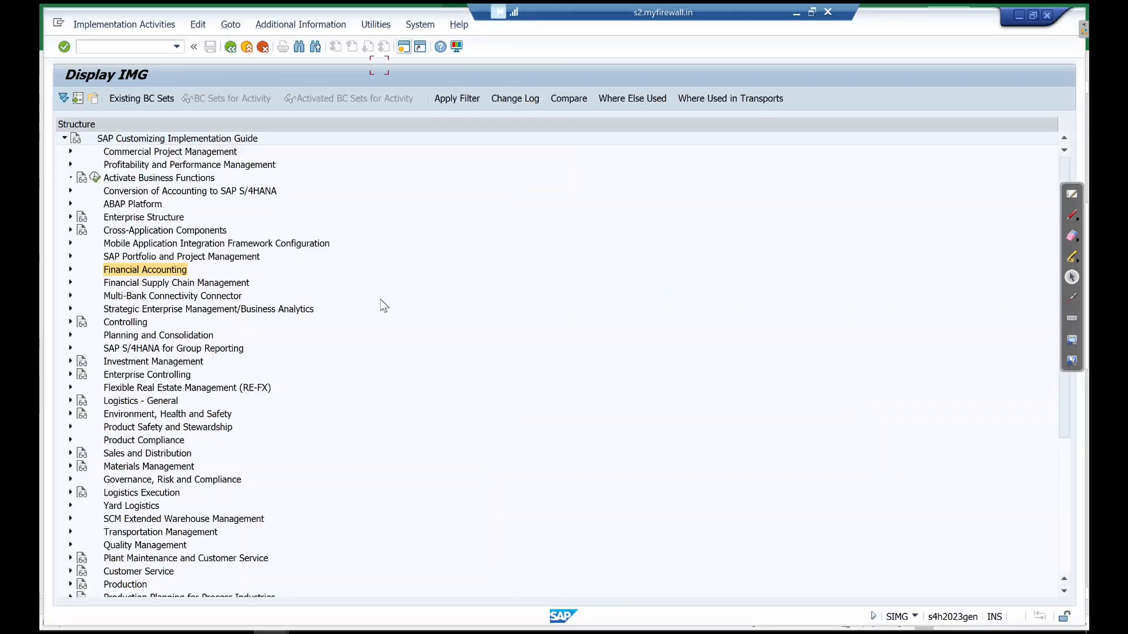
pyautogui.doubleClick(121, 231)
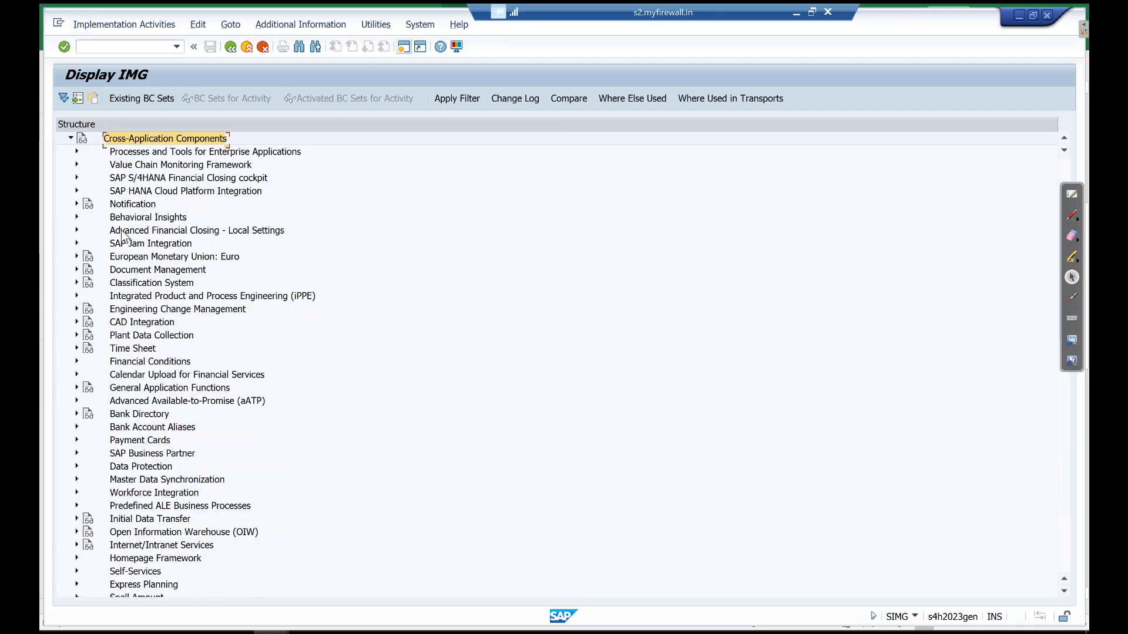
pyautogui.press('Down')
pyautogui.press('Down')
pyautogui.press('Down')
pyautogui.press('Down')
pyautogui.press('Down')
pyautogui.press('Down')
pyautogui.press('Down')
pyautogui.press('Down')
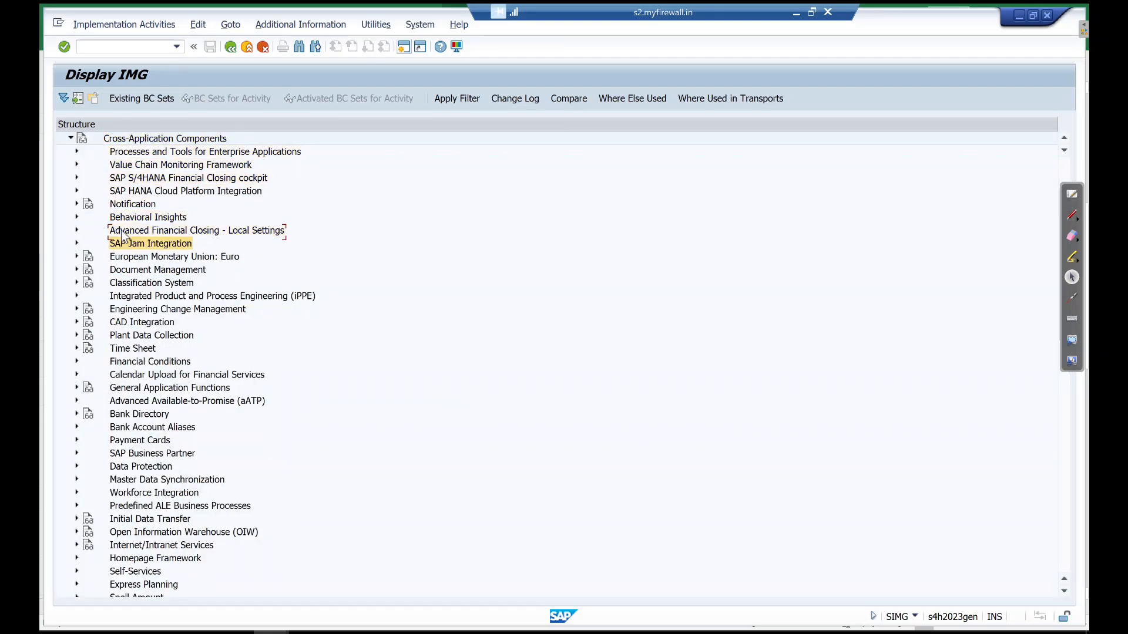
pyautogui.press('Down')
pyautogui.press('Down')
pyautogui.press('Down')
pyautogui.press('Down')
pyautogui.press('Down')
pyautogui.press('Down')
pyautogui.press('Down')
pyautogui.press('Down')
pyautogui.press('Down')
pyautogui.press('Down')
pyautogui.press('Down')
pyautogui.press('Down')
pyautogui.press('Down')
pyautogui.press('Down')
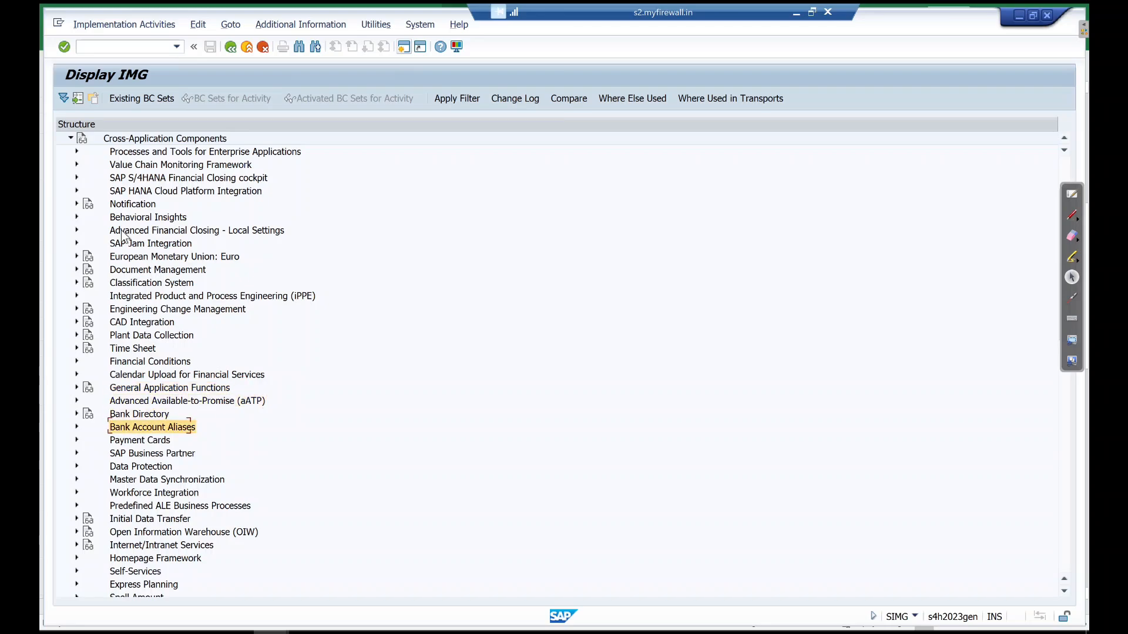
pyautogui.press('Down')
pyautogui.press('Down')
pyautogui.press('Right')
# Expand Business Partner, Basic Settings, and Number Ranges and Groupings under SAP Business Partner
pyautogui.press('Down')
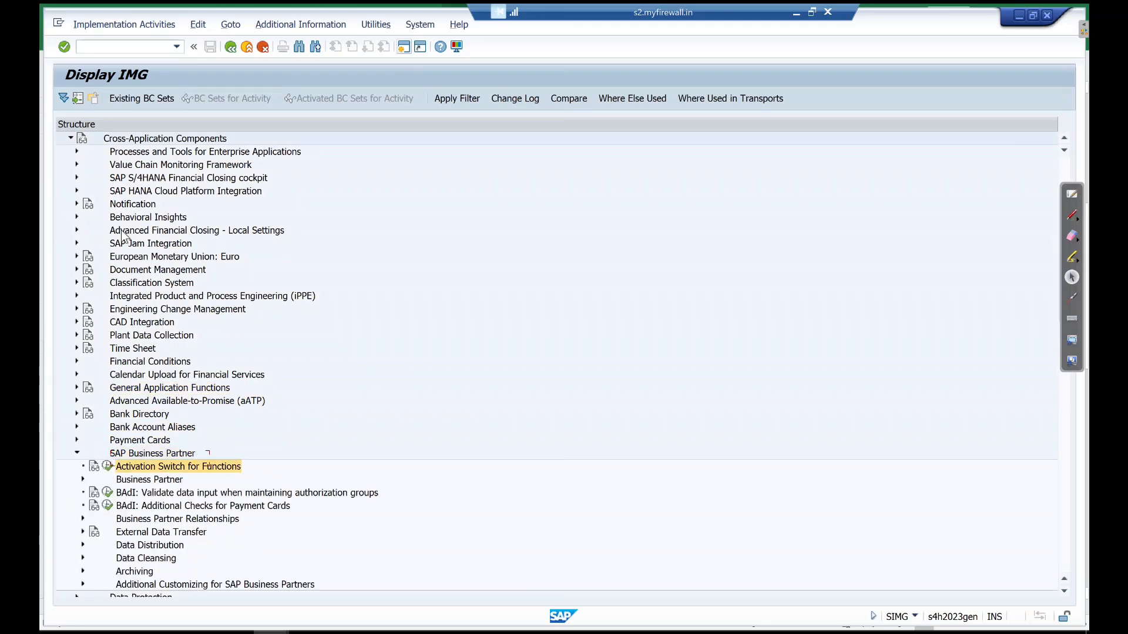
pyautogui.press('Down')
pyautogui.press('Right')
pyautogui.press('Down')
pyautogui.press('Right')
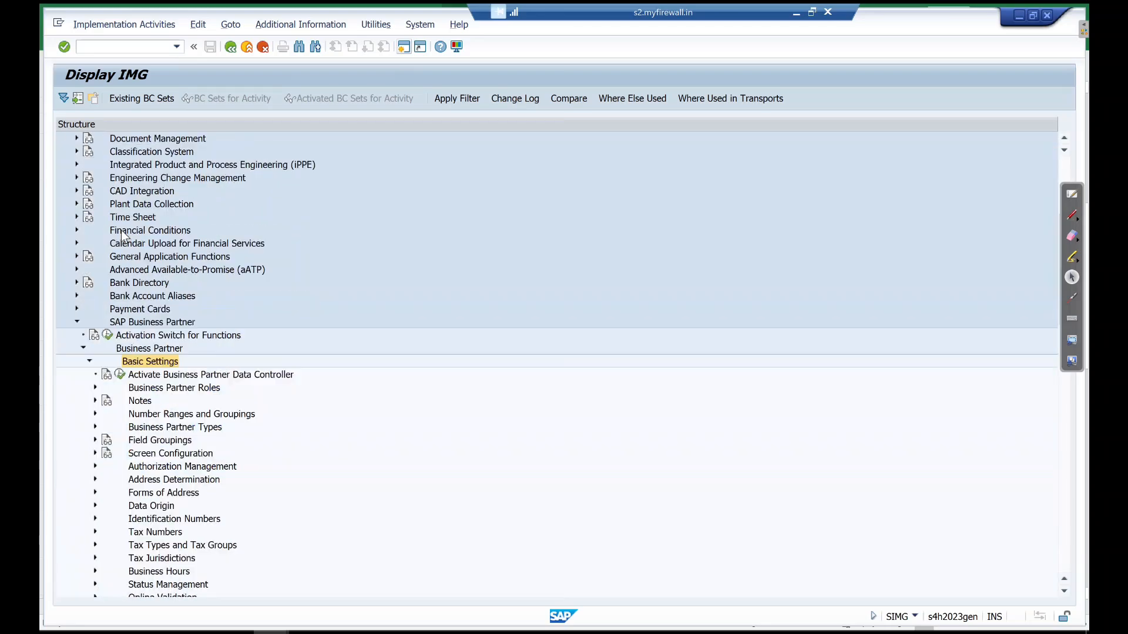
pyautogui.press('Down')
pyautogui.press('Down')
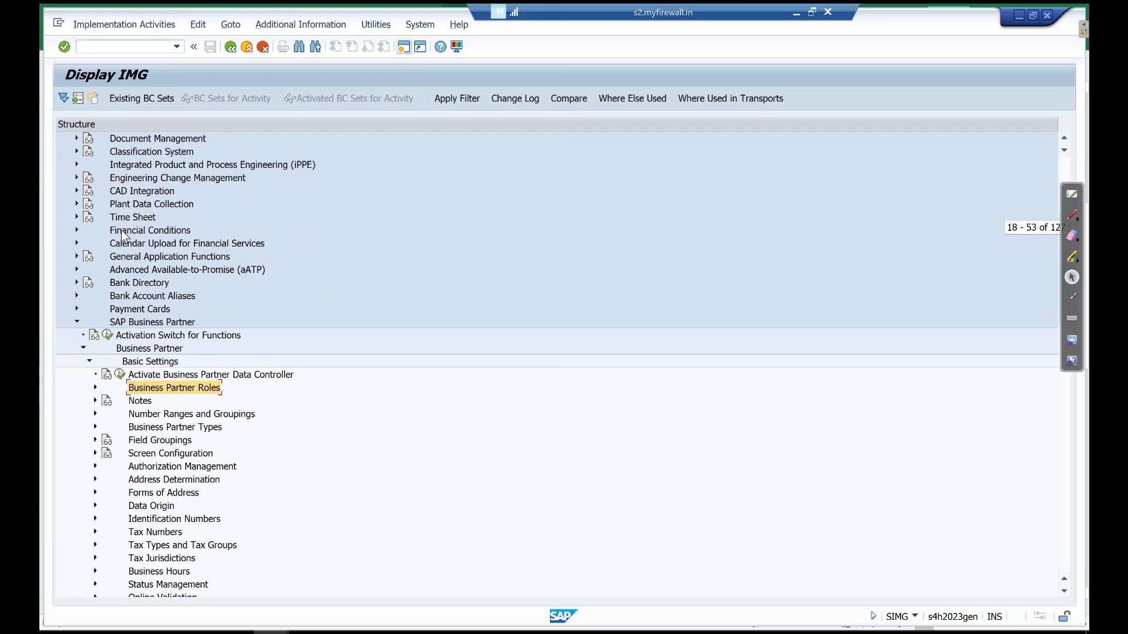
pyautogui.press('Down')
pyautogui.press('Down')
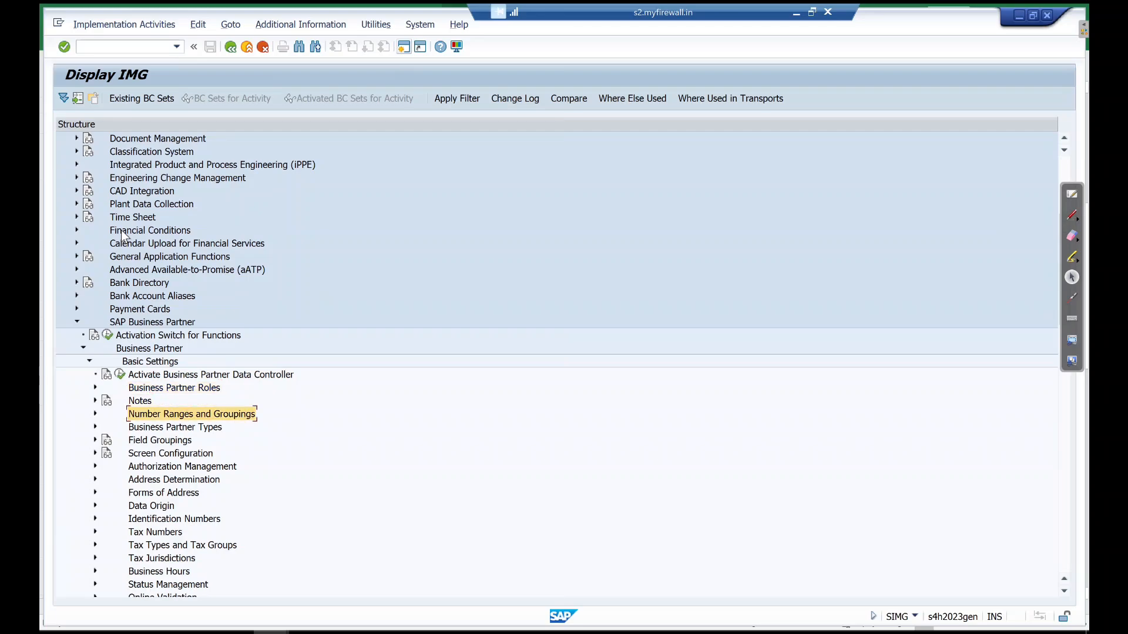
pyautogui.press('Right')
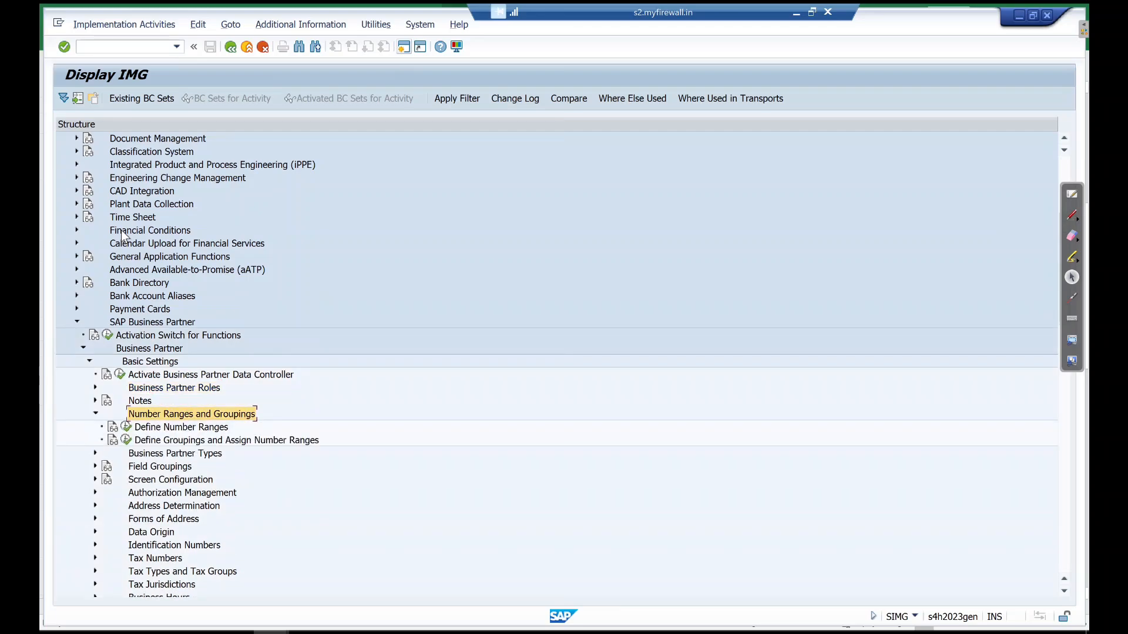
# Run the Define Number Ranges activity and open the BU_PARTNER intervals for editing
pyautogui.press('Down')
pyautogui.press('Left')
pyautogui.press('Return')
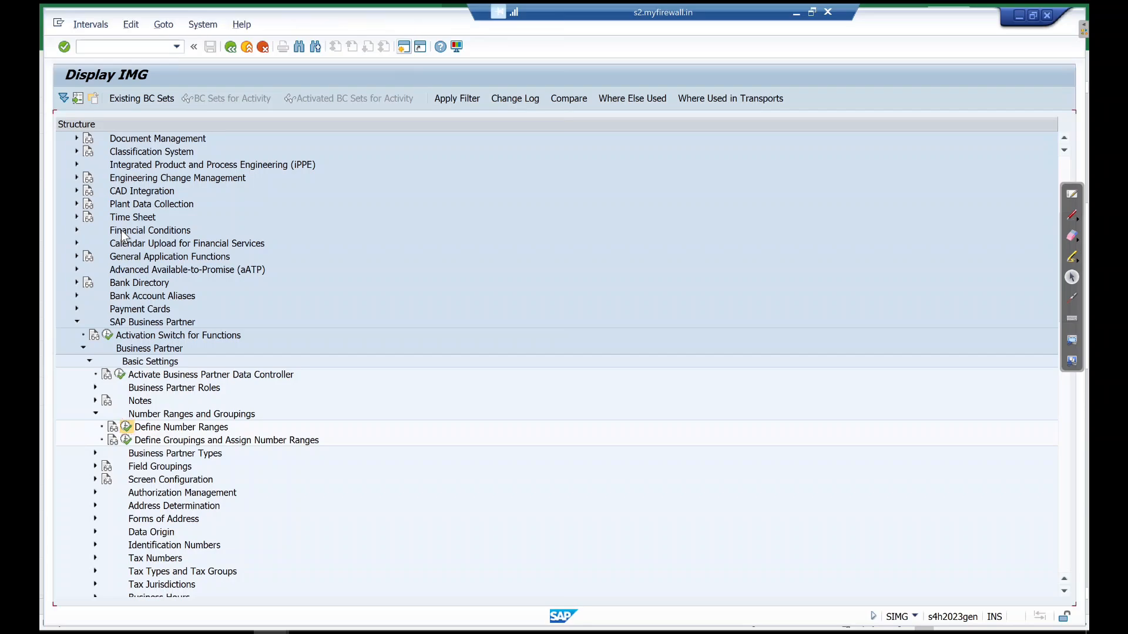
pyautogui.click(223, 157)
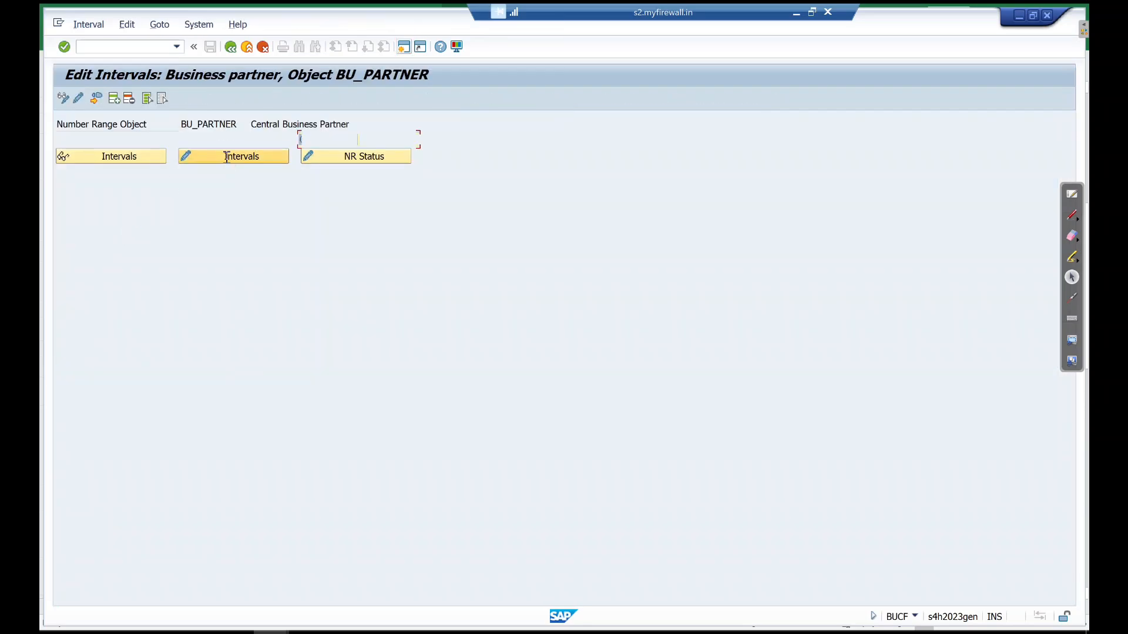
pyautogui.click(96, 98)
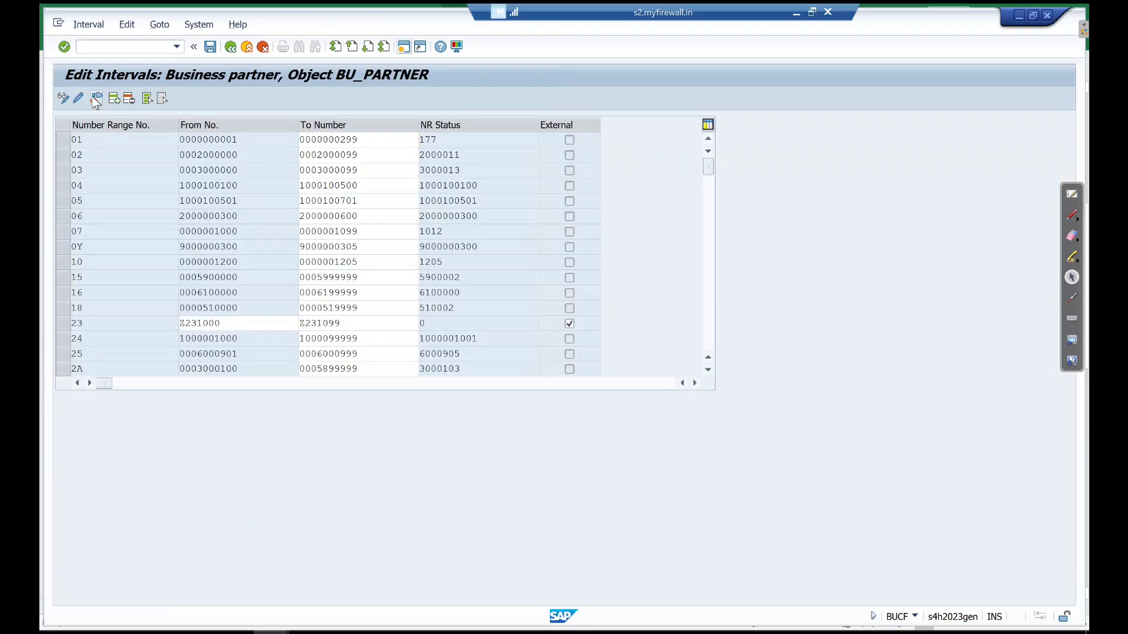
pyautogui.press('Return')
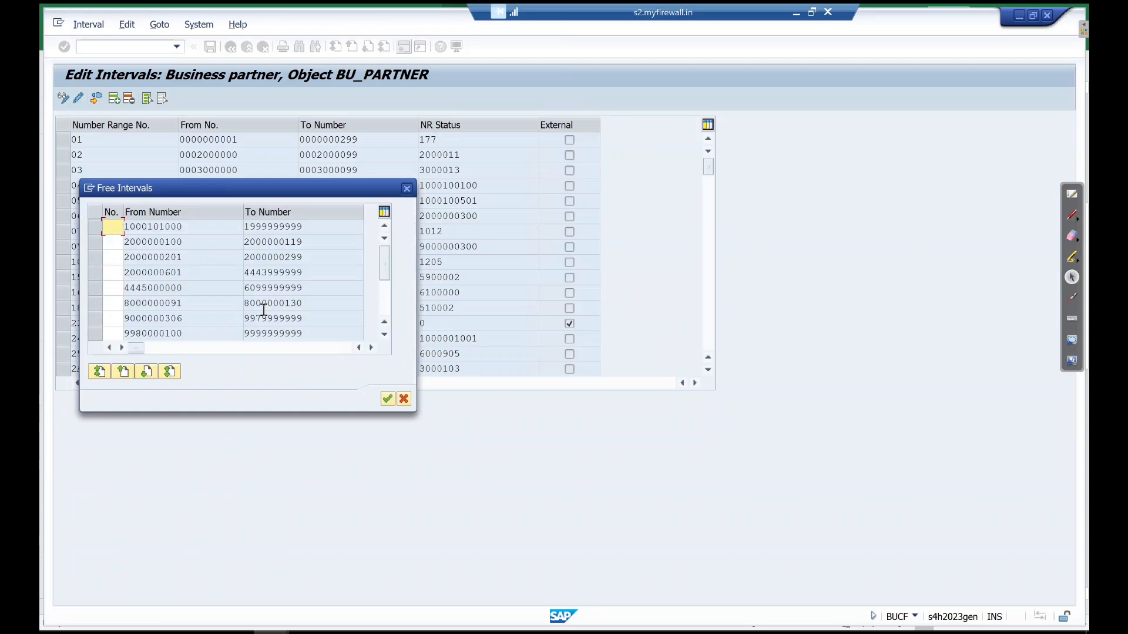
pyautogui.click(117, 226)
pyautogui.write('MD')
pyautogui.press('Return')
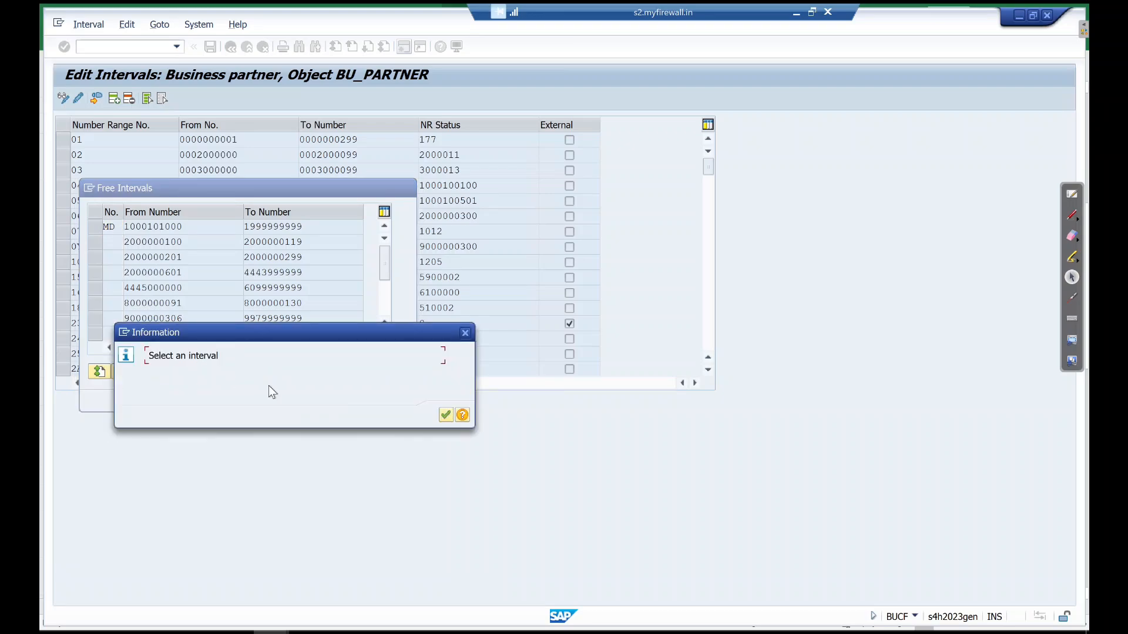
pyautogui.press('Return')
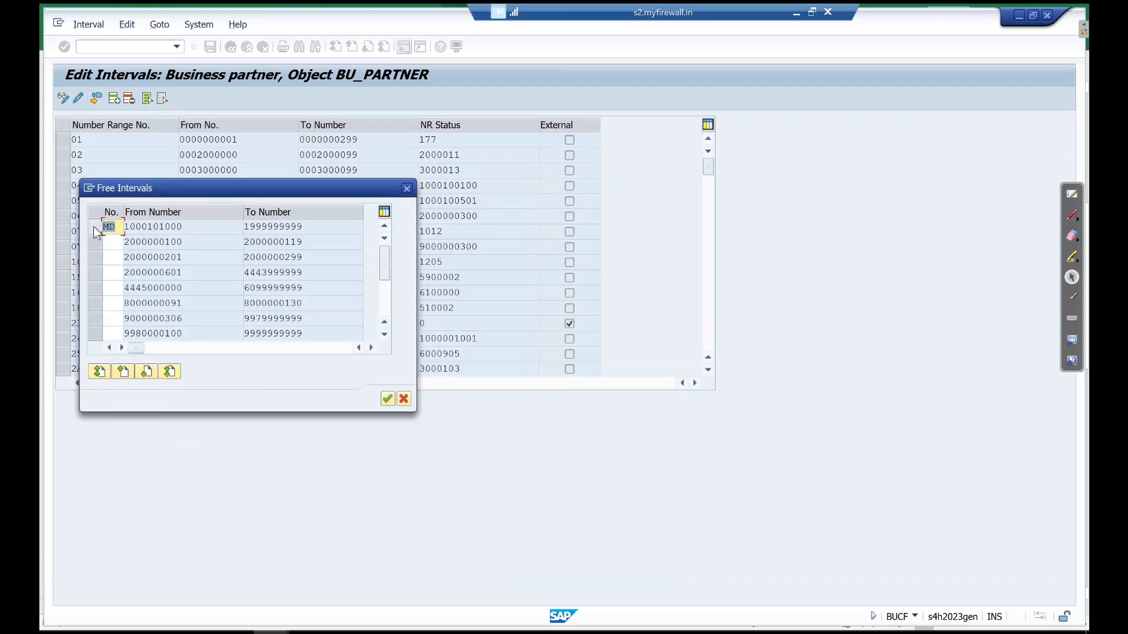
pyautogui.click(93, 227)
pyautogui.click(388, 399)
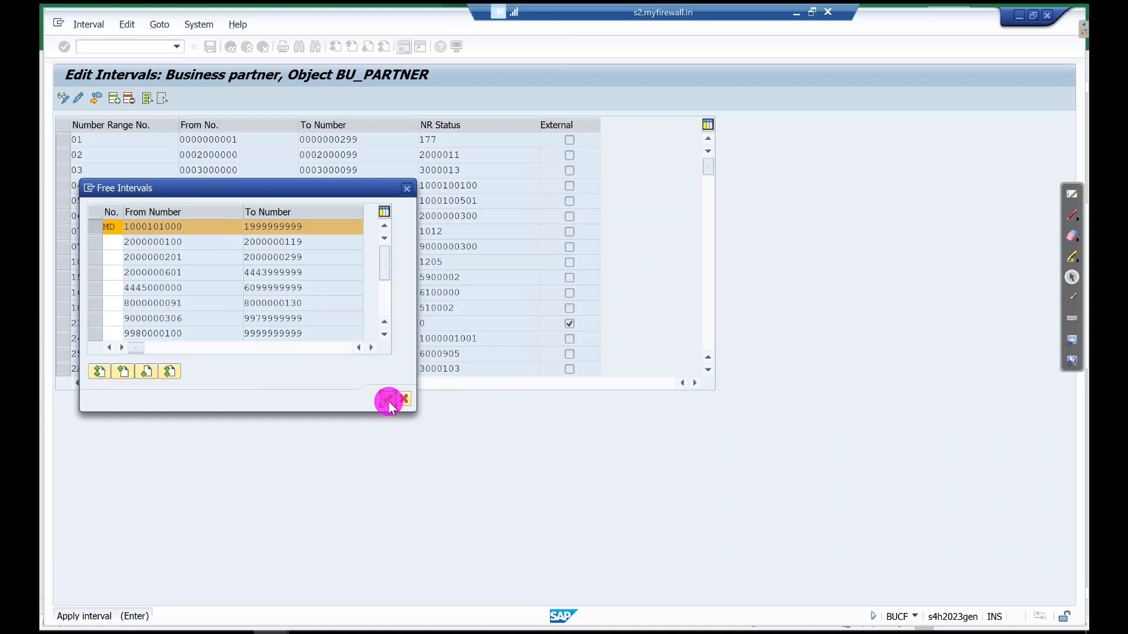
pyautogui.scroll(-10, 338, 292)
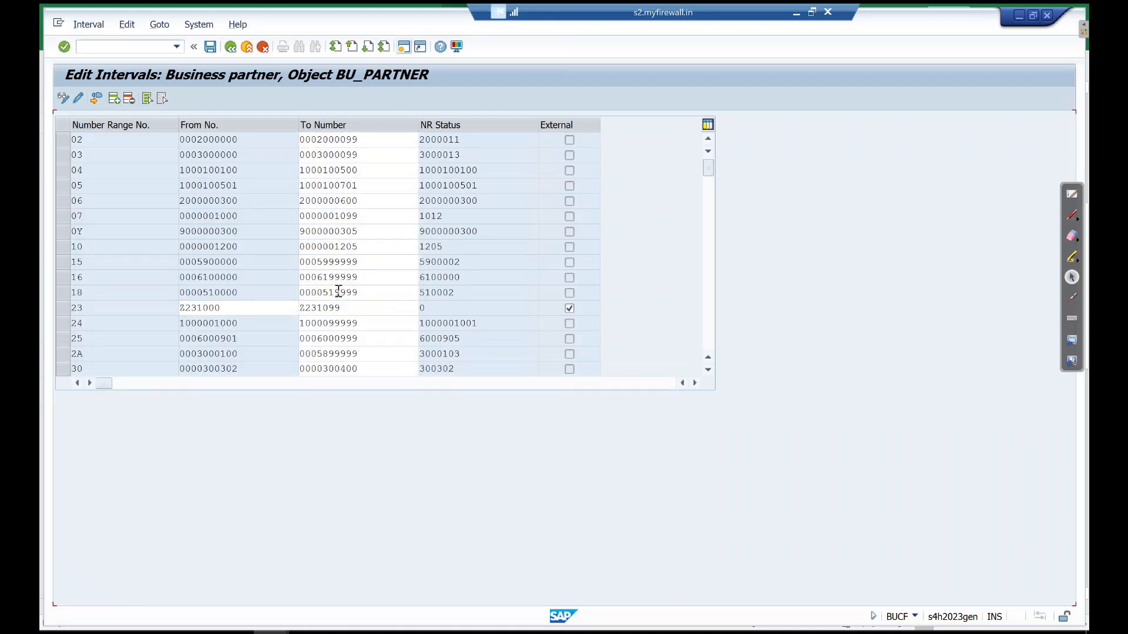
pyautogui.scroll(-9, 338, 292)
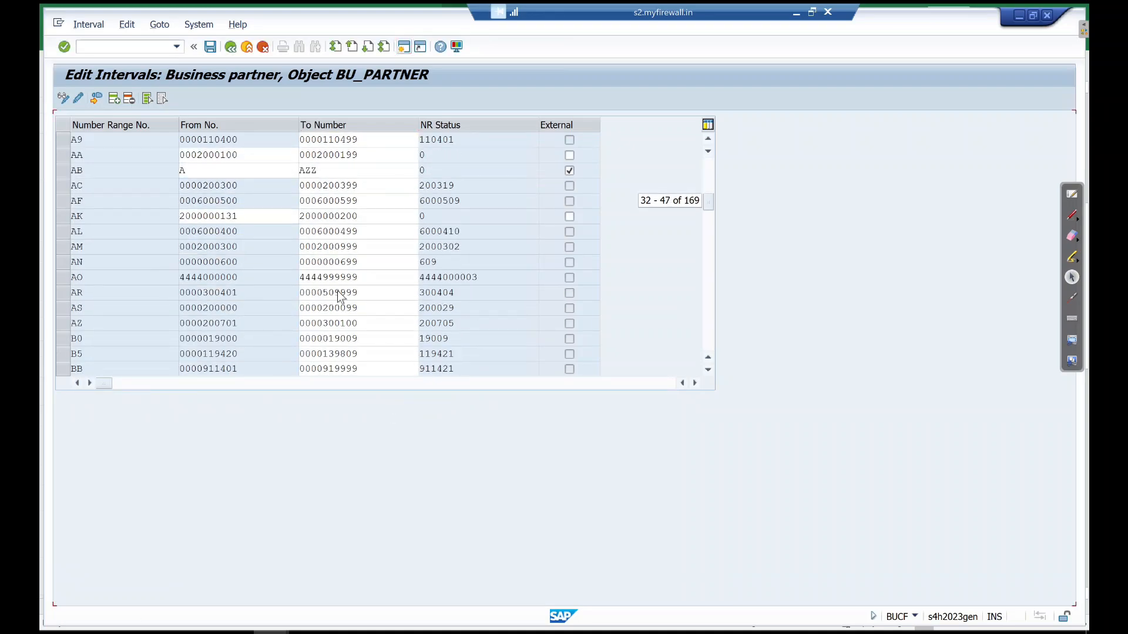
pyautogui.scroll(-6, 337, 291)
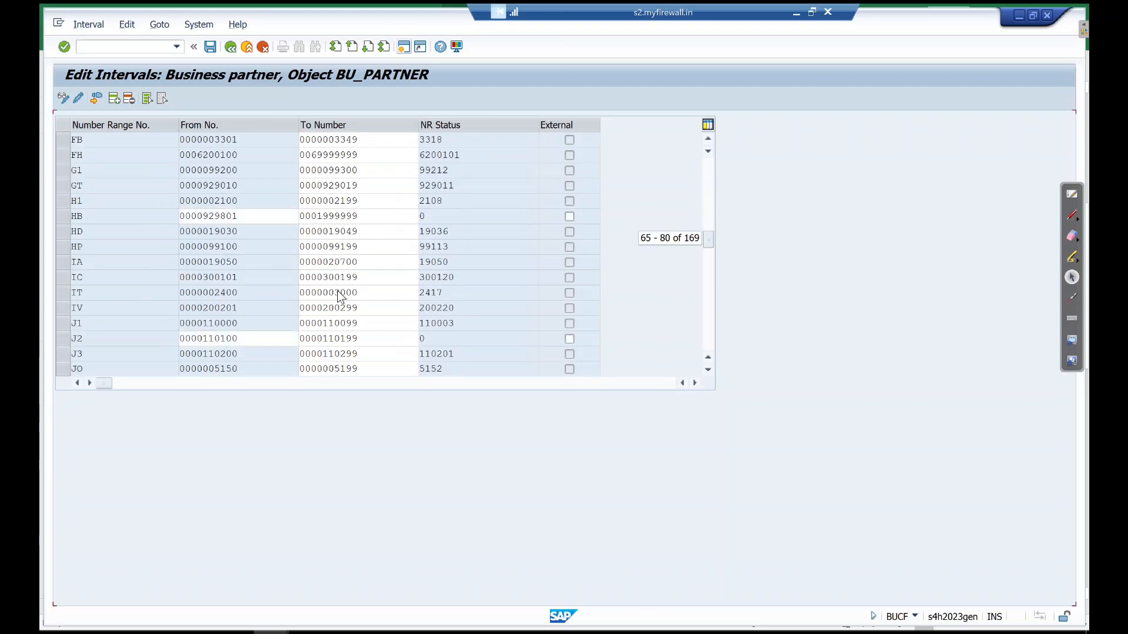
pyautogui.scroll(-8, 337, 290)
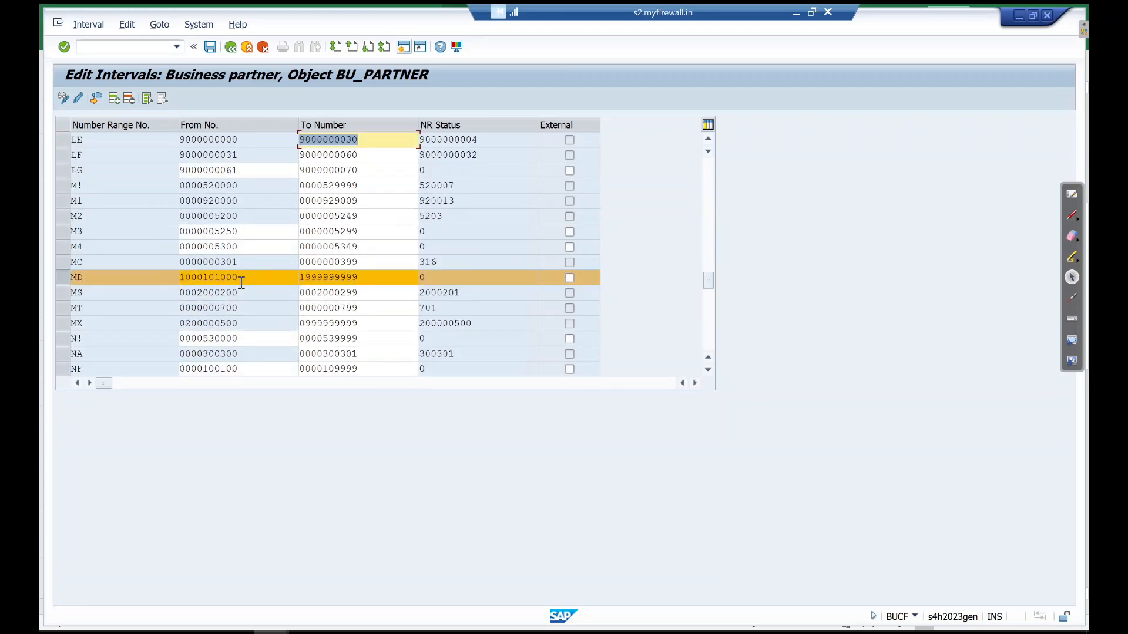
pyautogui.click(241, 280)
pyautogui.click(178, 277)
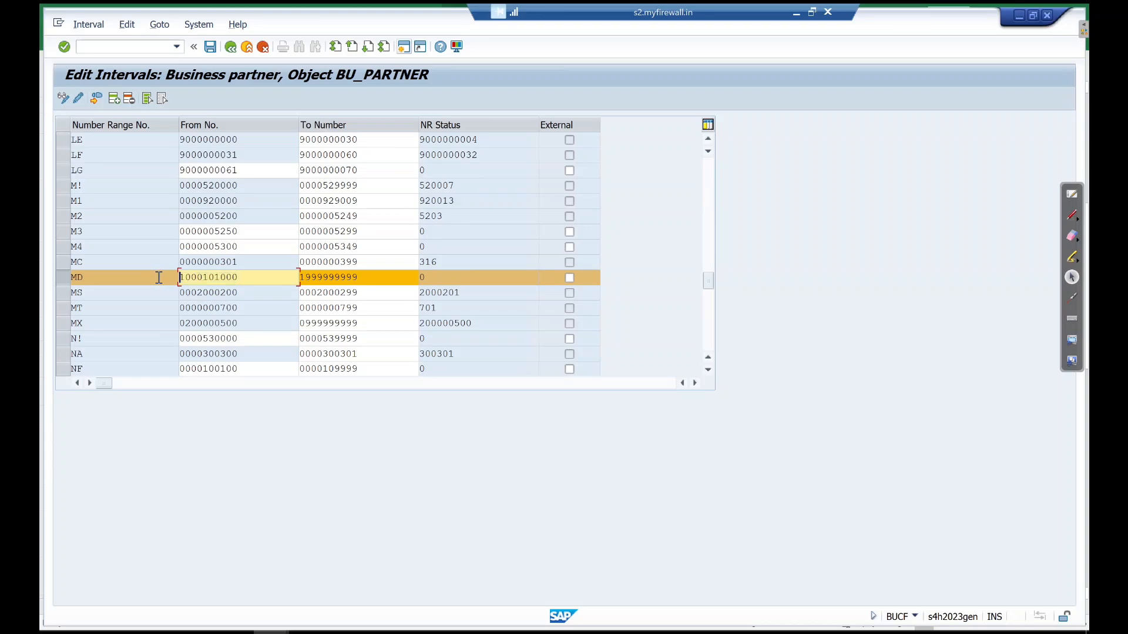
pyautogui.moveTo(362, 281); pyautogui.dragTo(228, 286)
pyautogui.press('BackSpace')
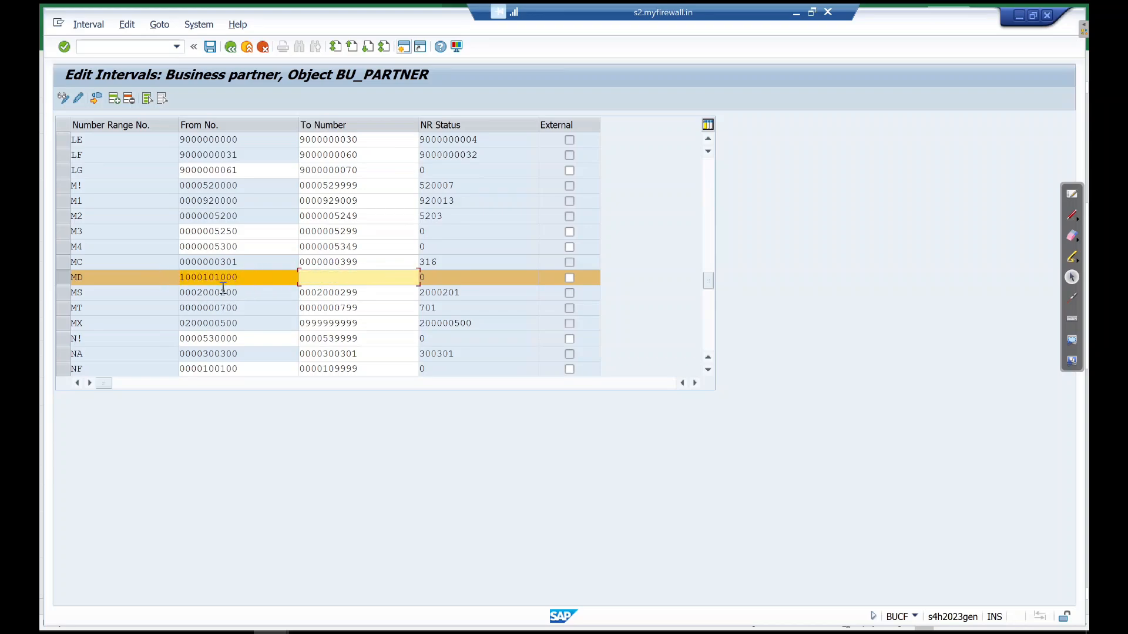
pyautogui.hotkey('ctrl', 'v')
pyautogui.hotkey('shift', 'Home')
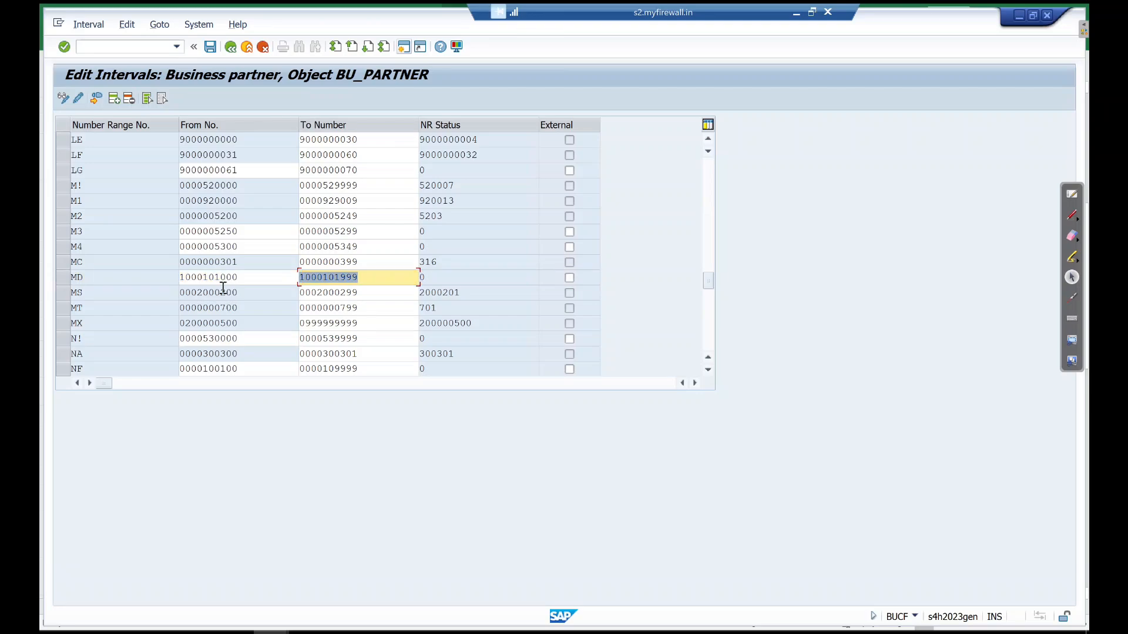
# Save the number range intervals, accept the transport notice, and return to the Display IMG tree
pyautogui.hotkey('ctrl', 's')
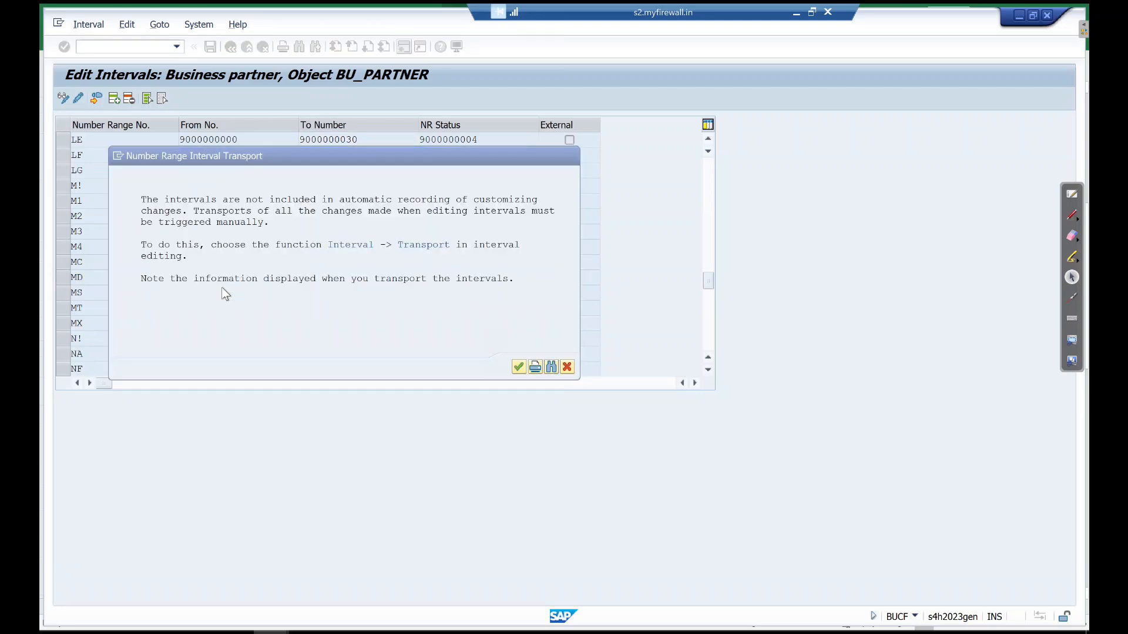
pyautogui.press('Return')
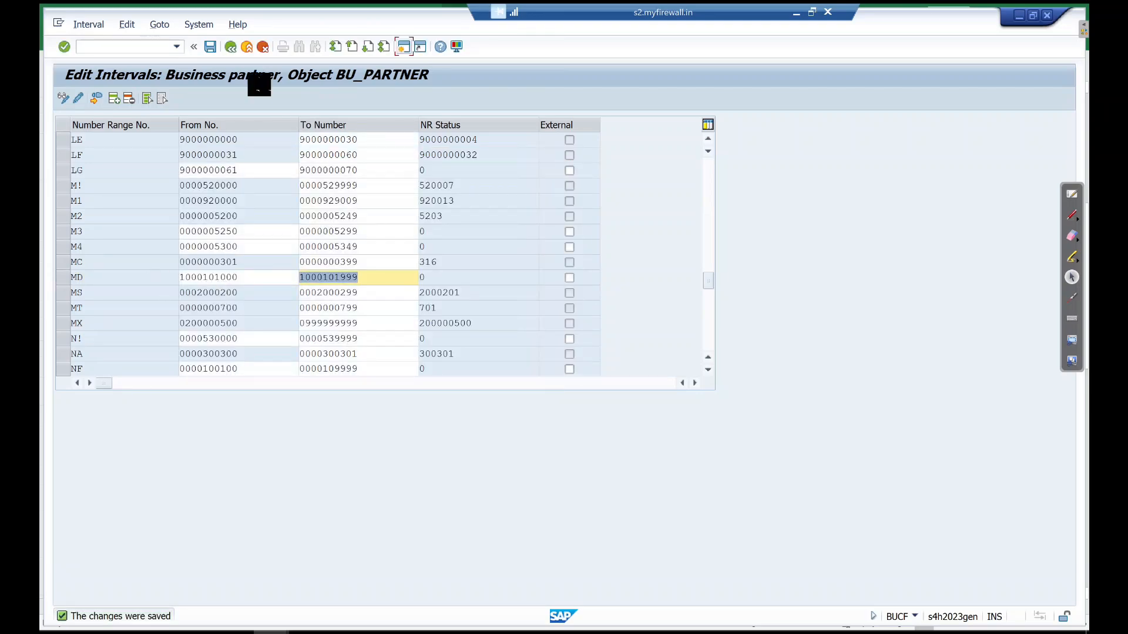
pyautogui.click(231, 47)
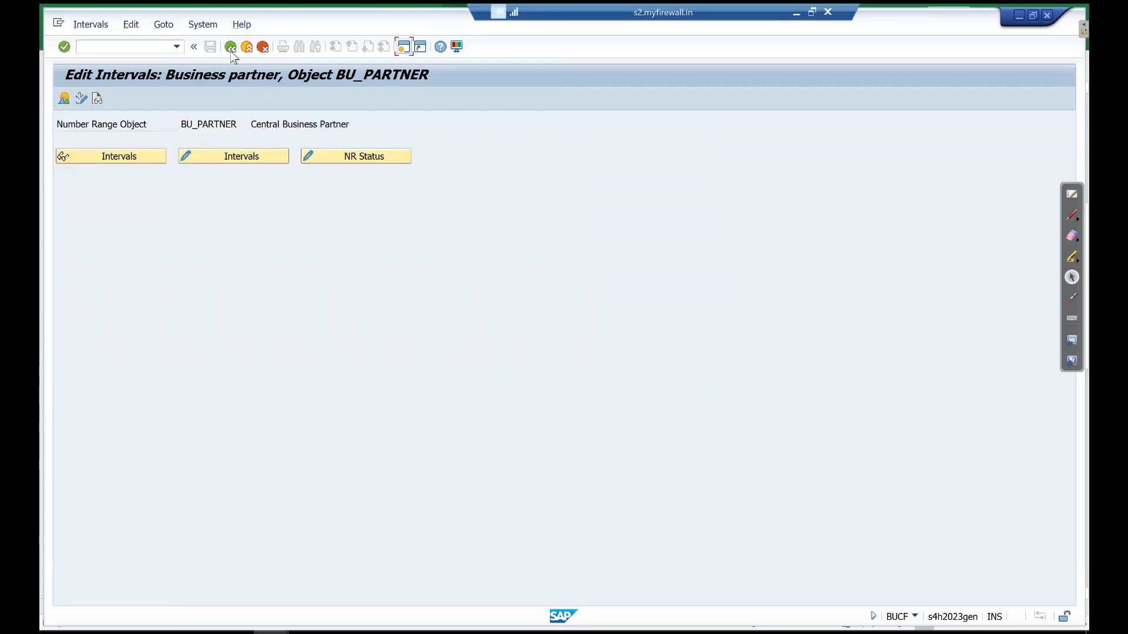
pyautogui.click(231, 46)
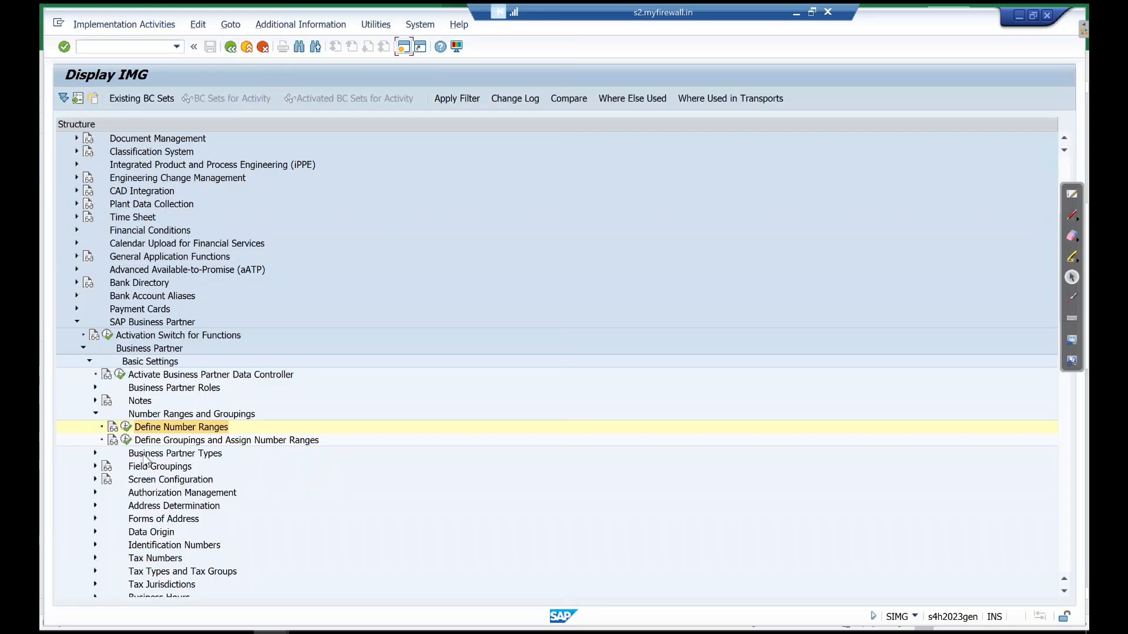
# Check the configuration guide in Excel, switch back to SAP, and run Define Groupings and Assign Number Ranges
pyautogui.hotkey('alt', 'Tab')
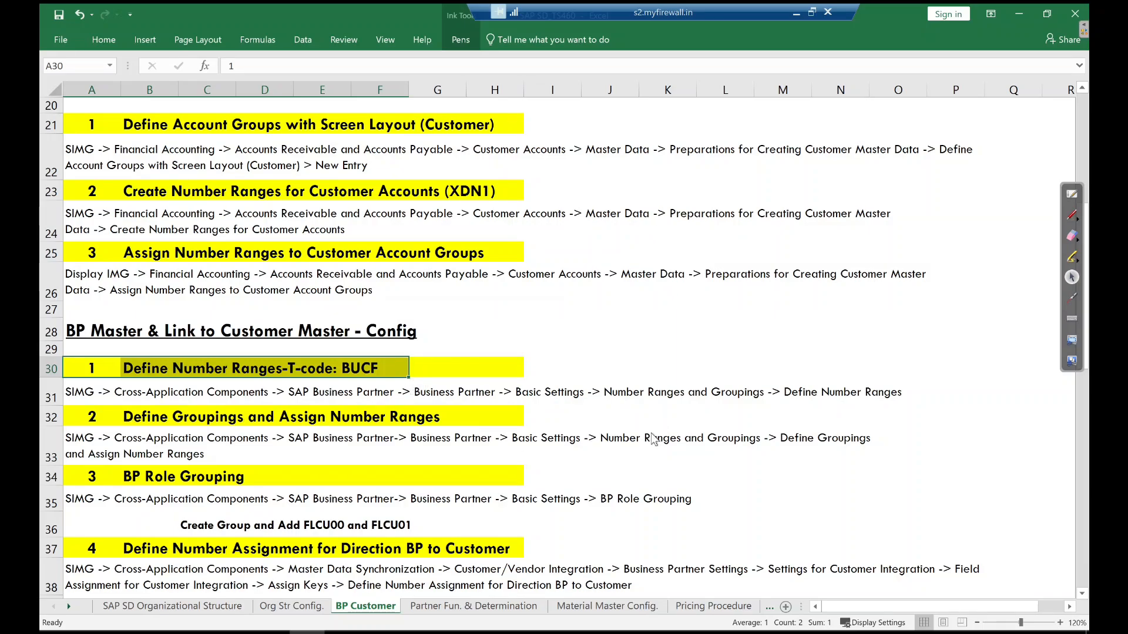
pyautogui.hotkey('alt', 'Tab')
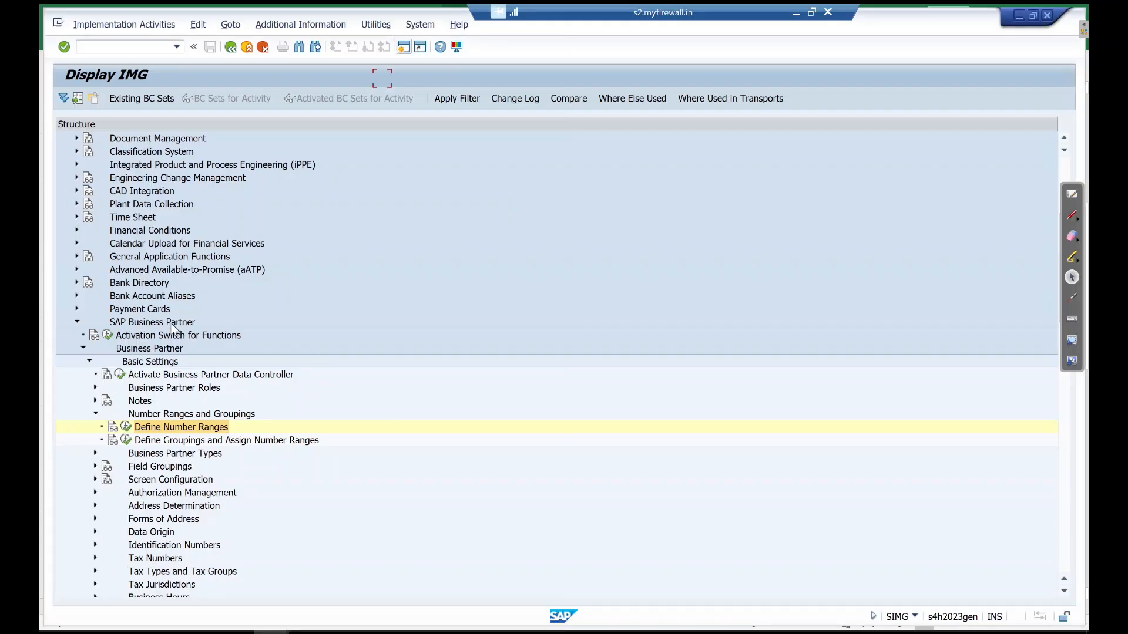
pyautogui.click(125, 440)
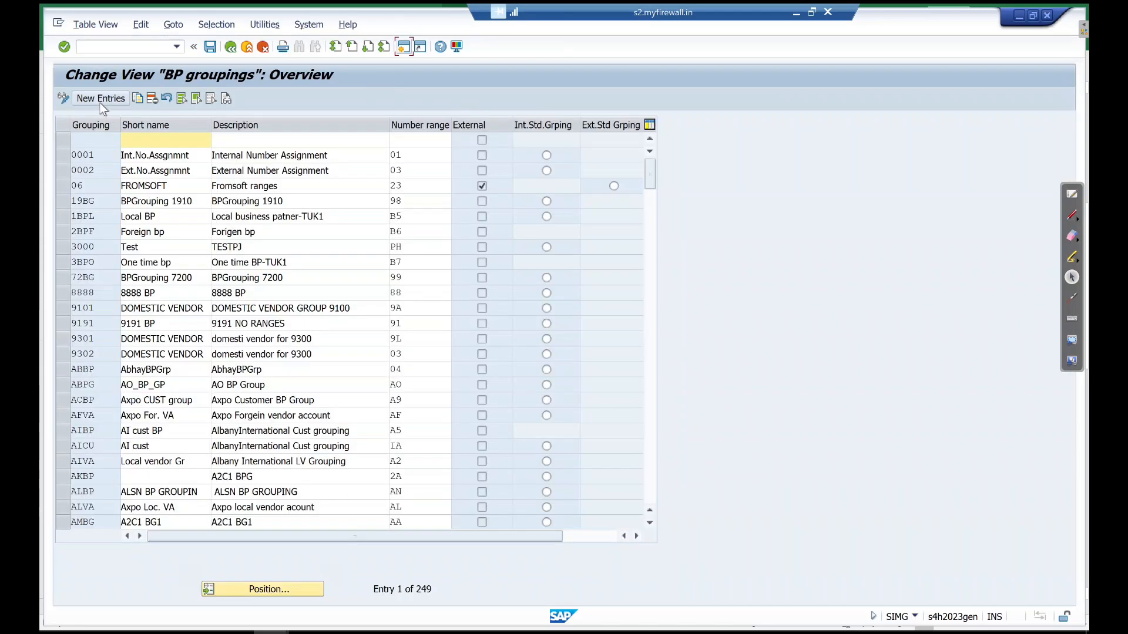
# Add a new grouping MBPG with MACD BP GROUPIN as both its short name and description
pyautogui.click(101, 101)
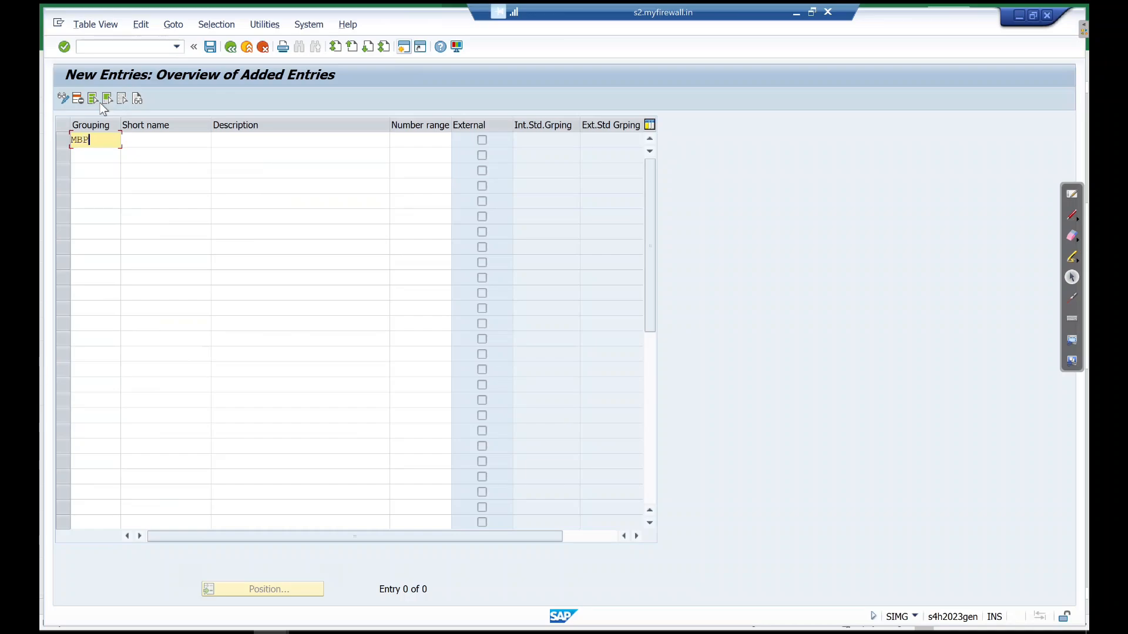
pyautogui.press('Tab')
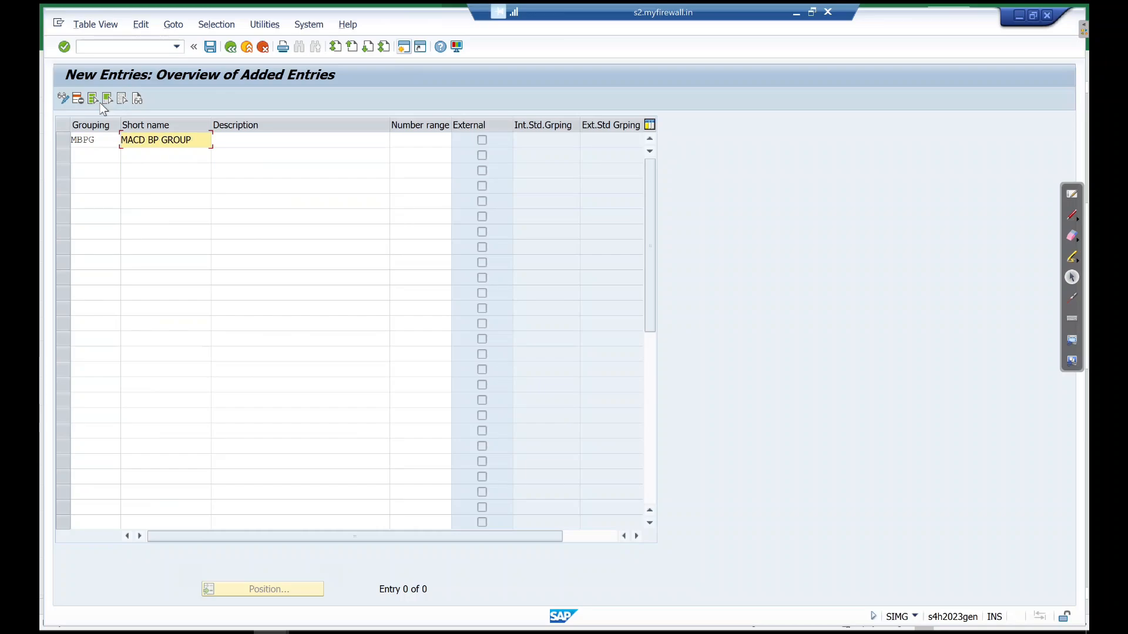
pyautogui.hotkey('ctrl', 'a')
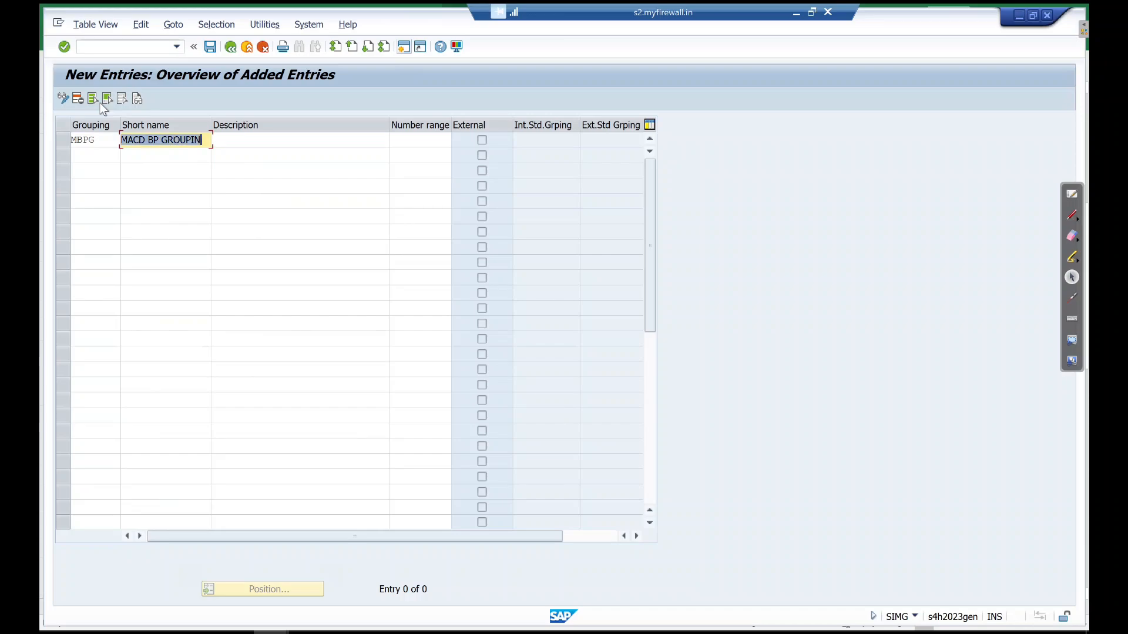
pyautogui.hotkey('ctrl', 'x')
pyautogui.press('Tab')
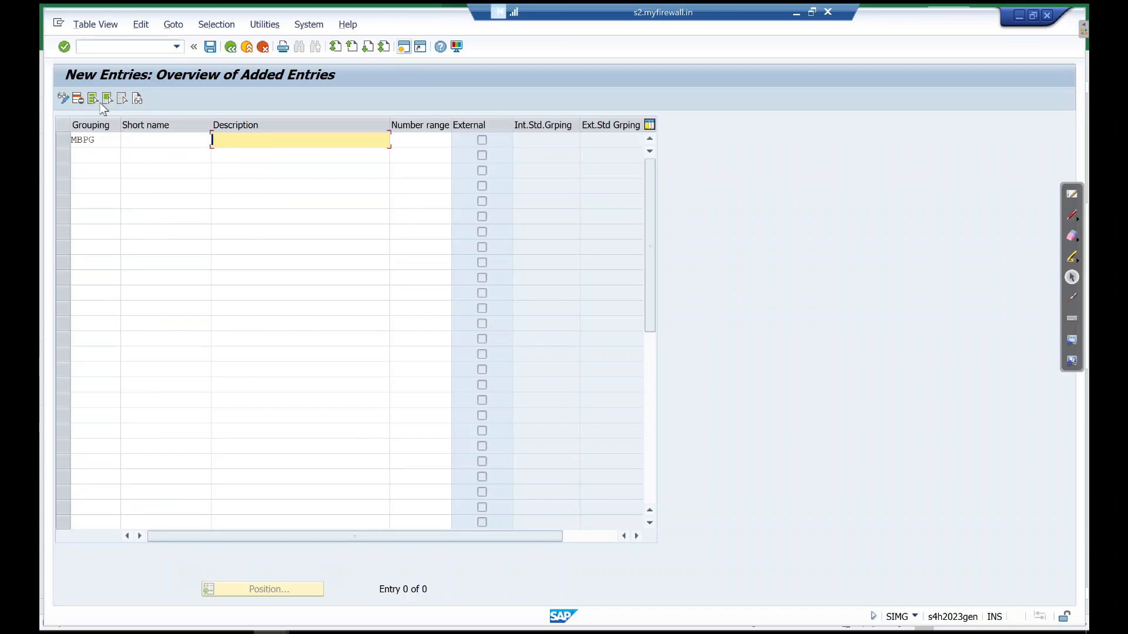
pyautogui.hotkey('ctrl', 'v')
pyautogui.hotkey('ctrl', 'a')
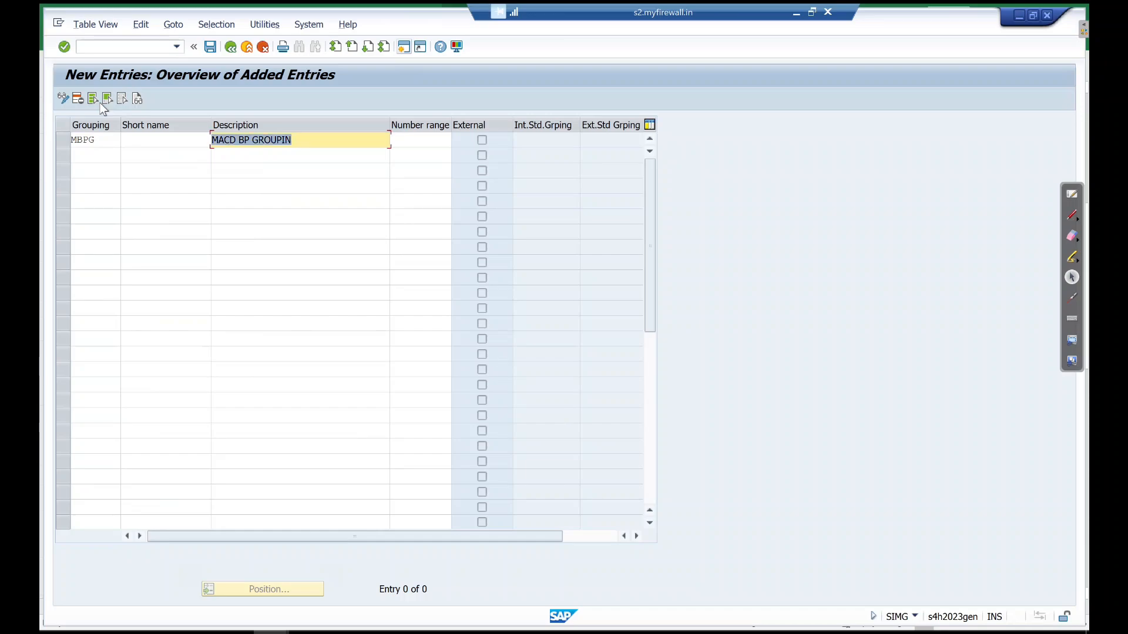
pyautogui.press('End')
pyautogui.hotkey('shift', 'Tab')
pyautogui.hotkey('ctrl', 'v')
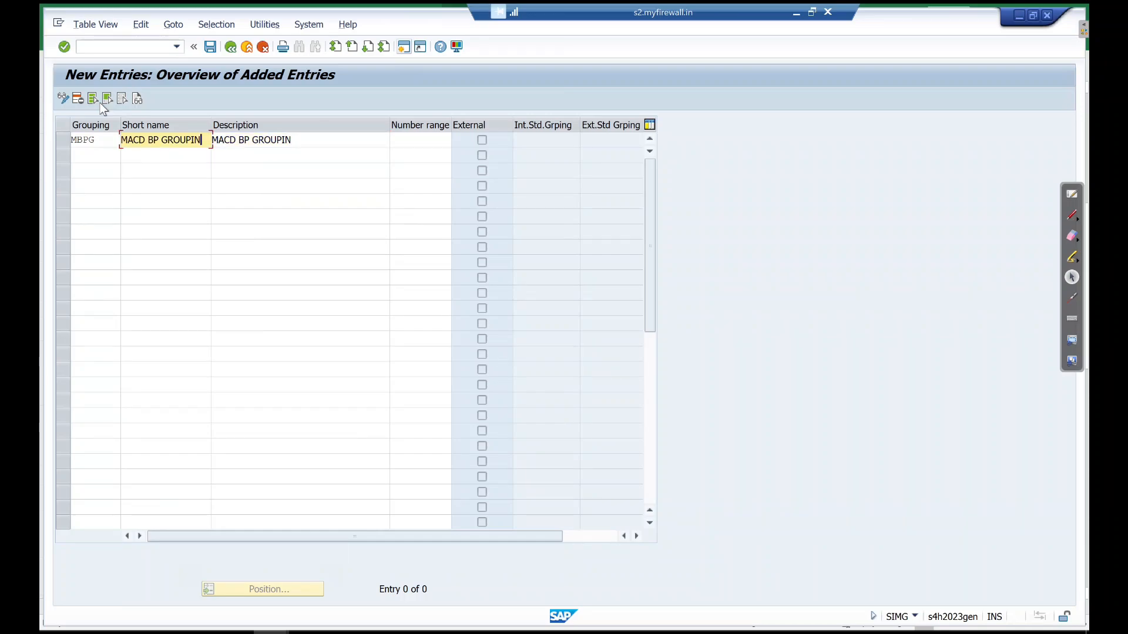
# Assign number range MD to grouping MBPG and save the entry, accepting the customizing request
pyautogui.click(439, 139)
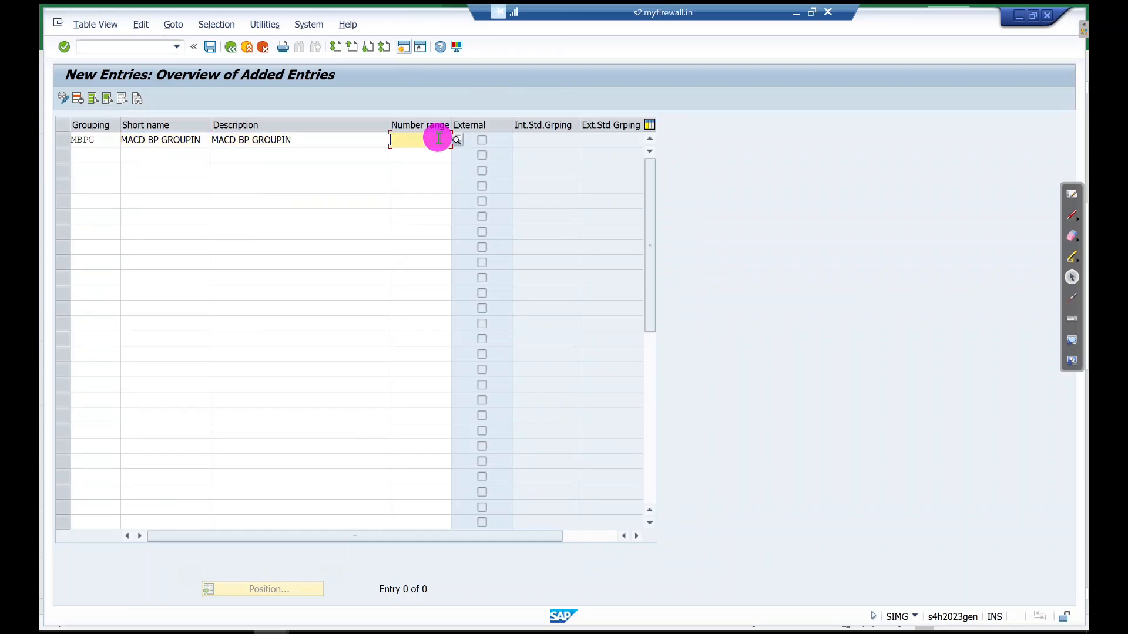
pyautogui.write('M')
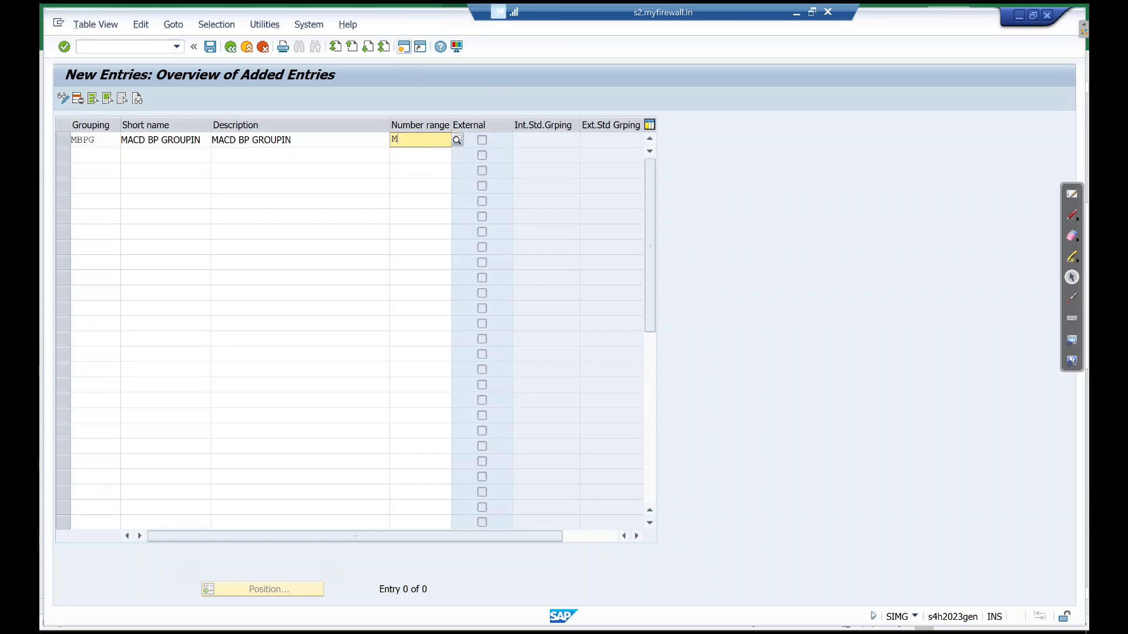
pyautogui.write('D')
pyautogui.press('Return')
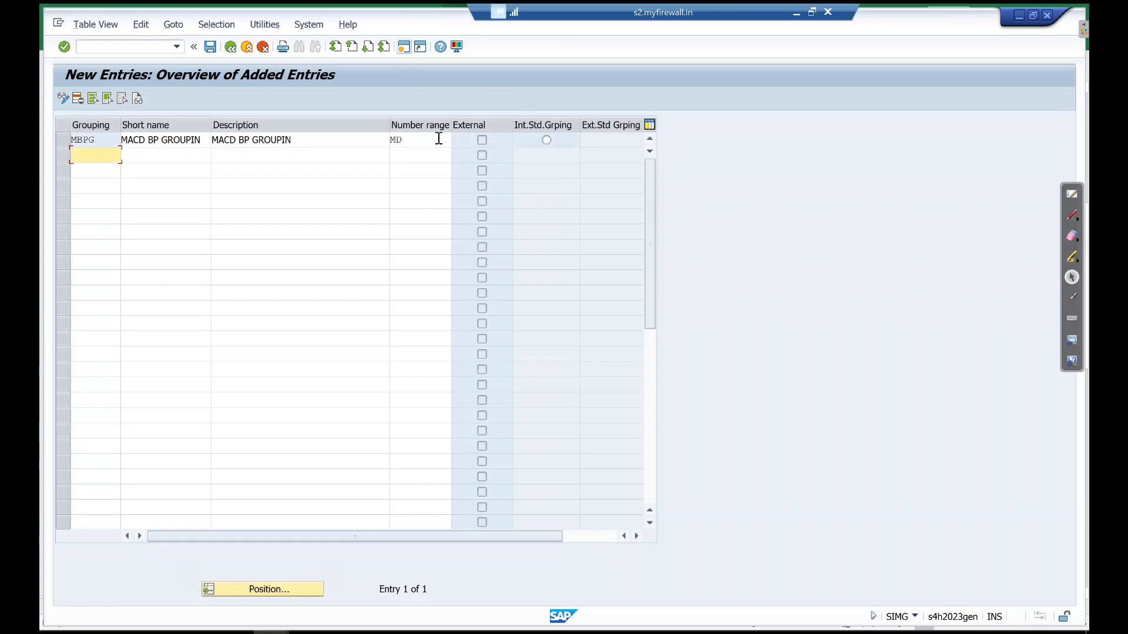
pyautogui.click(213, 47)
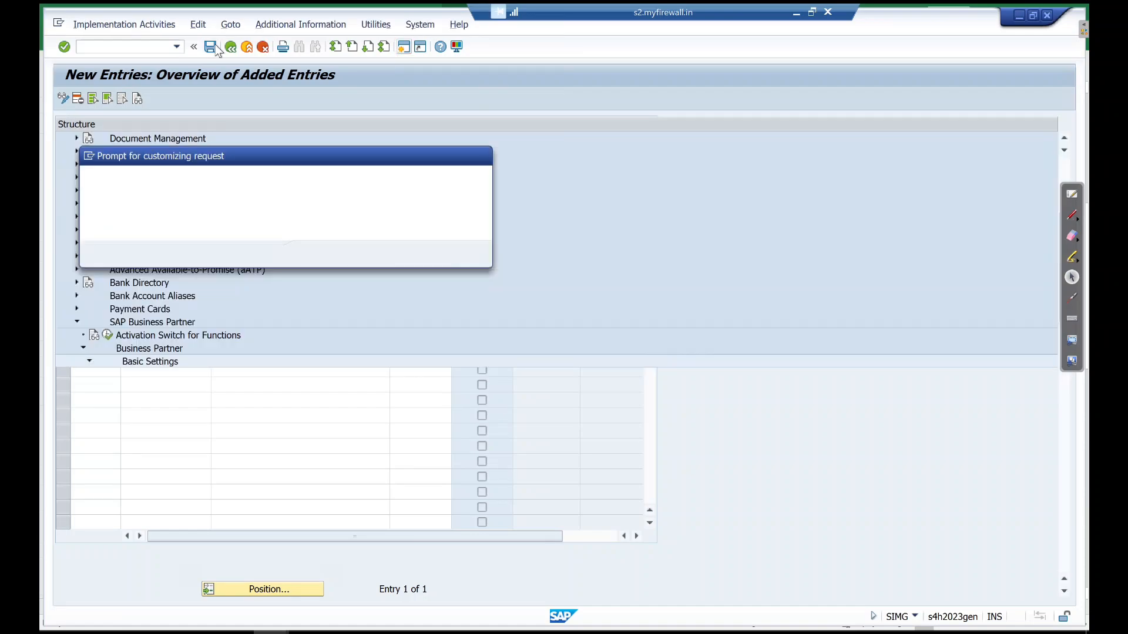
pyautogui.click(314, 255)
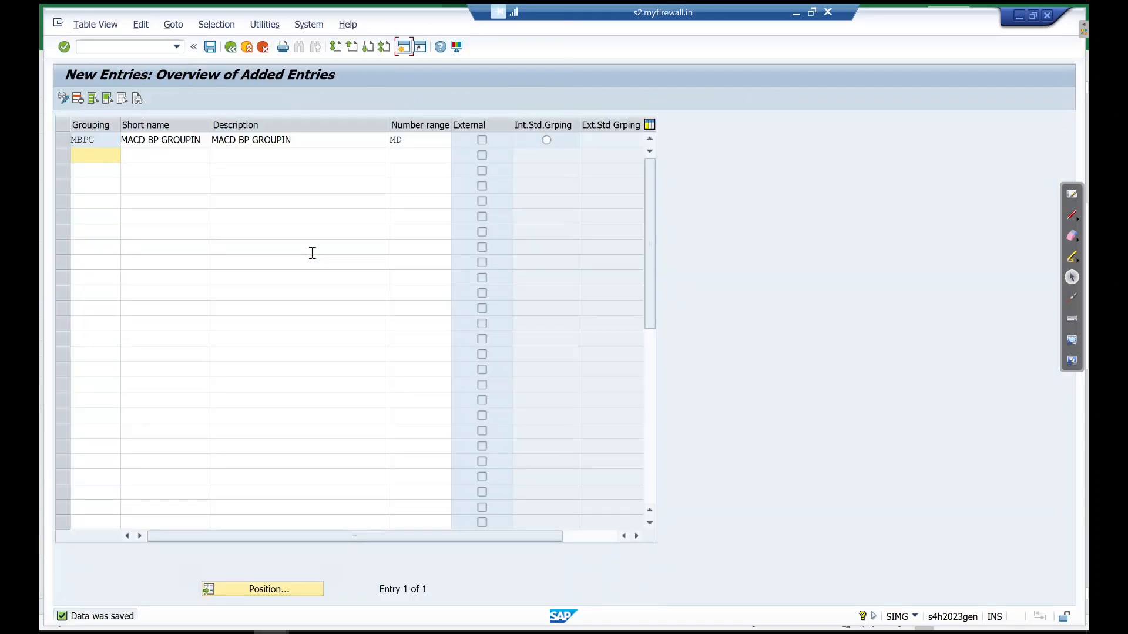
# Switch to the Excel guide, select the BP Role Grouping heading in B34, and return to SAP
pyautogui.hotkey('alt', 'Tab')
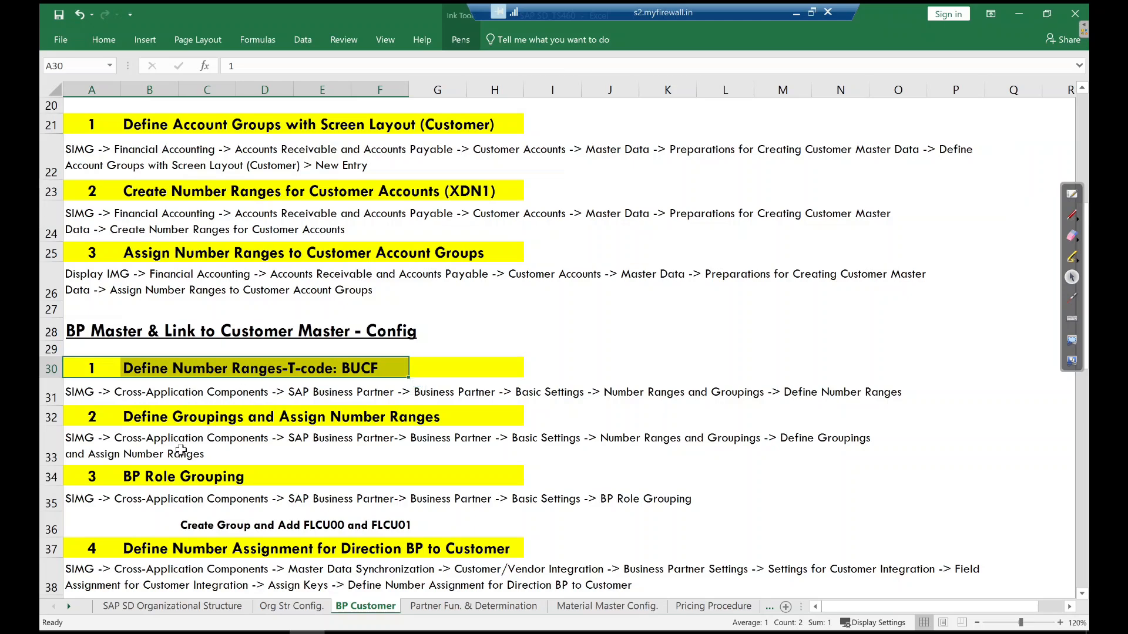
pyautogui.click(166, 481)
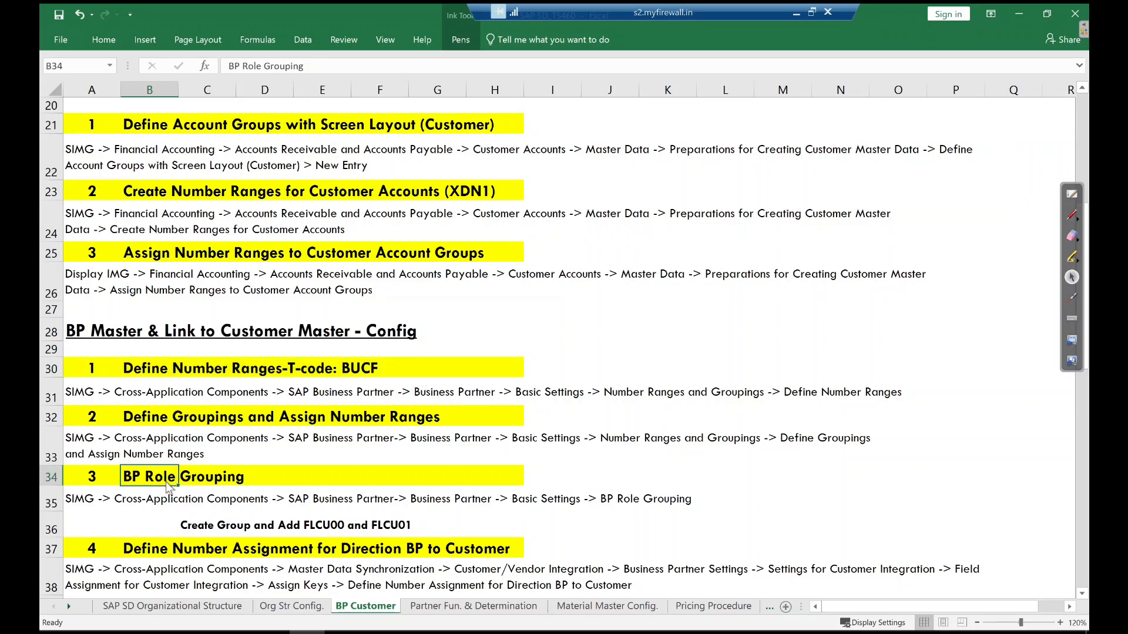
pyautogui.hotkey('alt', 'Tab')
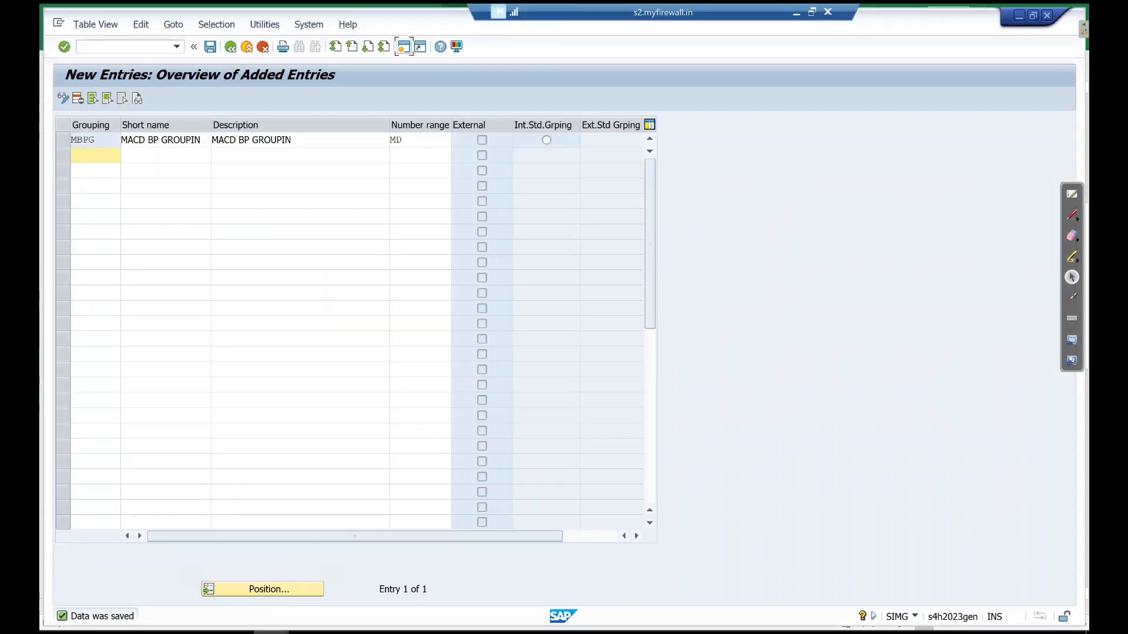
# Examine the role and grouping fields on the Create Organization screen against the BP Role Grouping instructions in Excel
pyautogui.moveTo(379, 612)
pyautogui.click(515, 573)
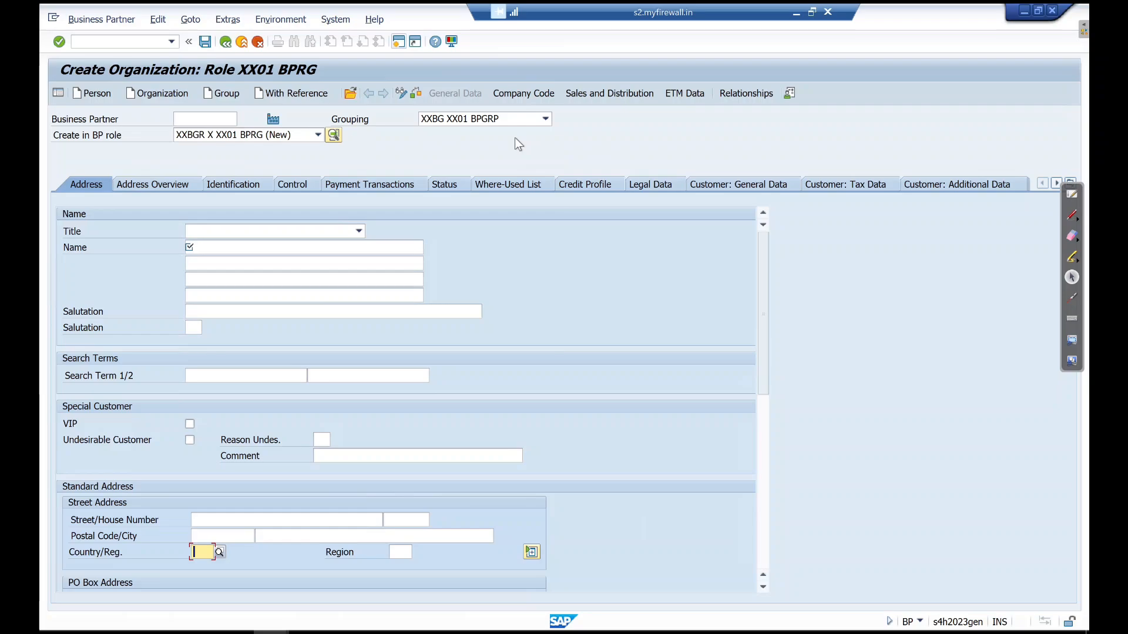
pyautogui.hotkey('alt', 'Tab')
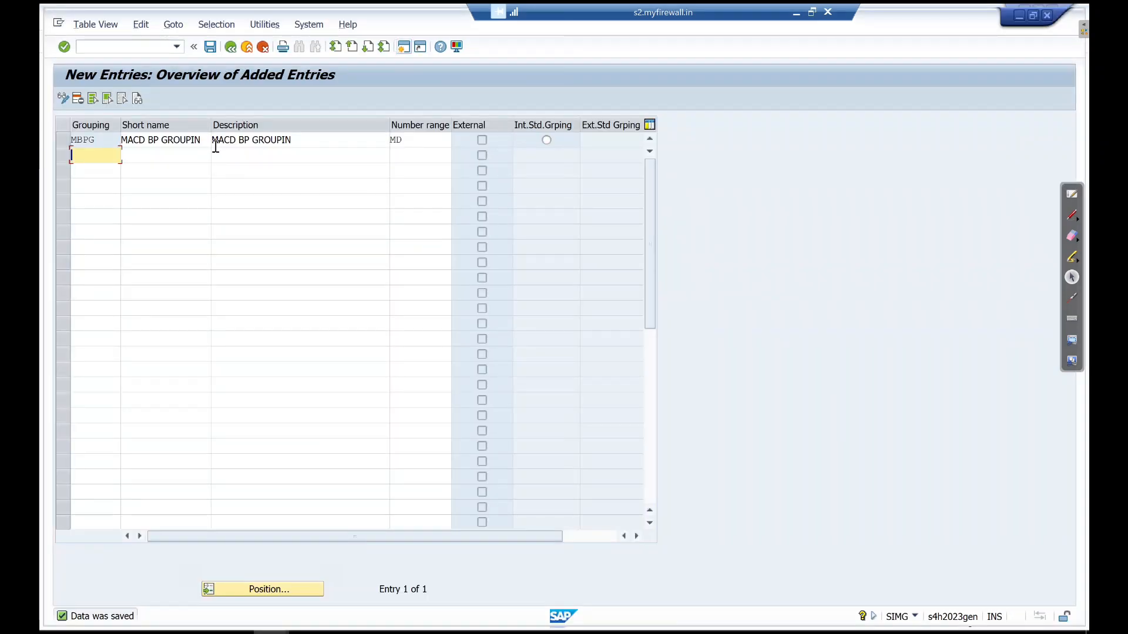
pyautogui.press('F3')
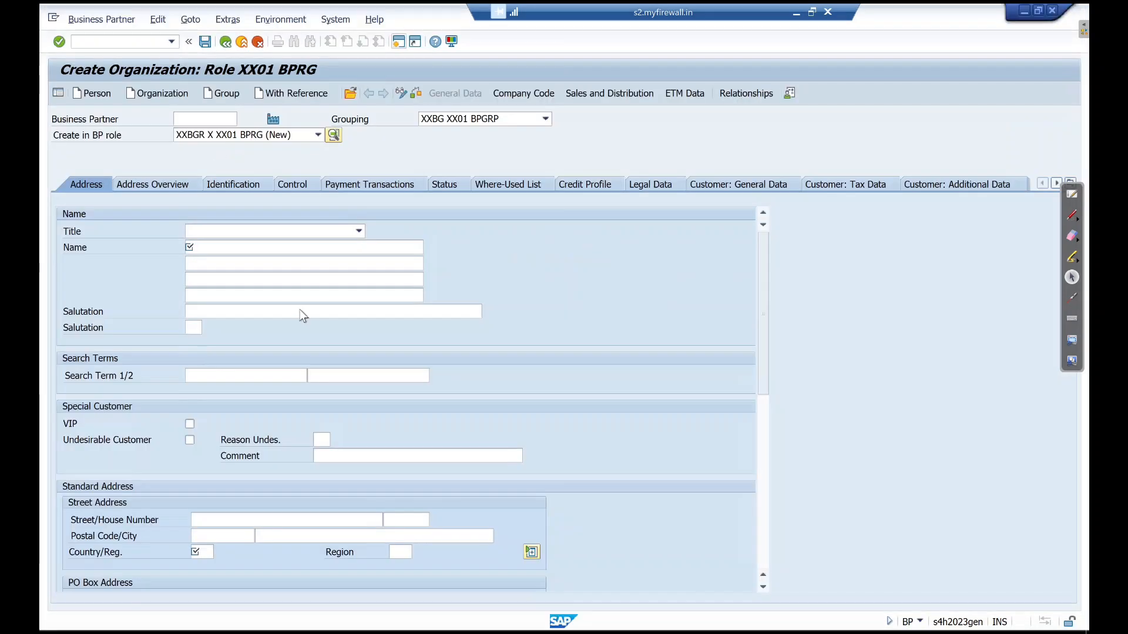
pyautogui.hotkey('alt', 'Tab')
pyautogui.hotkey('alt', 'Tab')
pyautogui.press('Tab')
pyautogui.press('Tab')
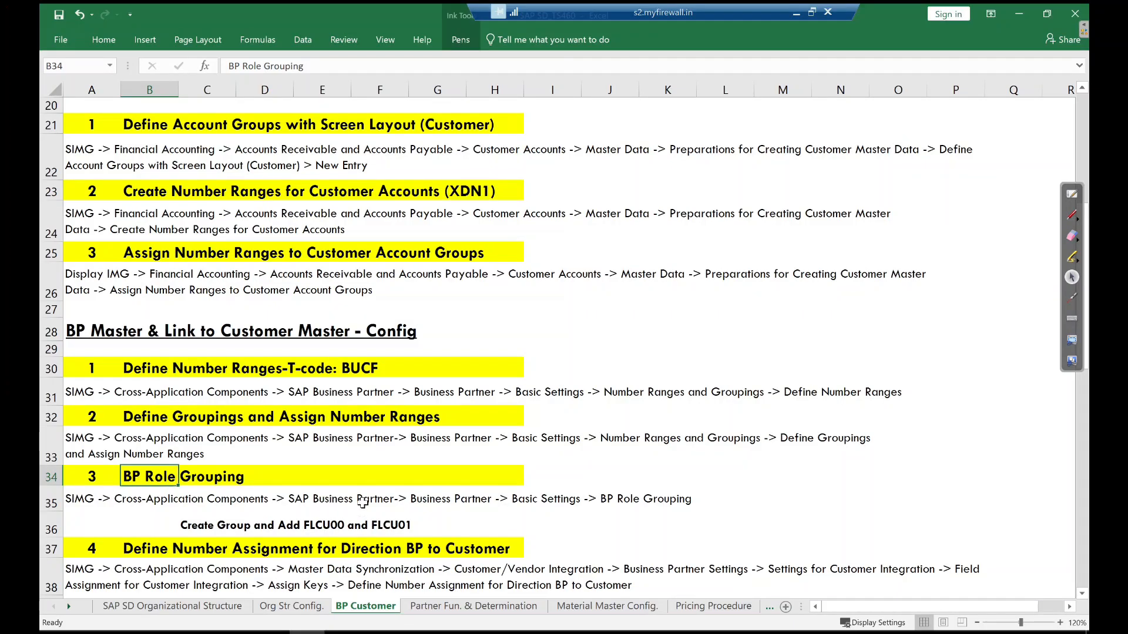
pyautogui.hotkey('alt', 'Tab')
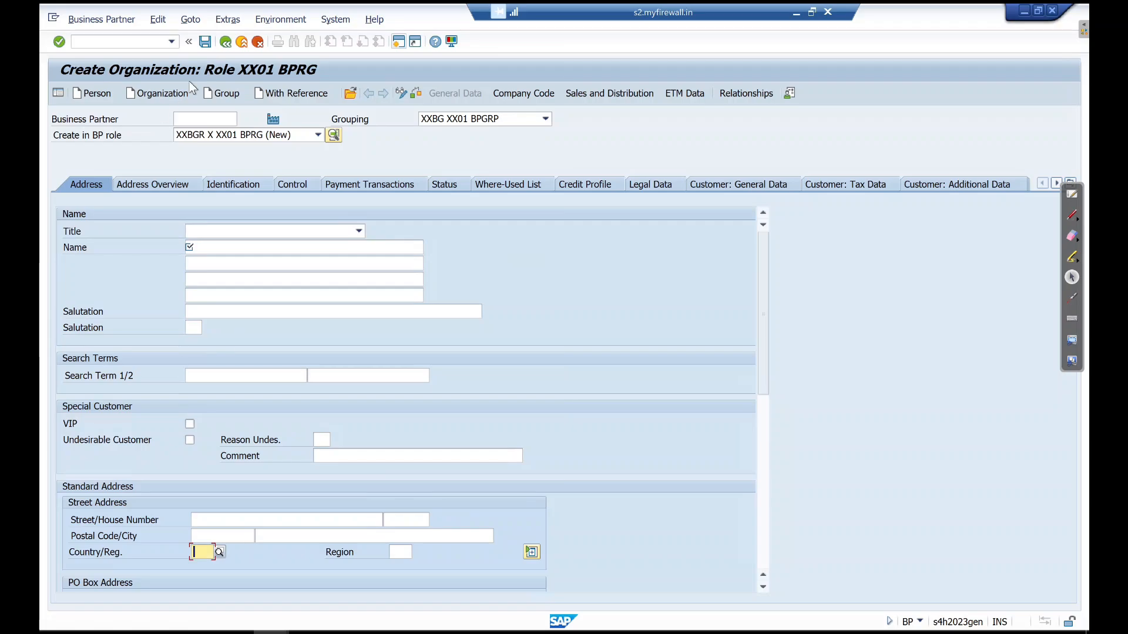
pyautogui.hotkey('alt', 'Tab')
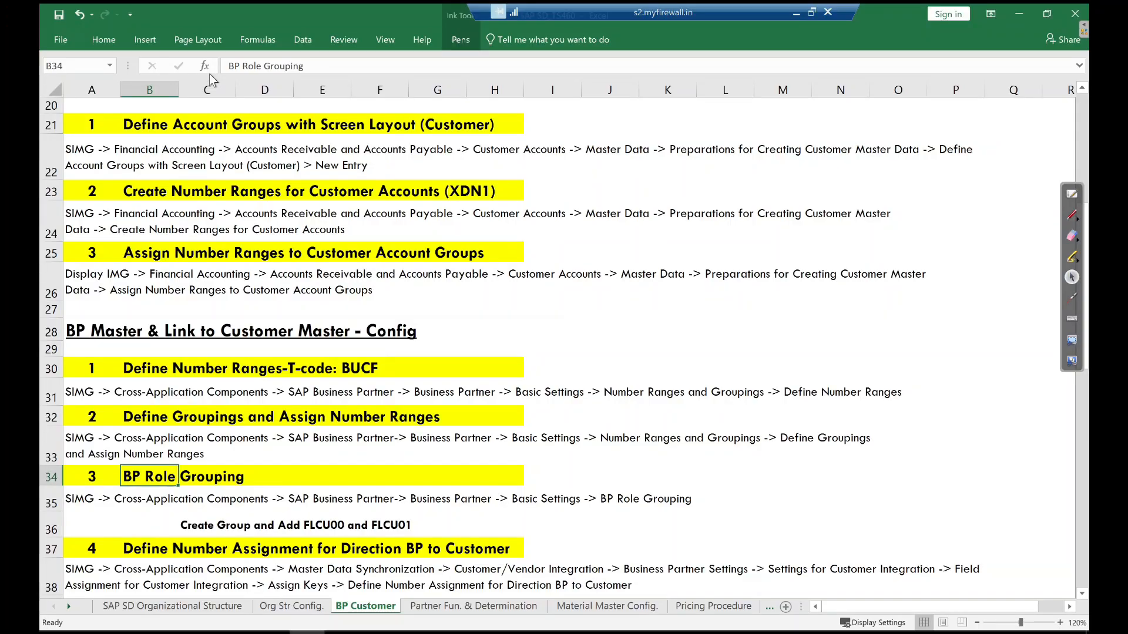
# Switch back to the SAP groupings session and leave the BP groupings view for the Display IMG tree
pyautogui.hotkey('alt', 'Tab')
pyautogui.hotkey('alt', 'Tab')
pyautogui.press('F3')
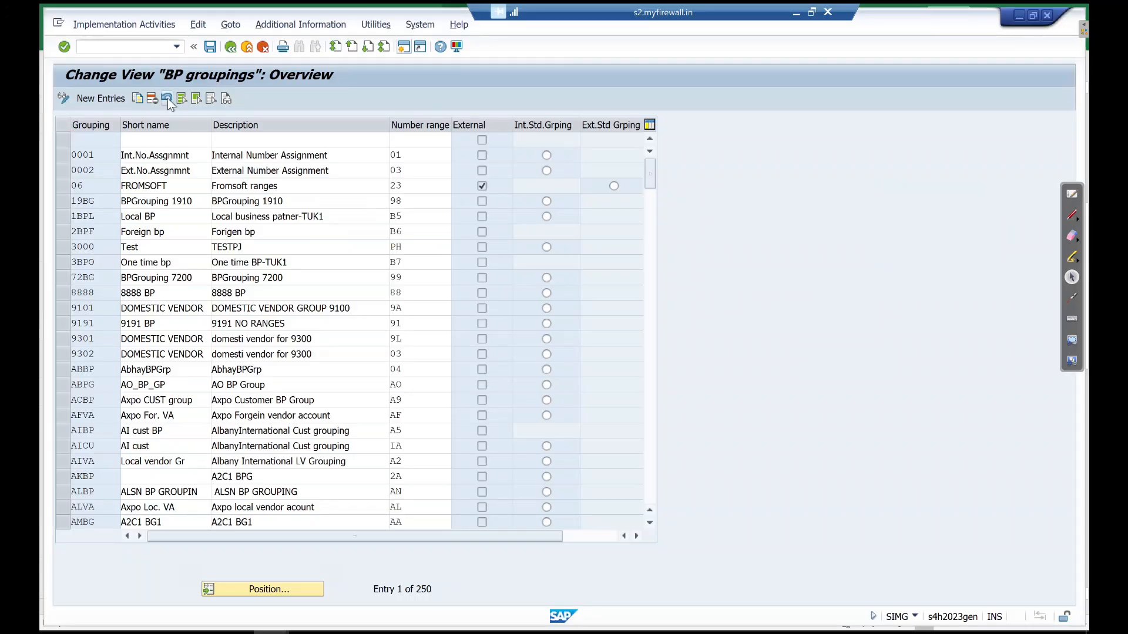
pyautogui.click(147, 441)
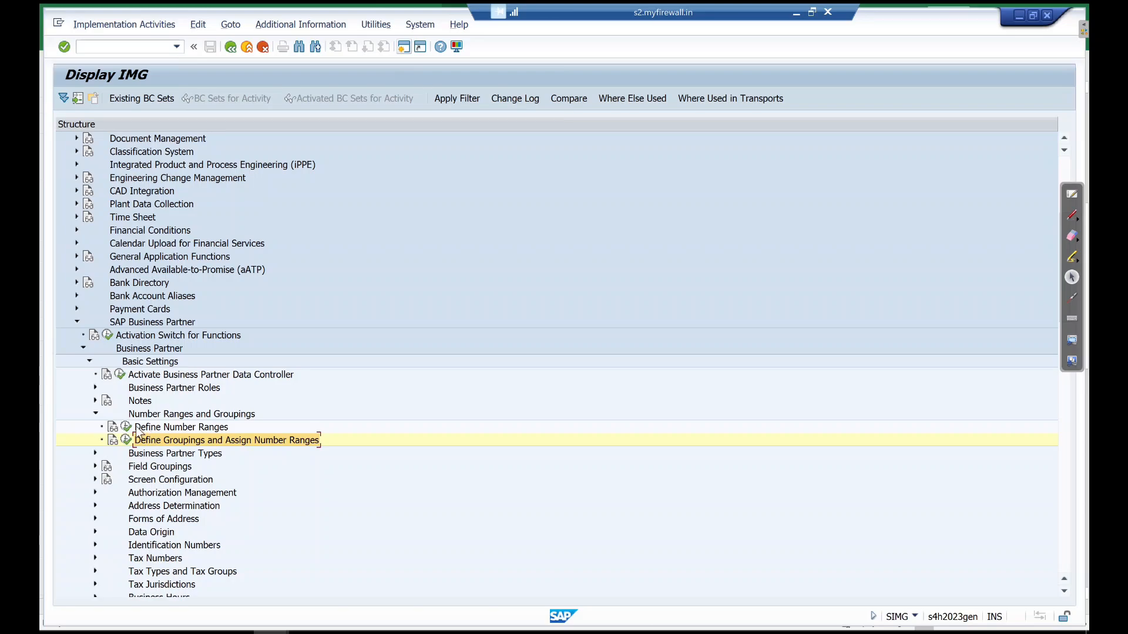
# Collapse Number Ranges and Groupings in the IMG tree and open Define BP Role Groupings under Business Partner Roles
pyautogui.click(96, 415)
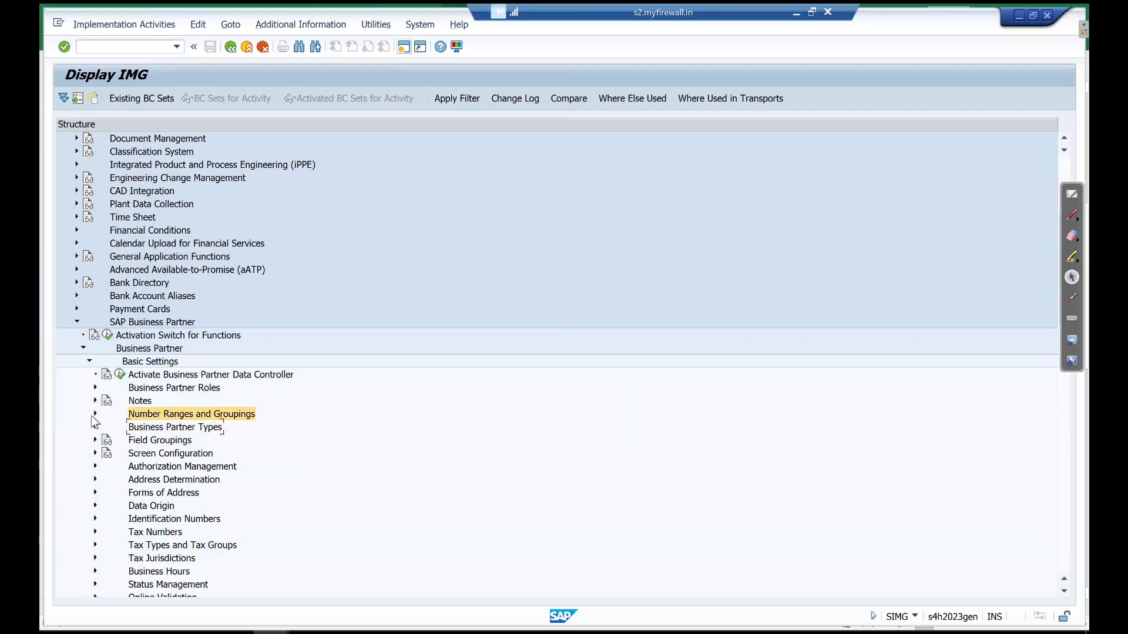
pyautogui.click(160, 389)
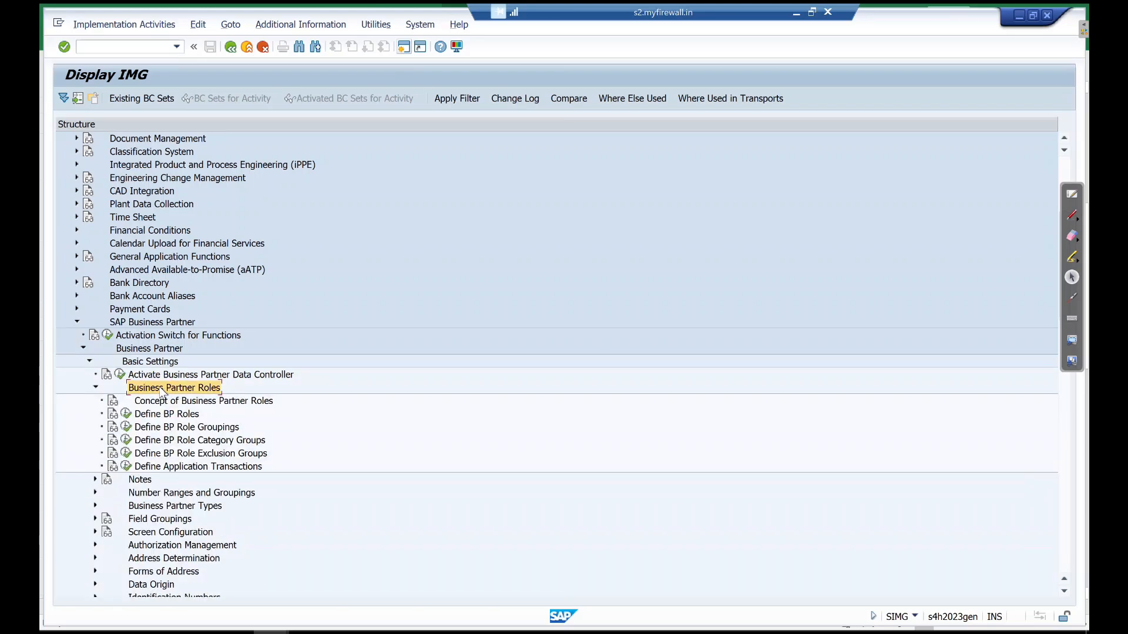
pyautogui.press('Down')
pyautogui.press('Down')
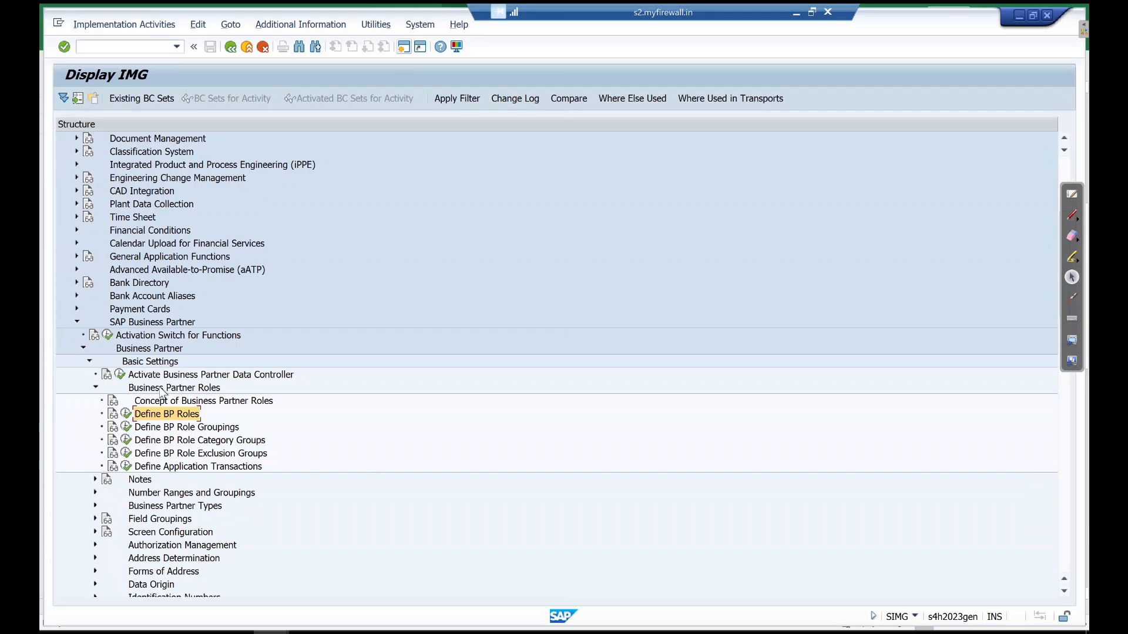
pyautogui.press('Down')
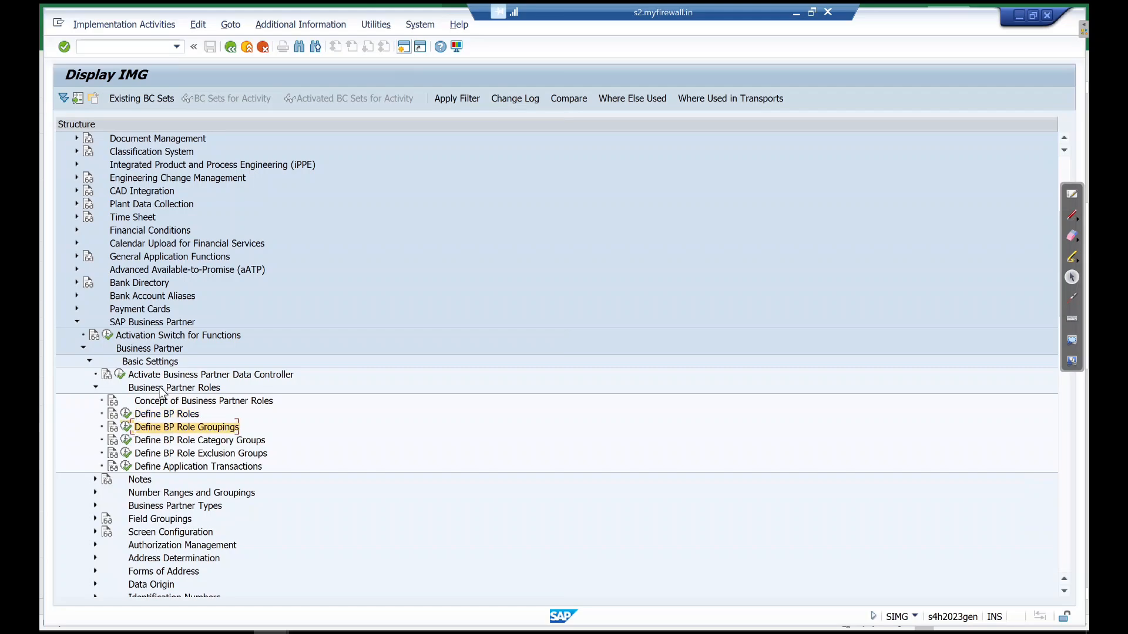
pyautogui.press('Left')
pyautogui.press('Return')
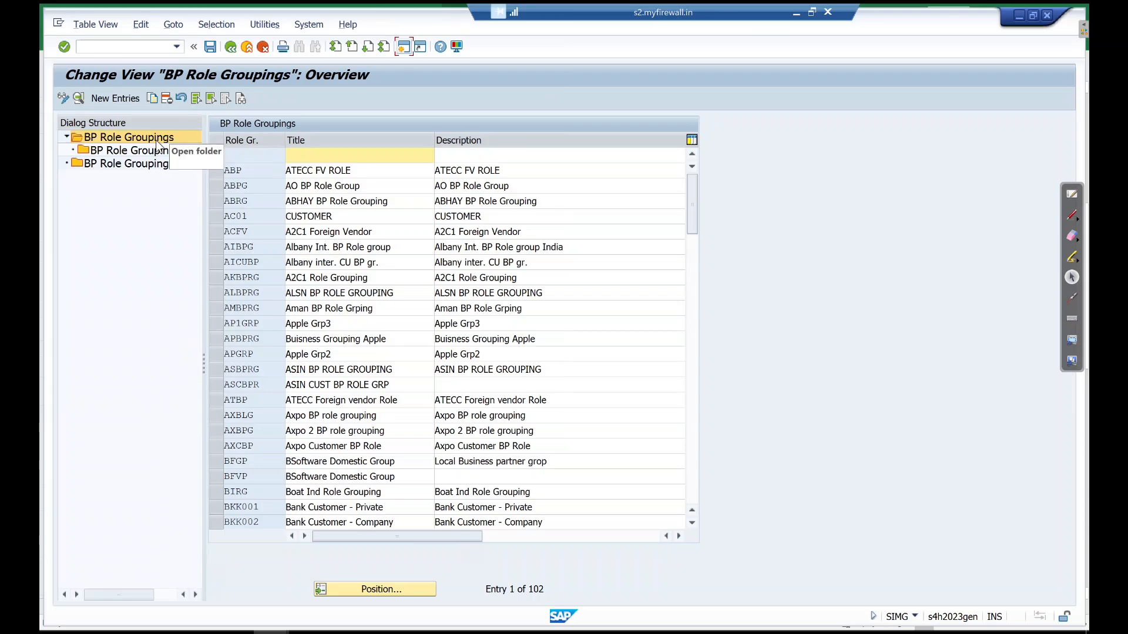
# Create a new role grouping MBPRG with title and description MACD BP ROLE GROUPING
pyautogui.click(120, 97)
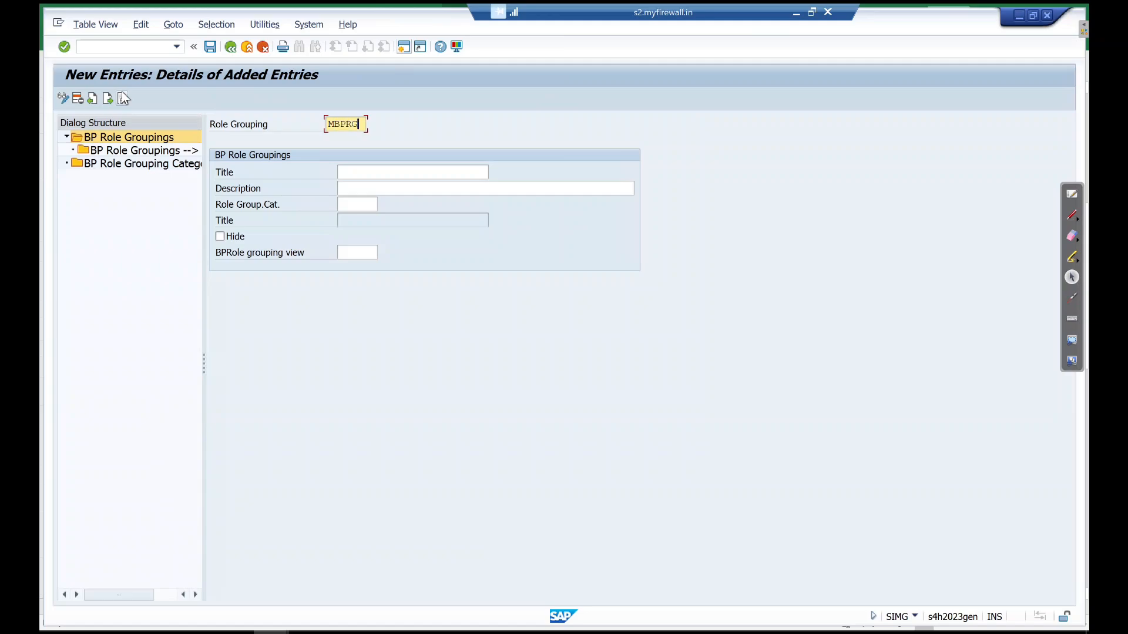
pyautogui.press('Return')
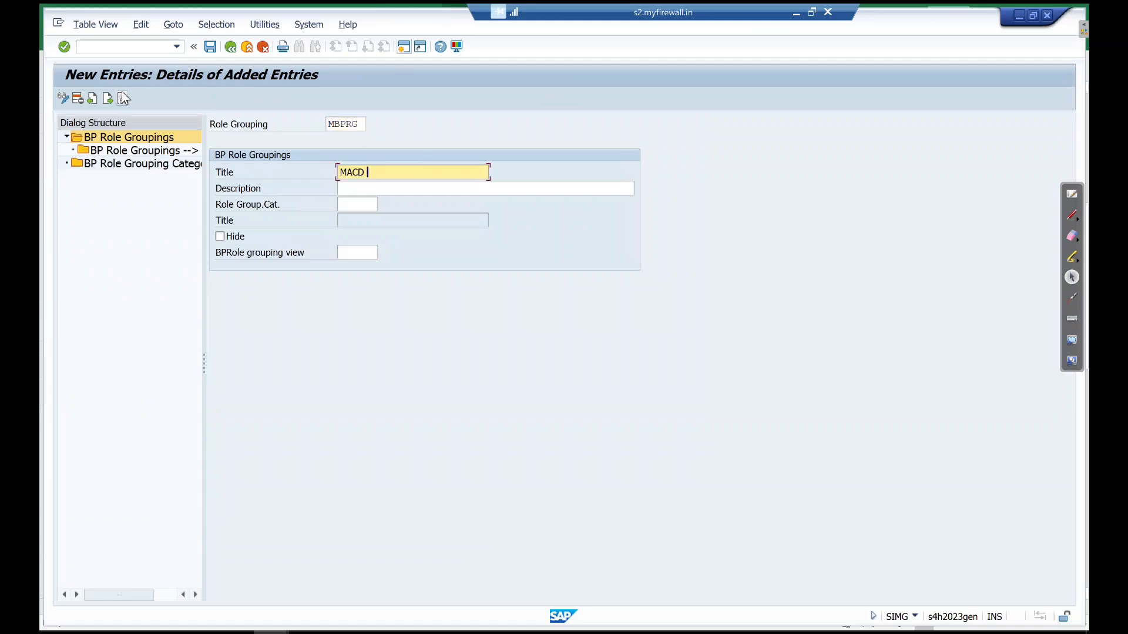
pyautogui.write('MACD BP ROLE GORU')
pyautogui.press('BackSpace')
pyautogui.press('BackSpace')
pyautogui.press('BackSpace')
pyautogui.press('BackSpace')
pyautogui.hotkey('ctrl', 'a')
pyautogui.hotkey('ctrl', 'c')
pyautogui.press('Tab')
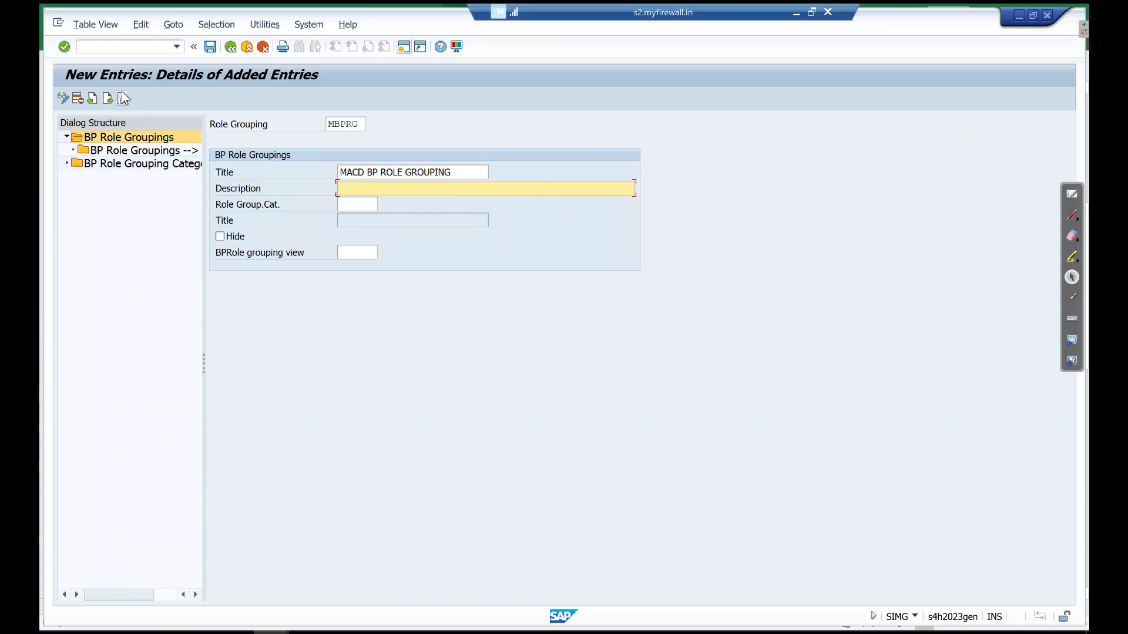
pyautogui.hotkey('ctrl', 'v')
pyautogui.press('Return')
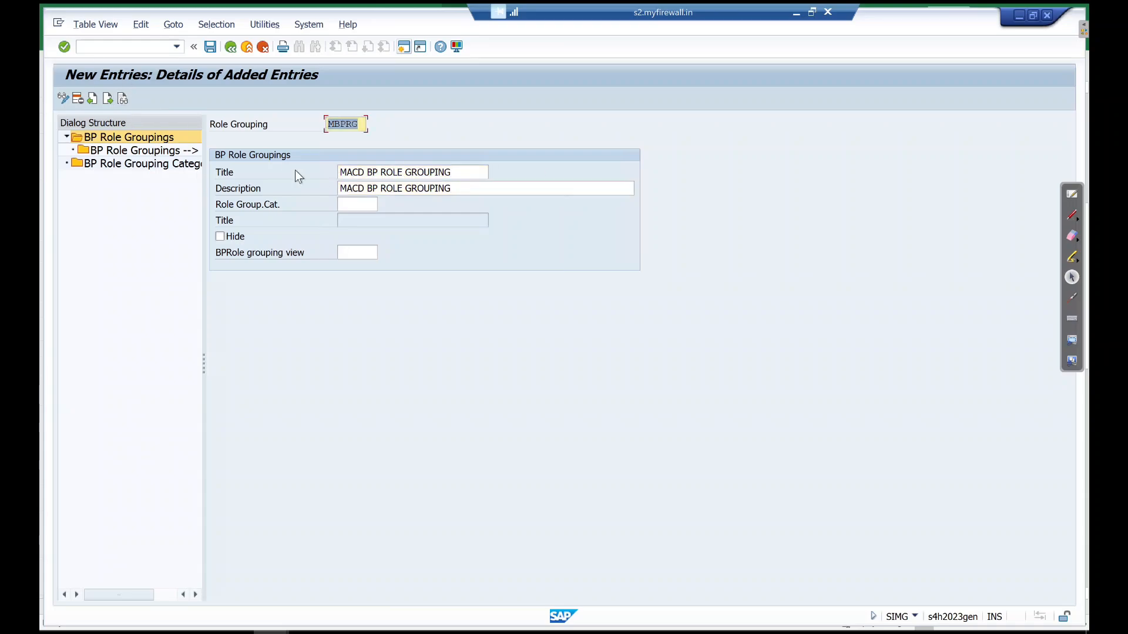
# Open the BP role assignments of grouping MBPRG and add role FLCU00 as a new entry, checking the required roles in the Excel guide
pyautogui.doubleClick(151, 151)
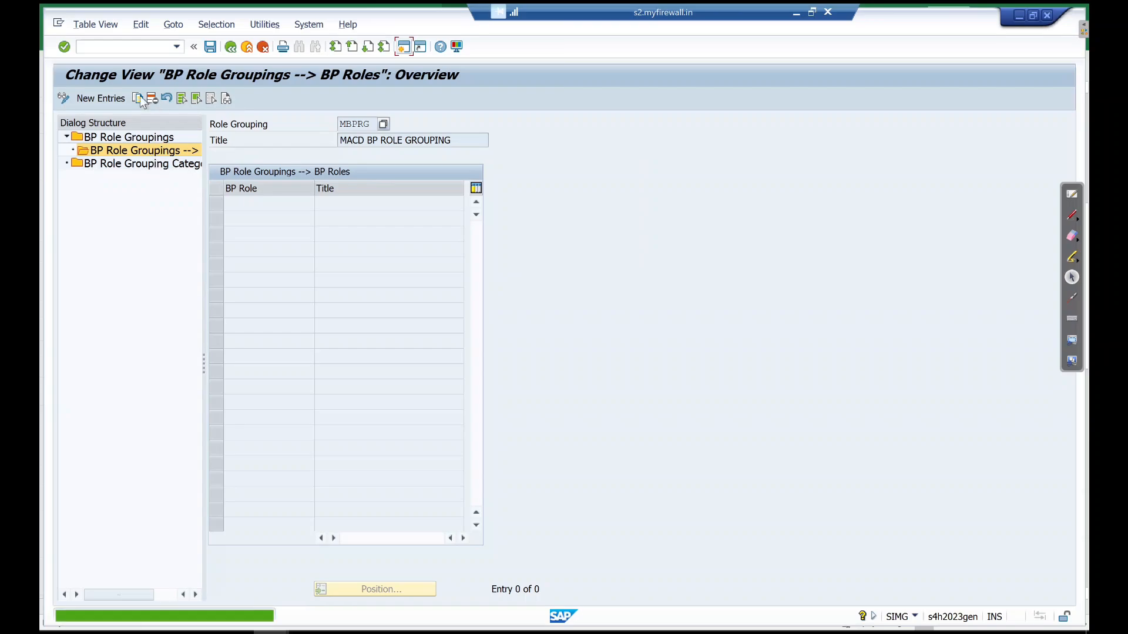
pyautogui.click(104, 98)
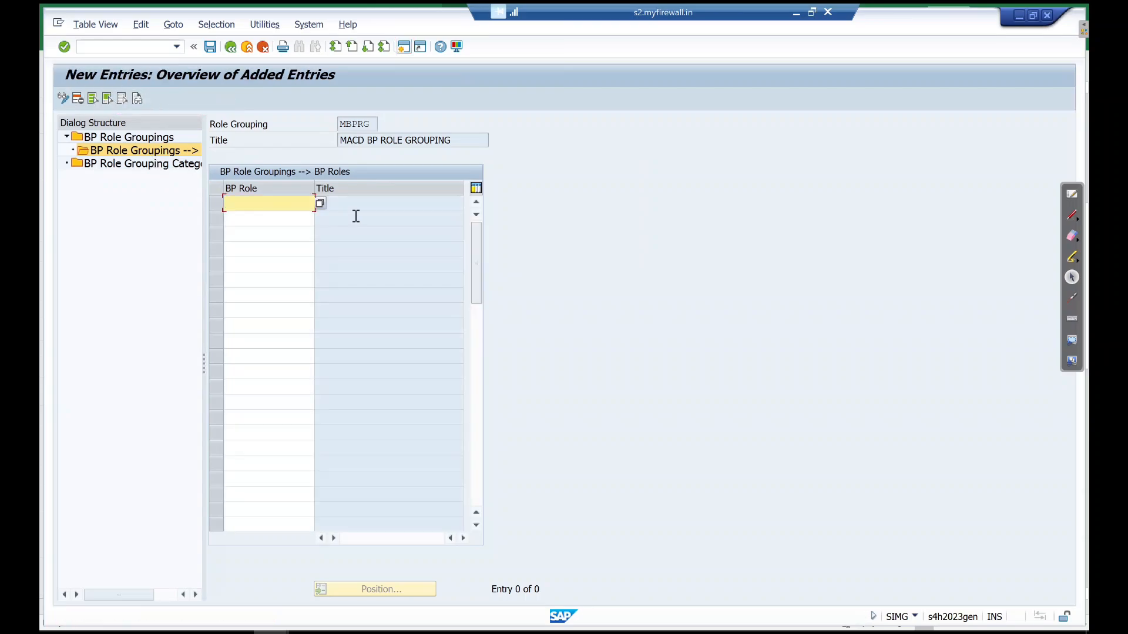
pyautogui.click(320, 204)
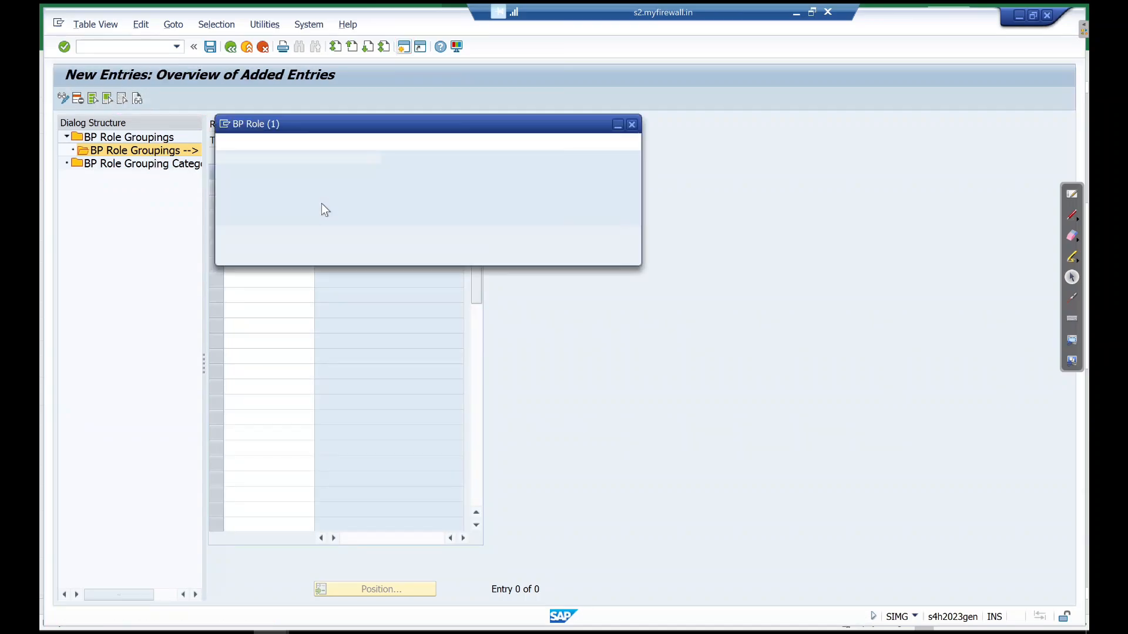
pyautogui.press('Escape')
pyautogui.hotkey('alt', 'Tab')
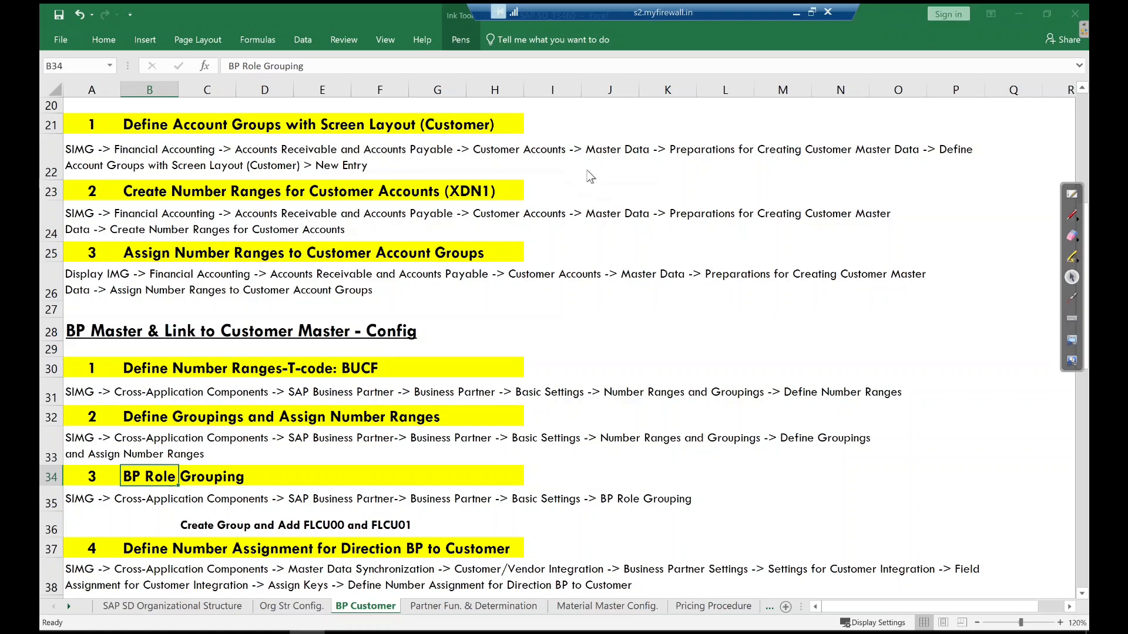
pyautogui.hotkey('alt', 'Tab')
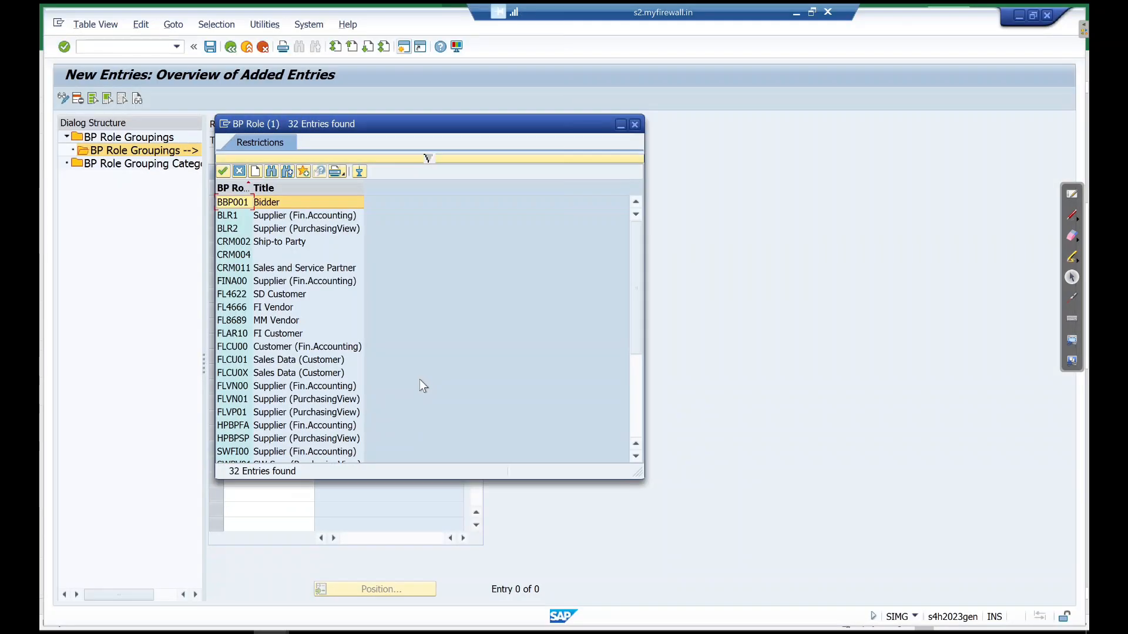
pyautogui.hotkey('alt', 'Tab')
pyautogui.hotkey('alt', 'Tab')
pyautogui.hotkey('alt', 'Tab')
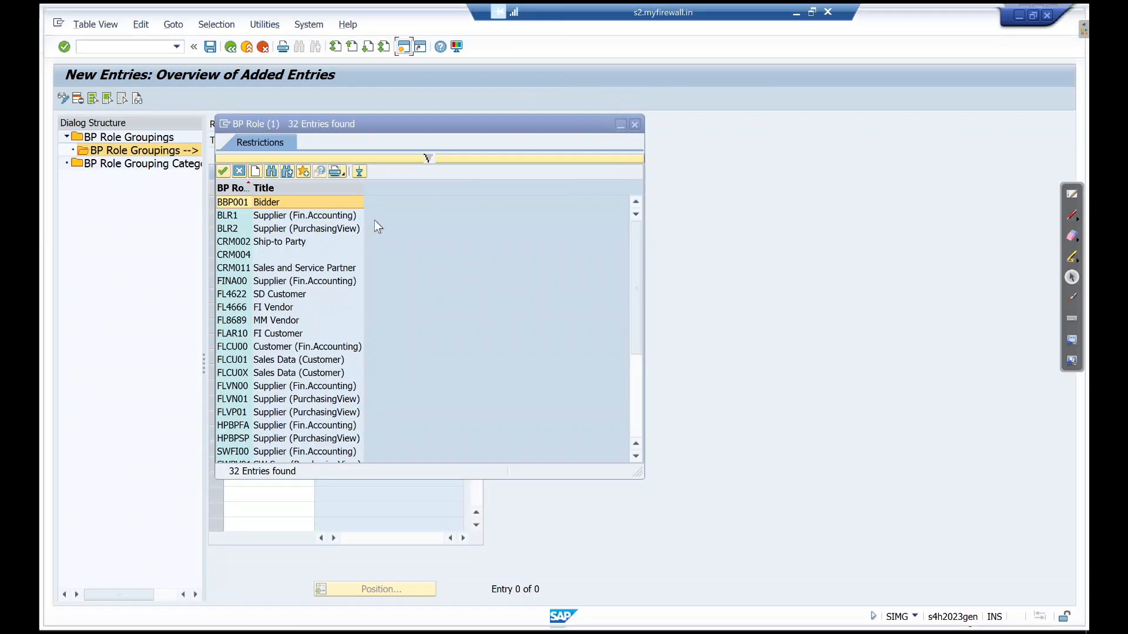
pyautogui.click(252, 347)
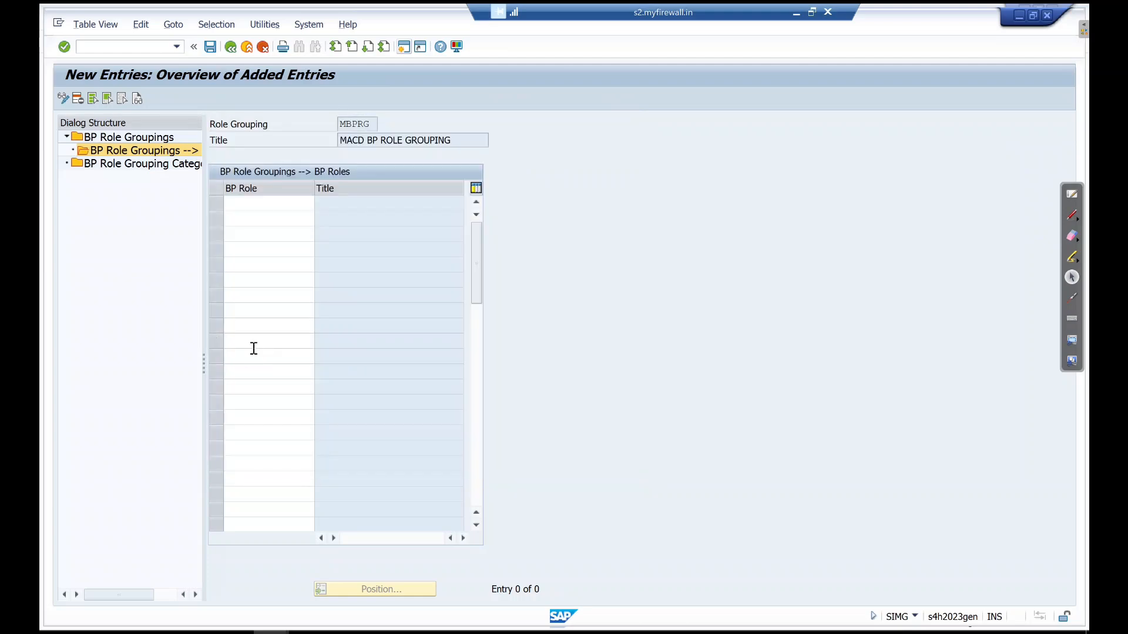
# Add BP role FLCU01 to grouping MBPRG and save the assignments, accepting the customizing request
pyautogui.click(300, 218)
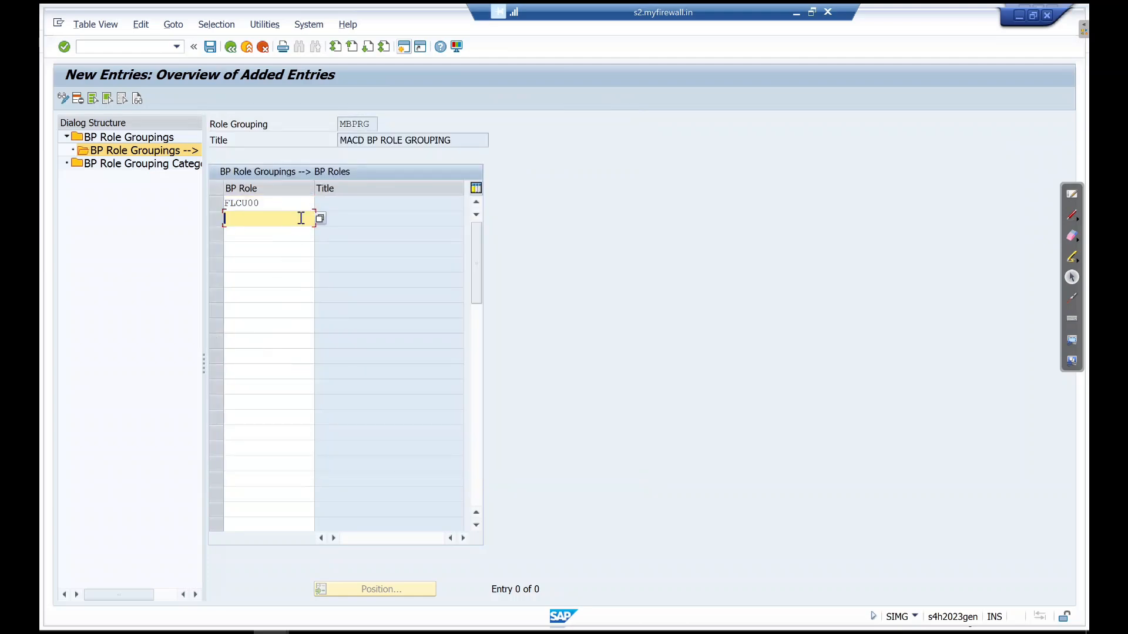
pyautogui.write('FLCU01')
pyautogui.press('Return')
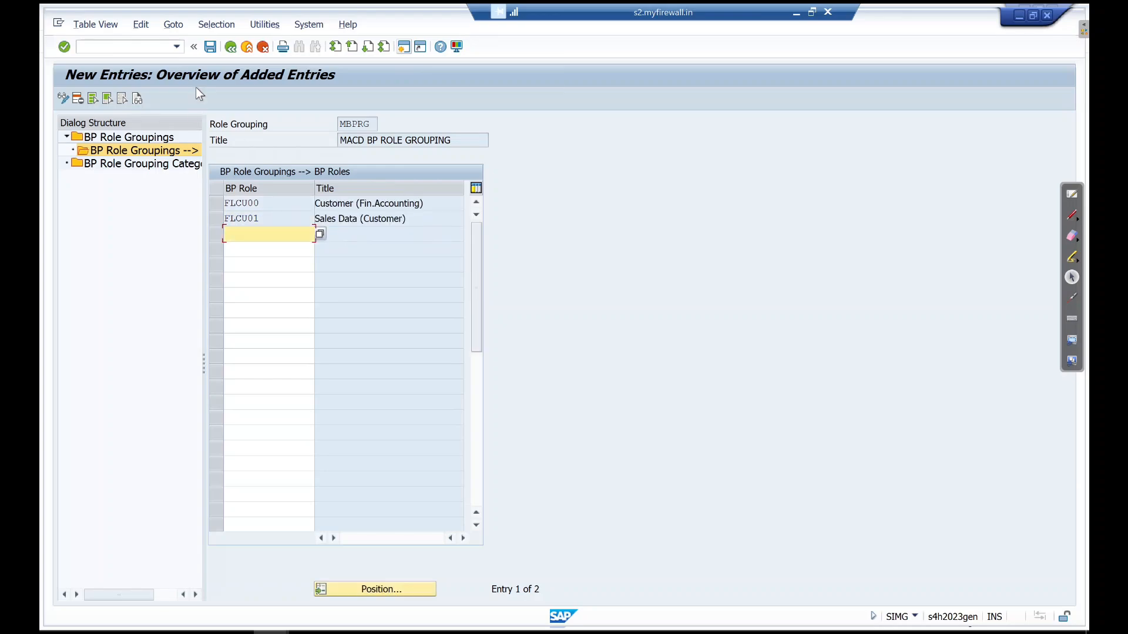
pyautogui.click(216, 47)
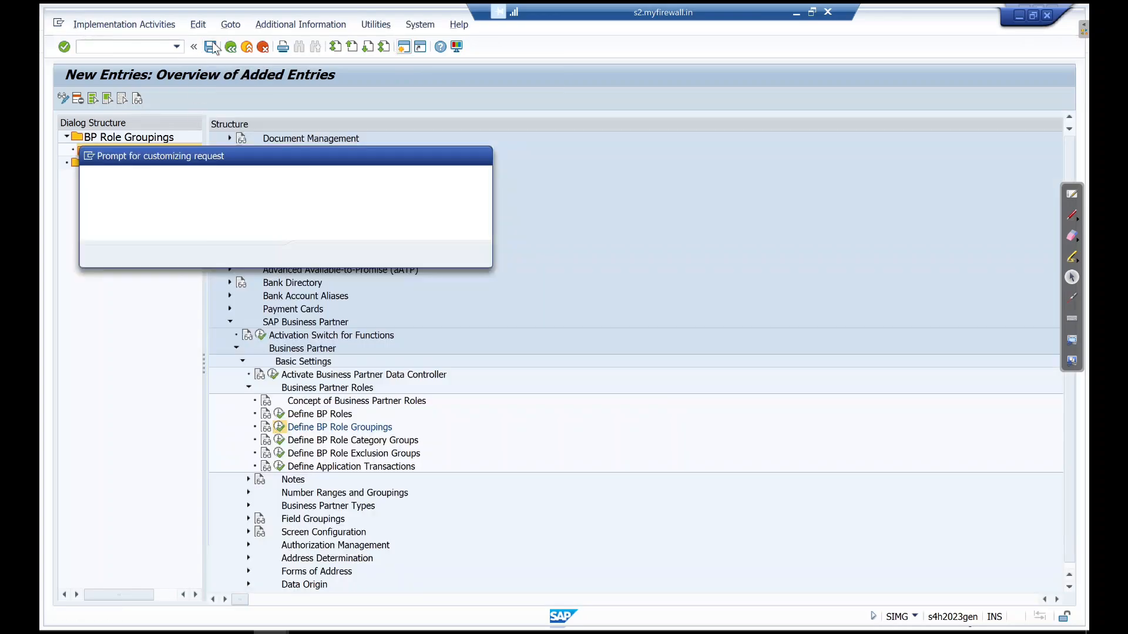
pyautogui.press('Return')
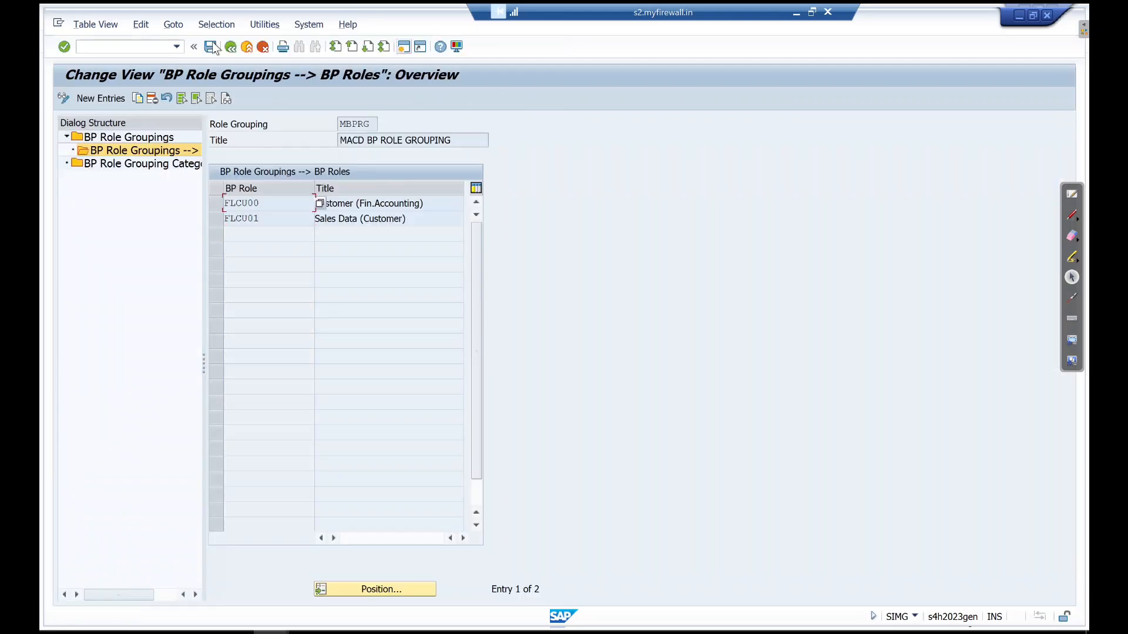
# Switch to the Excel guide, select row 37 on number assignment for direction BP to customer, and review the surrounding configuration steps
pyautogui.hotkey('alt', 'Tab')
pyautogui.hotkey('alt', 'Tab')
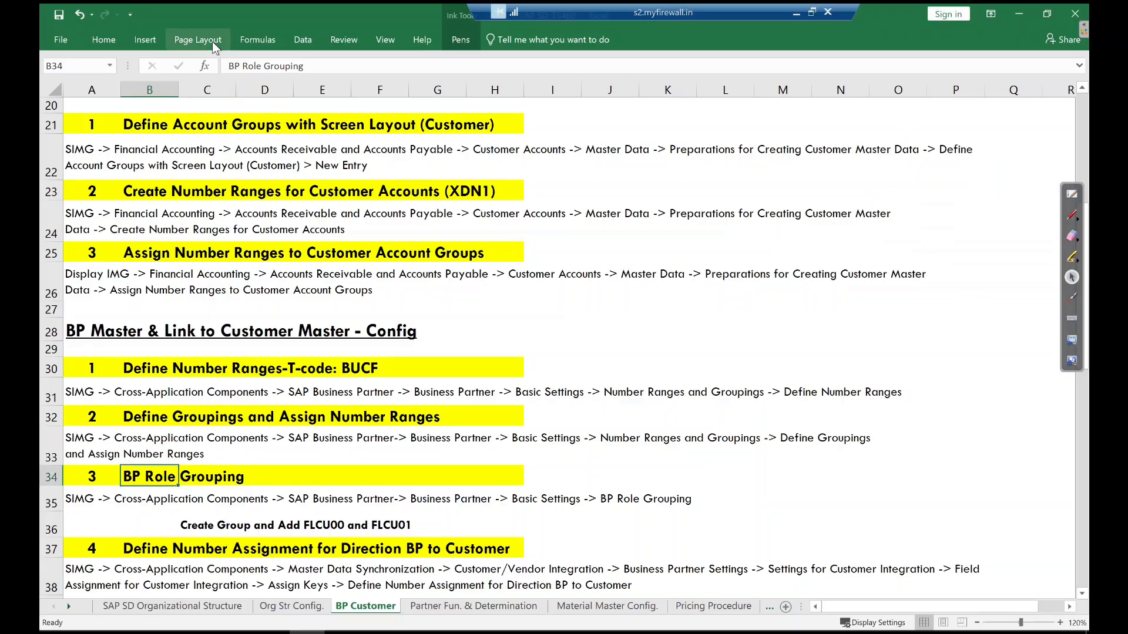
pyautogui.scroll(-2, 255, 319)
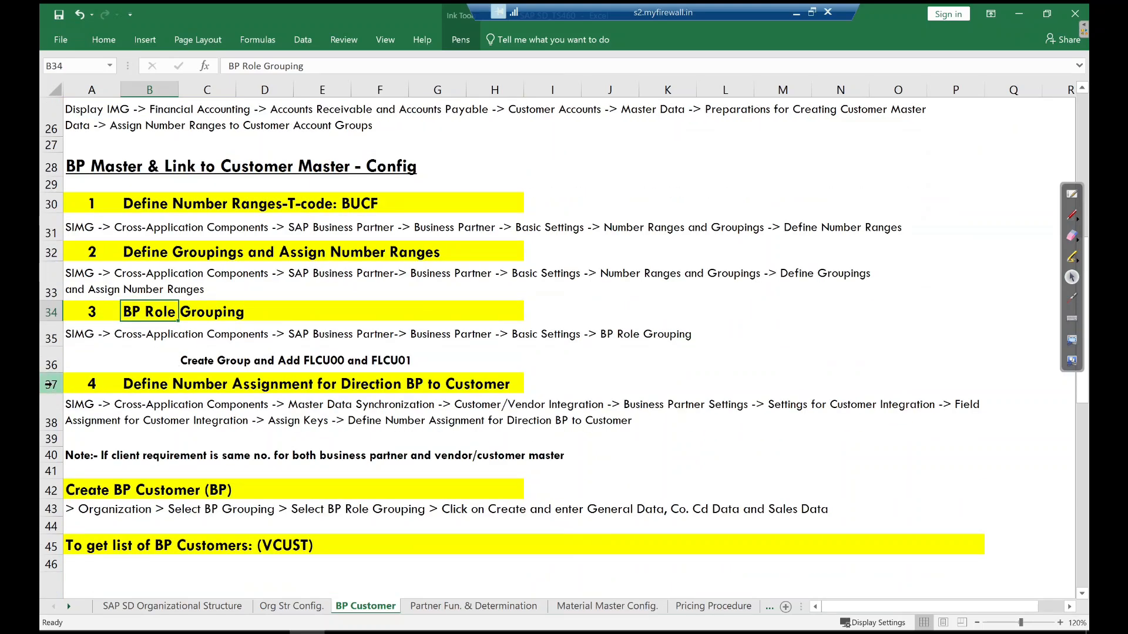
pyautogui.click(50, 384)
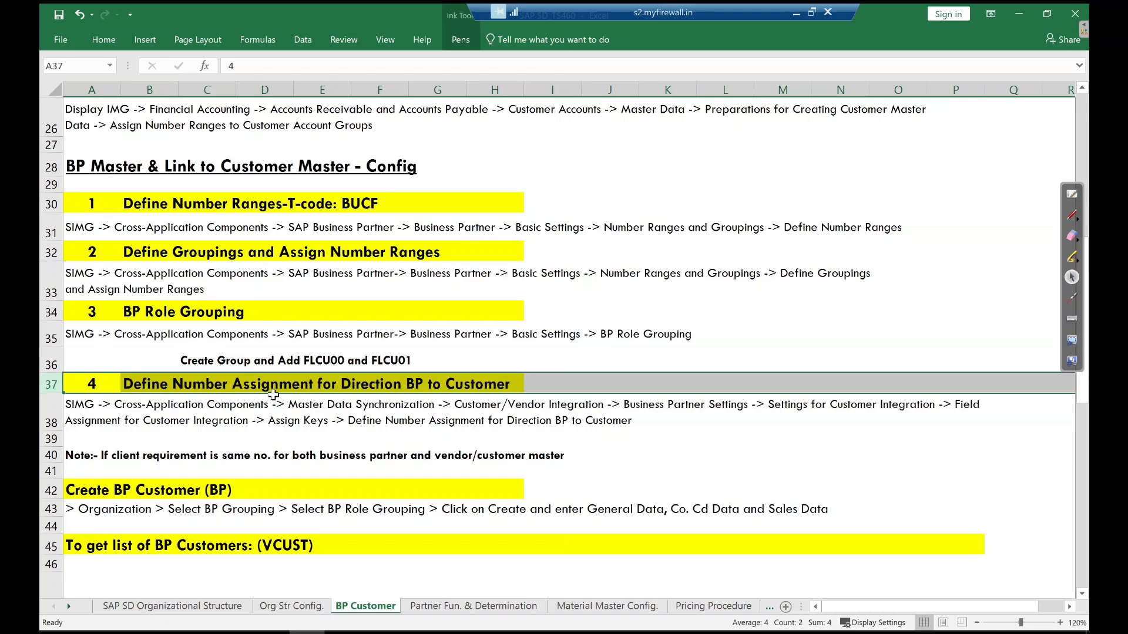
pyautogui.scroll(1, 327, 236)
pyautogui.scroll(3, 328, 236)
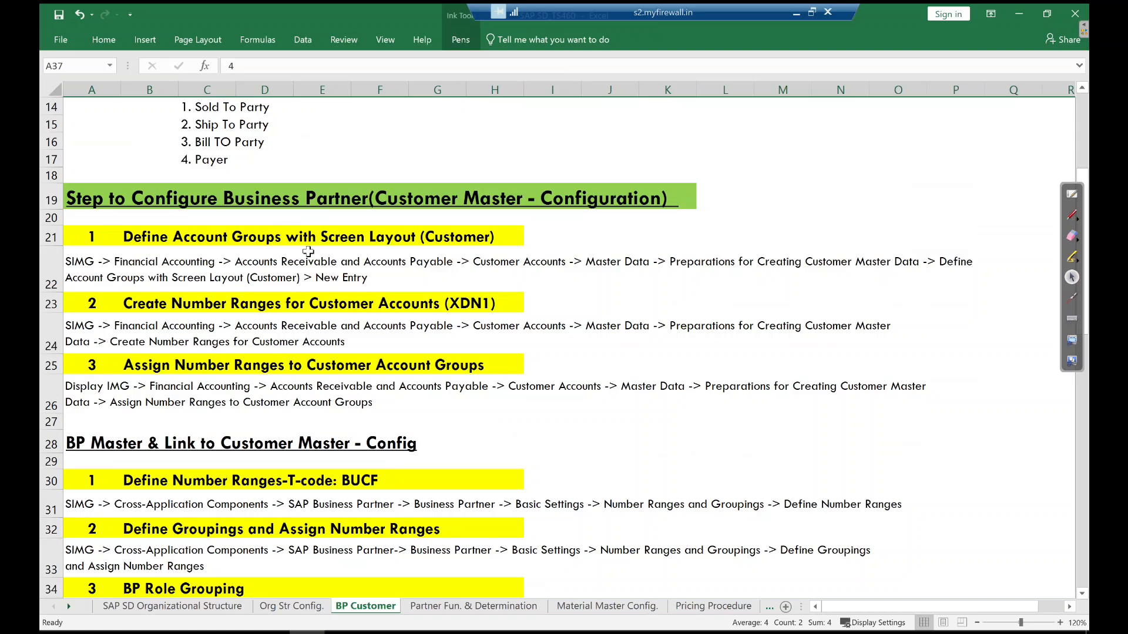
pyautogui.scroll(-2, 300, 274)
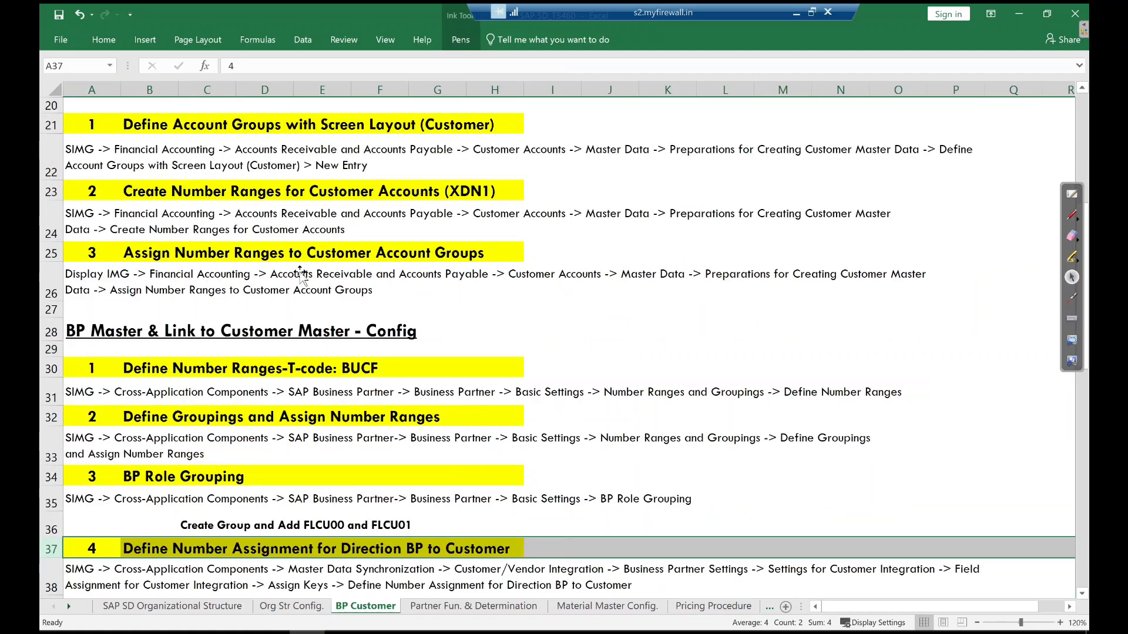
pyautogui.scroll(-1, 300, 275)
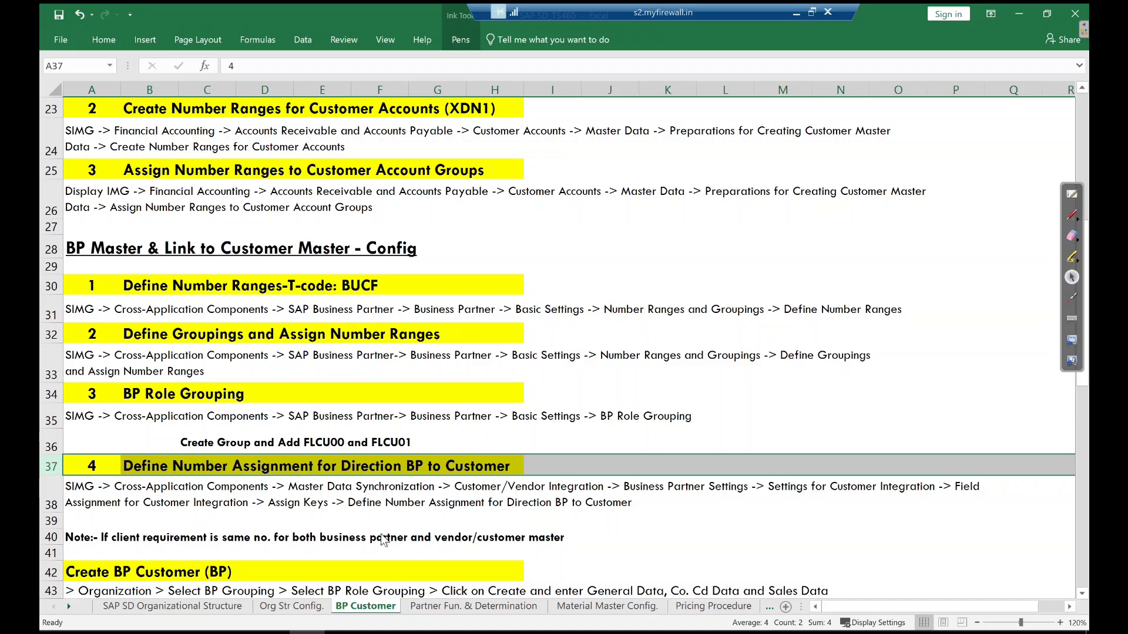
# Return to SAP and leave the BP role groupings views for the Display IMG tree
pyautogui.hotkey('alt', 'Tab')
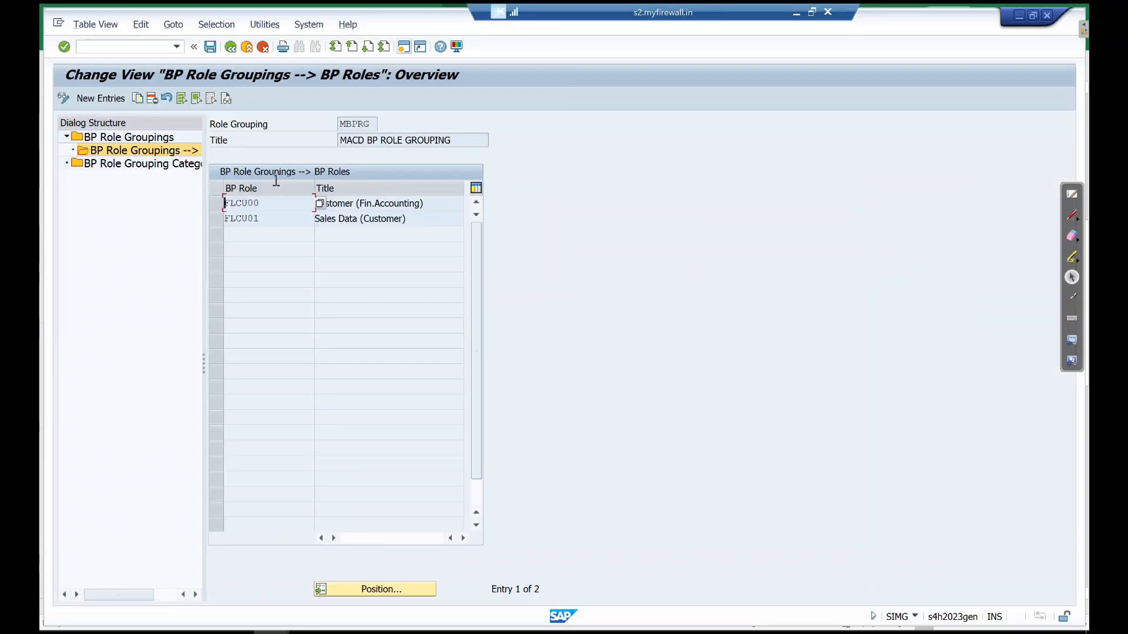
pyautogui.press('F3')
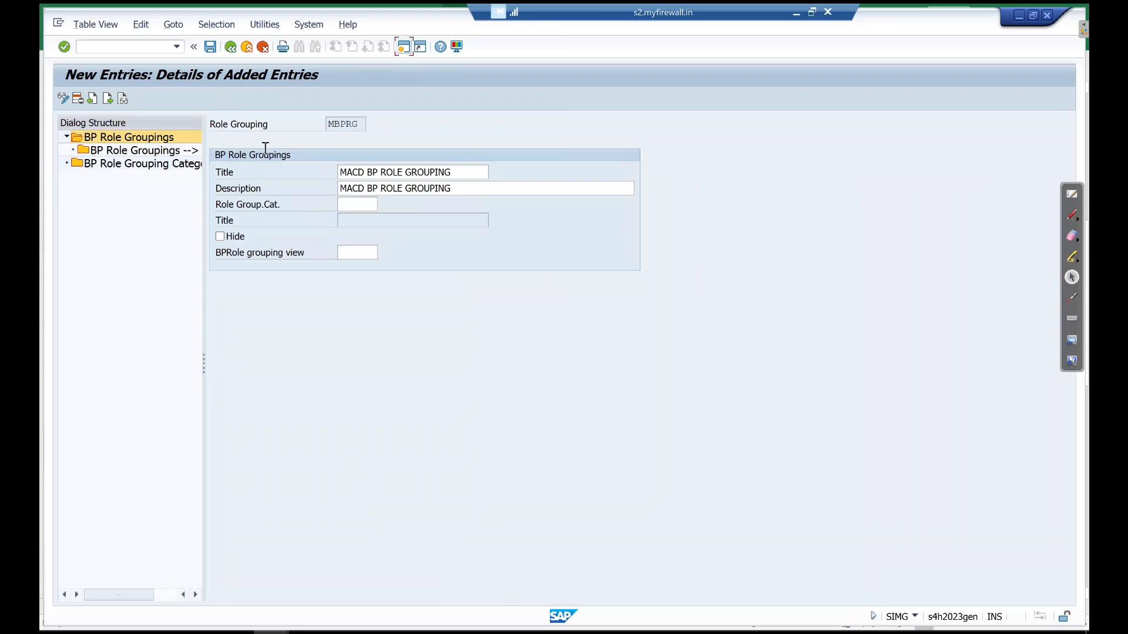
pyautogui.press('F3')
pyautogui.press('F3')
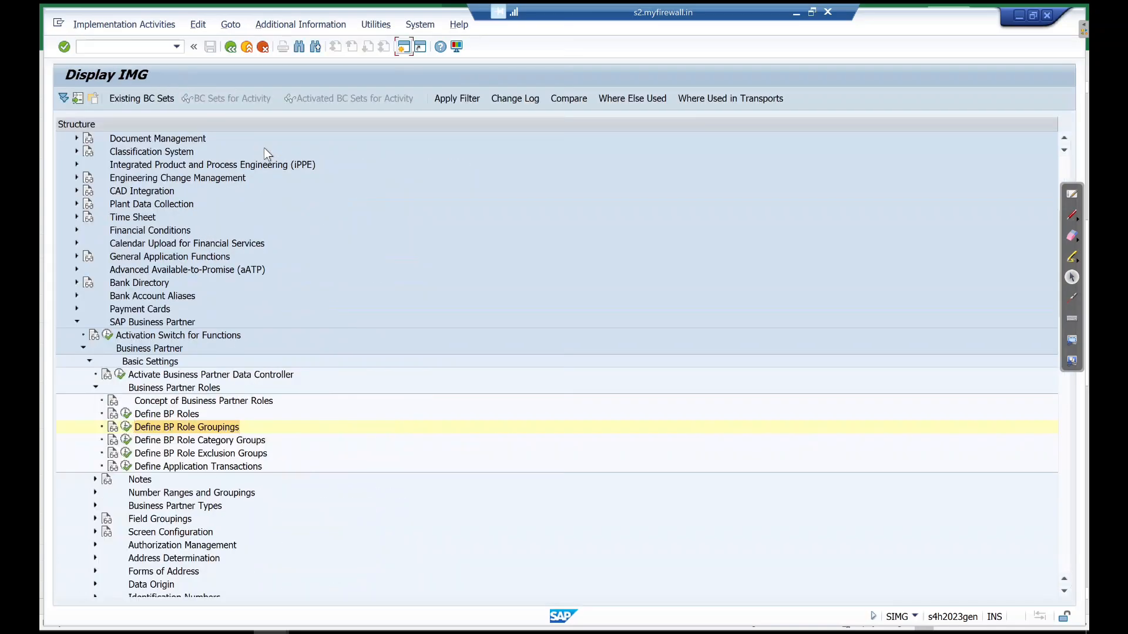
# Check the path for Define Number Assignment for Direction BP to Customer in Excel, then collapse the SAP Business Partner branch in SAP
pyautogui.hotkey('alt', 'Tab')
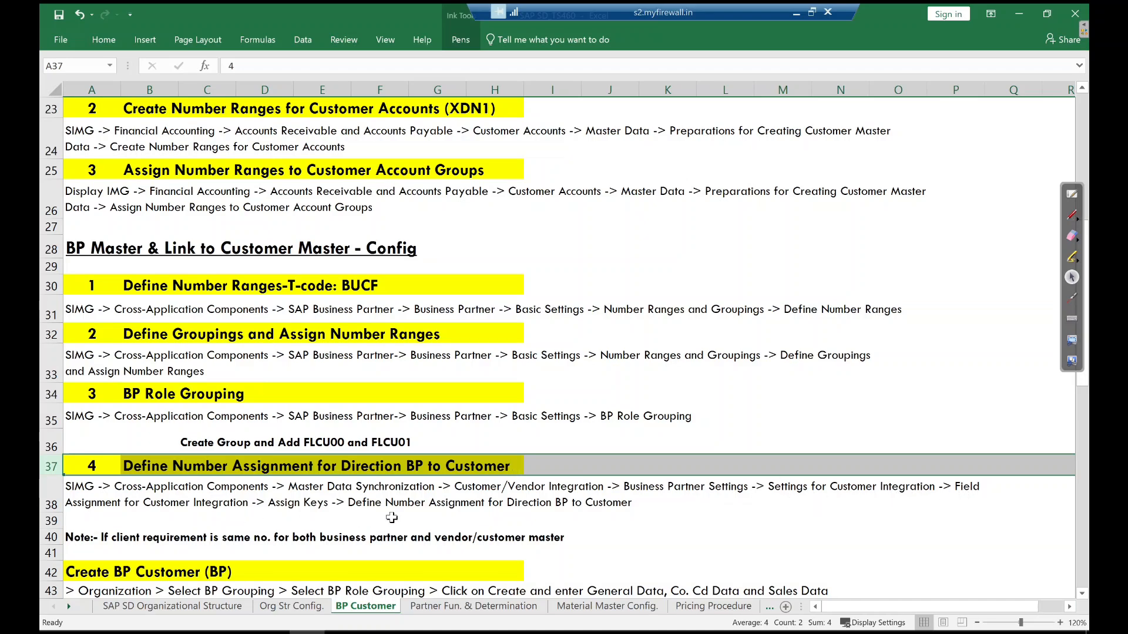
pyautogui.hotkey('alt', 'Tab')
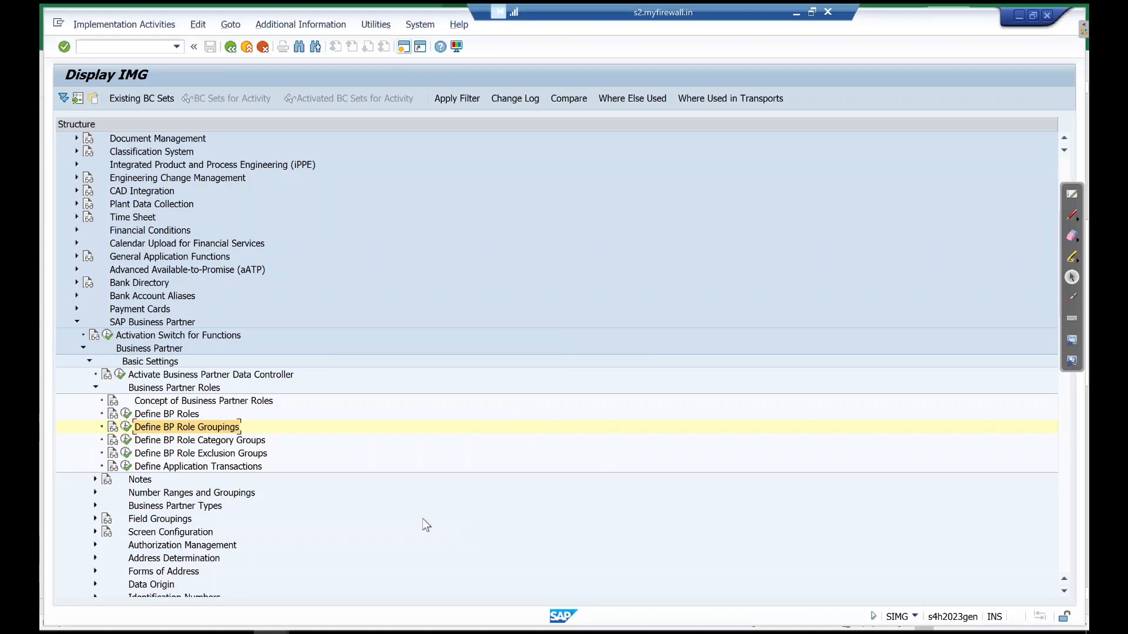
pyautogui.press('Left')
pyautogui.press('Left')
pyautogui.press('Left')
pyautogui.press('Left')
pyautogui.press('Left')
pyautogui.press('Left')
pyautogui.press('Left')
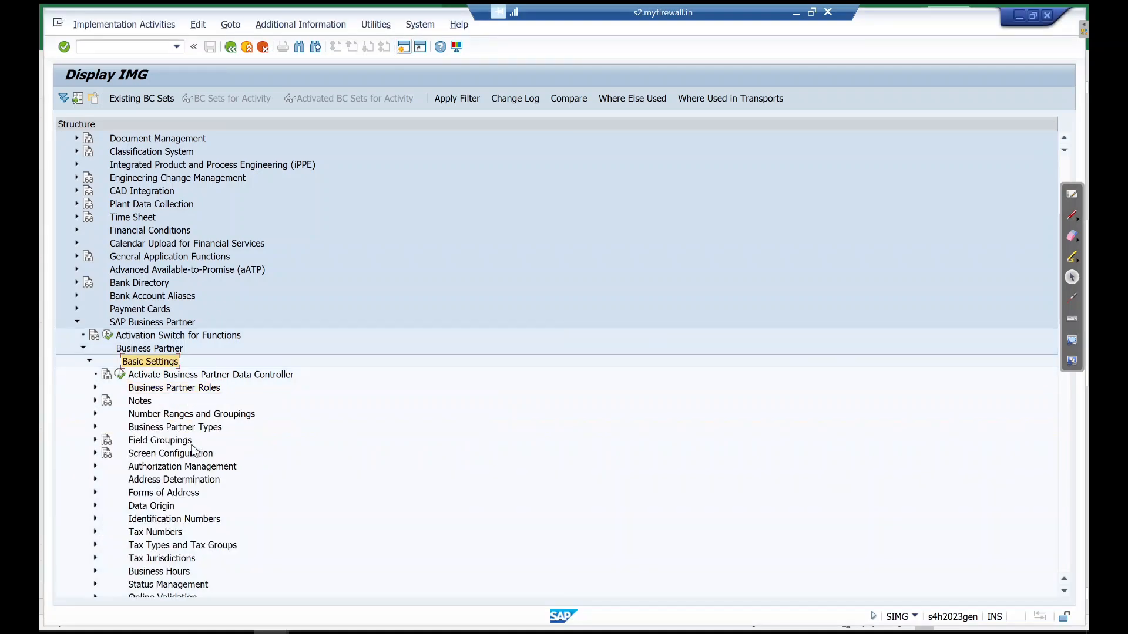
pyautogui.press('Left')
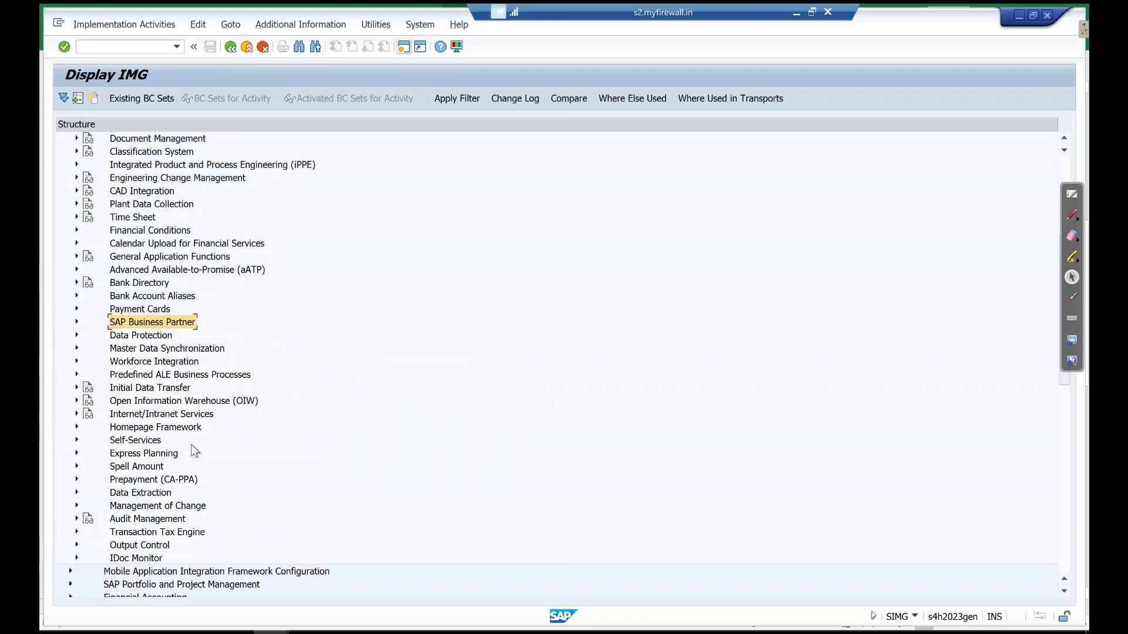
# Expand Master Data Synchronization and its Customer/Vendor Integration branch in the Display IMG tree
pyautogui.press('Up')
pyautogui.press('Down')
pyautogui.press('Down')
pyautogui.press('Down')
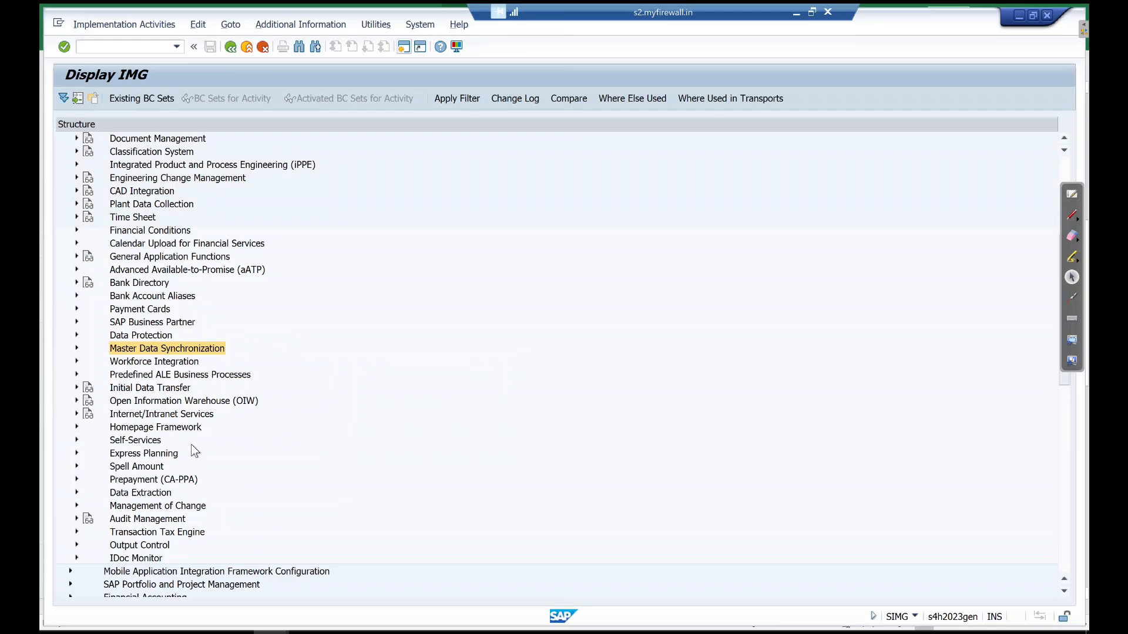
pyautogui.press('Right')
pyautogui.press('Down')
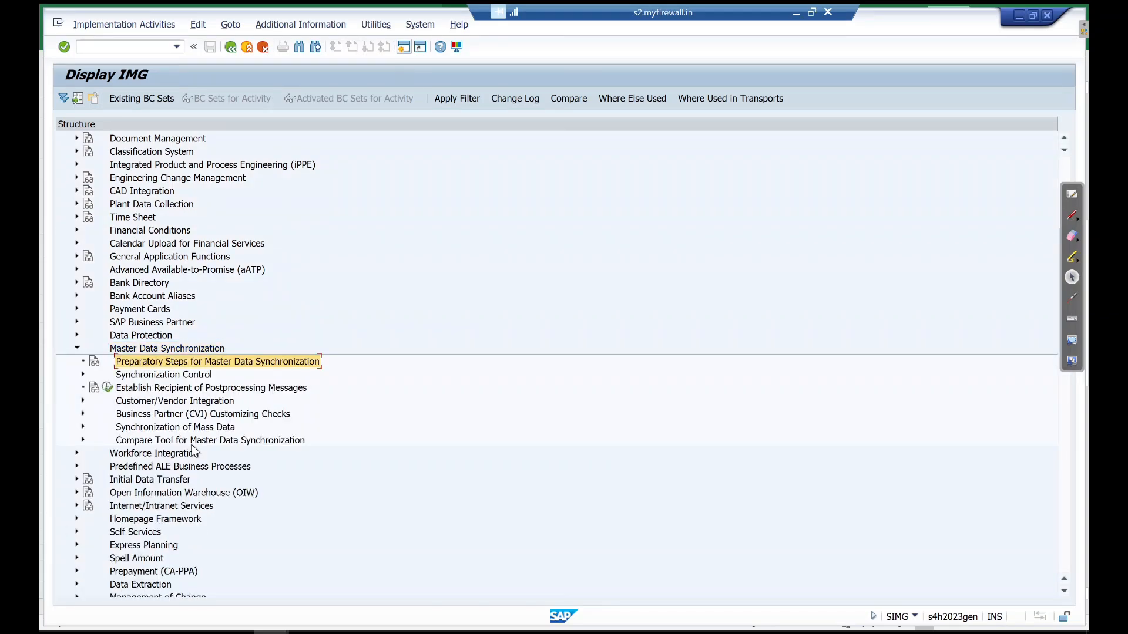
pyautogui.press('Down')
pyautogui.press('Down')
pyautogui.press('Down')
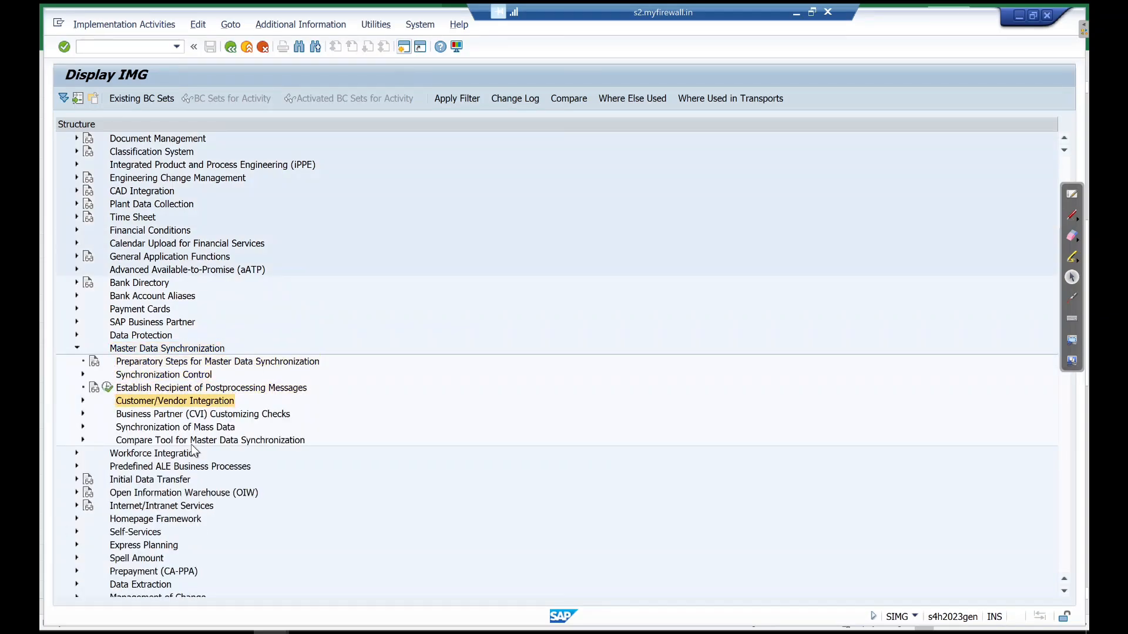
pyautogui.press('Right')
pyautogui.press('Down')
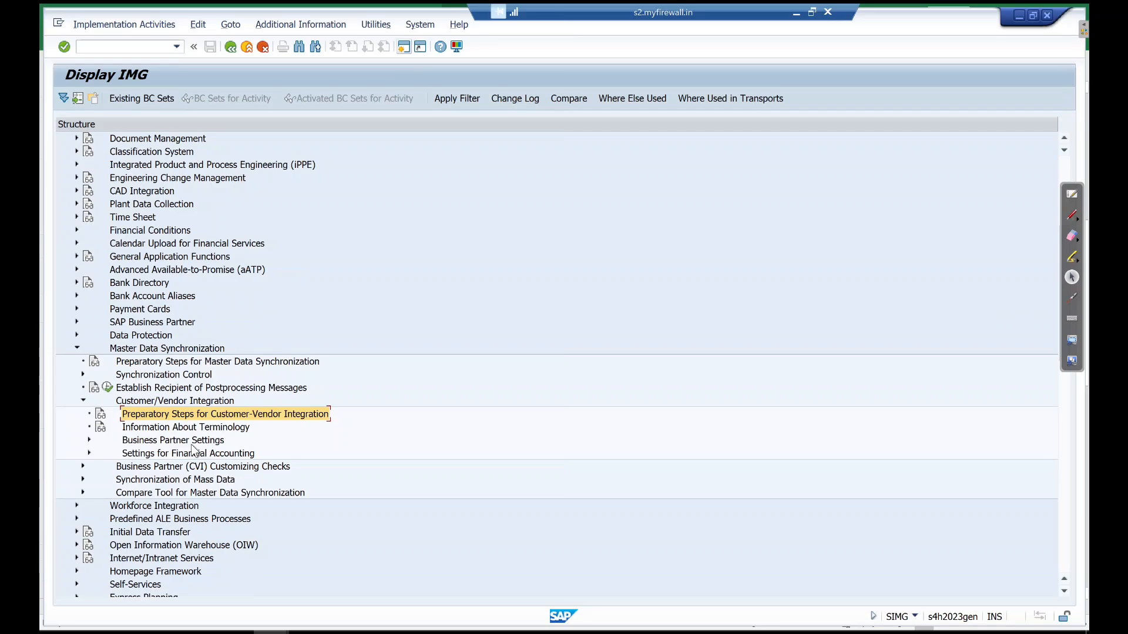
# Expand Business Partner Settings under Customer/Vendor Integration, and within it Settings for Customer Integration
pyautogui.press('Down')
pyautogui.press('Down')
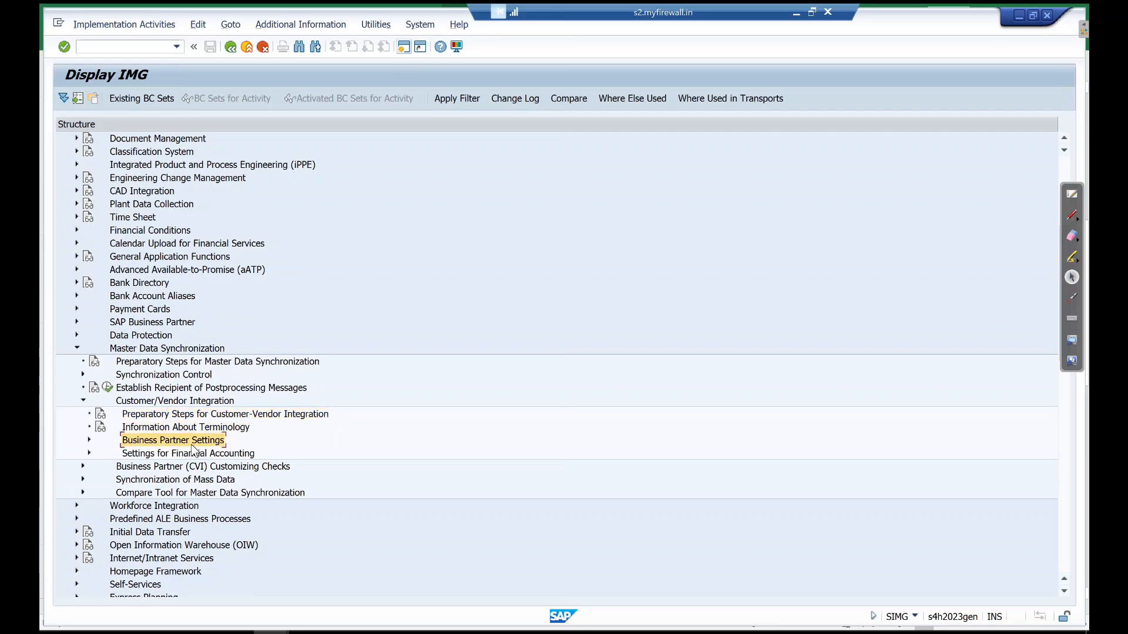
pyautogui.press('Right')
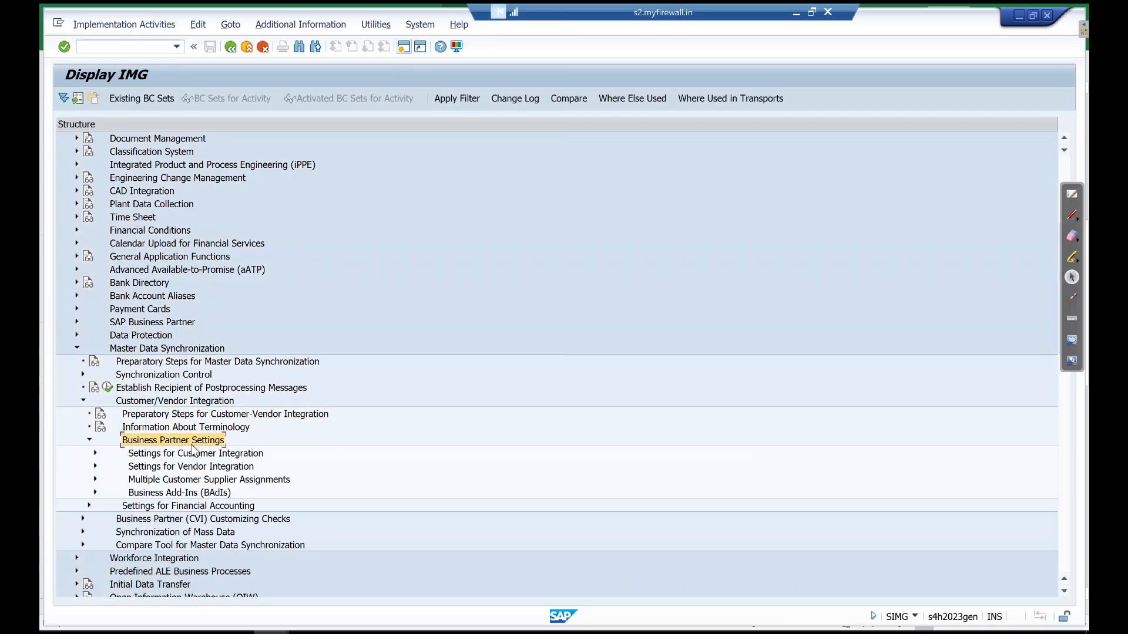
pyautogui.press('Down')
pyautogui.press('Down')
pyautogui.press('Down')
pyautogui.press('Down')
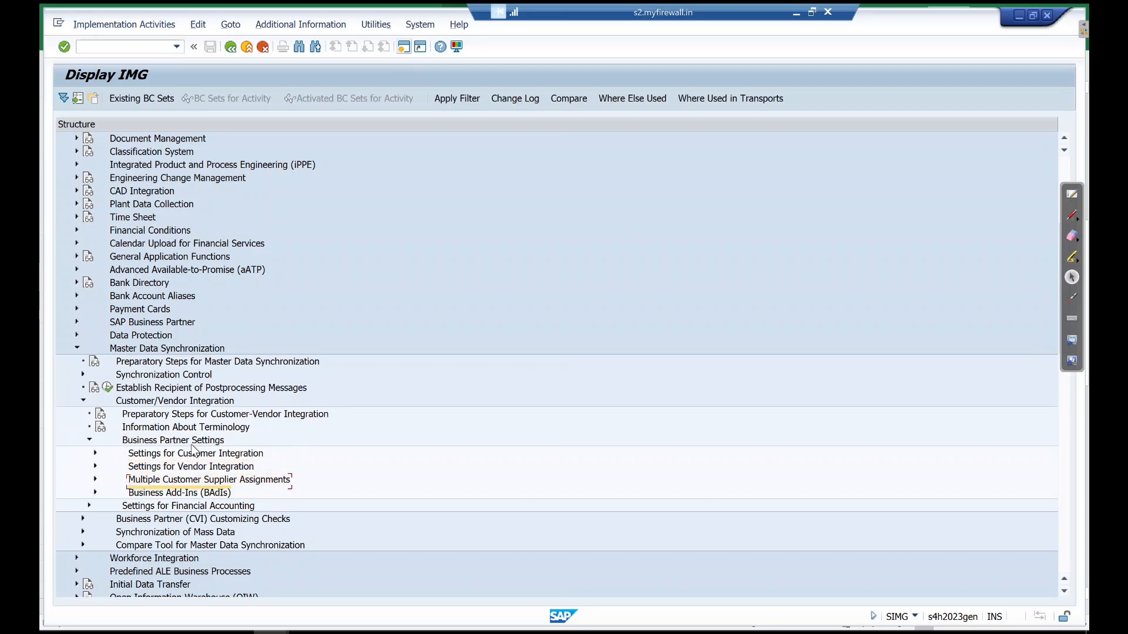
pyautogui.press('Up')
pyautogui.press('Up')
pyautogui.press('Up')
pyautogui.press('Right')
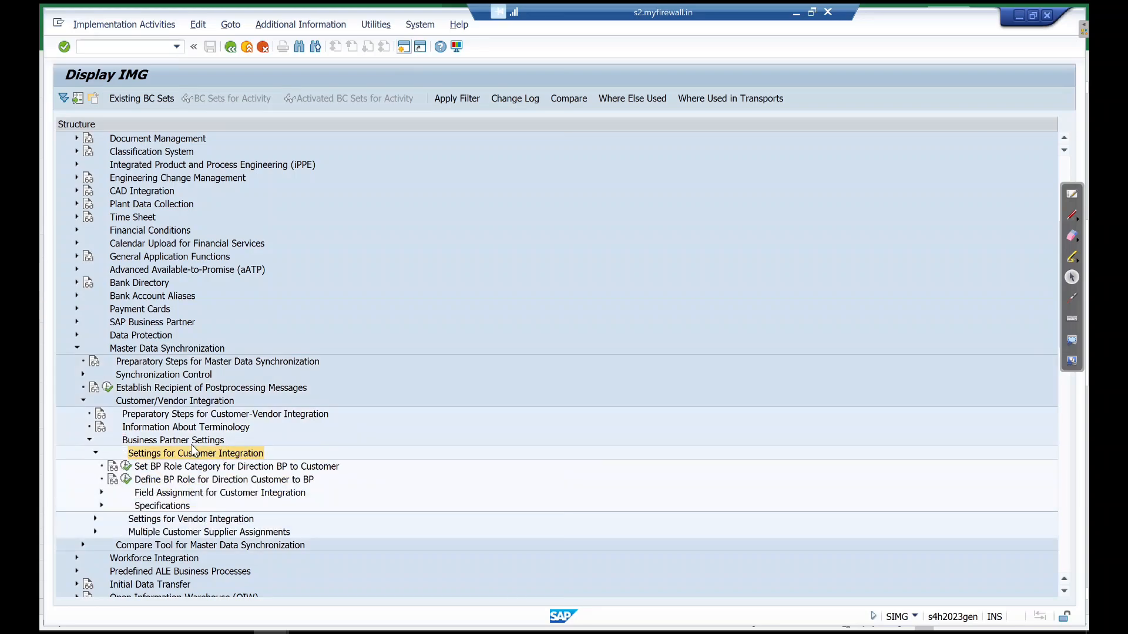
# Expand Field Assignment for Customer Integration and Assign Keys, and go to Define Number Assignment for Direction BP to Customer
pyautogui.press('Down')
pyautogui.press('Down')
pyautogui.press('Down')
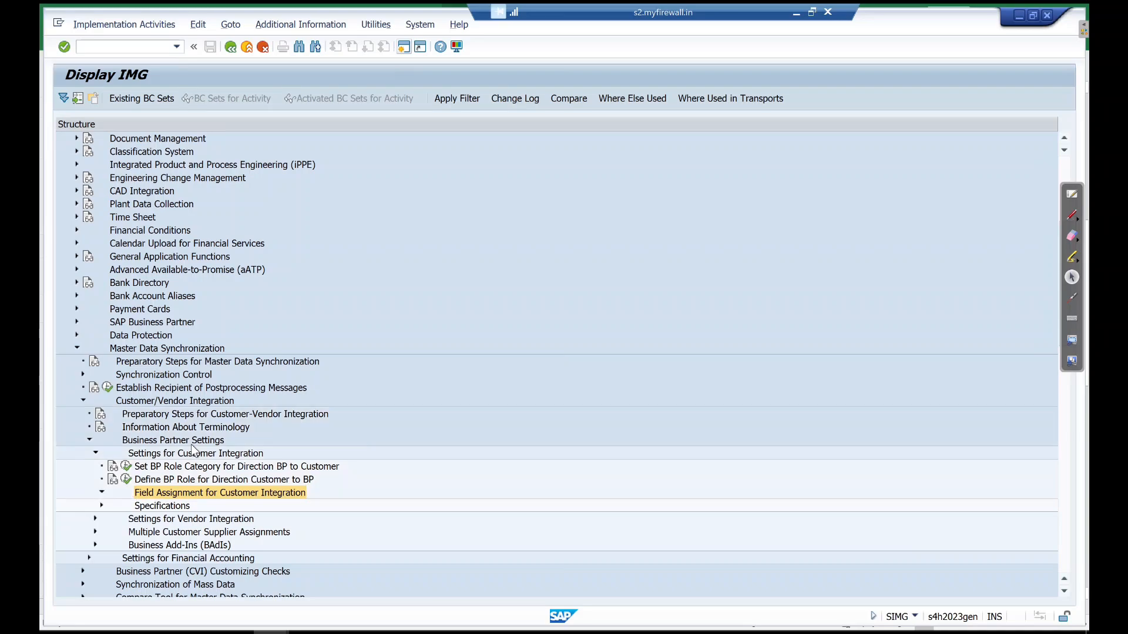
pyautogui.press('Right')
pyautogui.press('Down')
pyautogui.press('Right')
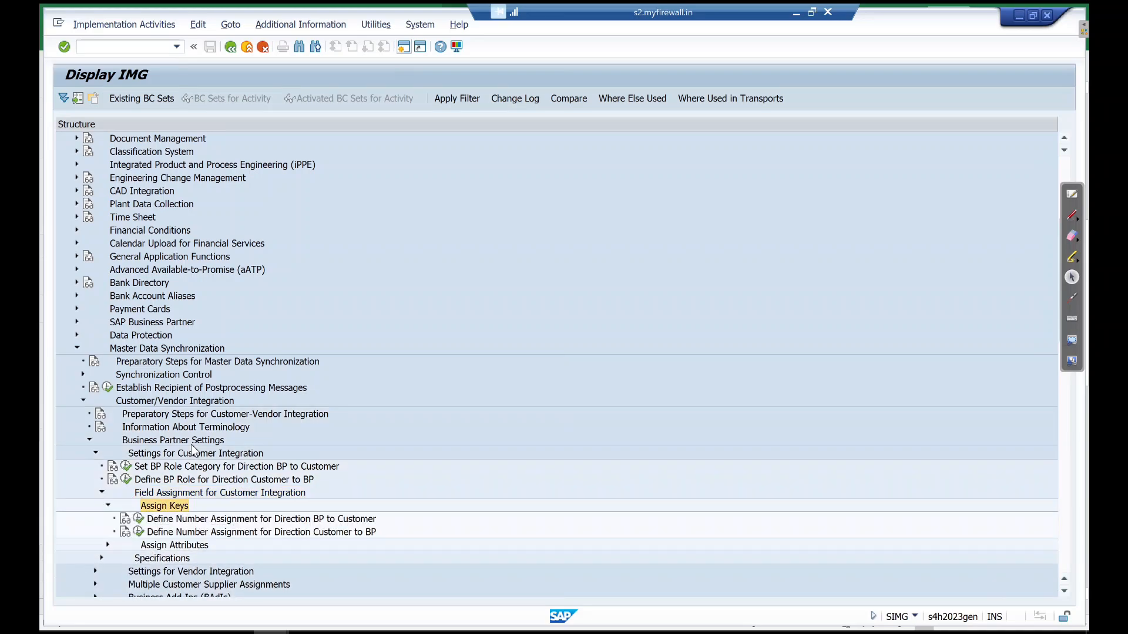
pyautogui.press('Down')
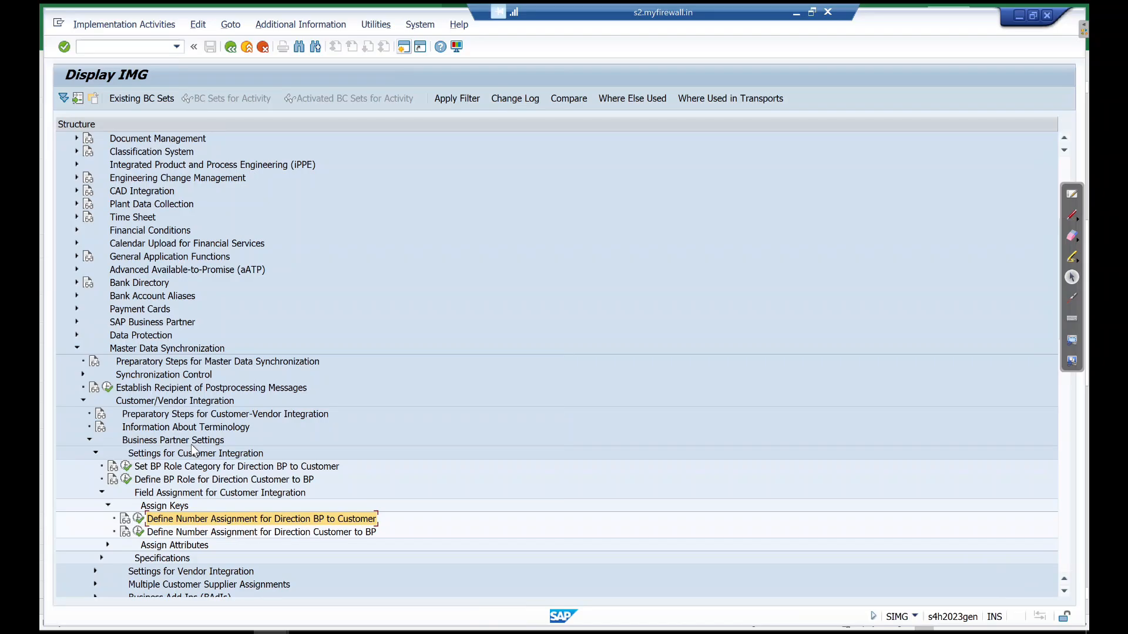
# Check the activity path in the Excel guide, then return to SAP and execute Define Number Assignment for Direction BP to Customer
pyautogui.hotkey('alt', 'Tab')
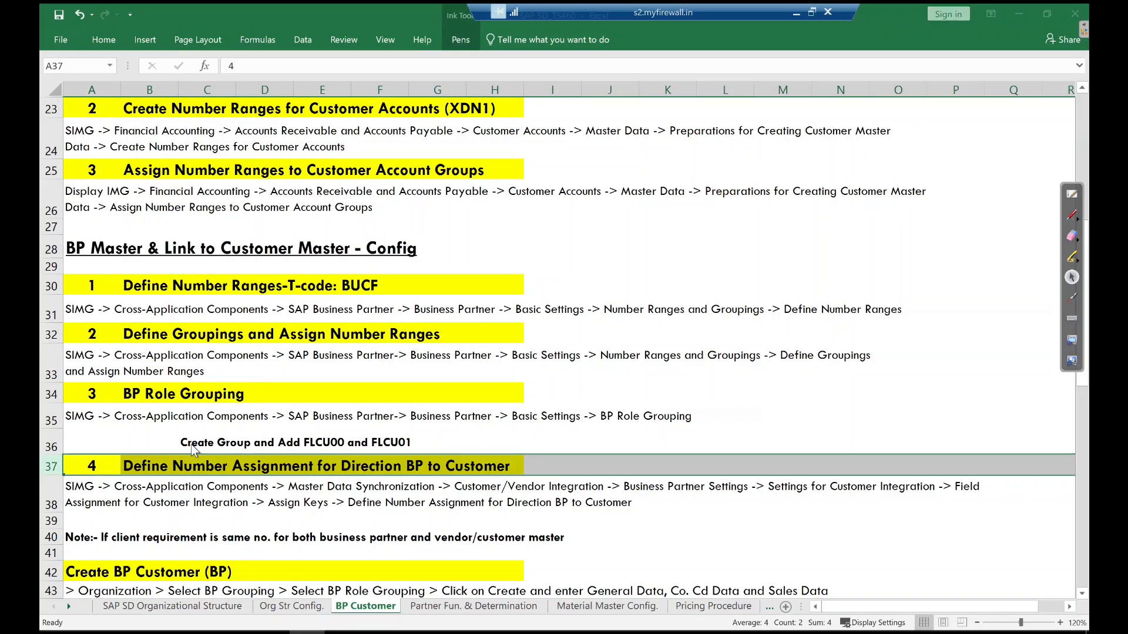
pyautogui.hotkey('alt', 'Tab')
pyautogui.press('Left')
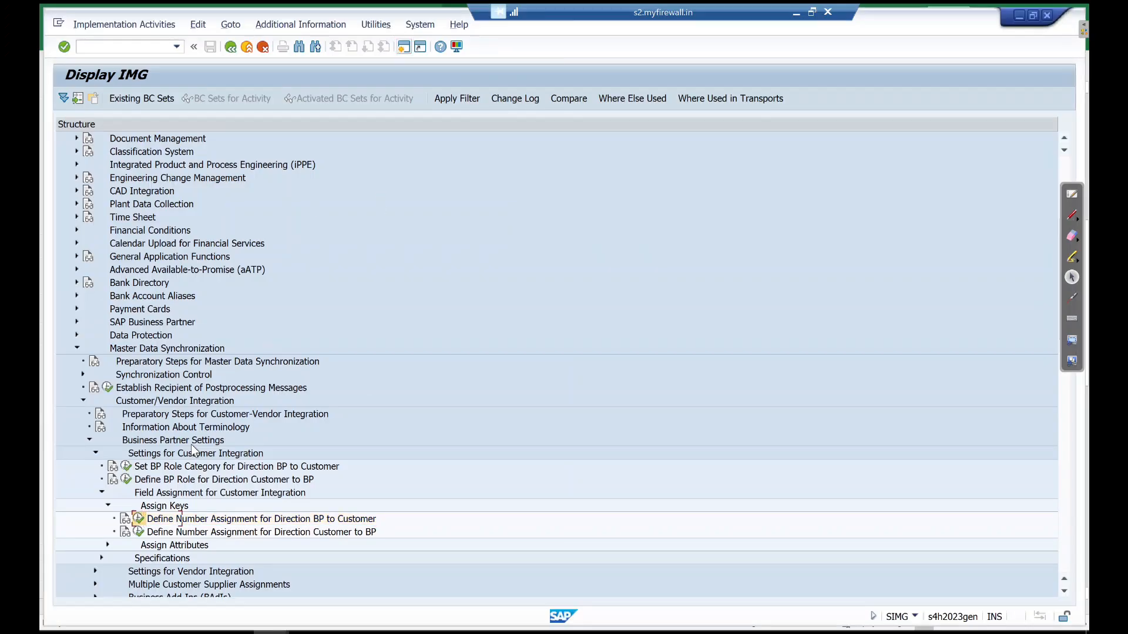
pyautogui.press('Return')
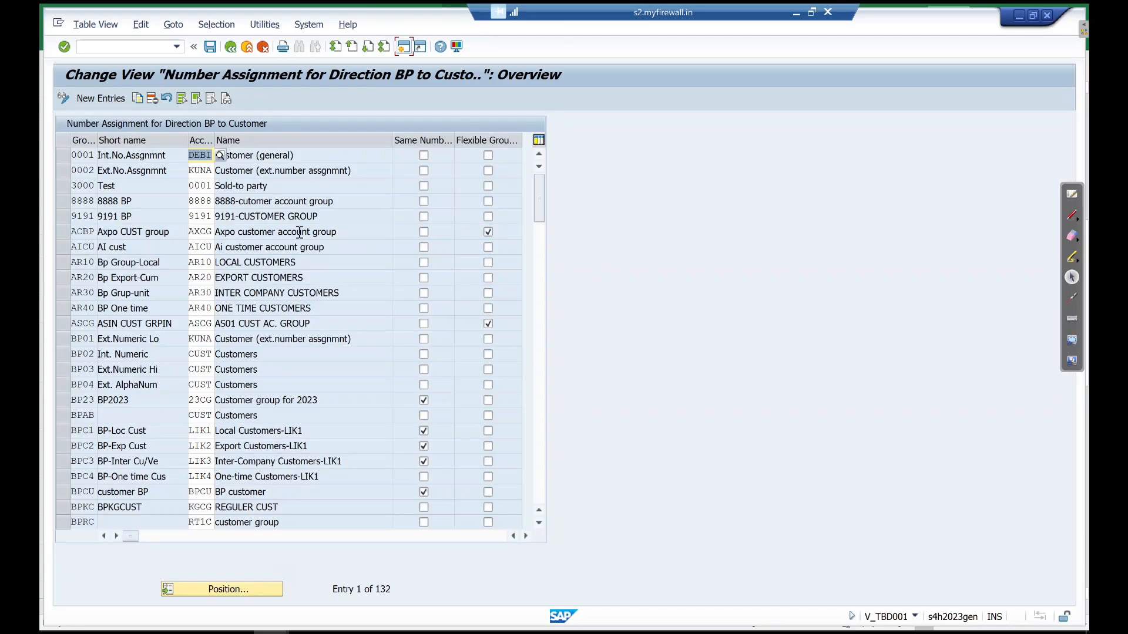
# Create a new number assignment entry with grouping MBPG
pyautogui.click(94, 100)
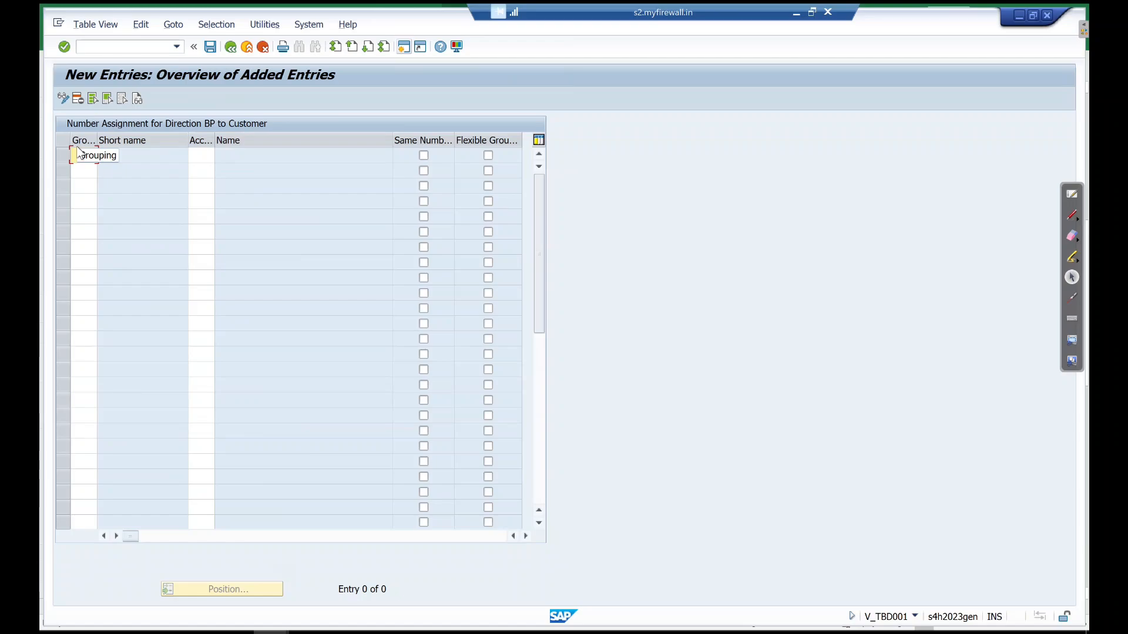
pyautogui.click(80, 152)
pyautogui.write('M')
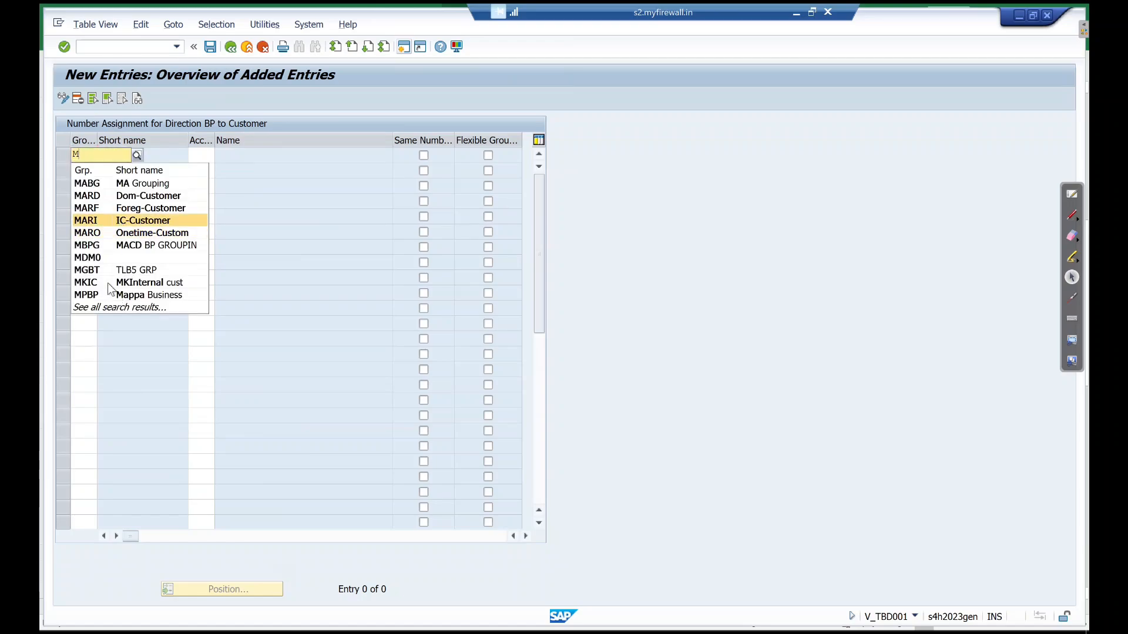
pyautogui.write('C')
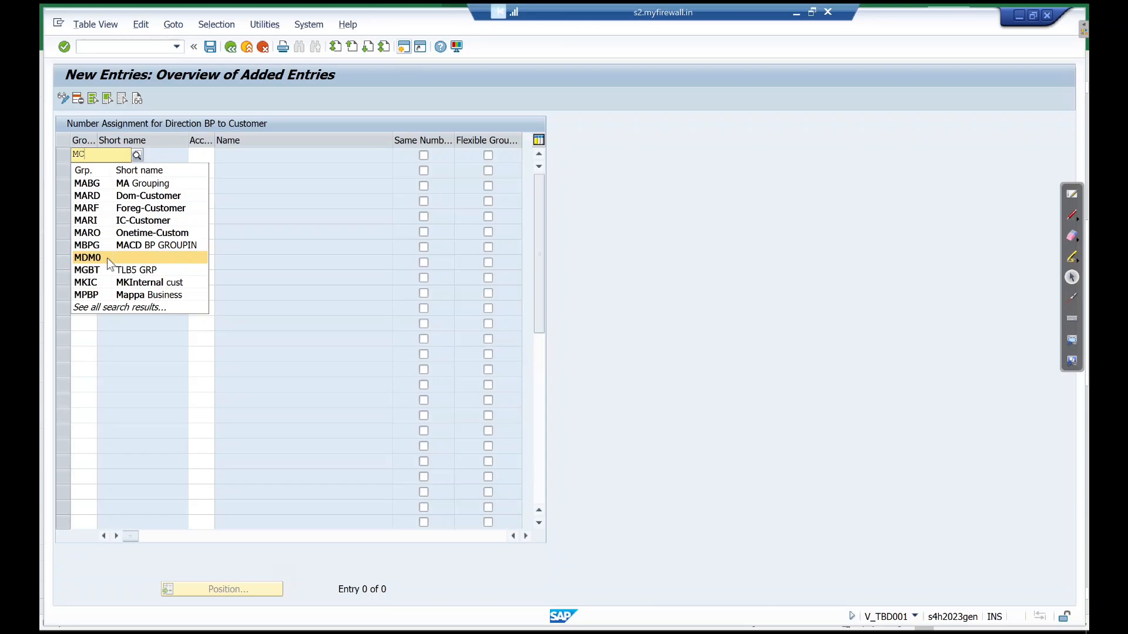
pyautogui.press('BackSpace')
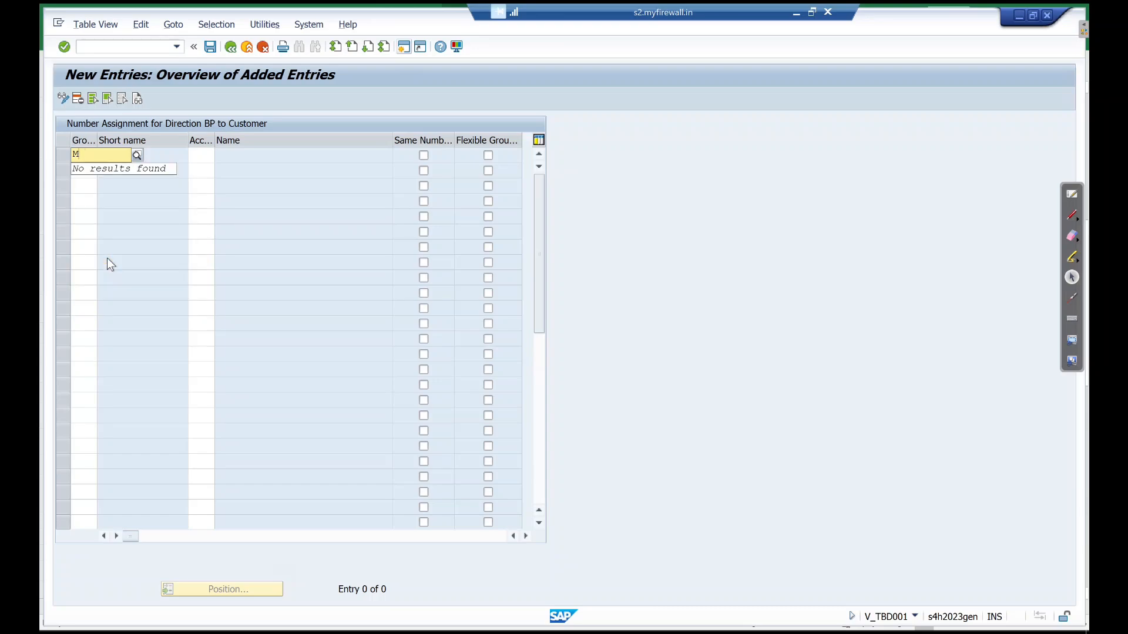
pyautogui.write('BP')
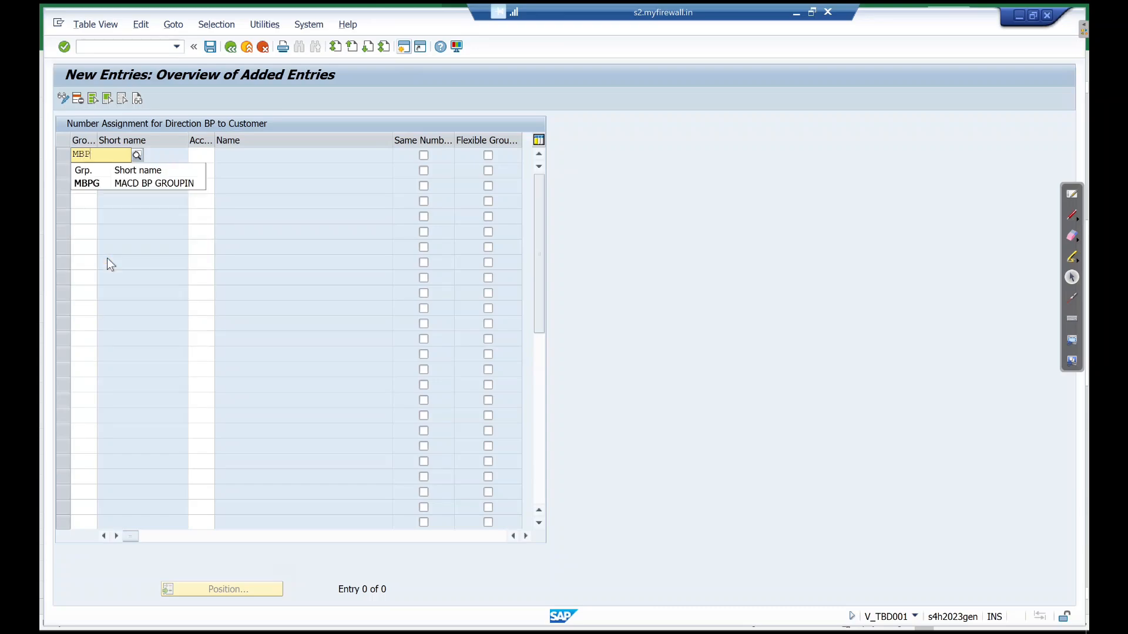
pyautogui.click(115, 186)
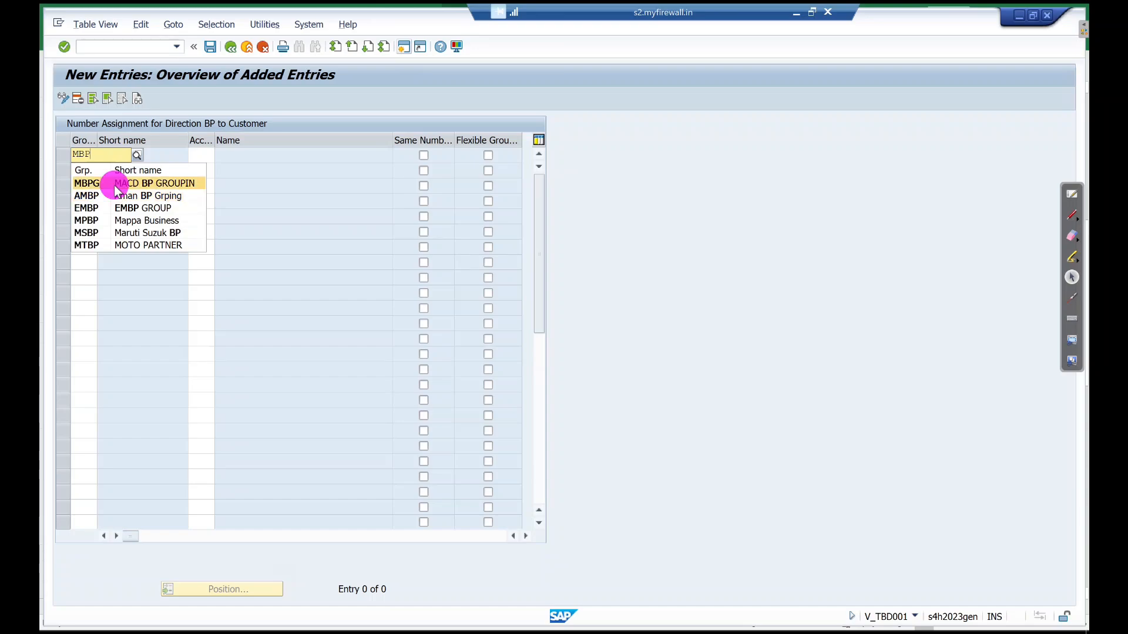
# Assign account group MCAG to grouping MBPG and save the entry, accepting the customizing request
pyautogui.click(203, 154)
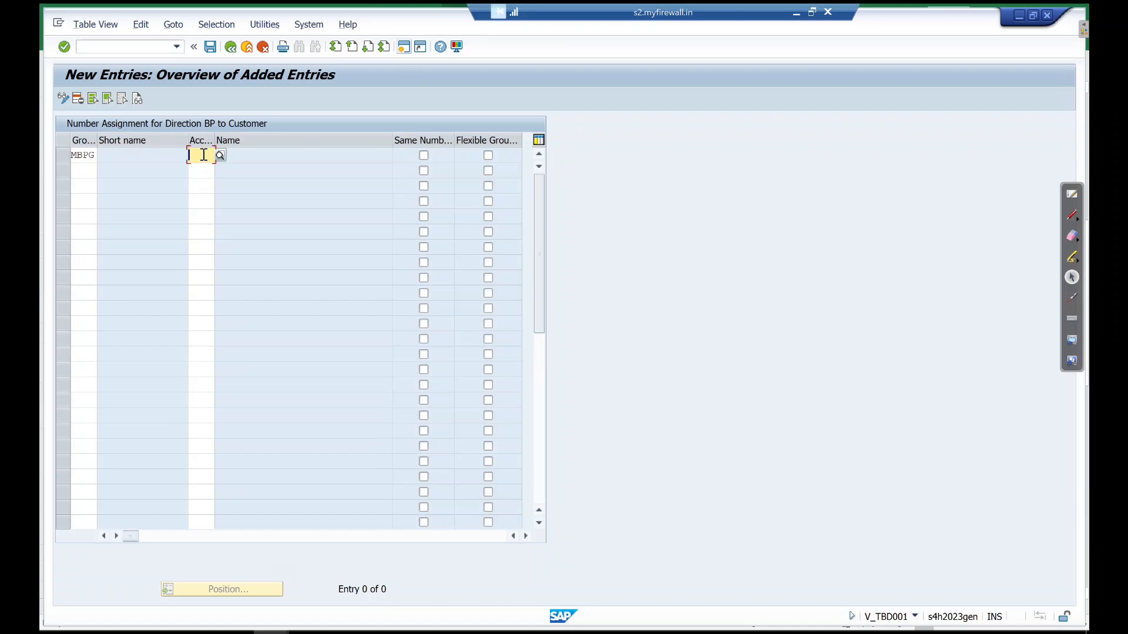
pyautogui.write('MCAG')
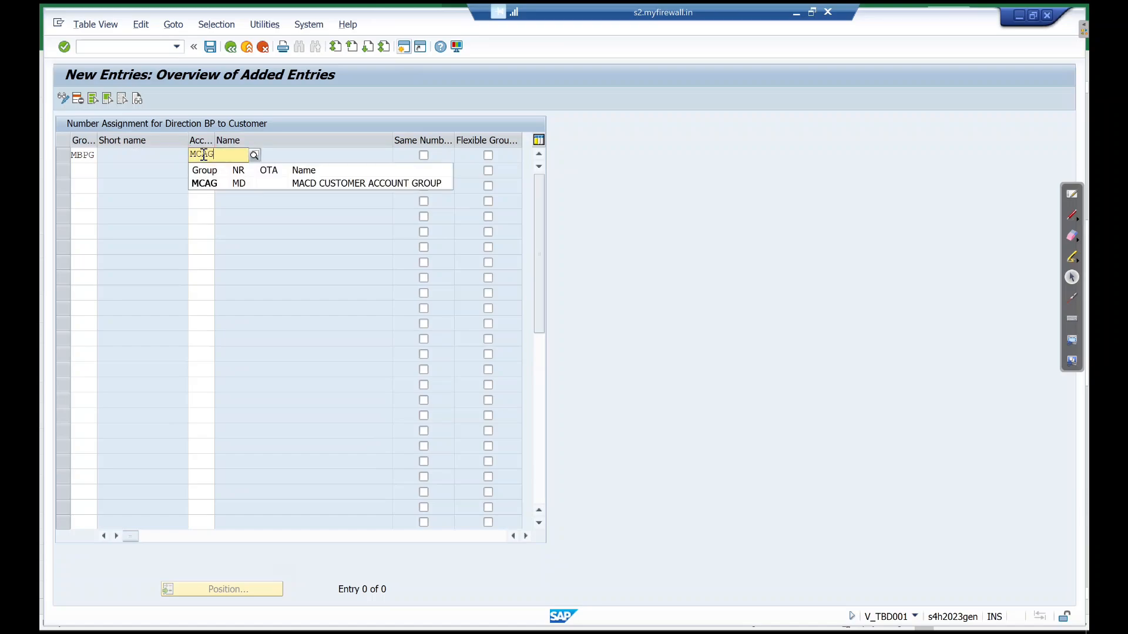
pyautogui.press('Return')
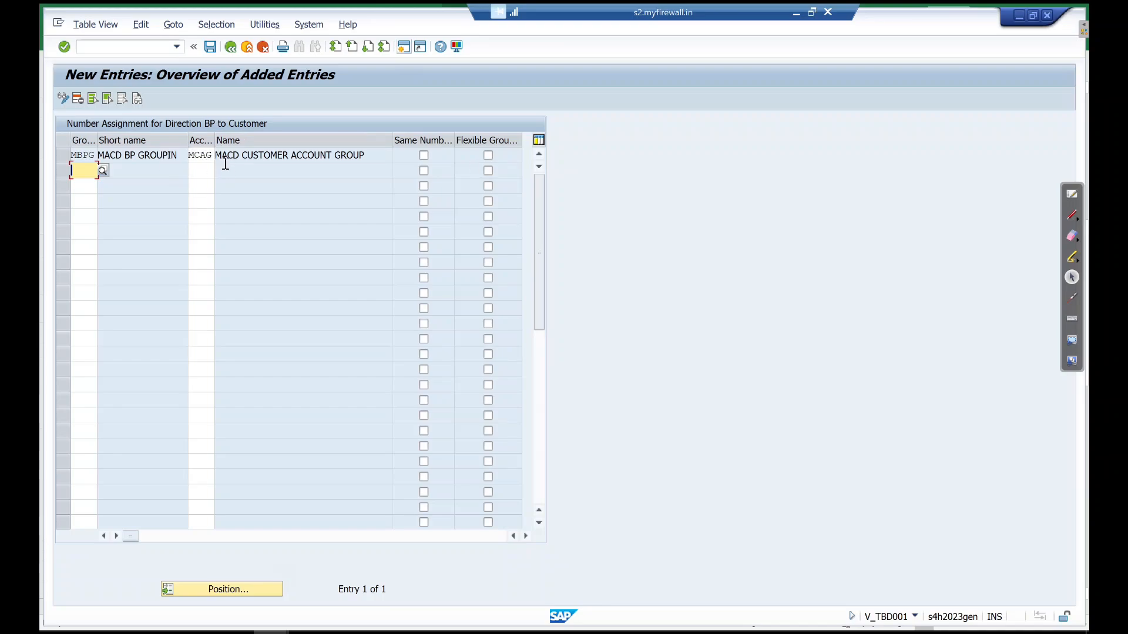
pyautogui.hotkey('ctrl', 's')
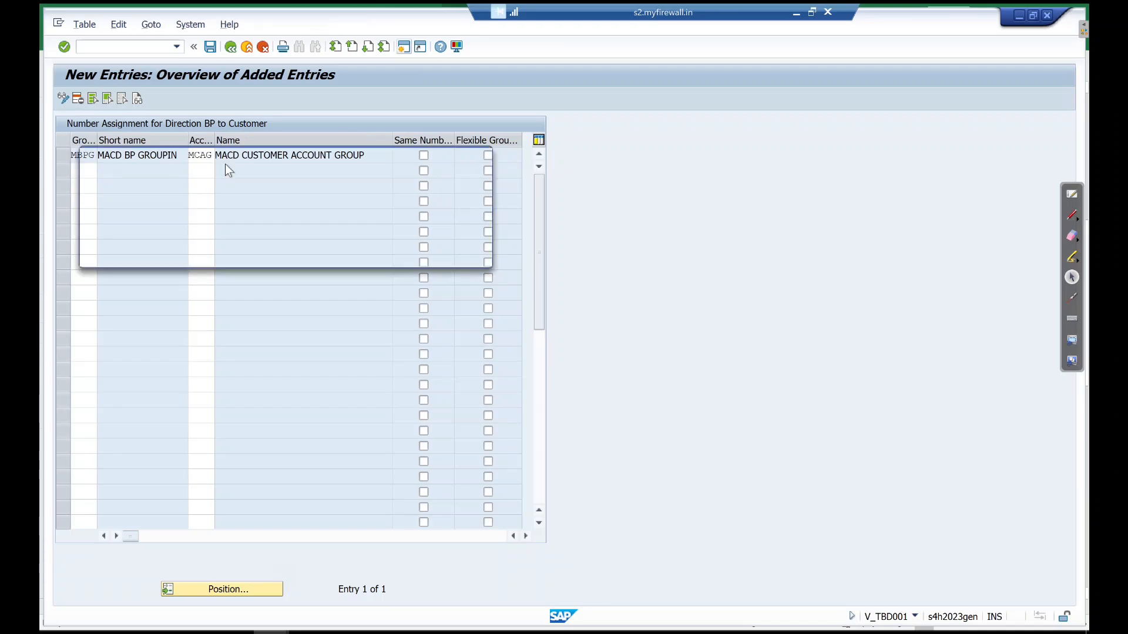
pyautogui.press('Return')
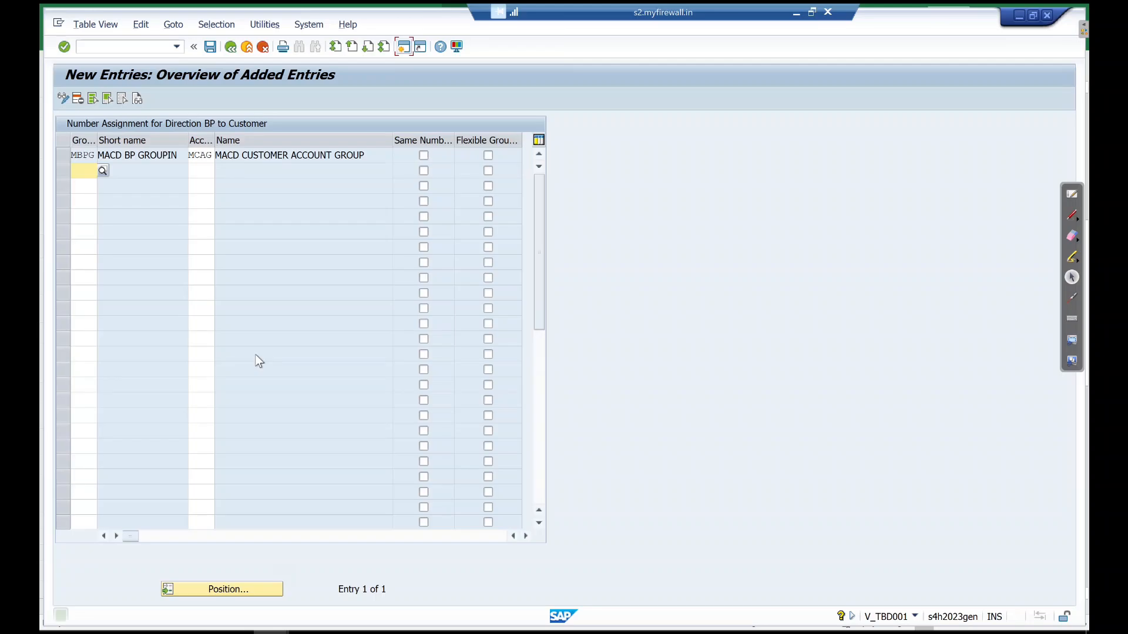
# Switch to the Excel guide and review the section on creating a BP customer, selecting the Create BP Customer (BP) heading
pyautogui.click(272, 633)
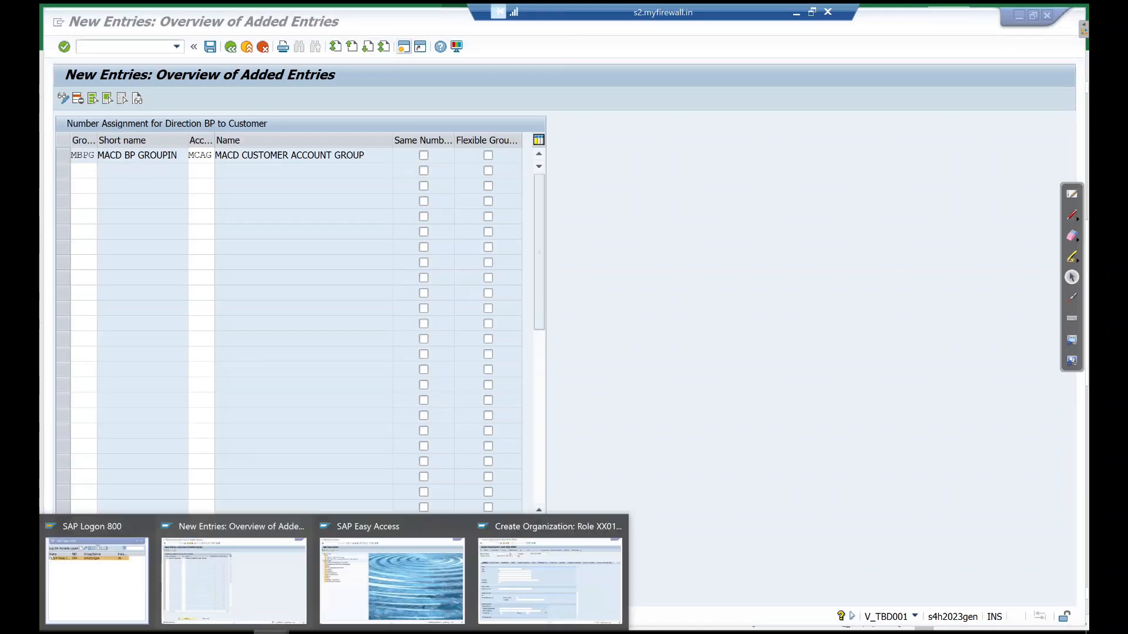
pyautogui.hotkey('alt', 'Tab')
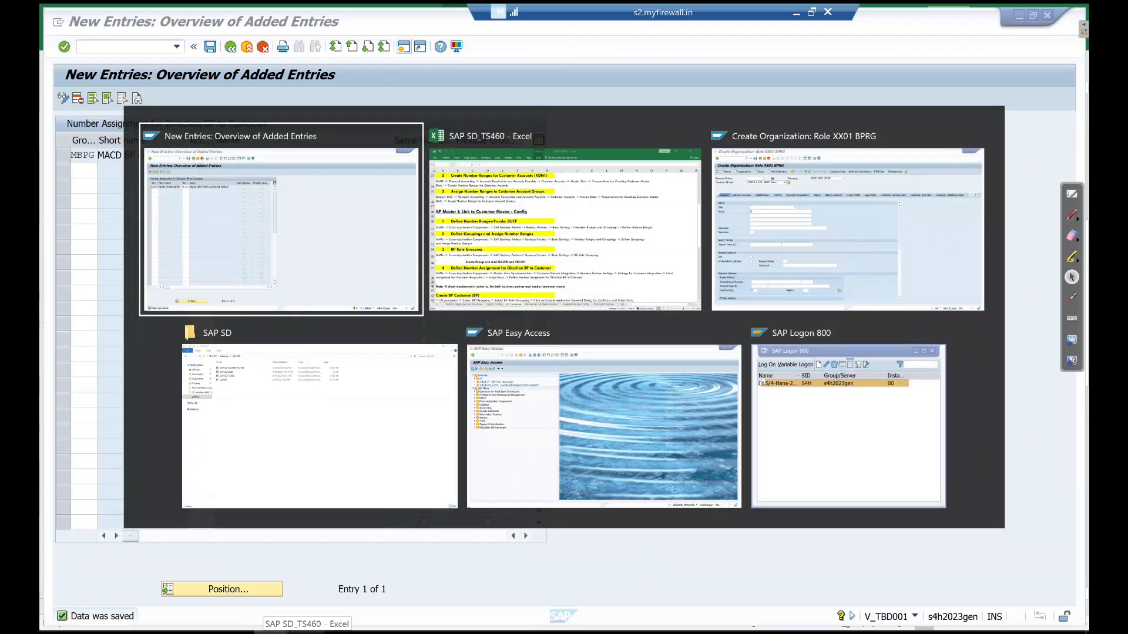
pyautogui.hotkey('alt', 'Tab')
pyautogui.moveTo(288, 631)
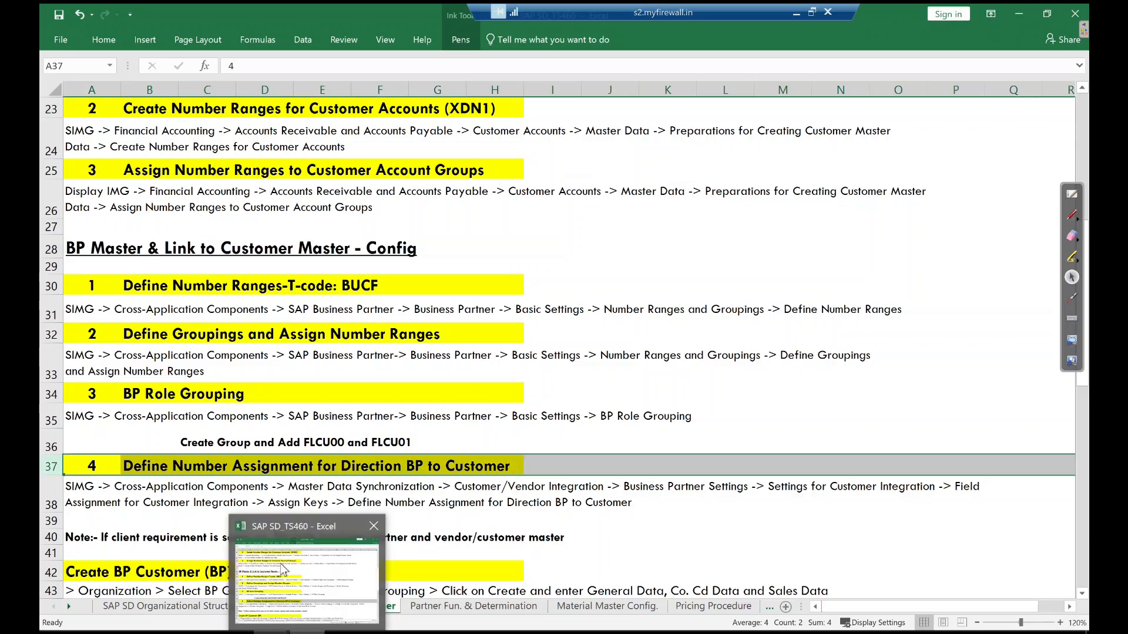
pyautogui.click(371, 442)
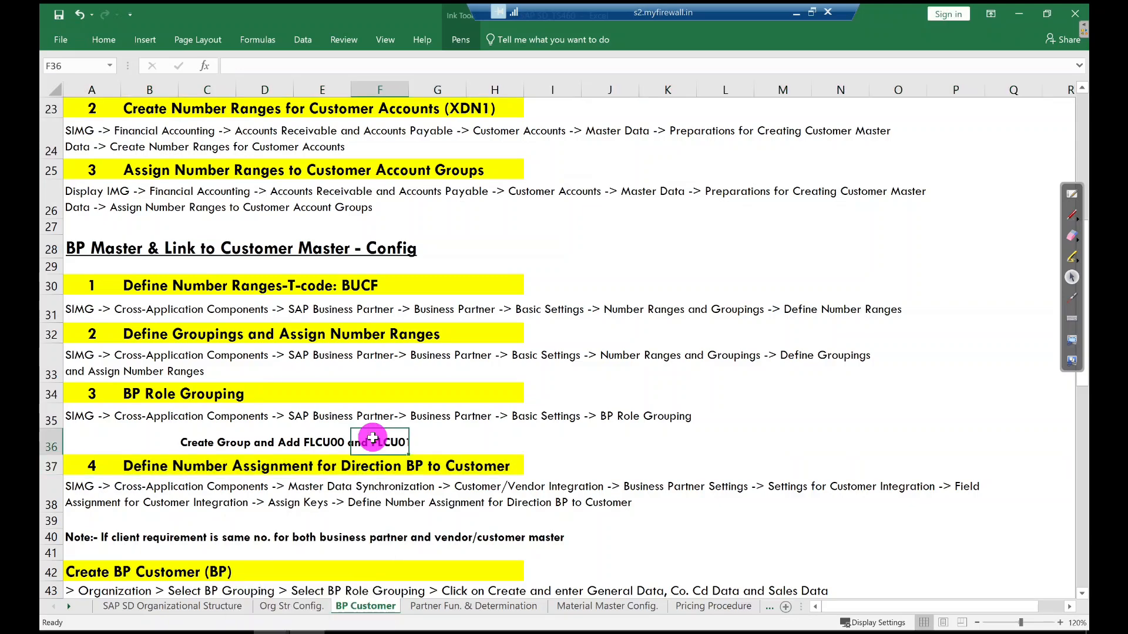
pyautogui.scroll(-2, 372, 438)
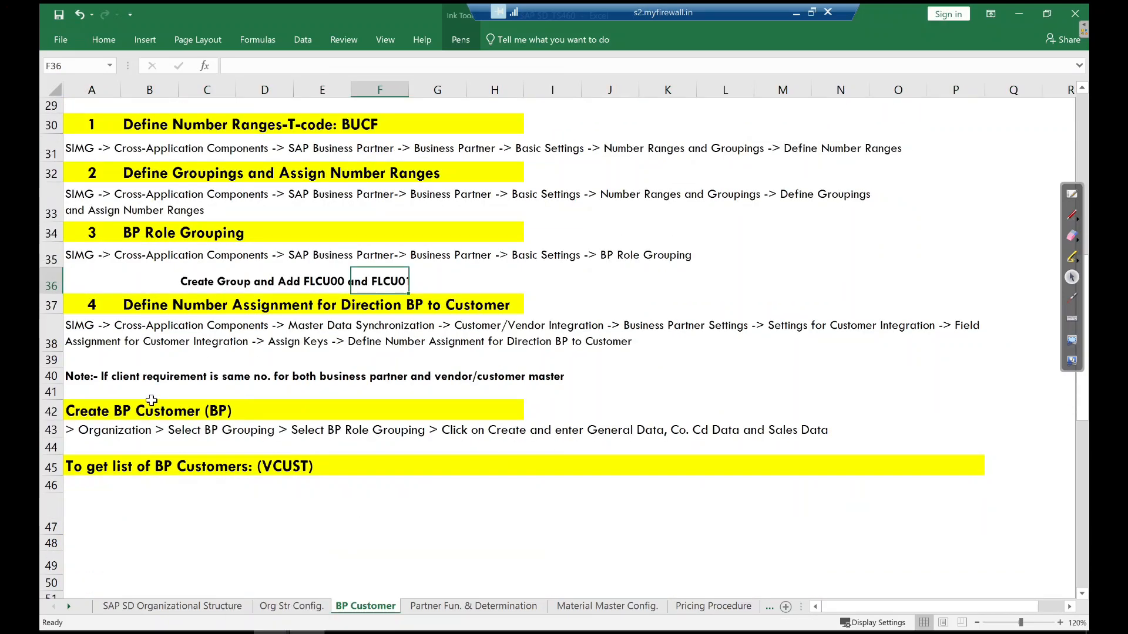
pyautogui.click(219, 417)
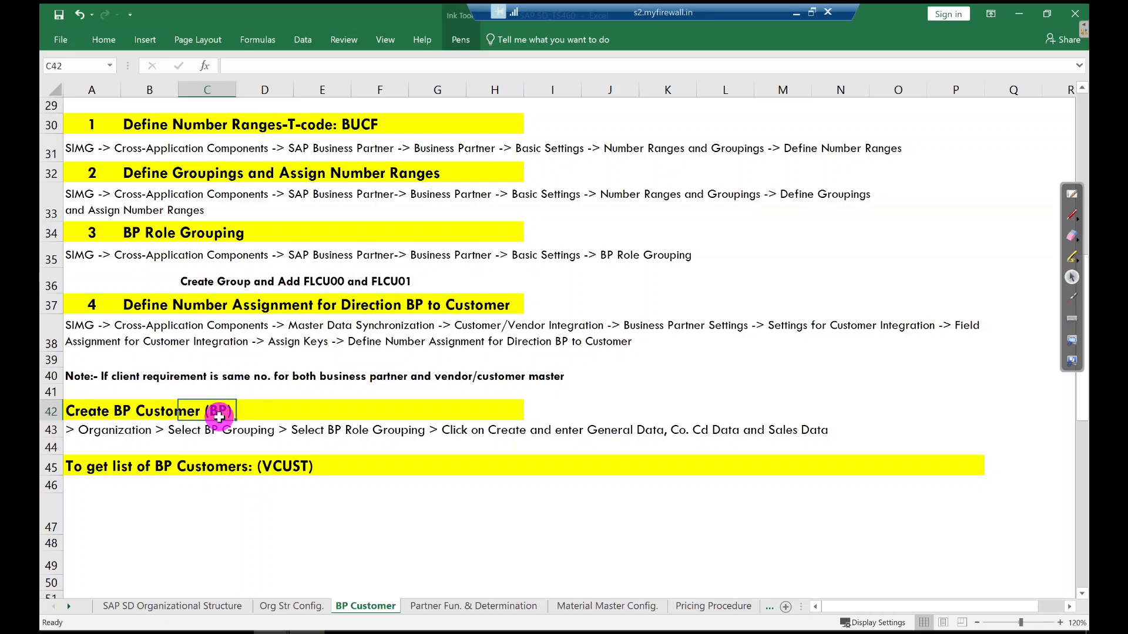
# Switch from the Excel guide to the SAP session where the business partner organization form is open
pyautogui.hotkey('alt', 'Tab')
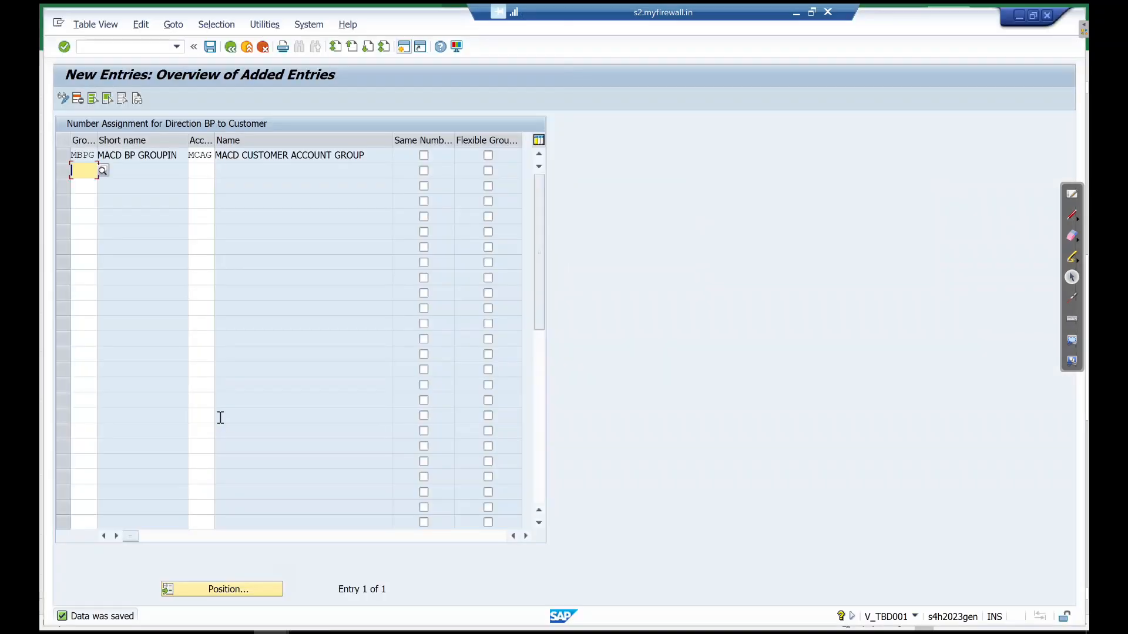
pyautogui.hotkey('alt', 'Tab')
pyautogui.hotkey('alt', 'Tab')
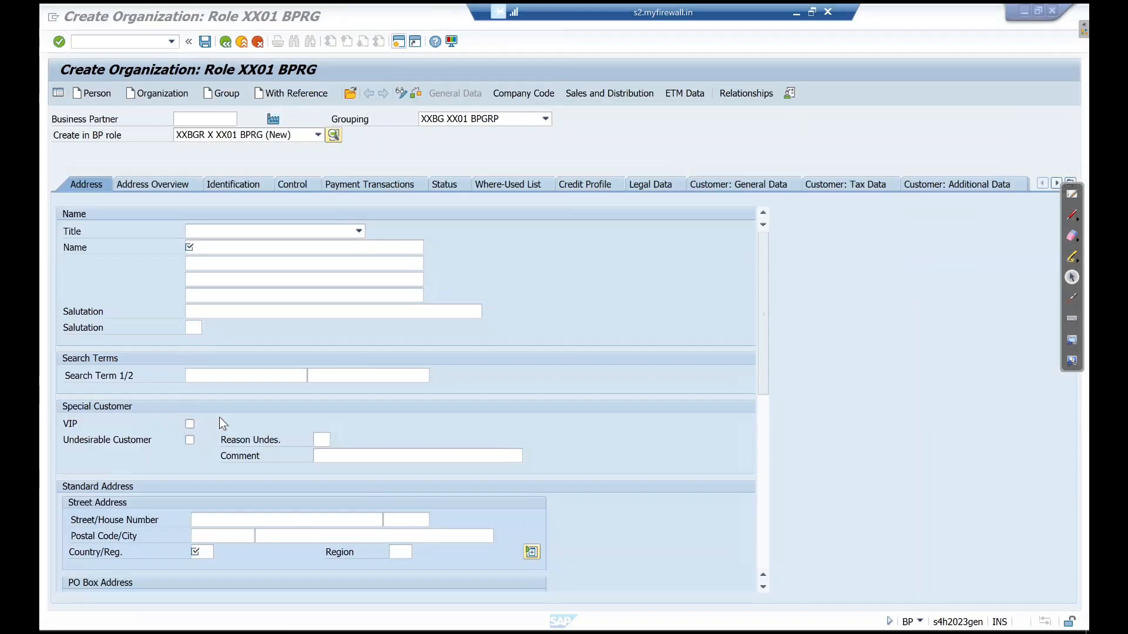
pyautogui.click(114, 45)
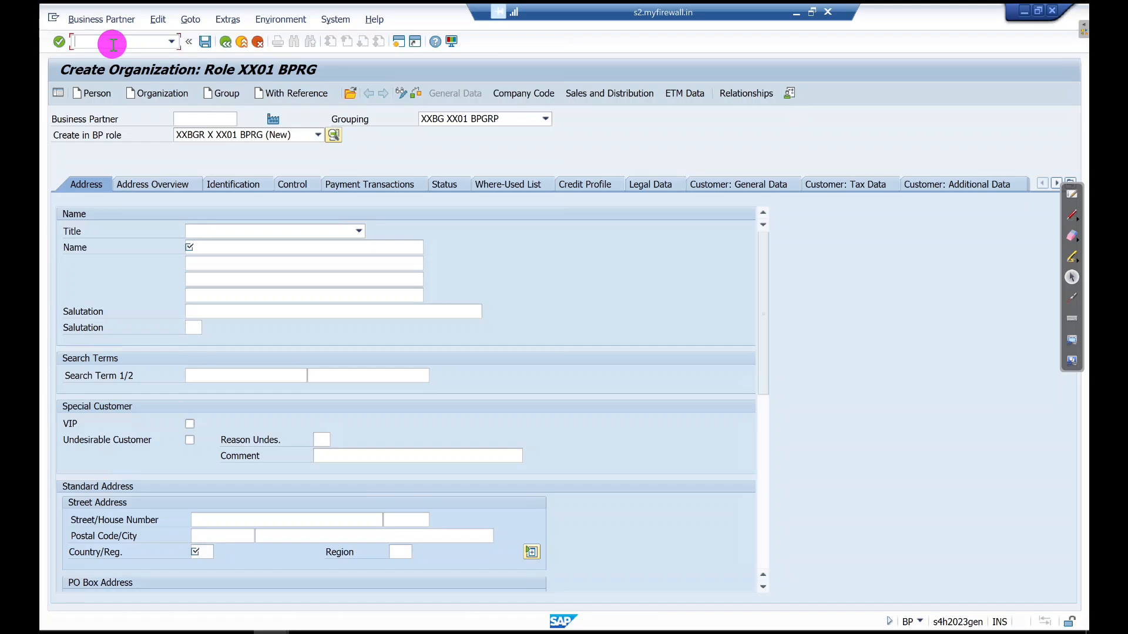
pyautogui.press('Return')
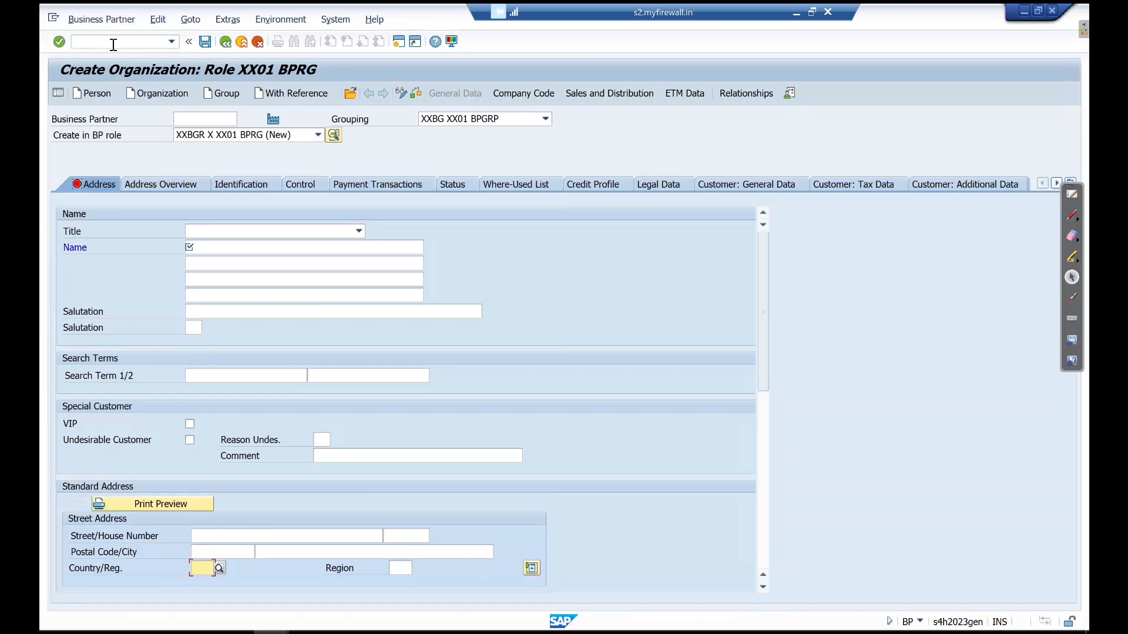
pyautogui.click(545, 119)
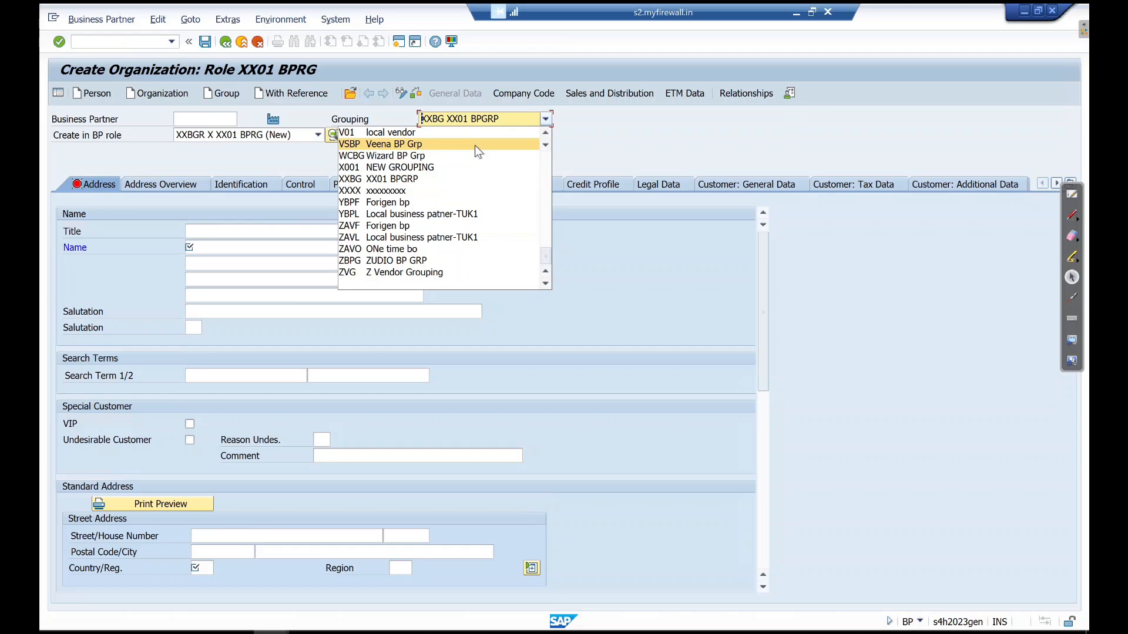
pyautogui.press('m')
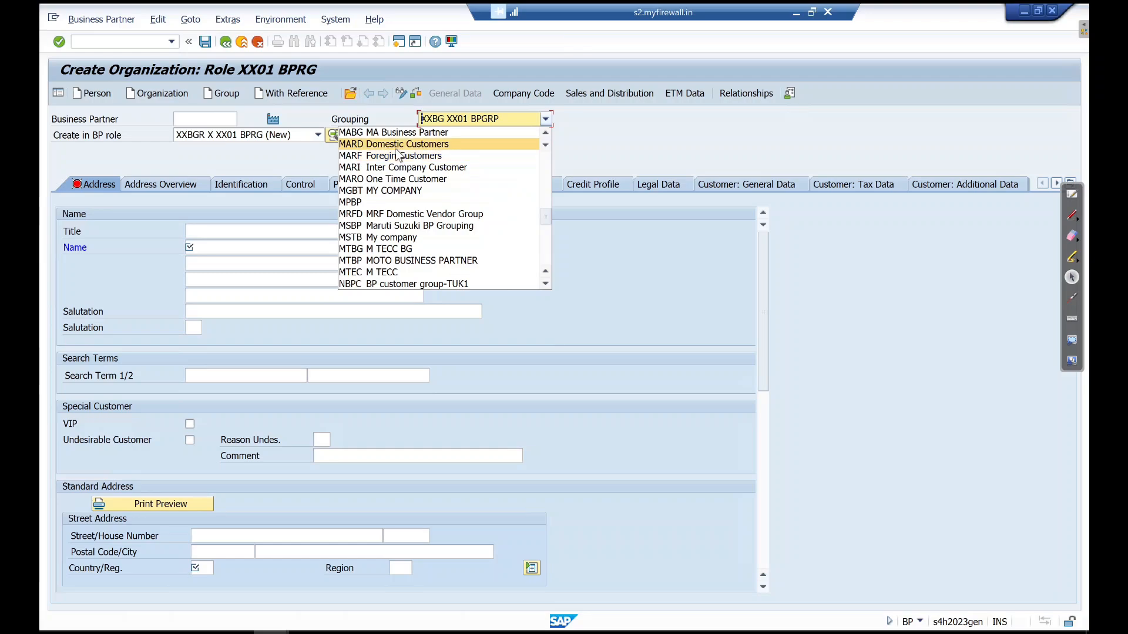
pyautogui.scroll(5, 399, 154)
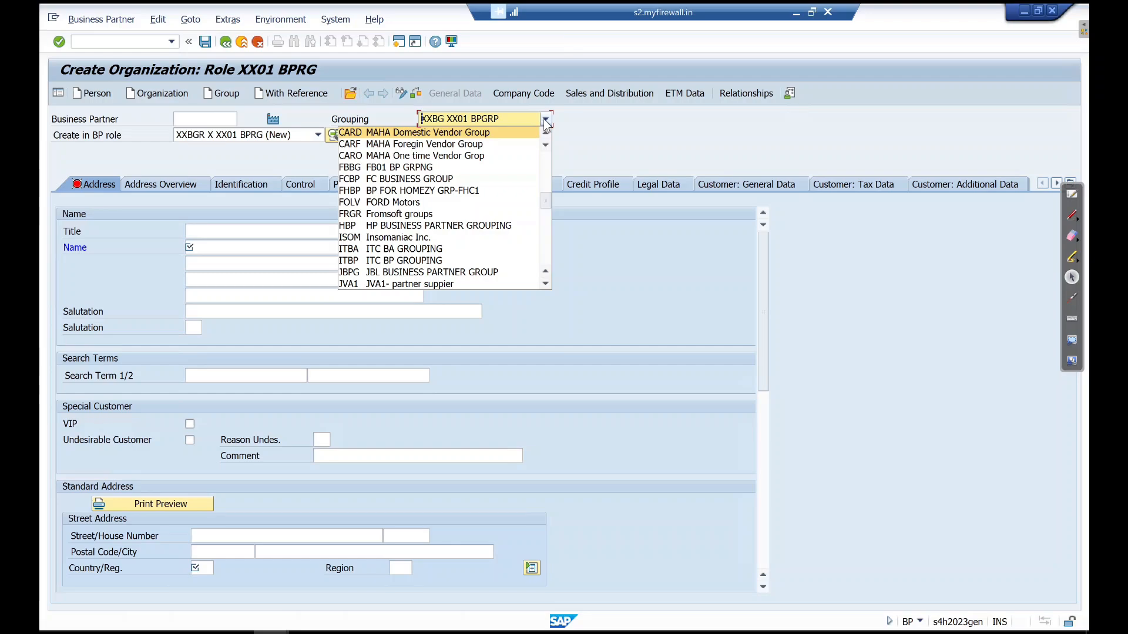
# Restart the business partner transaction with /NBP and start creating a new organization
pyautogui.click(154, 42)
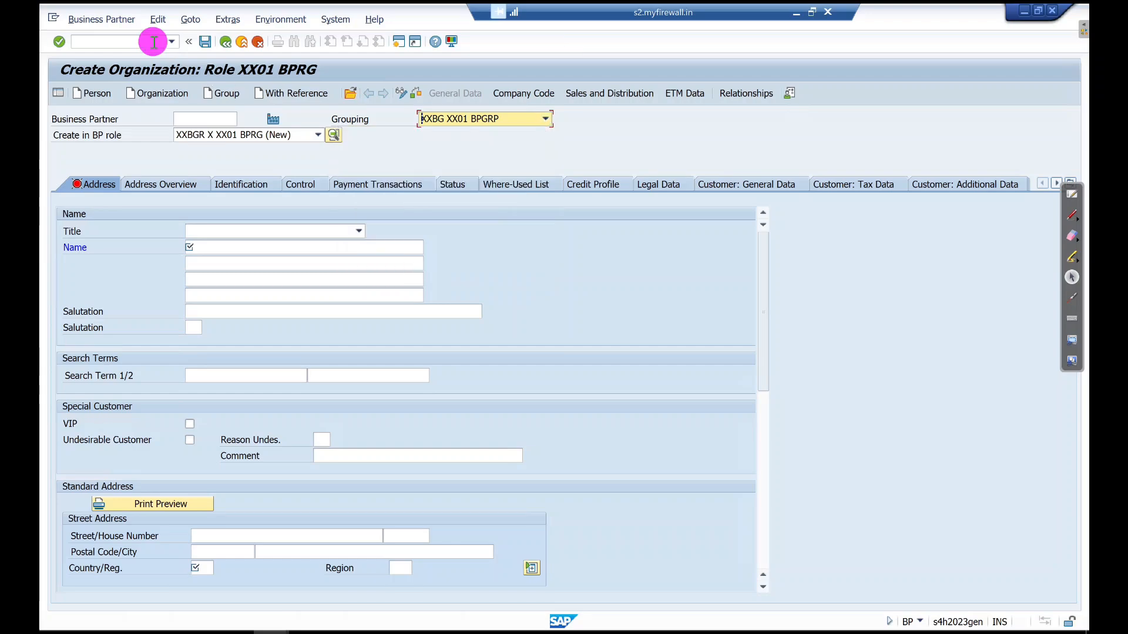
pyautogui.write('/N')
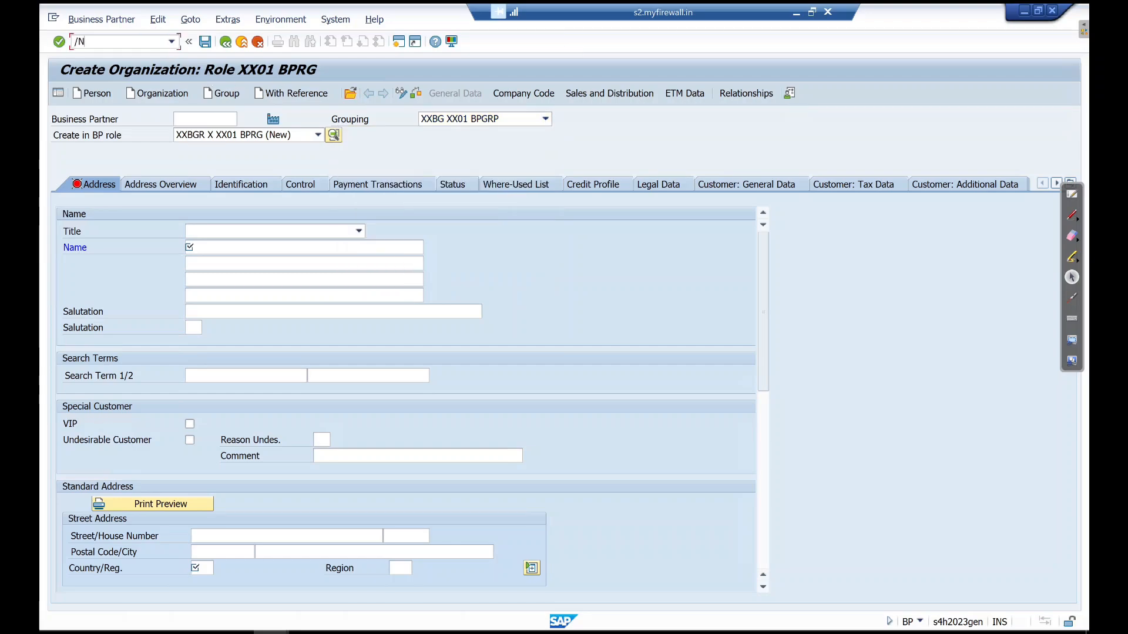
pyautogui.write('BP')
pyautogui.press('Return')
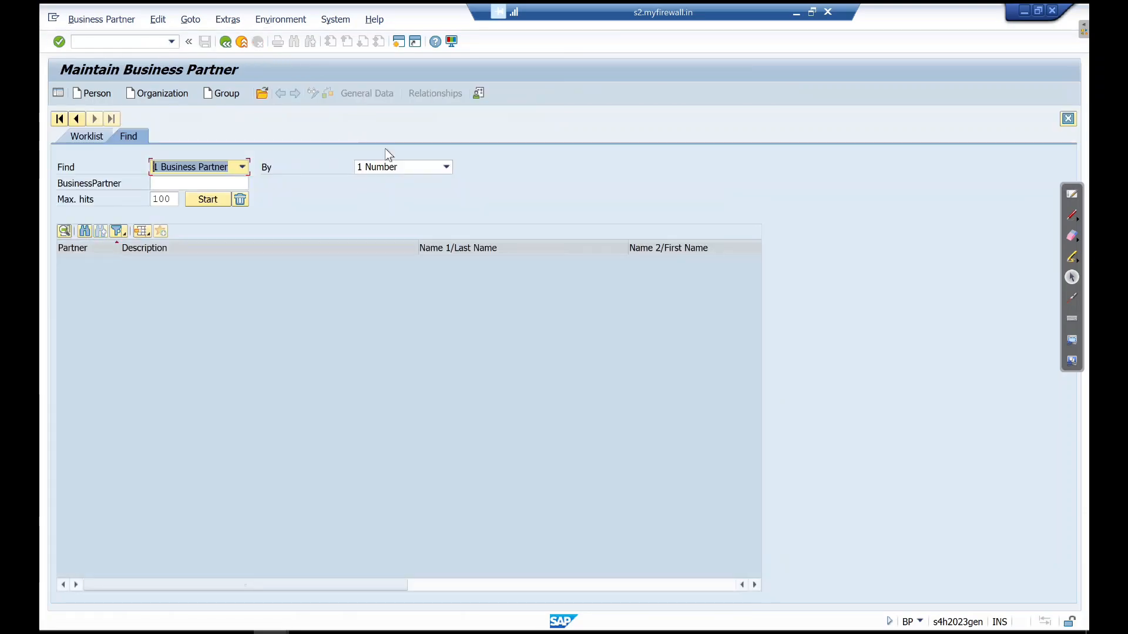
pyautogui.click(170, 94)
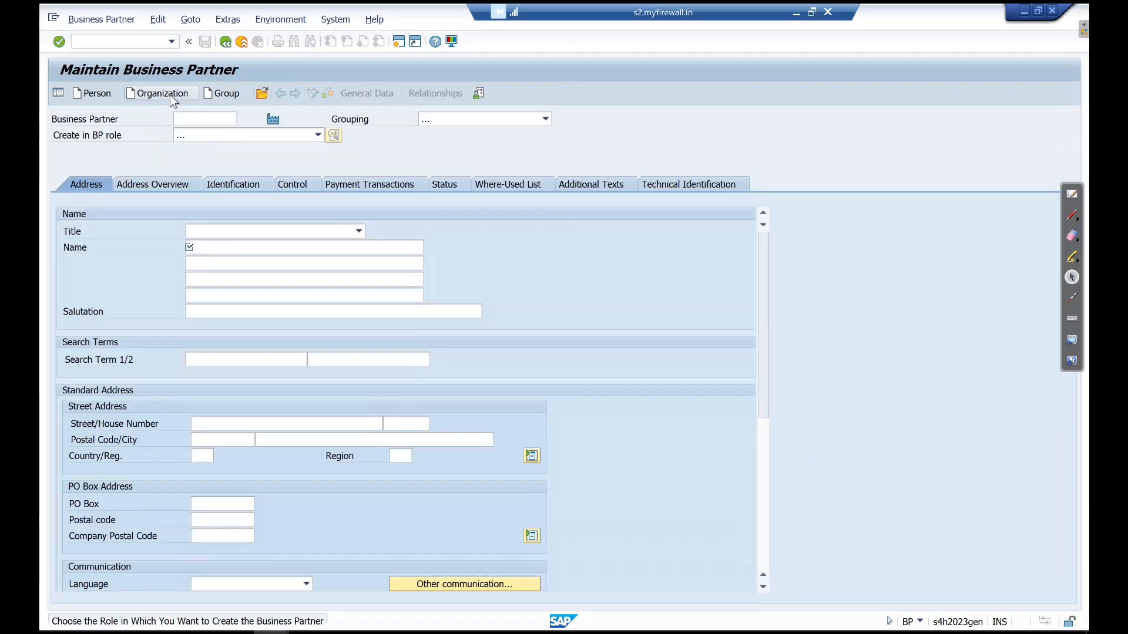
# Set the new organization's grouping to MBPG MACD BP GROUPIN
pyautogui.click(546, 119)
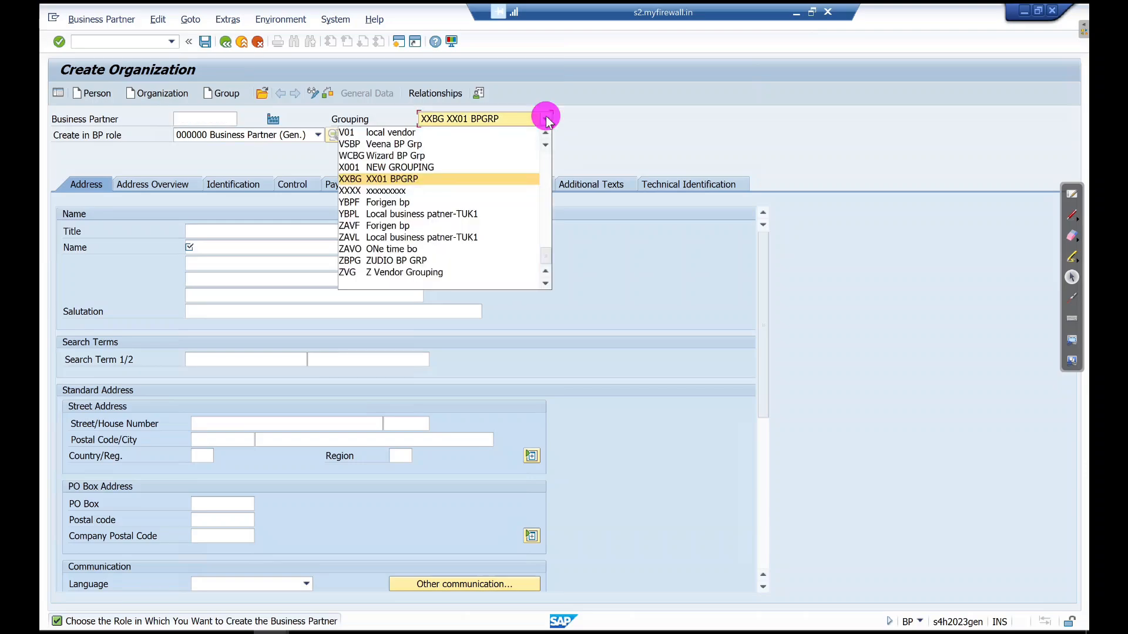
pyautogui.press('m')
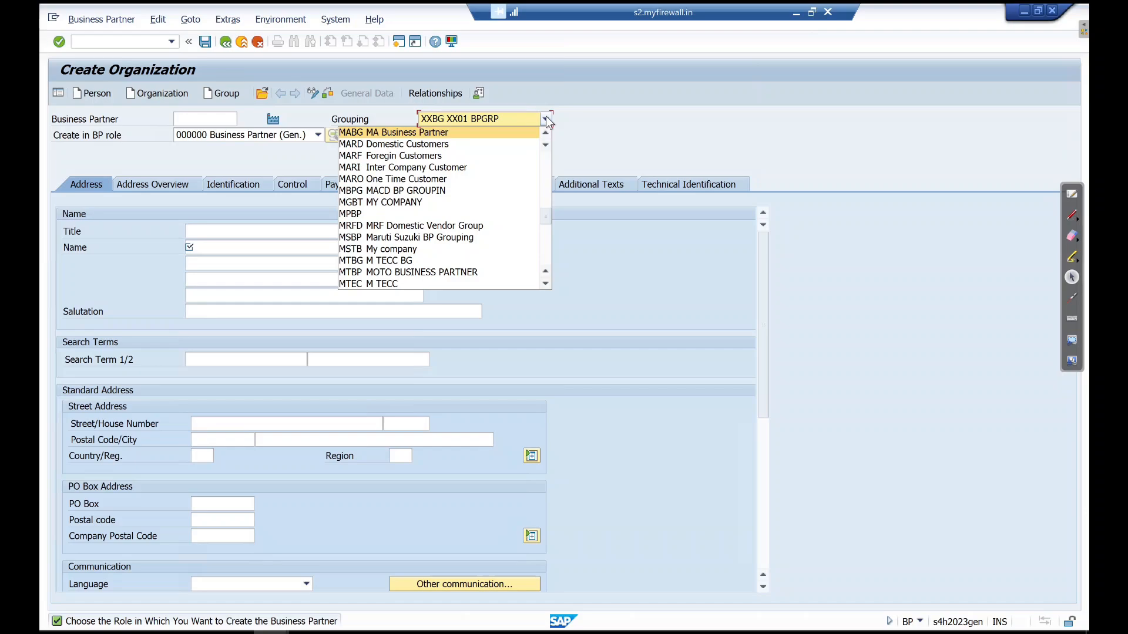
pyautogui.press('c')
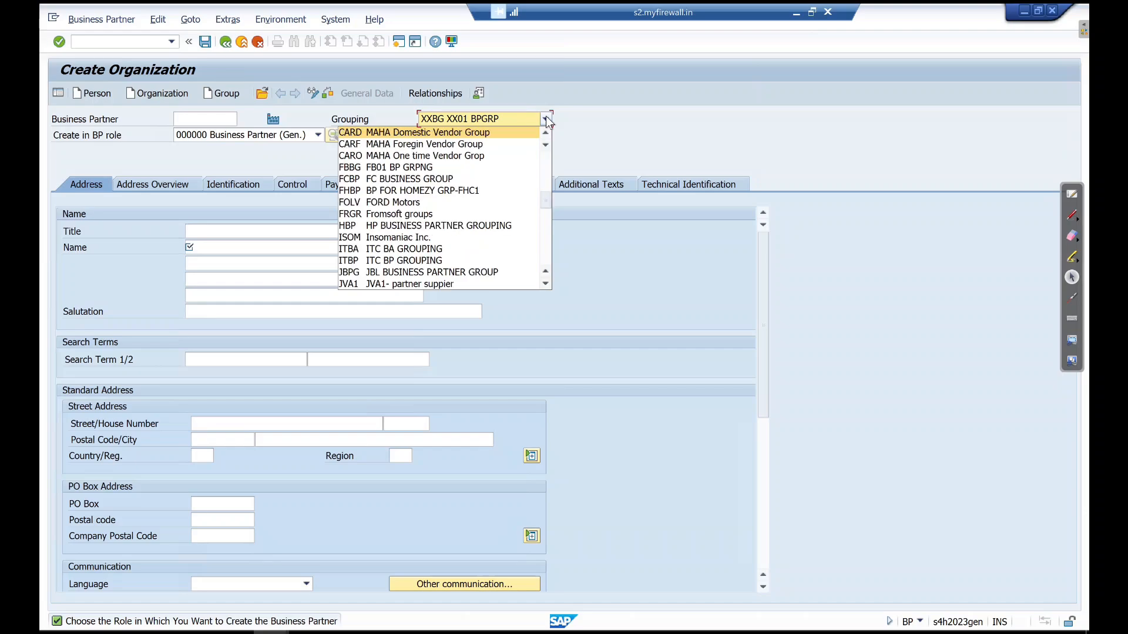
pyautogui.press('pagedown')
pyautogui.press('Down')
pyautogui.press('Down')
pyautogui.press('Down')
pyautogui.press('Down')
pyautogui.press('Down')
pyautogui.press('Down')
pyautogui.press('Down')
pyautogui.press('Down')
pyautogui.press('Down')
pyautogui.press('Down')
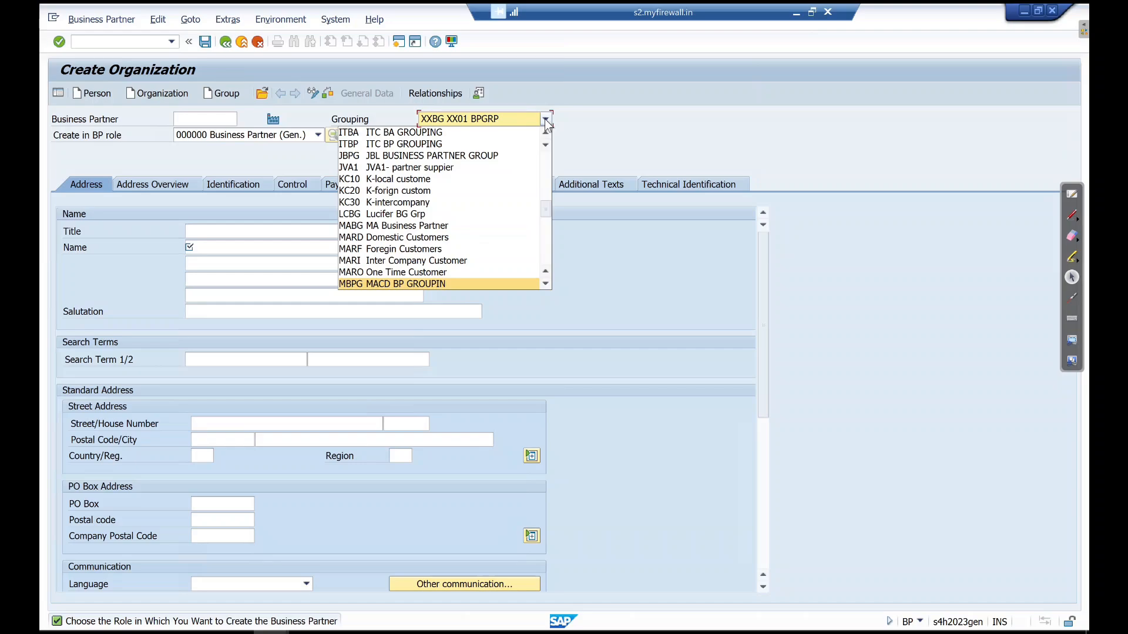
pyautogui.click(413, 284)
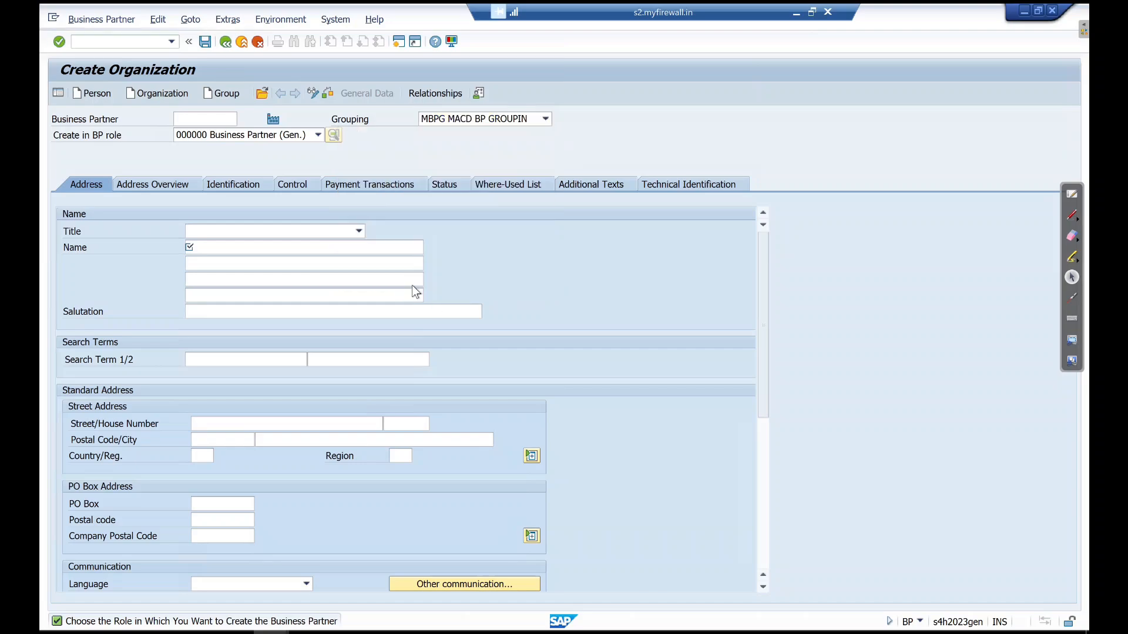
# Set the BP role to MBPRG MACD BP ROLE GROUPING and confirm creating the partner in that role
pyautogui.click(318, 135)
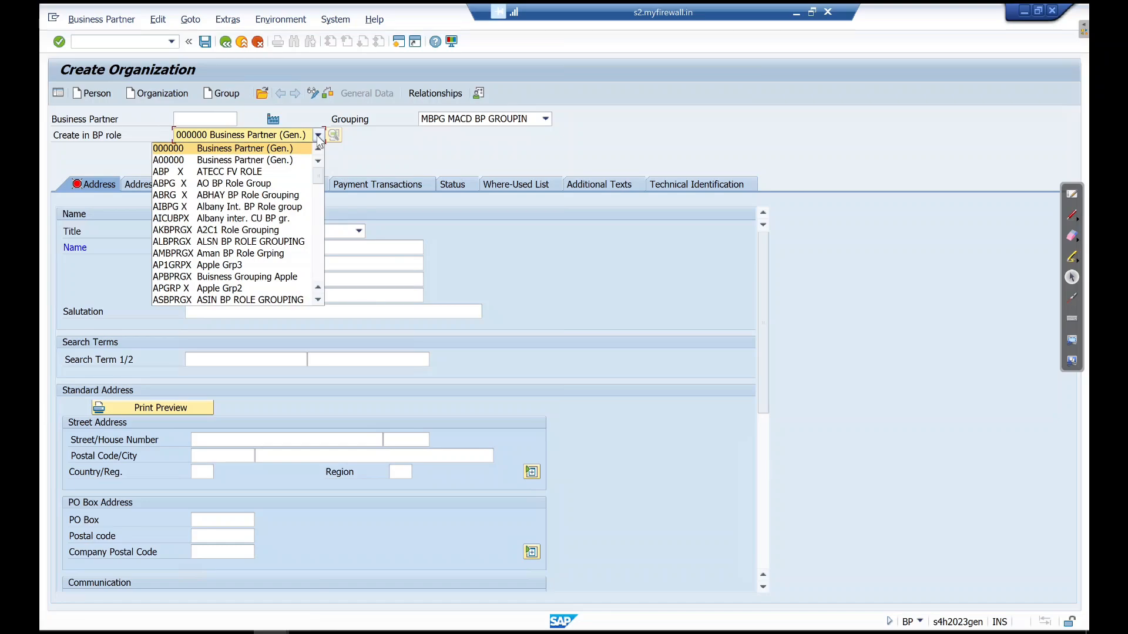
pyautogui.scroll(-10, 318, 141)
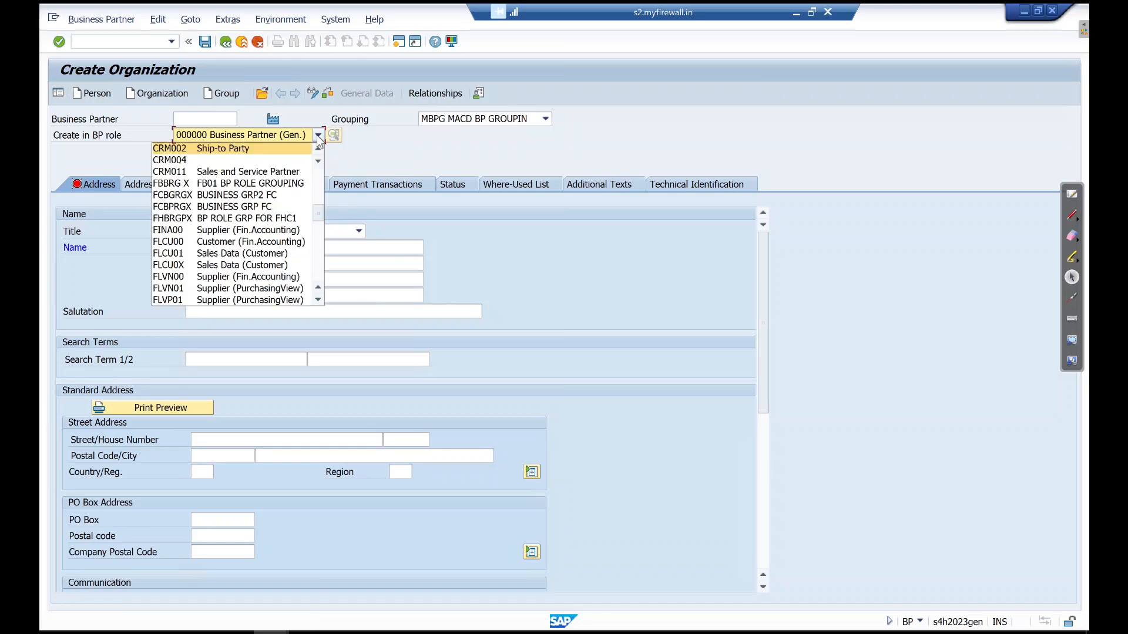
pyautogui.scroll(-5, 318, 141)
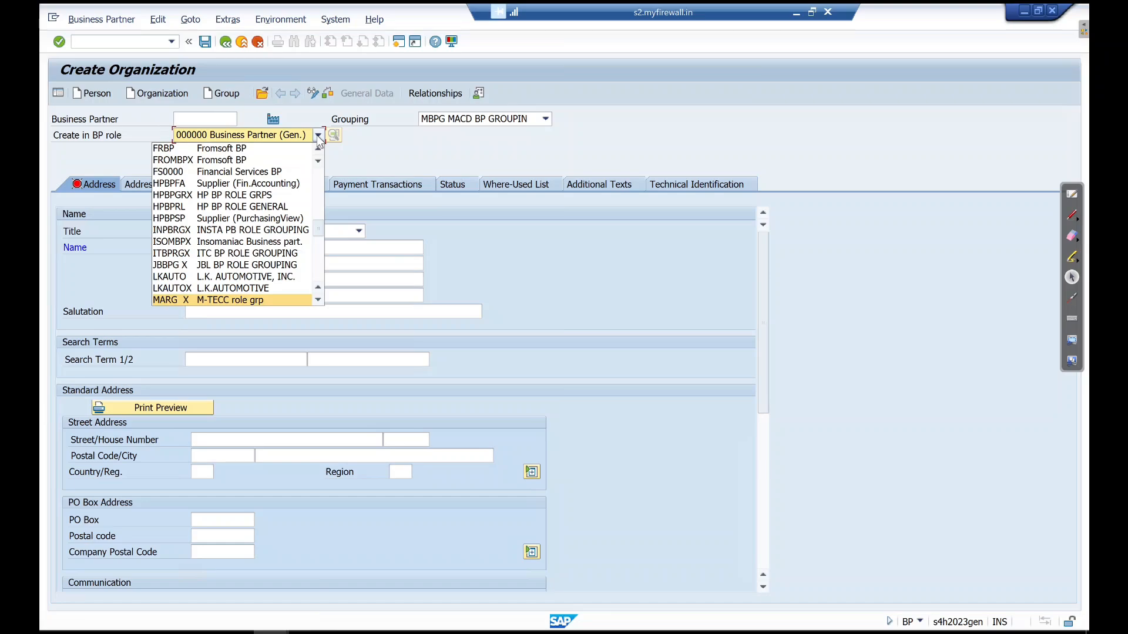
pyautogui.scroll(-1, 317, 139)
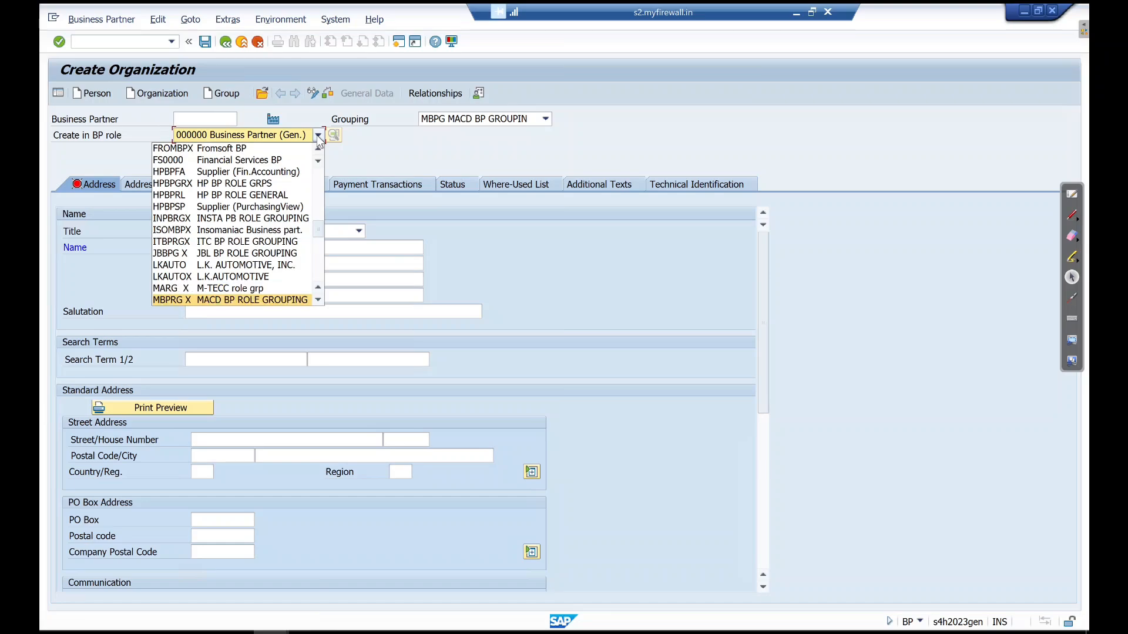
pyautogui.click(185, 302)
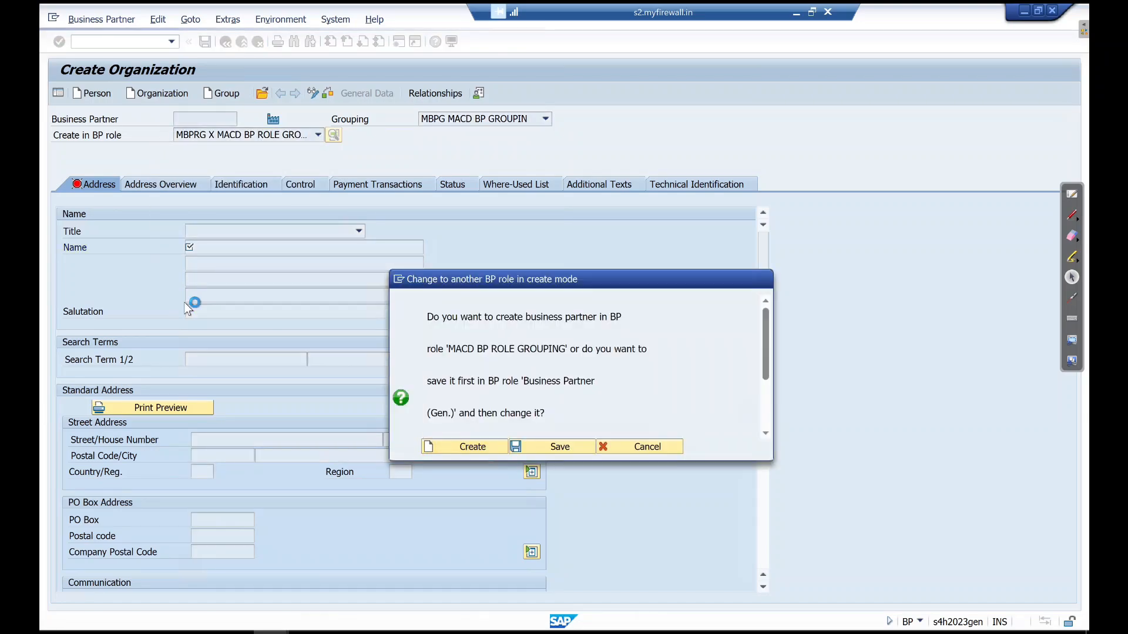
pyautogui.press('Return')
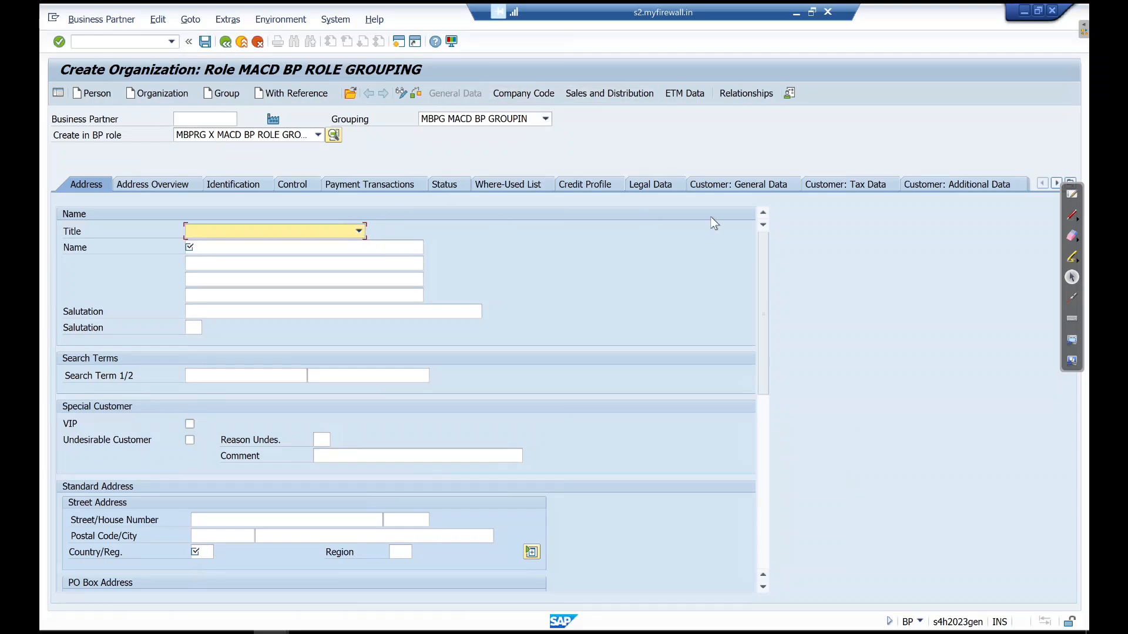
# Check the account group in the customer general data, then enable flexible grouping for the MBPG number assignment entry and save it
pyautogui.click(742, 182)
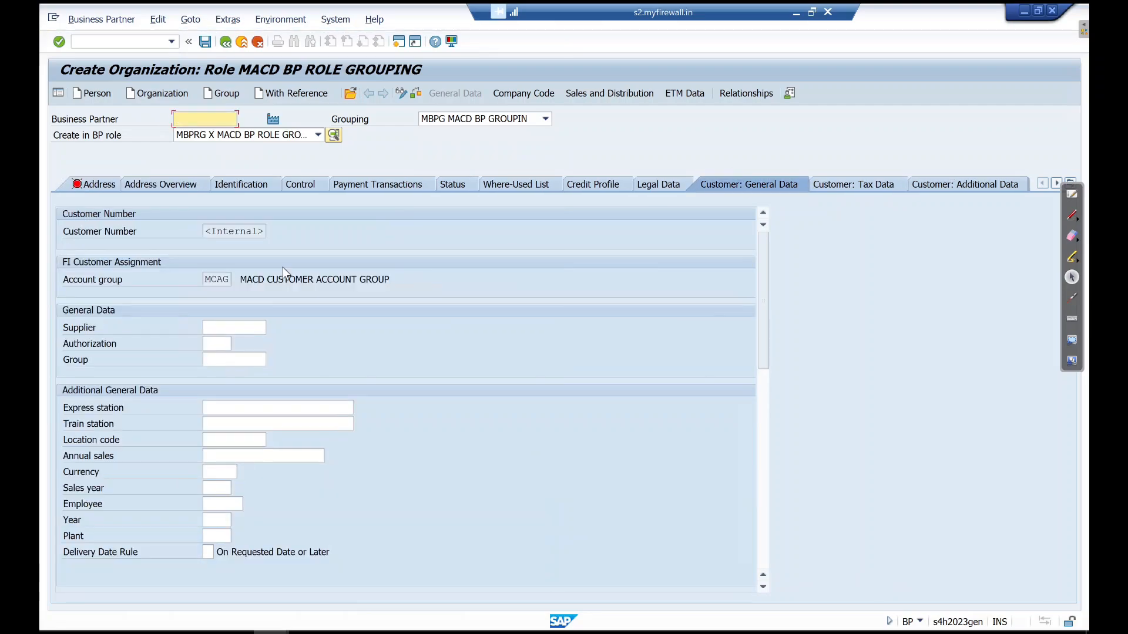
pyautogui.click(218, 281)
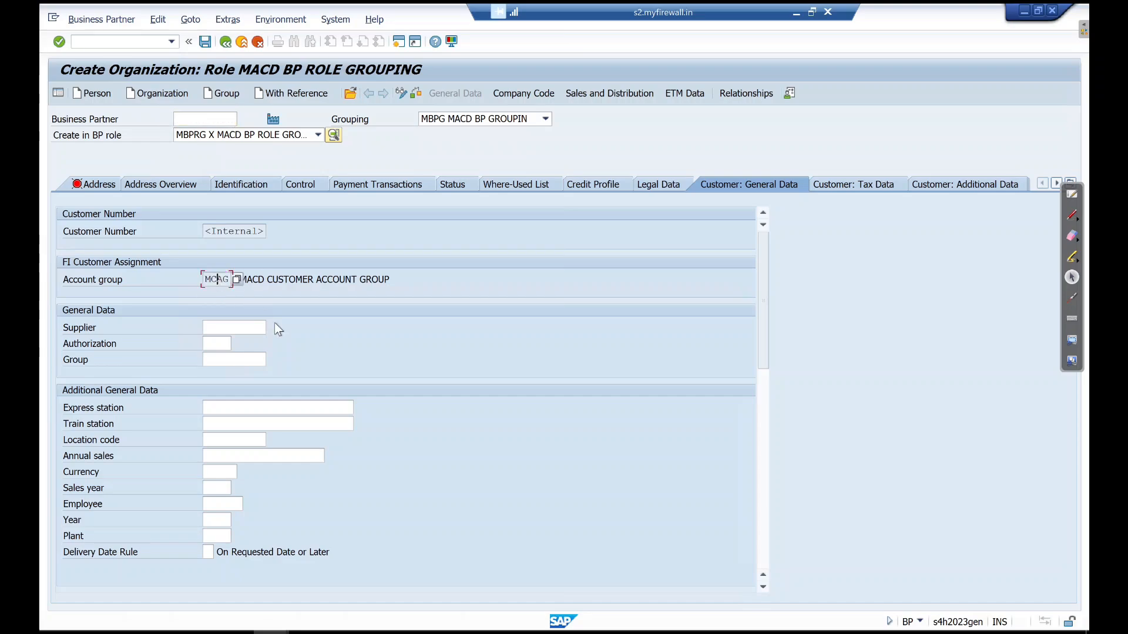
pyautogui.hotkey('alt', 'Tab')
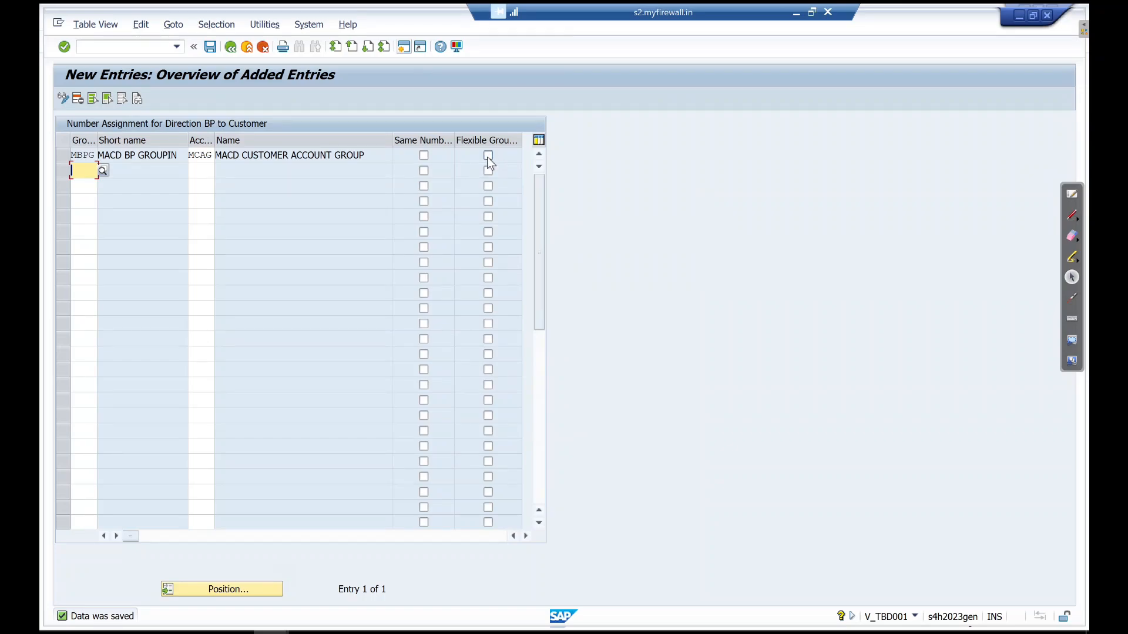
pyautogui.click(488, 155)
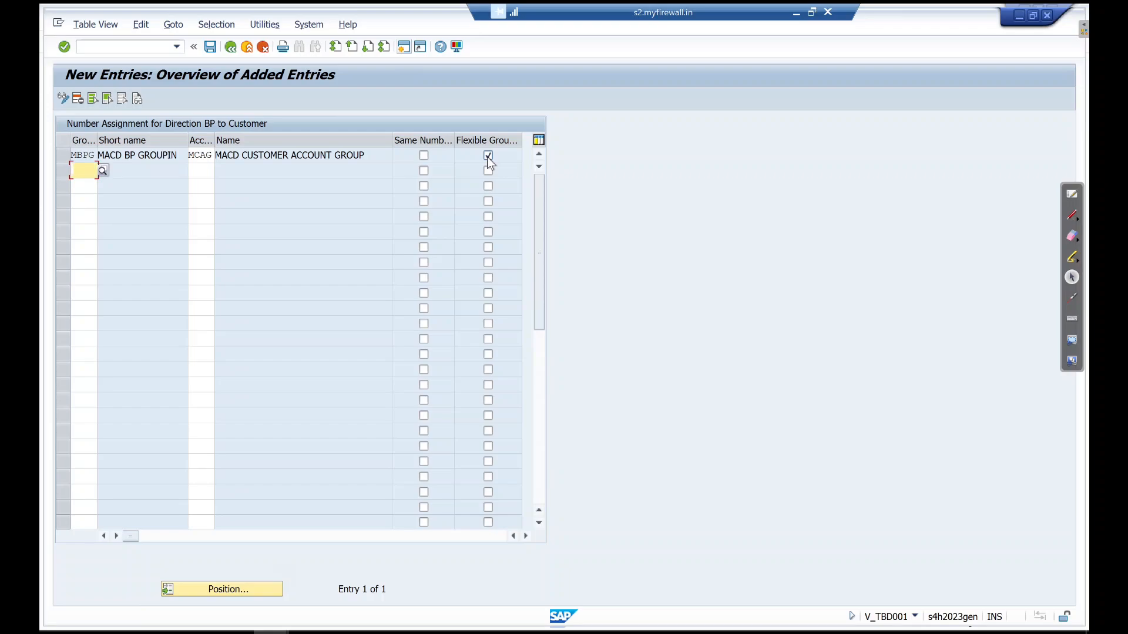
pyautogui.hotkey('ctrl', 's')
pyautogui.hotkey('alt', 'Tab')
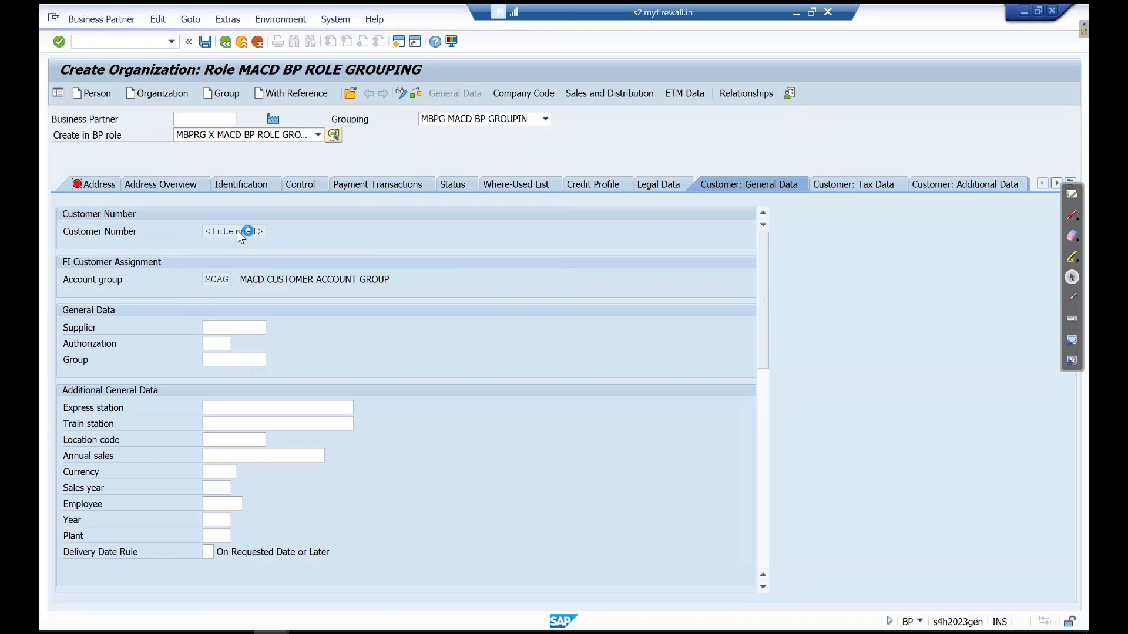
# Look at the available account groups in the customer general data and keep MCAG
pyautogui.click(215, 281)
pyautogui.click(237, 280)
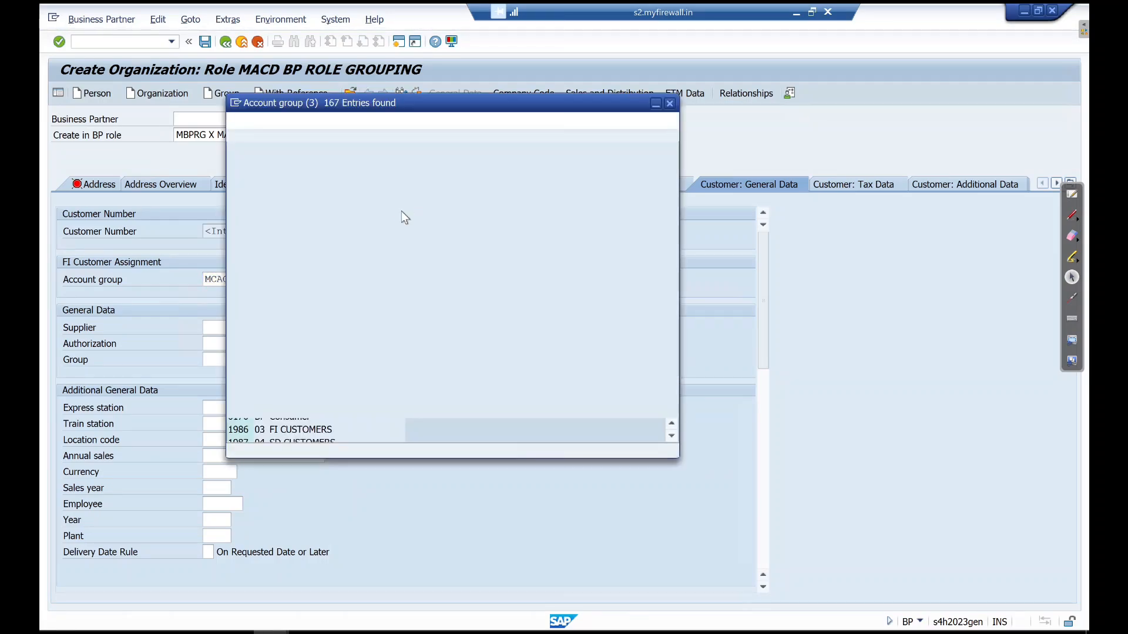
pyautogui.press('Escape')
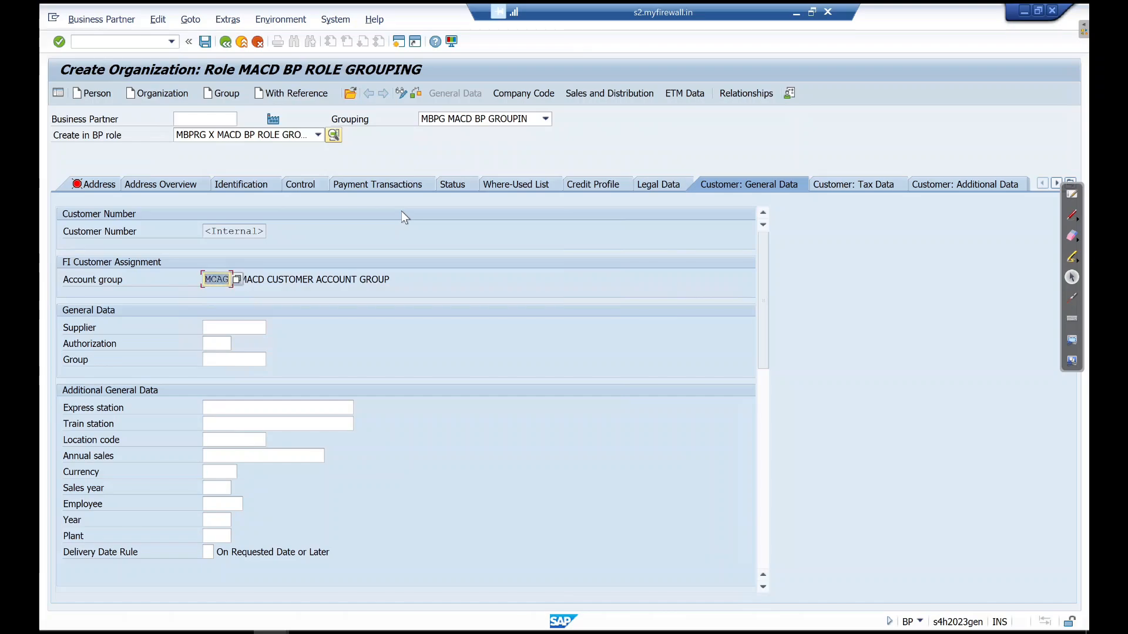
# In the address data, set the title to 0003 Company and the name to MACD CUSTOMER-1
pyautogui.click(98, 187)
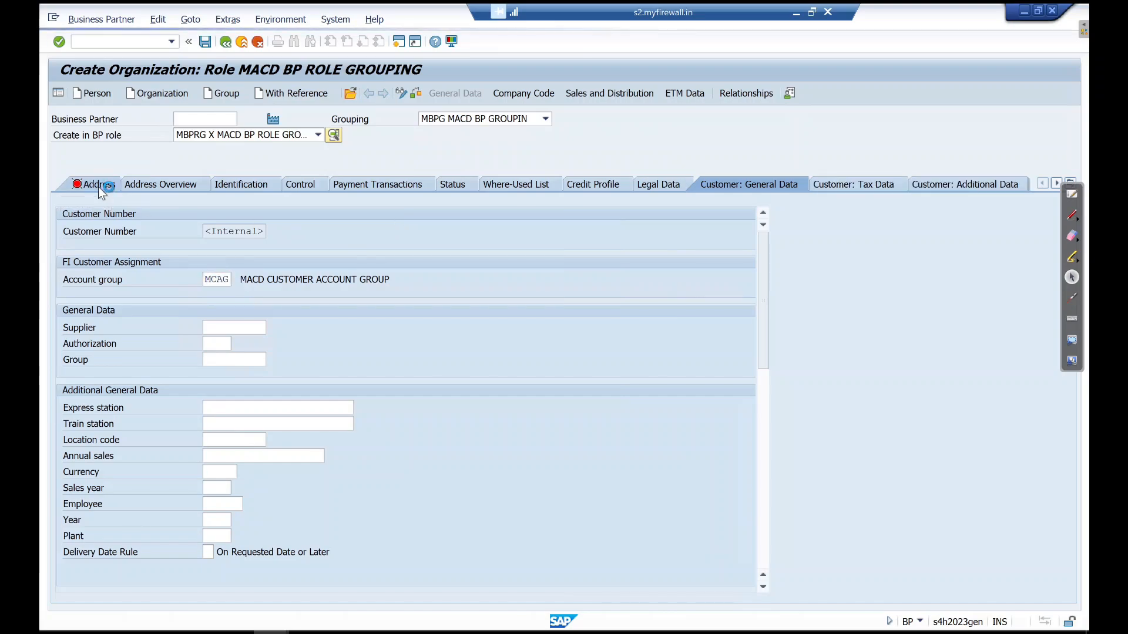
pyautogui.click(258, 229)
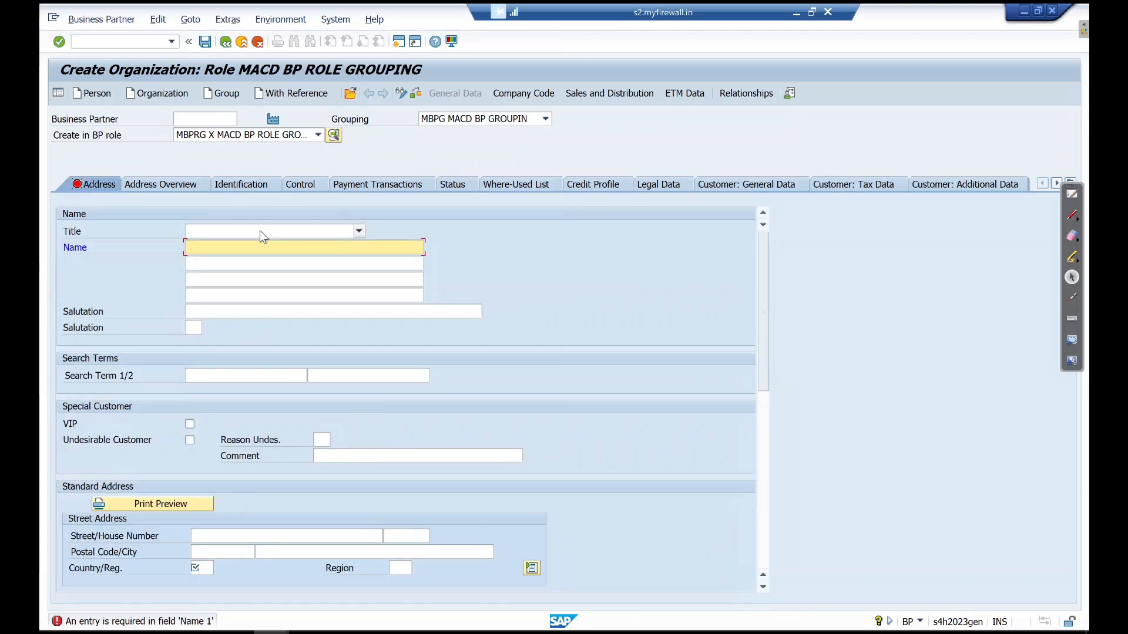
pyautogui.click(234, 245)
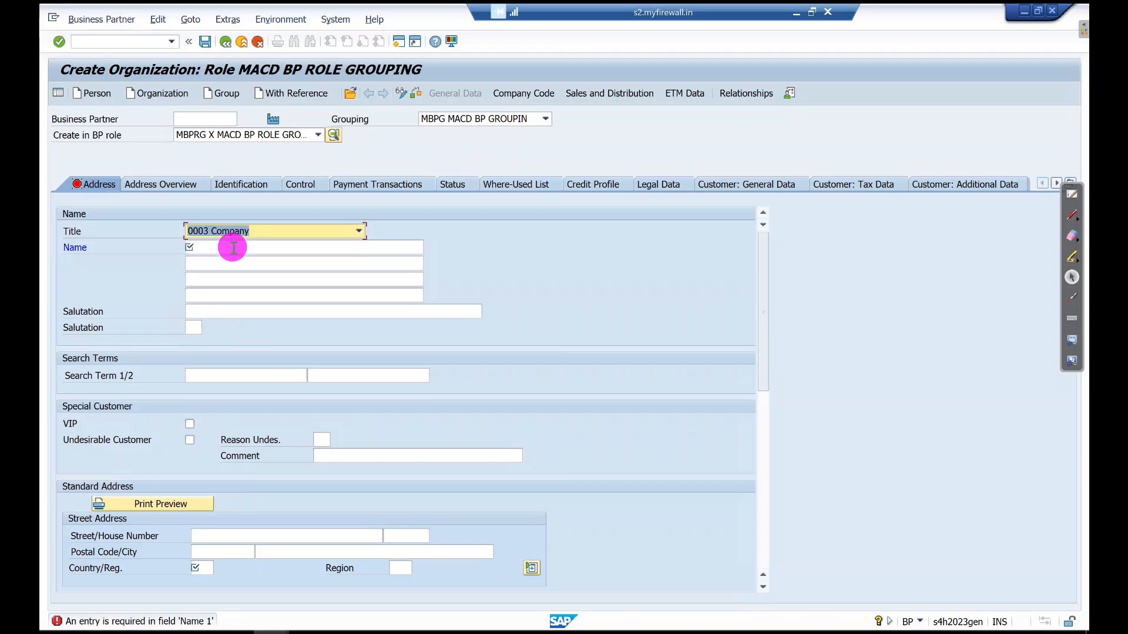
pyautogui.click(233, 247)
pyautogui.press('Down')
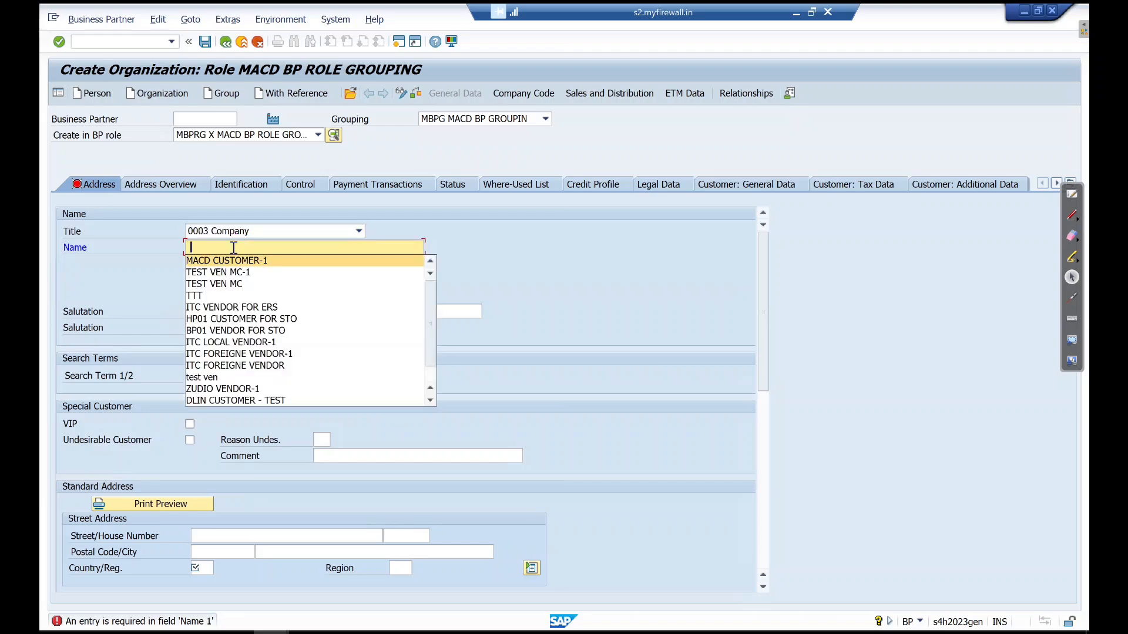
pyautogui.press('Return')
pyautogui.press('Return')
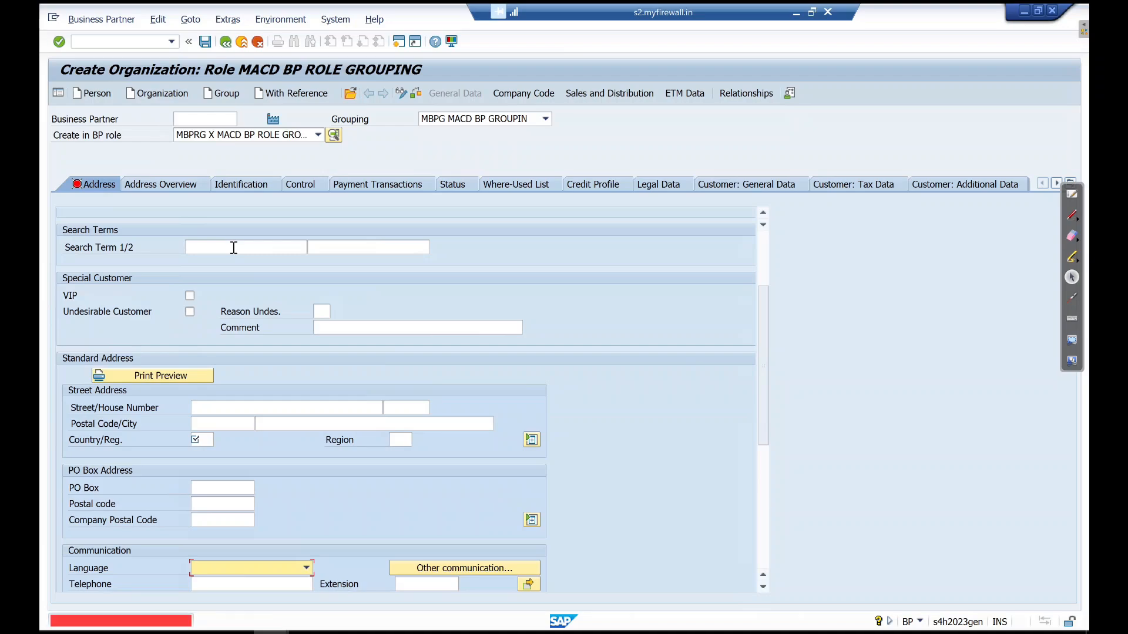
# Set the communication language to EN English
pyautogui.write('E')
pyautogui.write('N')
pyautogui.press('Return')
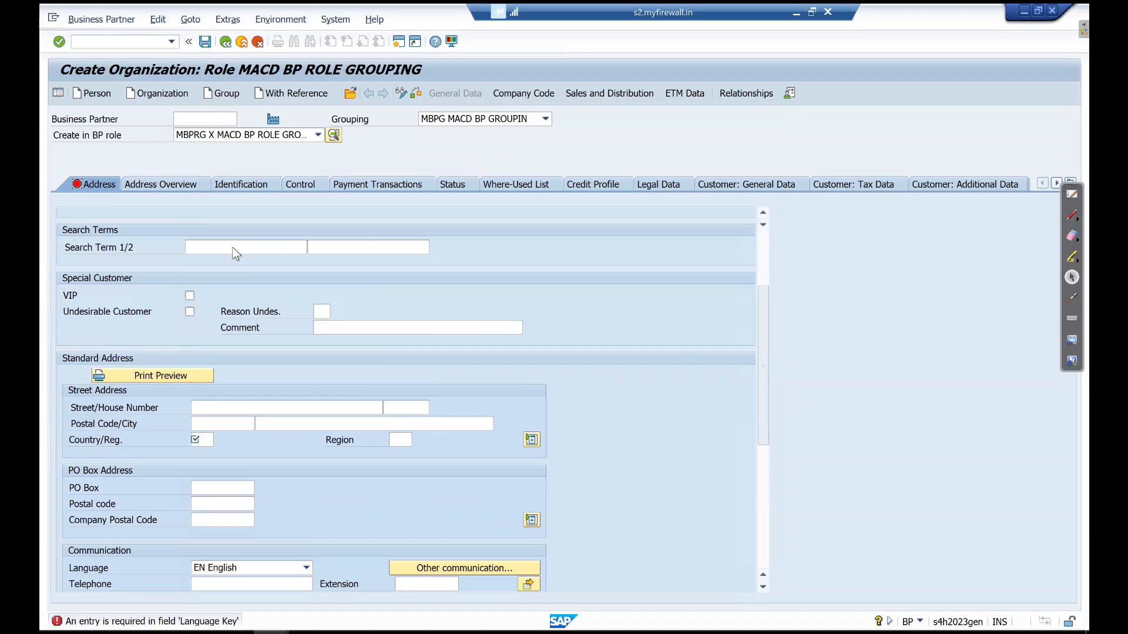
# Set the address country to IN and the region to 10, and continue past the duplicate check
pyautogui.write('IN')
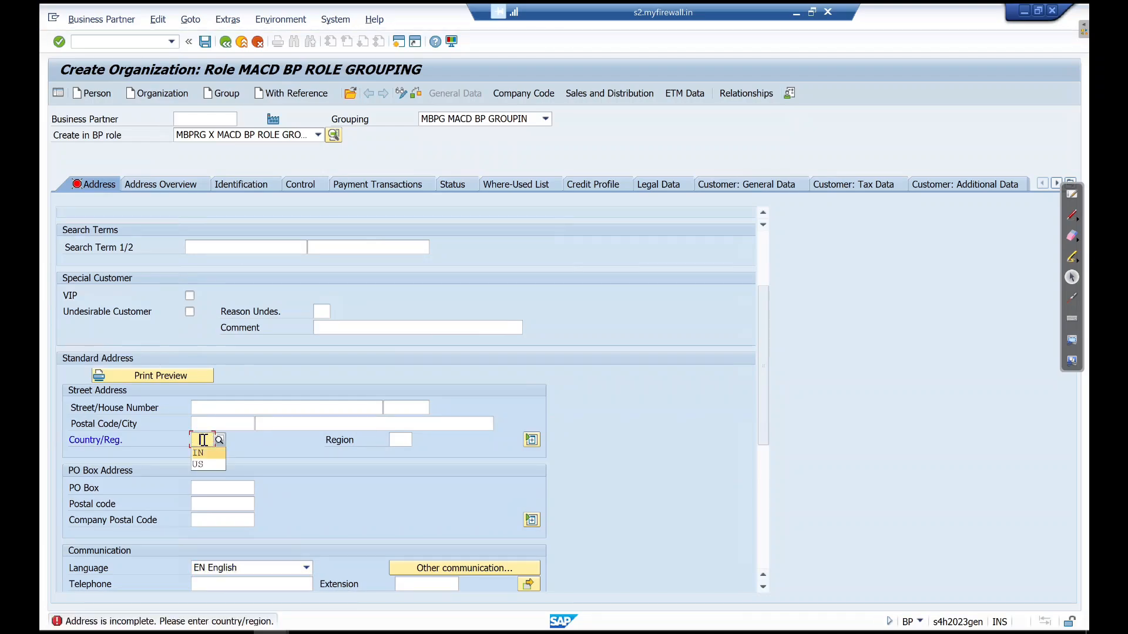
pyautogui.press('Tab')
pyautogui.write('10')
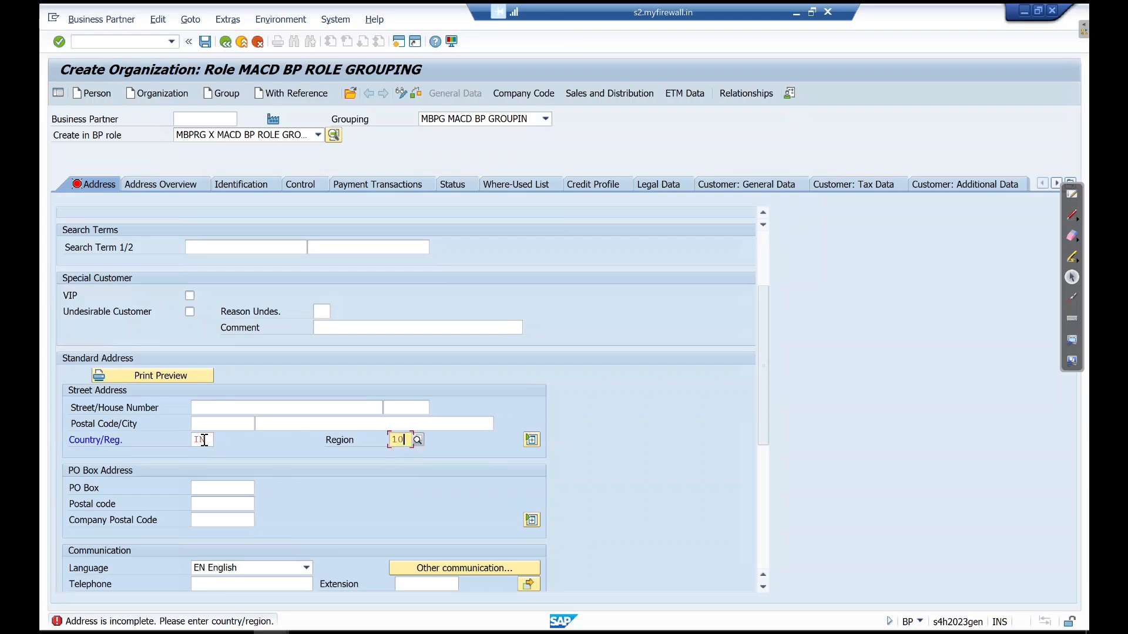
pyautogui.press('Return')
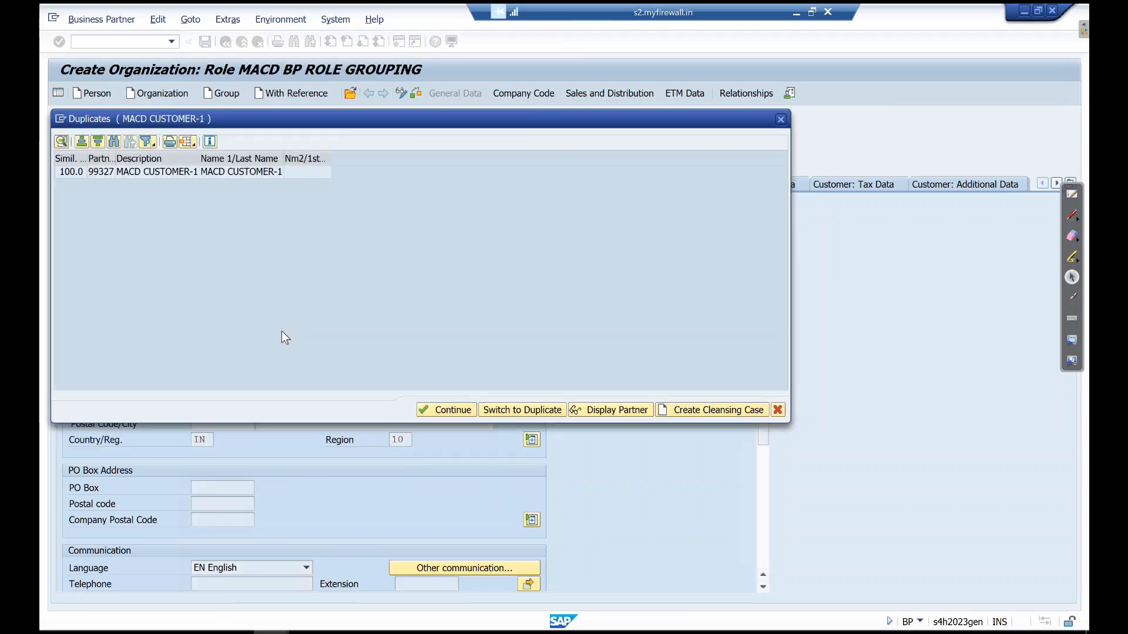
pyautogui.press('Return')
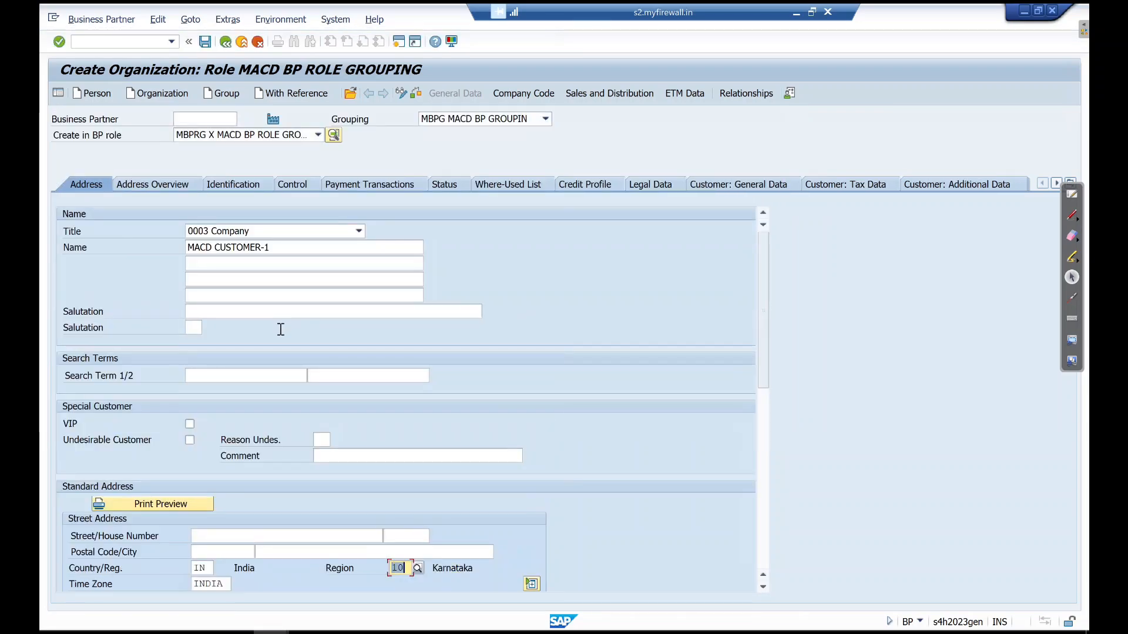
# Change the organization's name to MACD CUSTOMER-2
pyautogui.click(285, 249)
pyautogui.press('BackSpace')
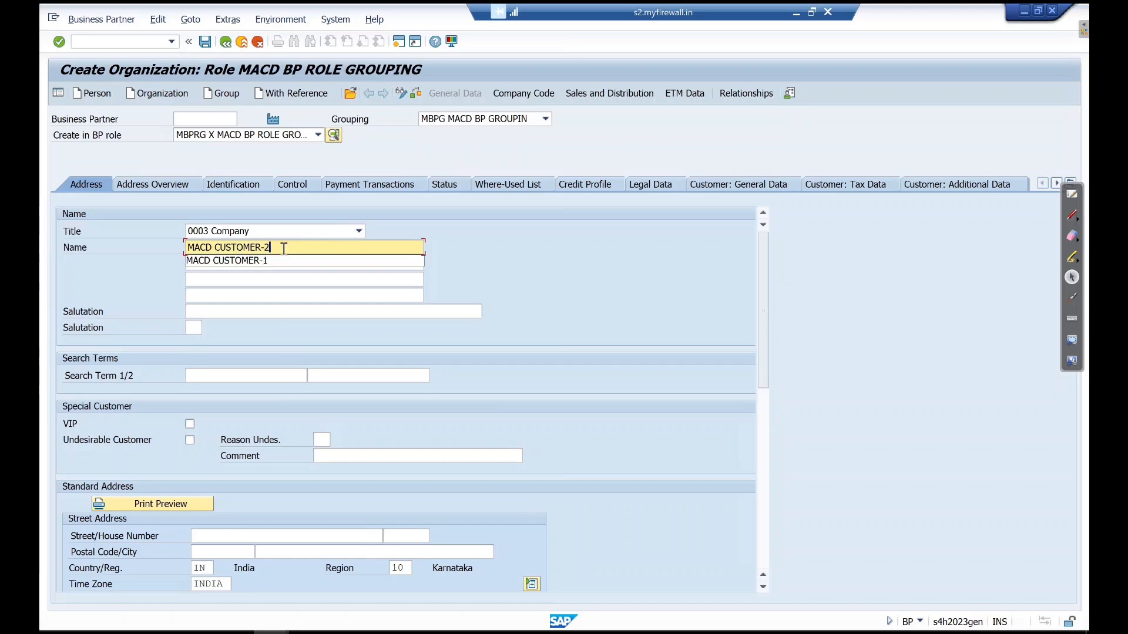
pyautogui.write('2')
pyautogui.tripleClick(283, 249)
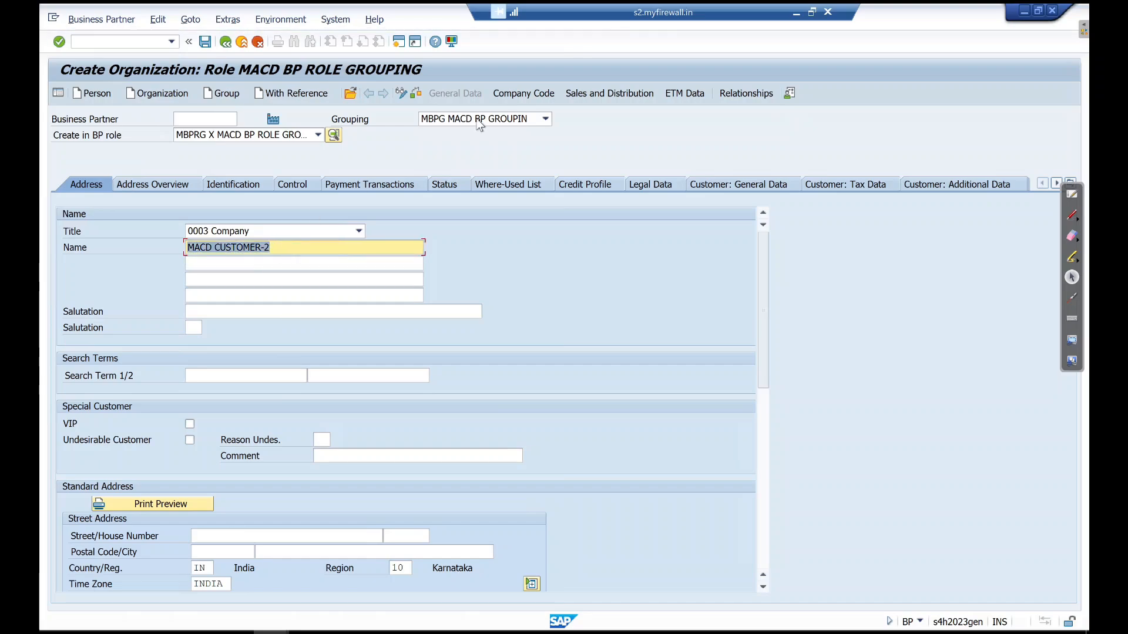
# Assign company code MACD to the customer and set its reconciliation account to 12100000
pyautogui.click(527, 94)
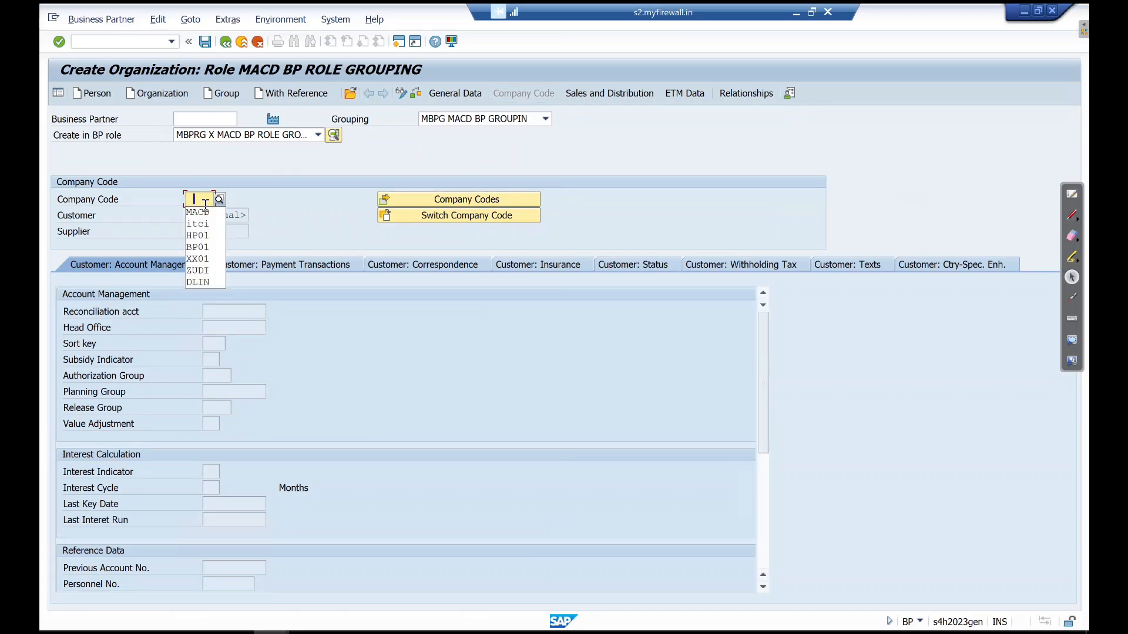
pyautogui.press('Down')
pyautogui.press('Return')
pyautogui.press('Return')
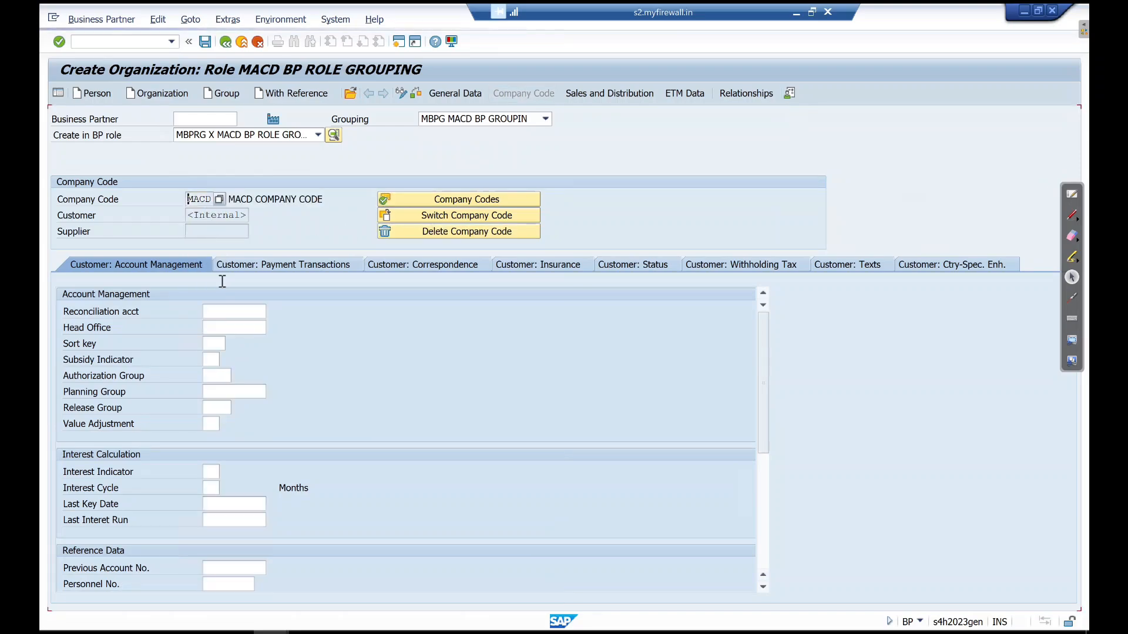
pyautogui.click(226, 311)
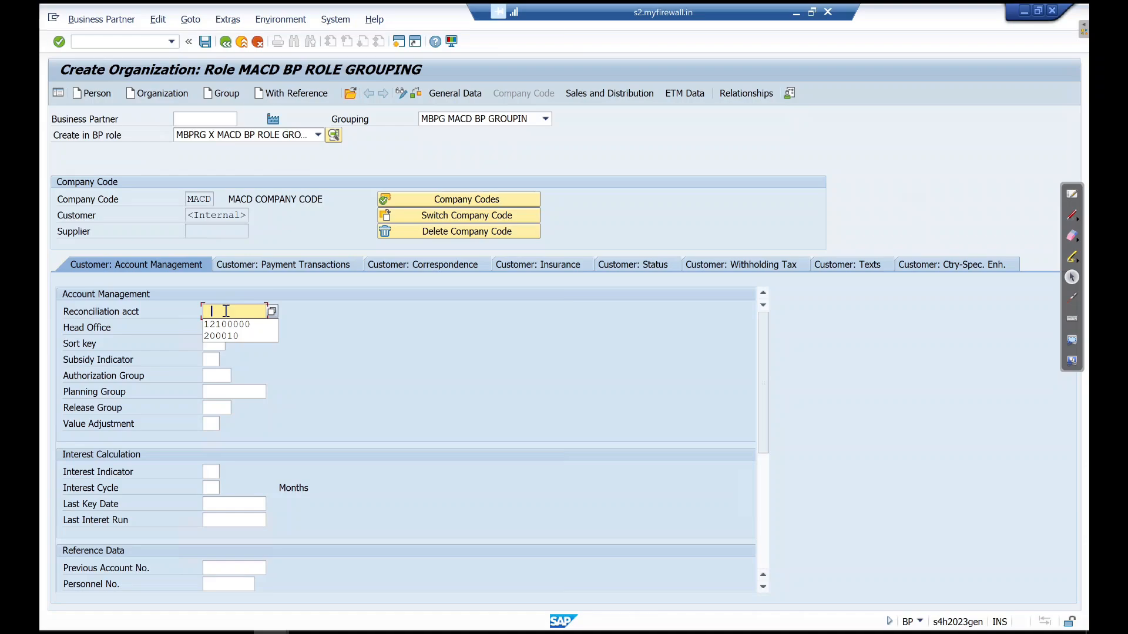
pyautogui.press('Down')
pyautogui.press('Return')
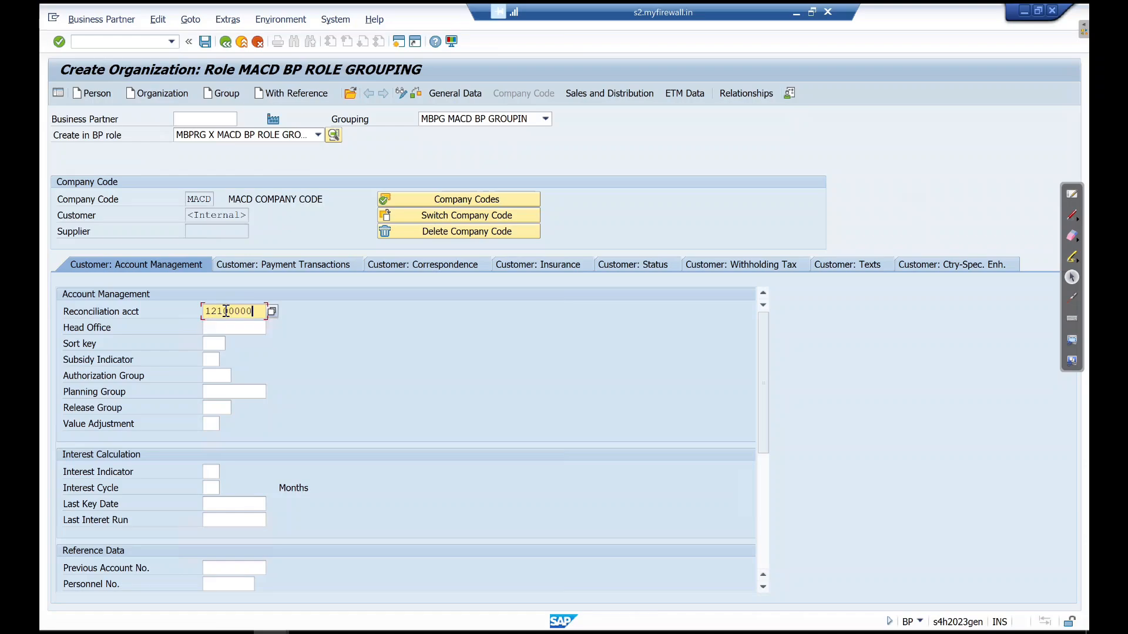
pyautogui.press('Return')
# Add the sales area with sales organization MCSO, distribution channel MC and division MD in the sales and distribution data
pyautogui.click(601, 97)
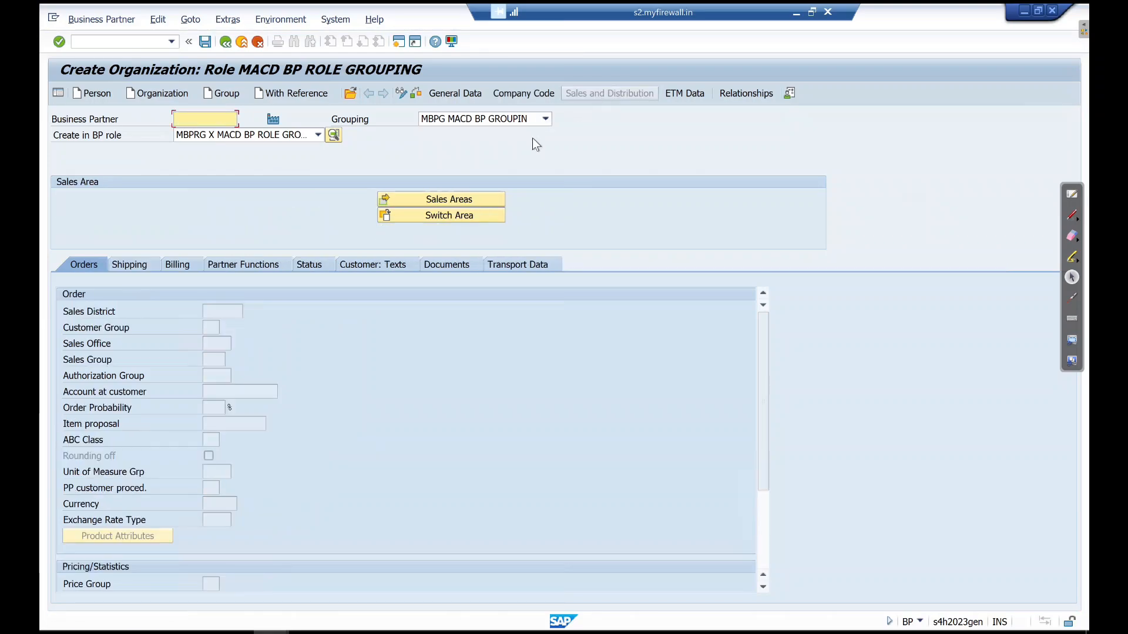
pyautogui.click(450, 201)
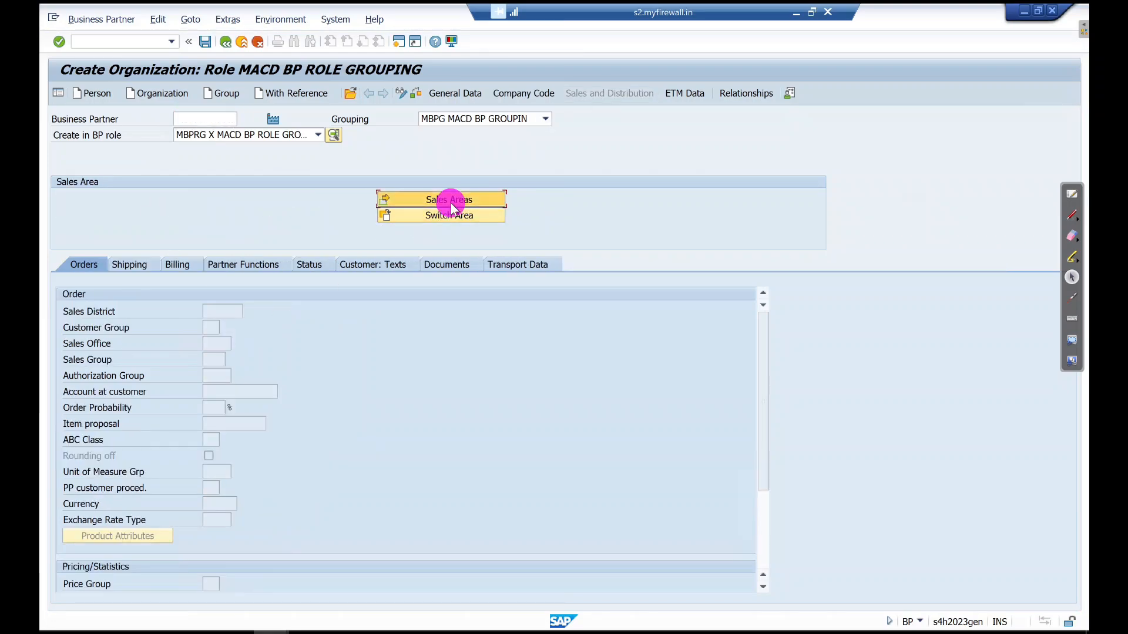
pyautogui.write('MCSO')
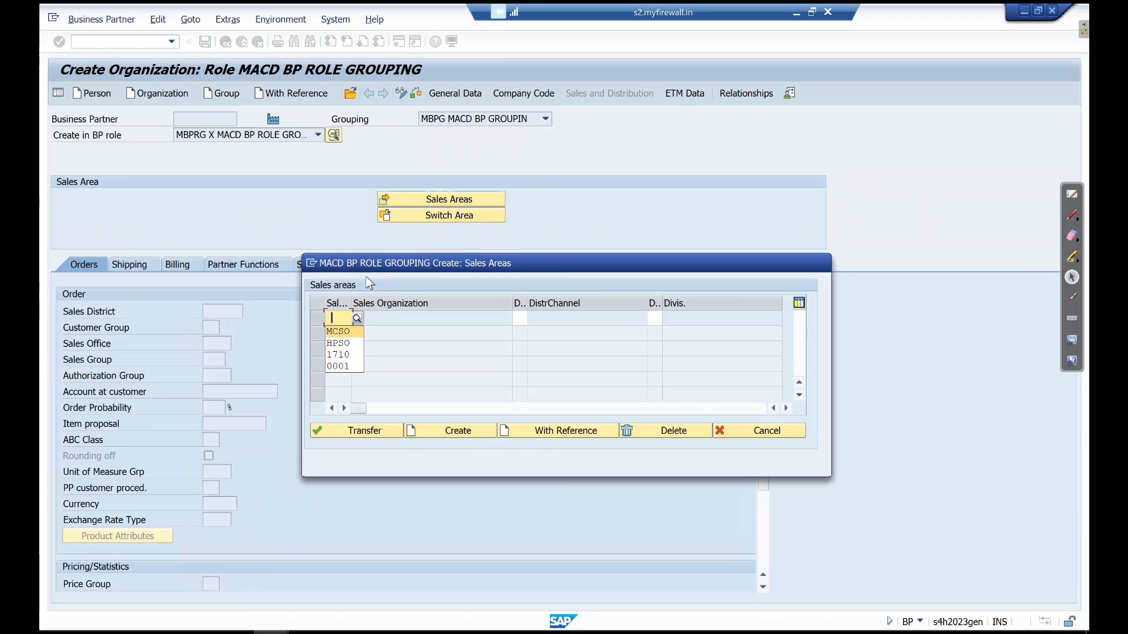
pyautogui.press('Tab')
pyautogui.write('MC')
pyautogui.press('Tab')
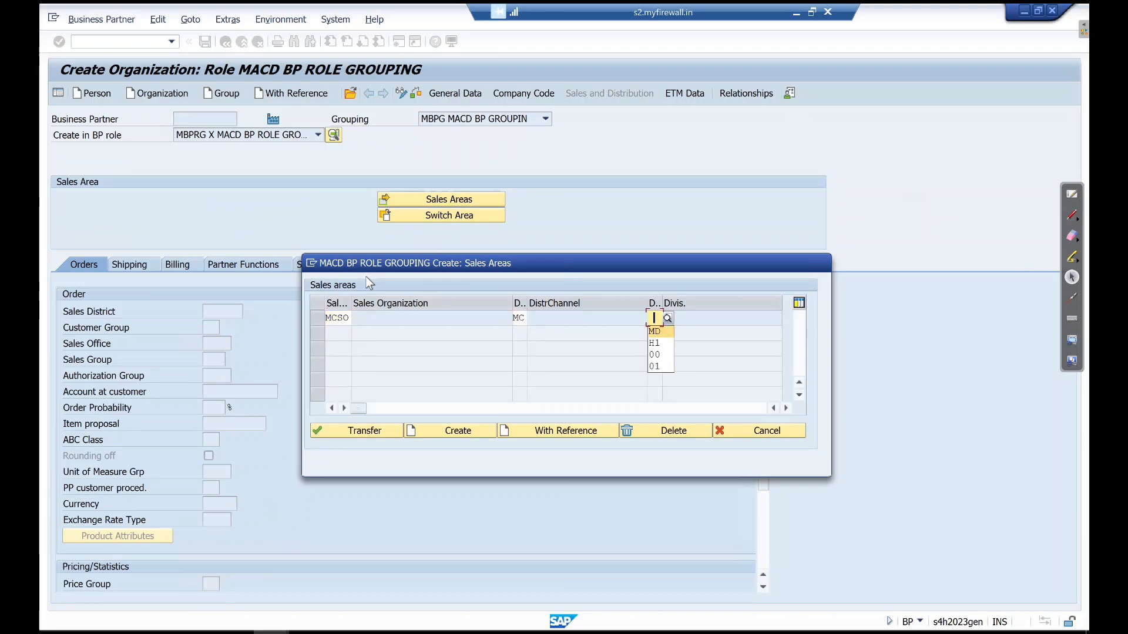
pyautogui.write('MD')
pyautogui.press('Return')
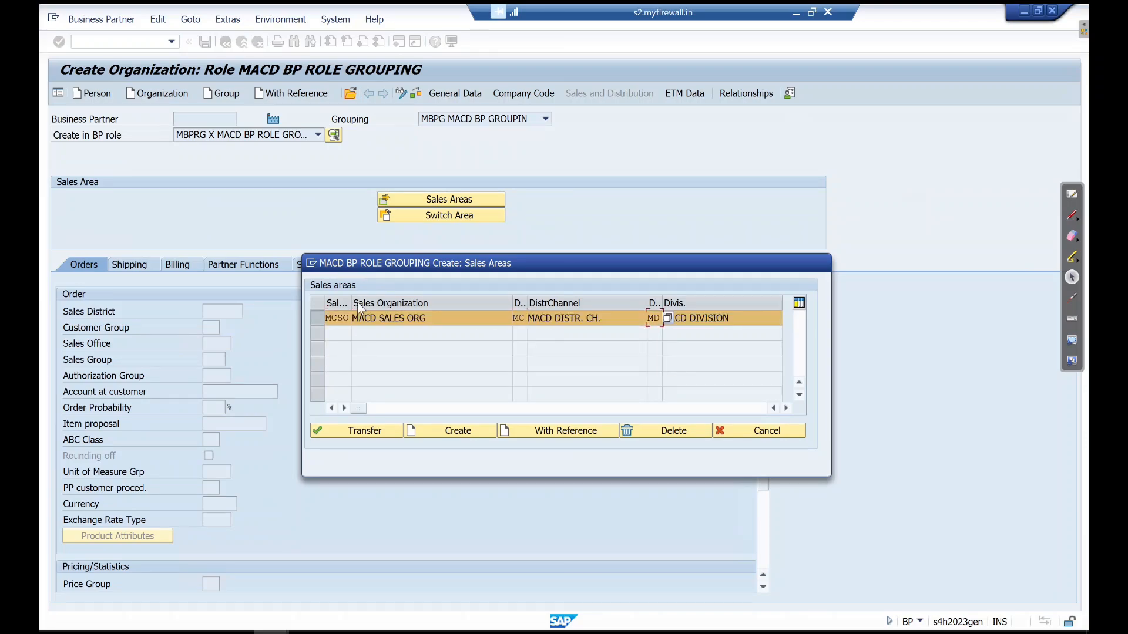
pyautogui.click(353, 435)
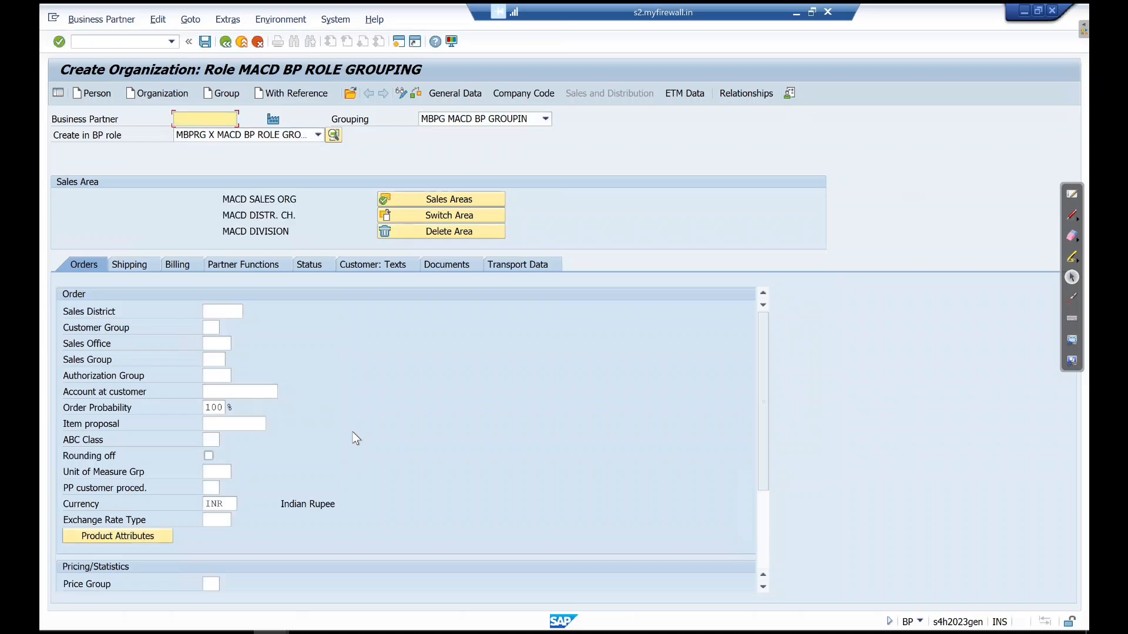
# Set the customer pricing procedure to 1 in the sales area's order data
pyautogui.click(226, 507)
pyautogui.press('Tab')
pyautogui.press('Tab')
pyautogui.press('Tab')
pyautogui.press('Tab')
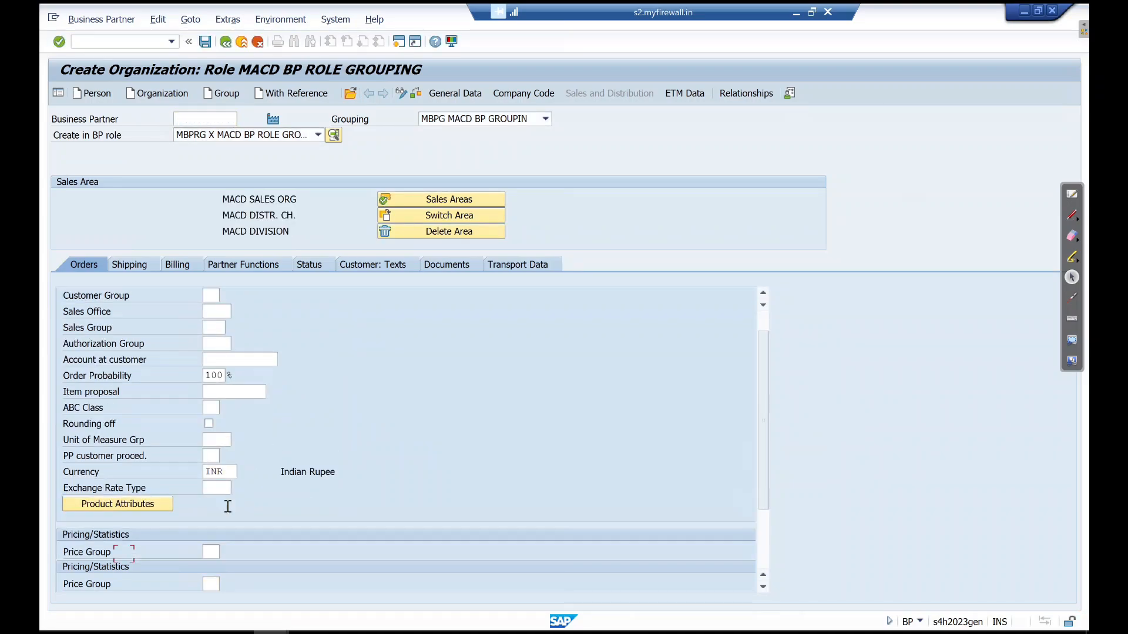
pyautogui.write('1')
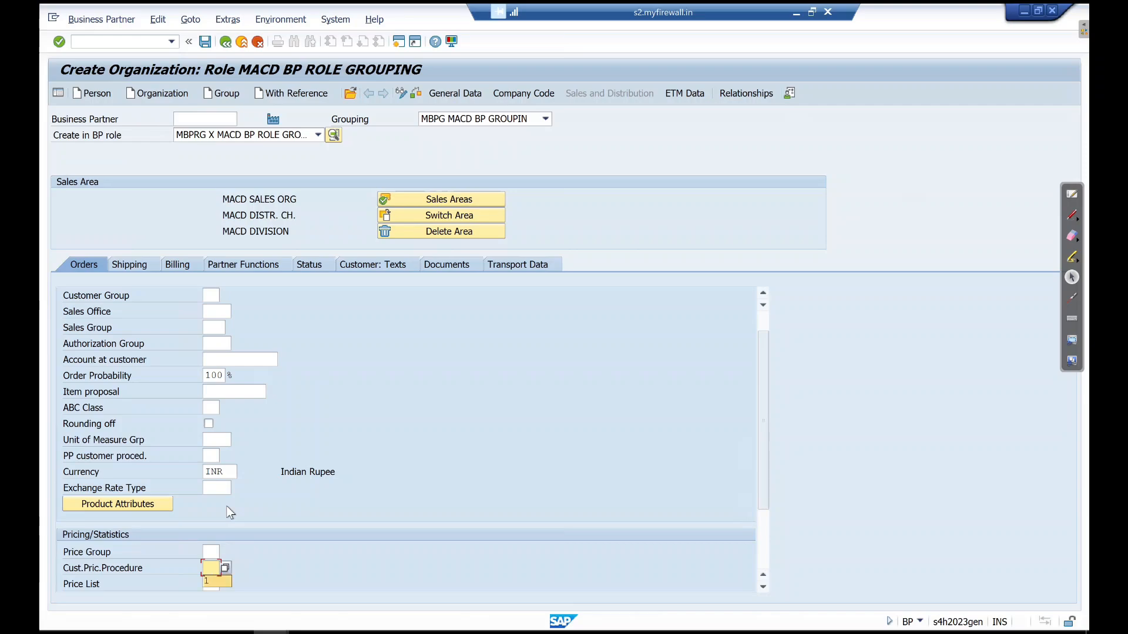
pyautogui.press('Tab')
pyautogui.press('Tab')
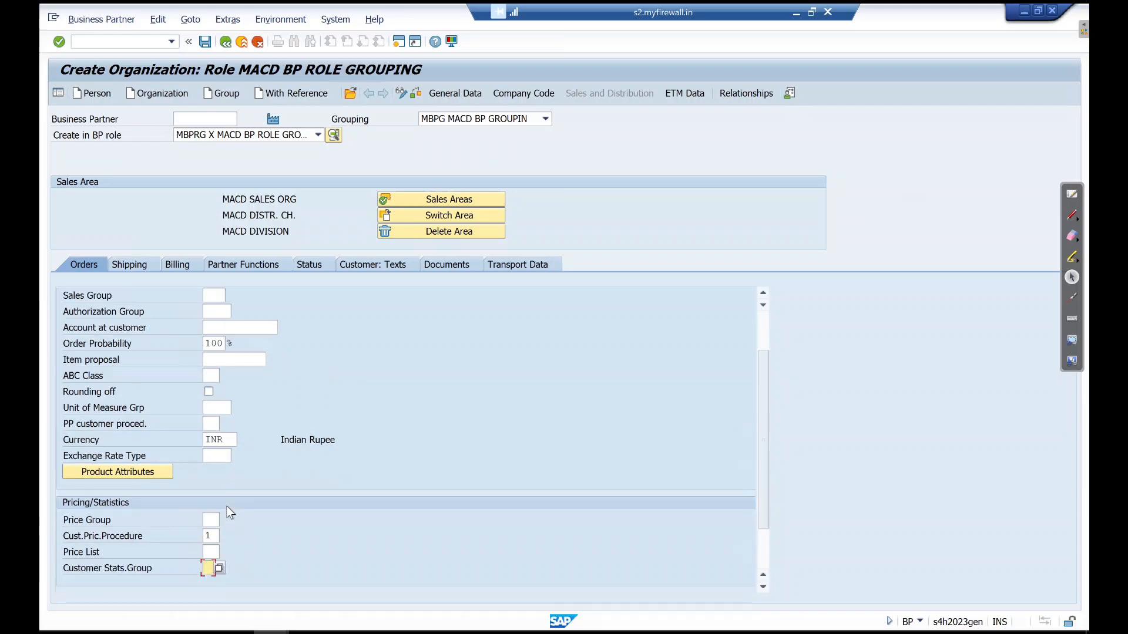
pyautogui.press('Tab')
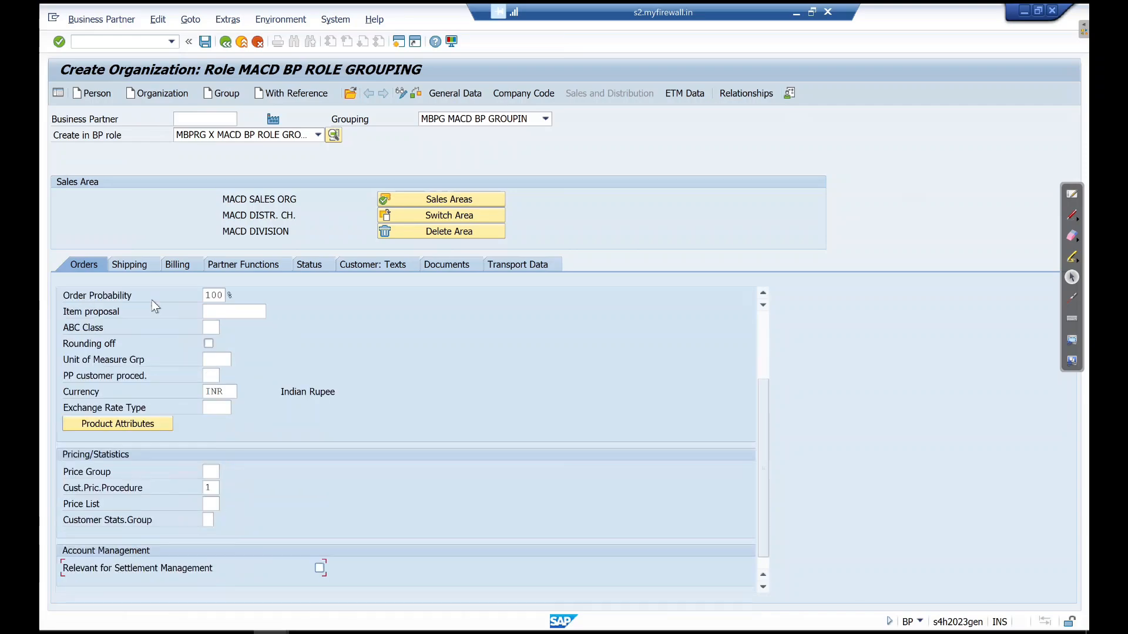
# In the billing data, set the Incoterms to CFR and Incoterms Location 1 to TTT
pyautogui.click(141, 266)
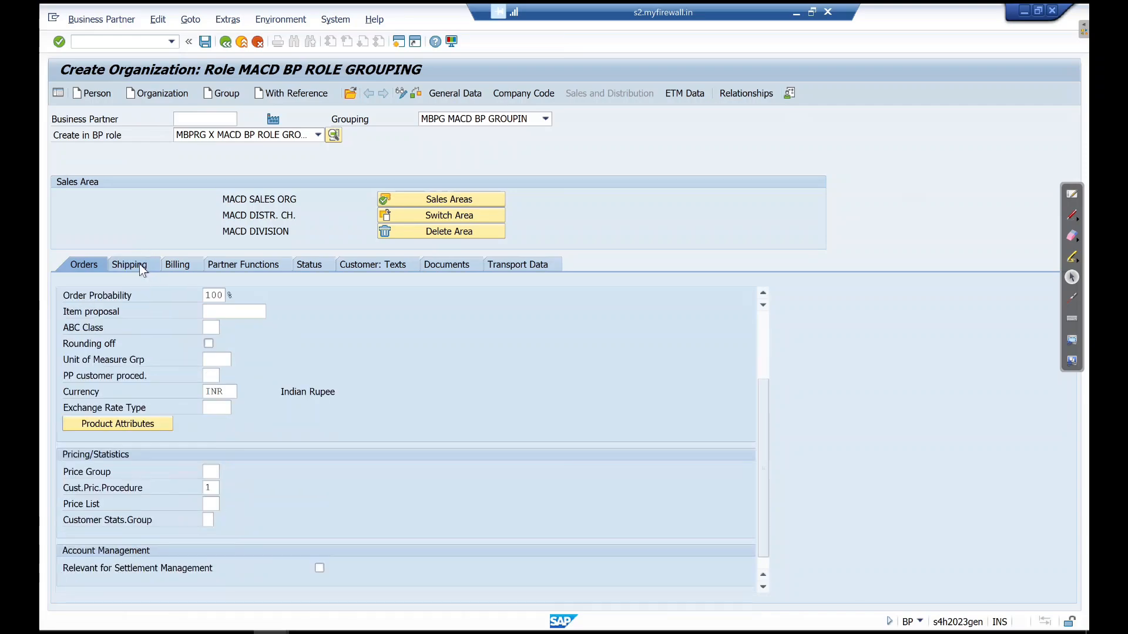
pyautogui.click(181, 267)
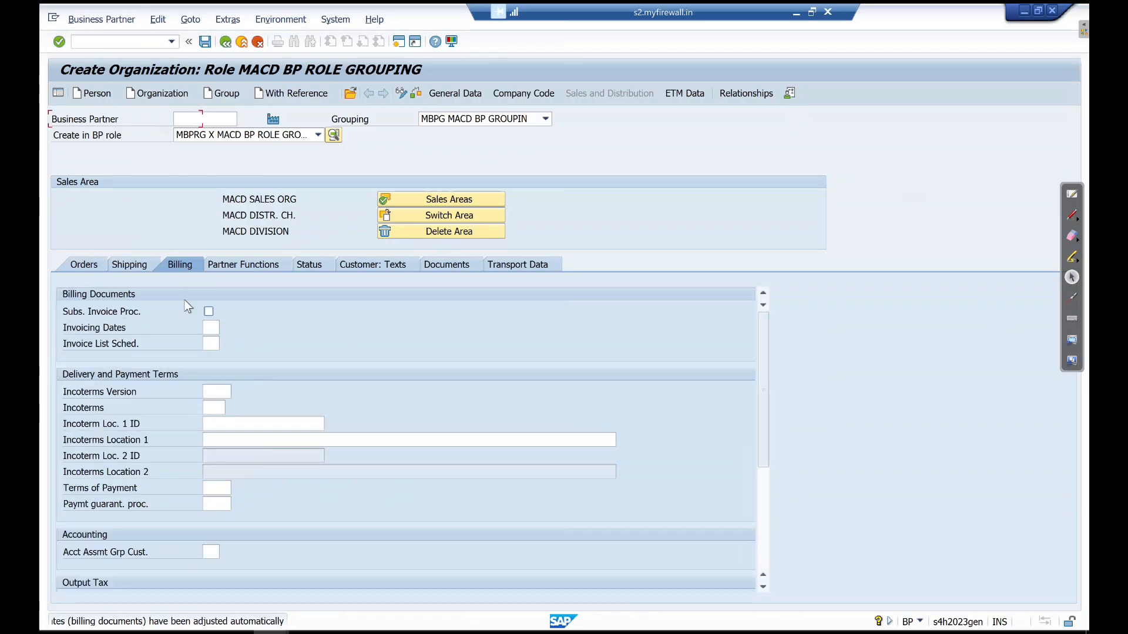
pyautogui.click(215, 409)
pyautogui.press('Down')
pyautogui.press('Return')
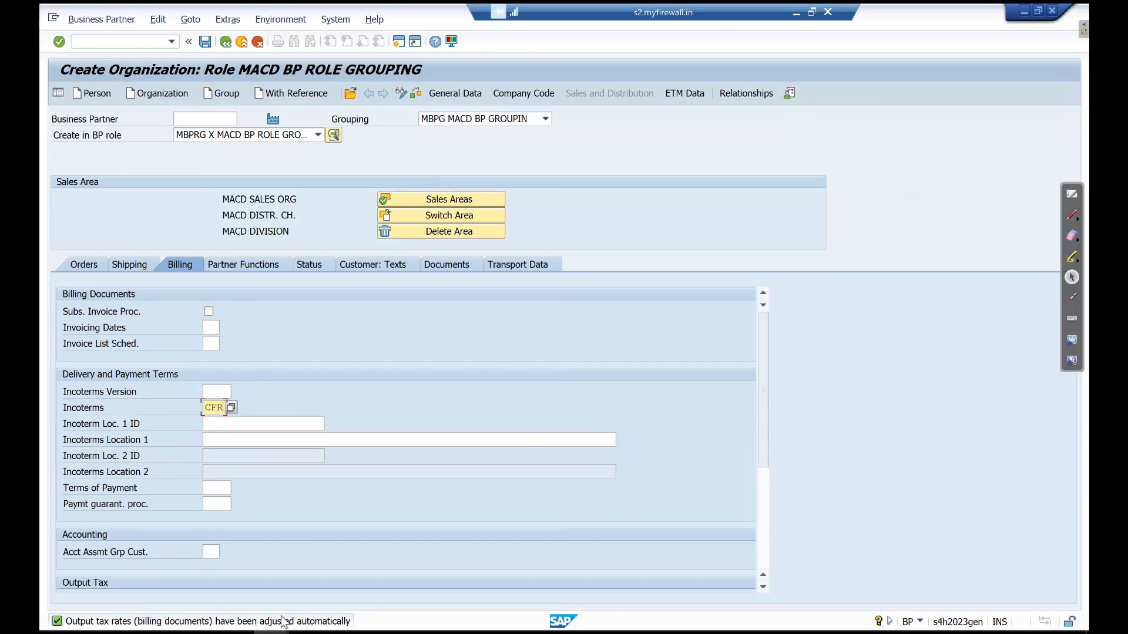
pyautogui.click(223, 436)
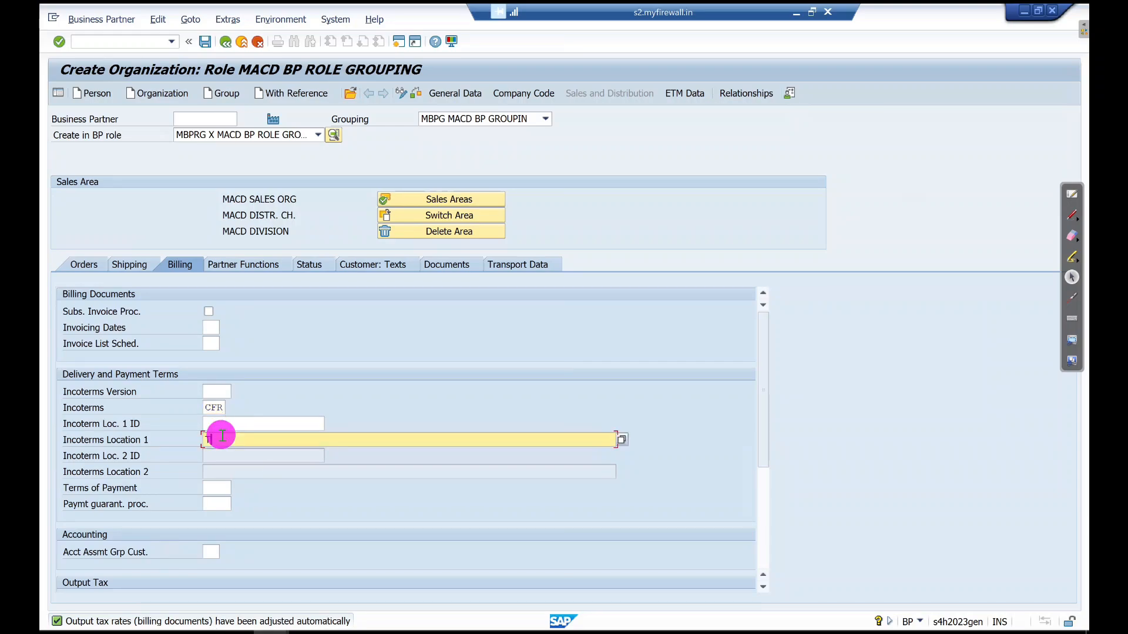
pyautogui.write('TT')
# Set the customer account assignment group to 01 in the billing data
pyautogui.press('Tab')
pyautogui.press('Tab')
pyautogui.press('Tab')
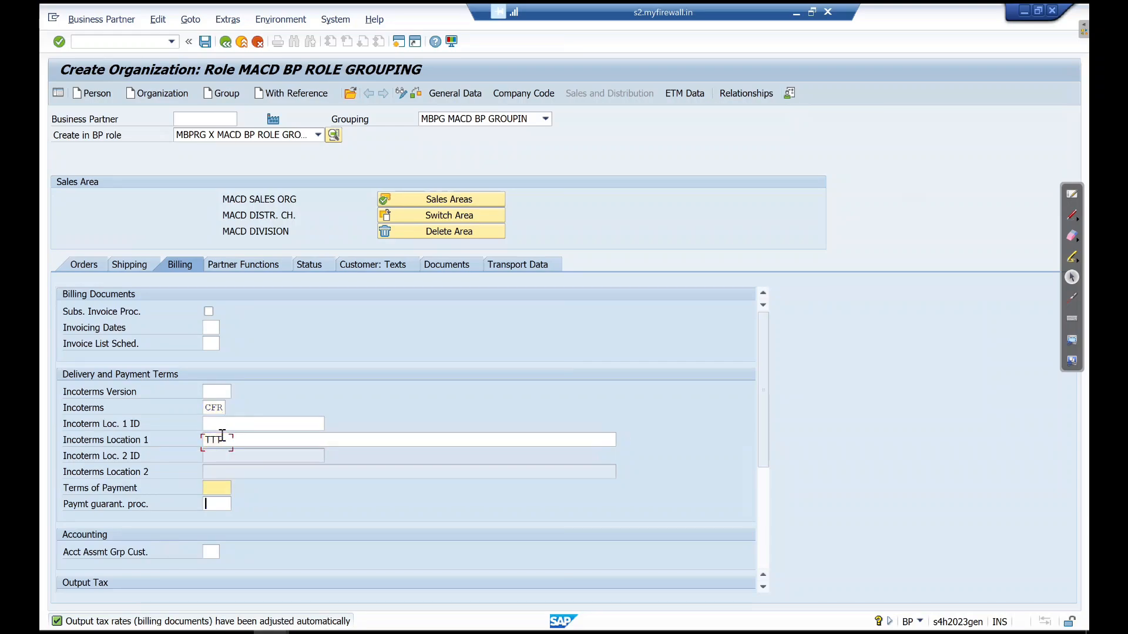
pyautogui.press('Return')
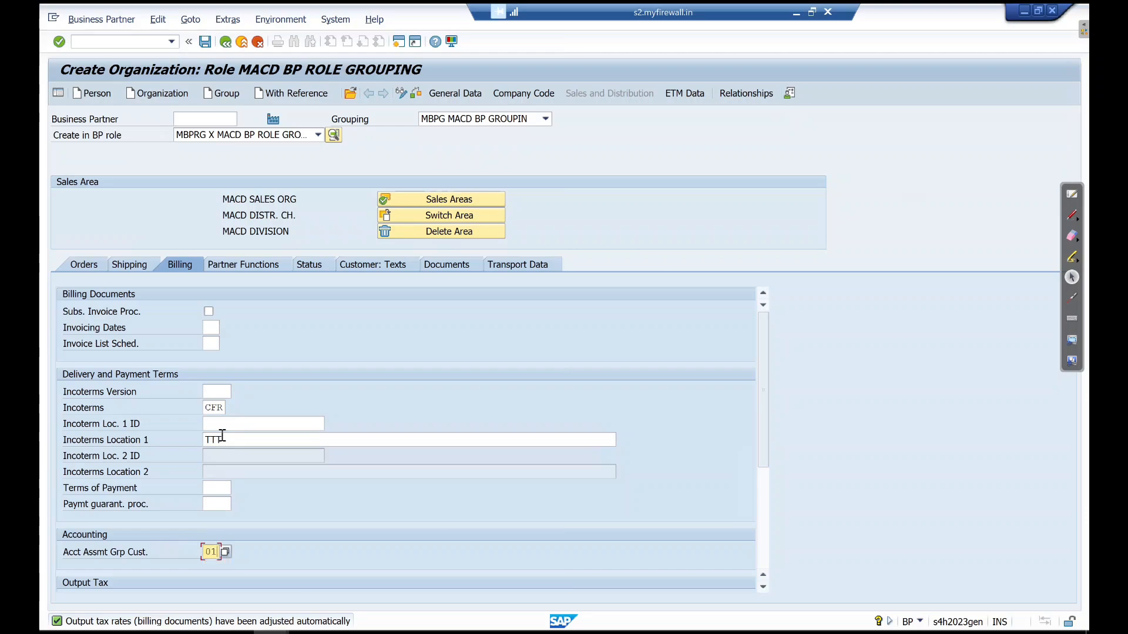
pyautogui.press('Tab')
pyautogui.press('Return')
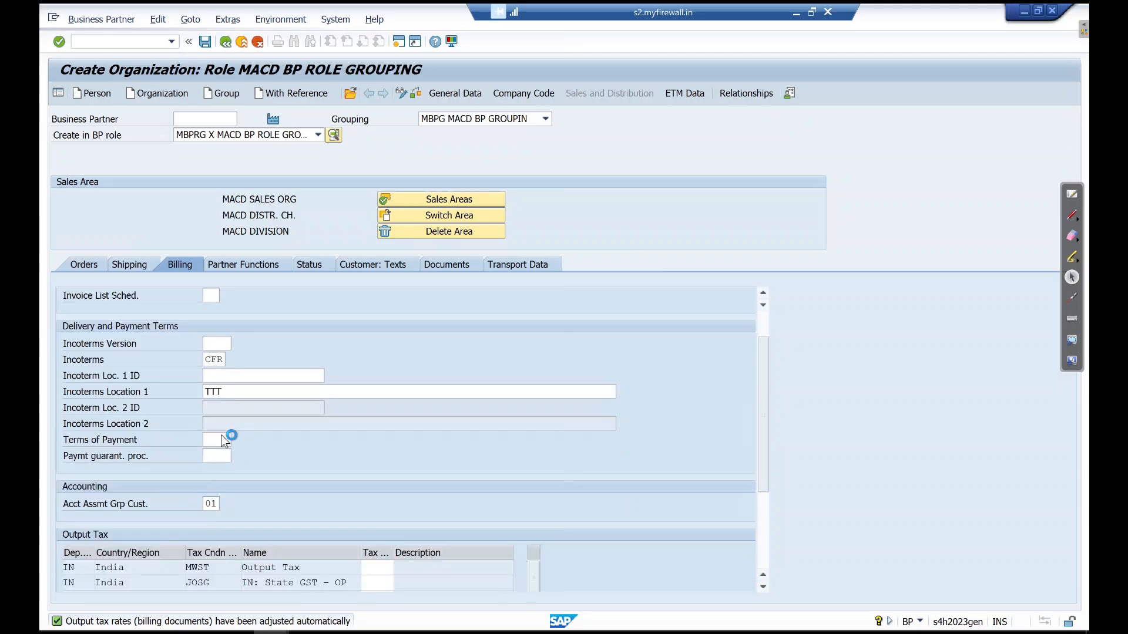
# View the partner functions, save the business partner and check its customer number in the company code data
pyautogui.click(234, 260)
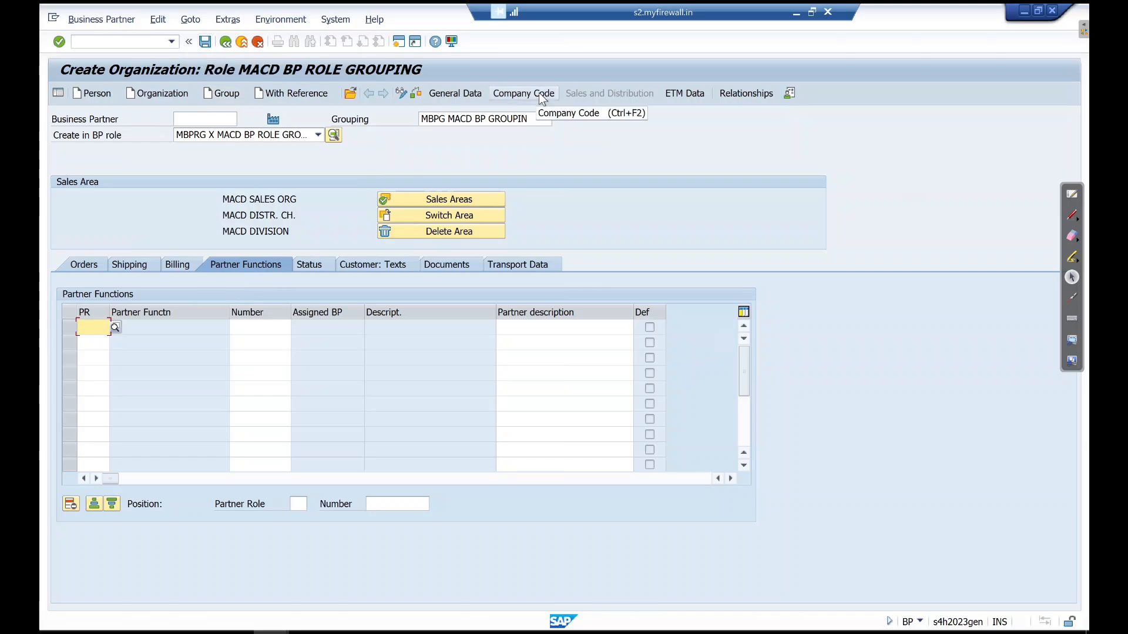
pyautogui.click(203, 42)
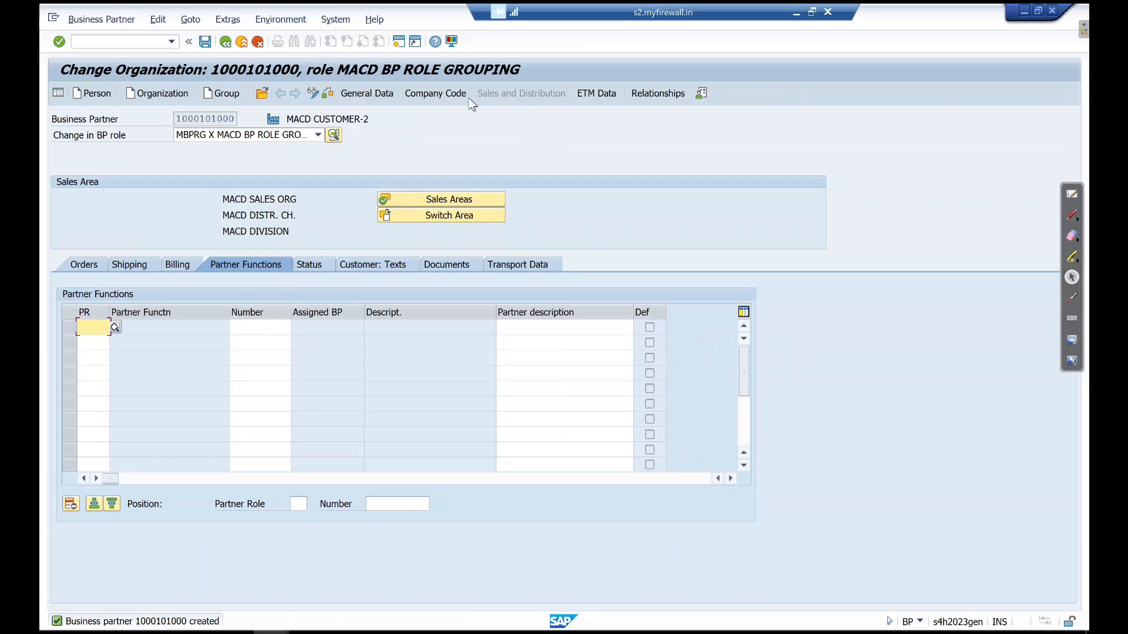
pyautogui.click(452, 92)
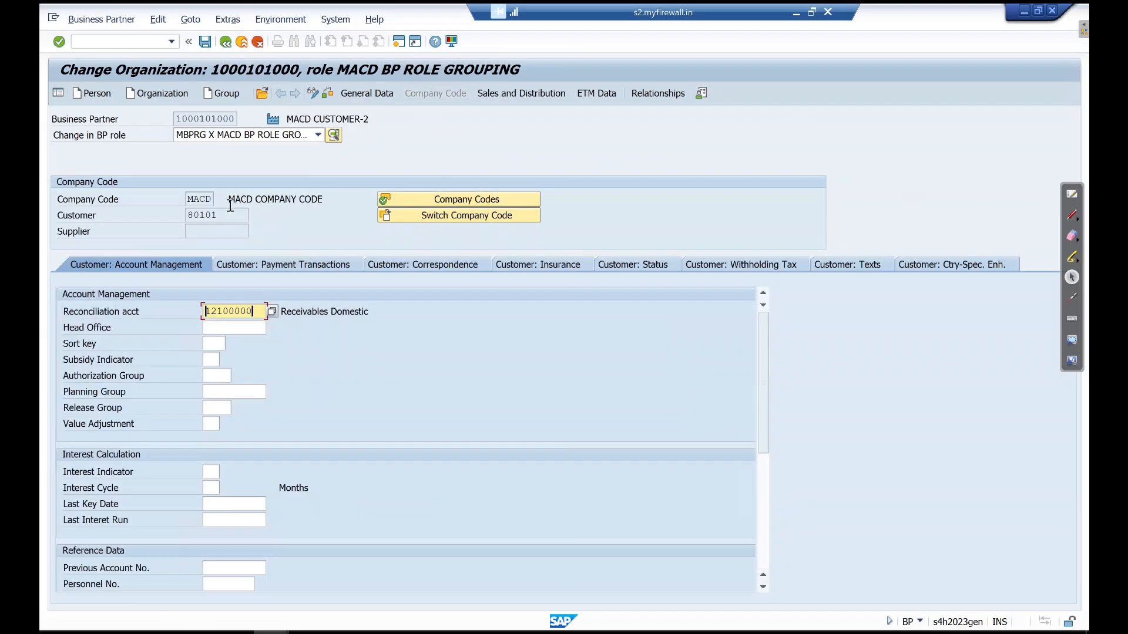
pyautogui.moveTo(214, 214); pyautogui.dragTo(174, 221)
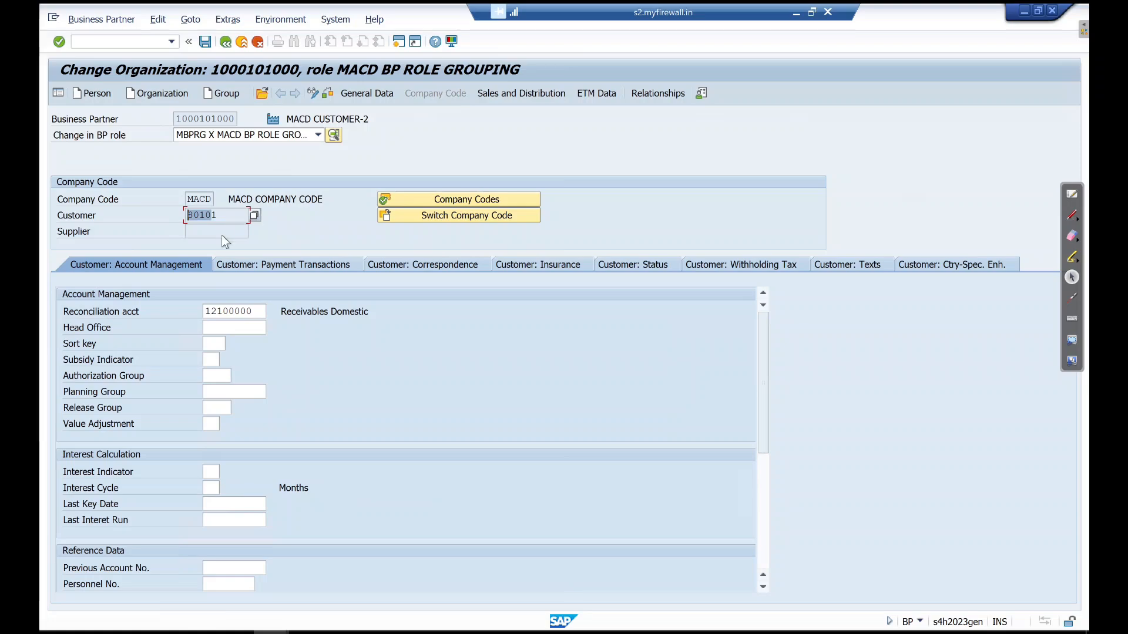
# Switch to the customizing window, leave the BP to Customer number assignment and collapse the Master Data Synchronization node
pyautogui.hotkey('alt', 'Tab')
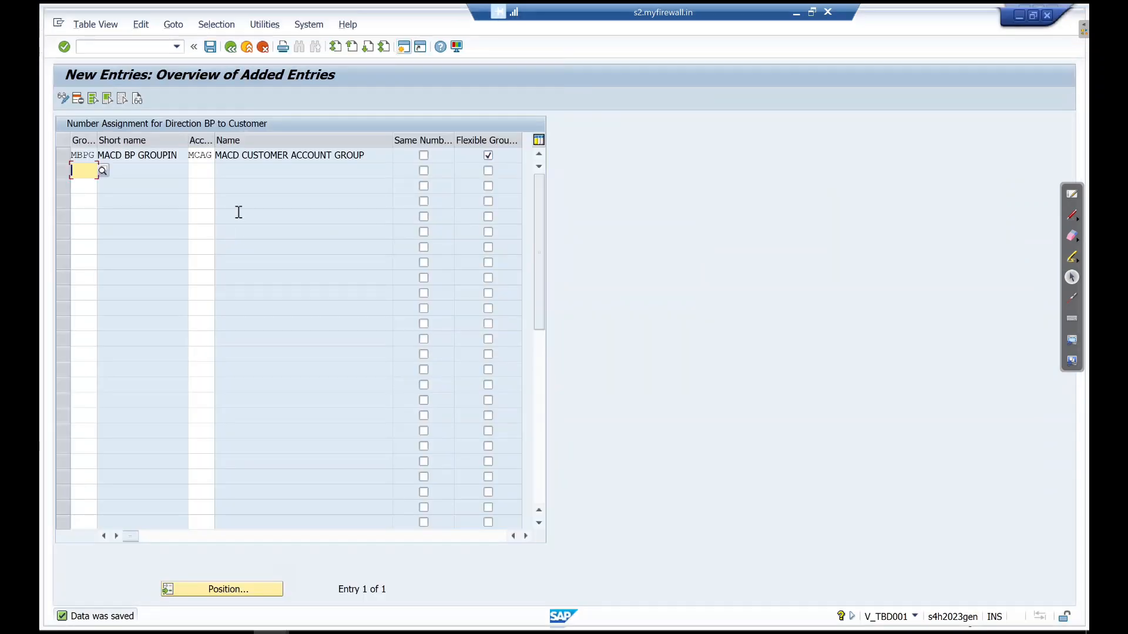
pyautogui.press('F3')
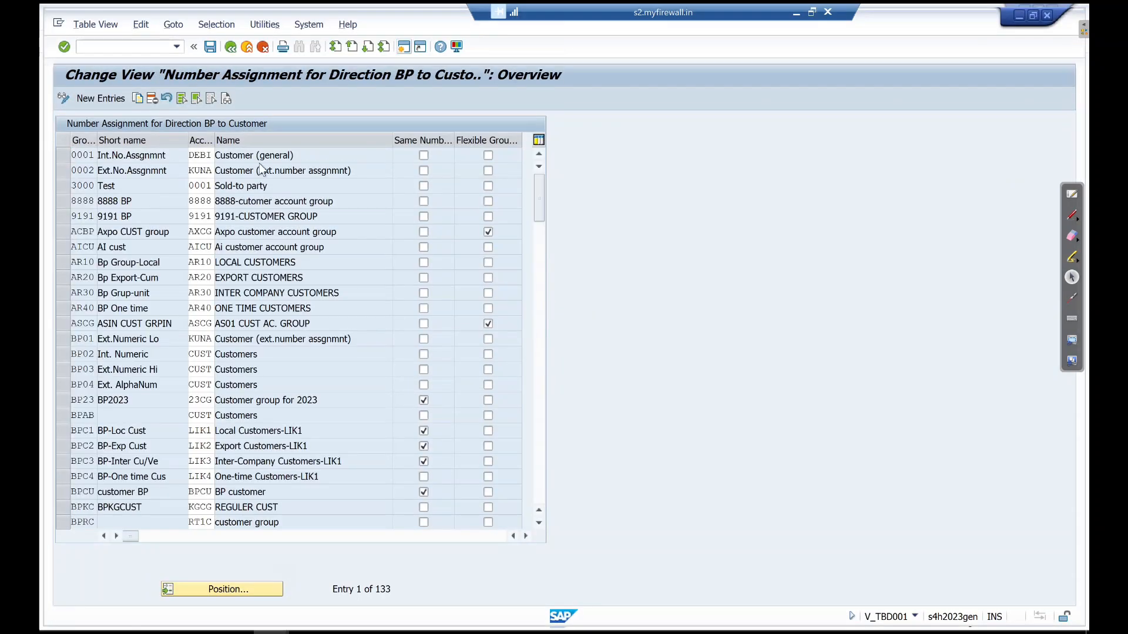
pyautogui.press('F3')
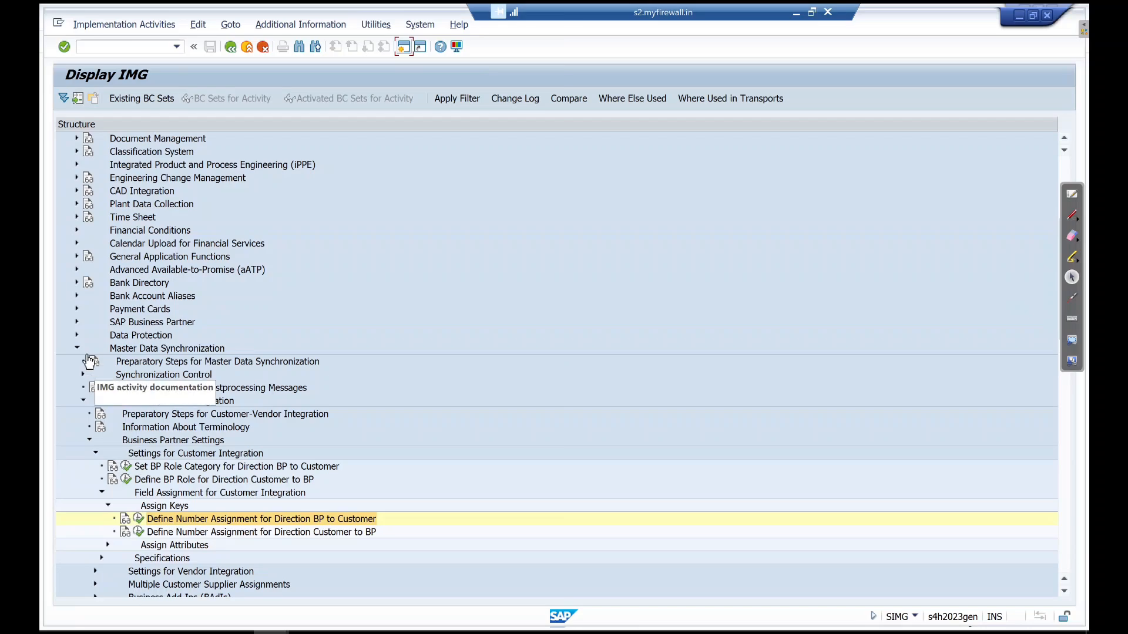
pyautogui.click(77, 346)
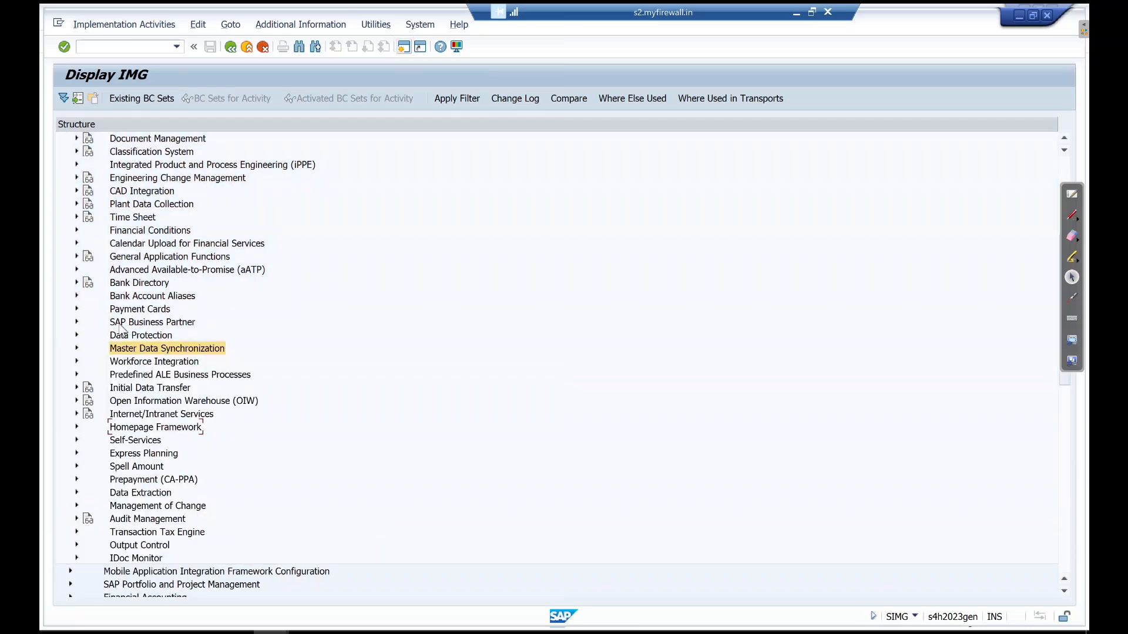
# Expand SAP Business Partner, Business Partner and its Basic Settings in the customizing structure
pyautogui.doubleClick(119, 323)
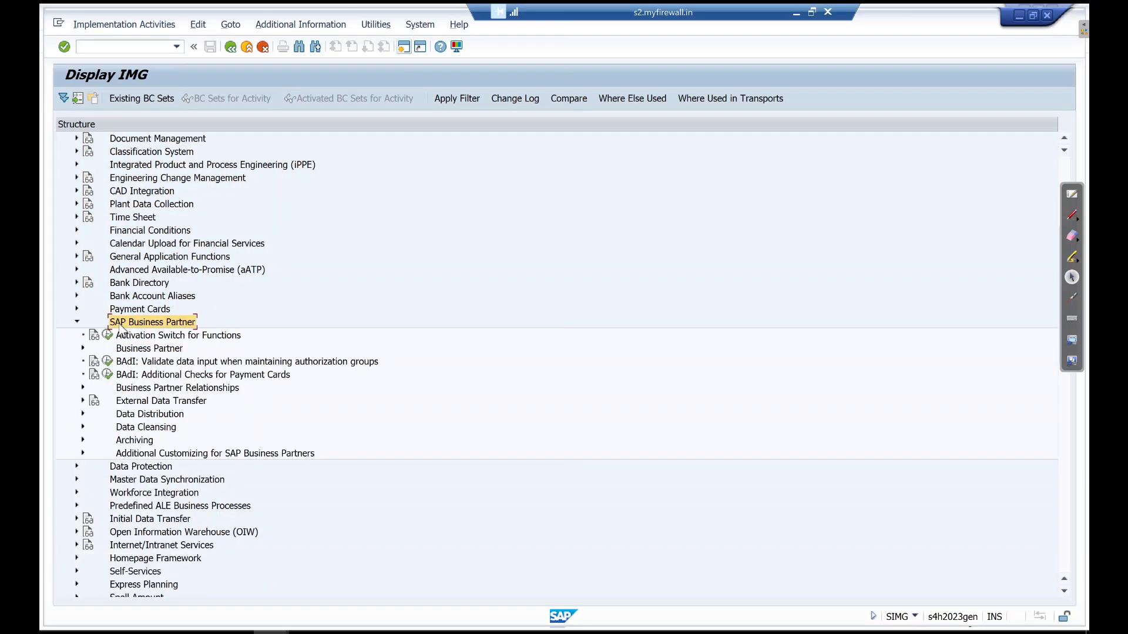
pyautogui.press('Down')
pyautogui.press('Down')
pyautogui.press('Right')
pyautogui.press('Down')
pyautogui.press('Right')
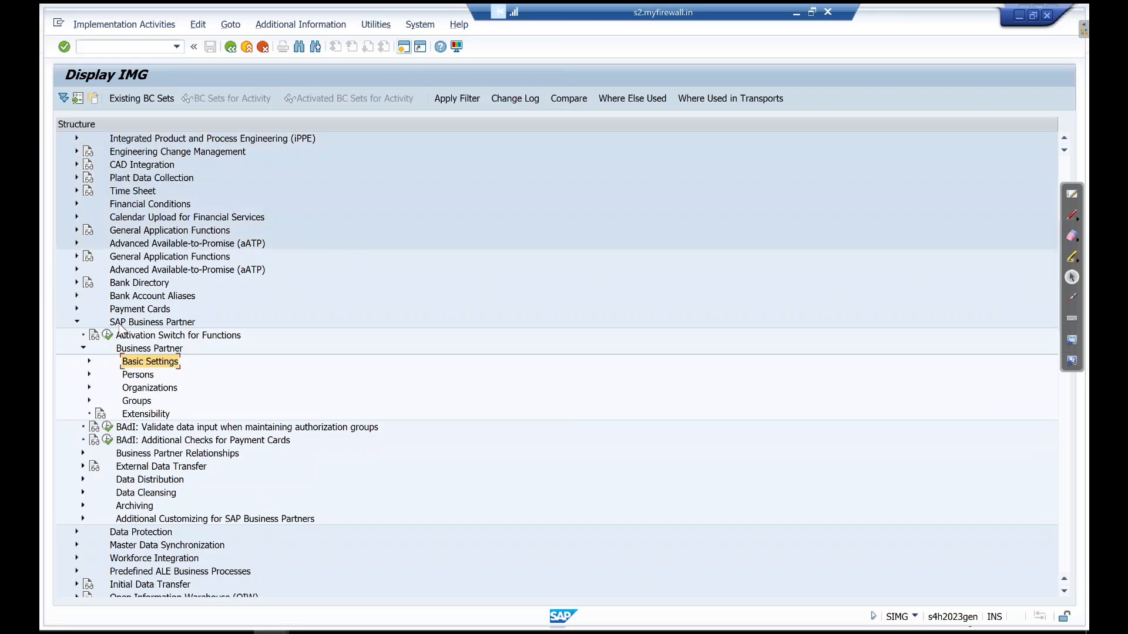
pyautogui.press('Down')
pyautogui.press('Down')
pyautogui.press('Down')
pyautogui.press('Down')
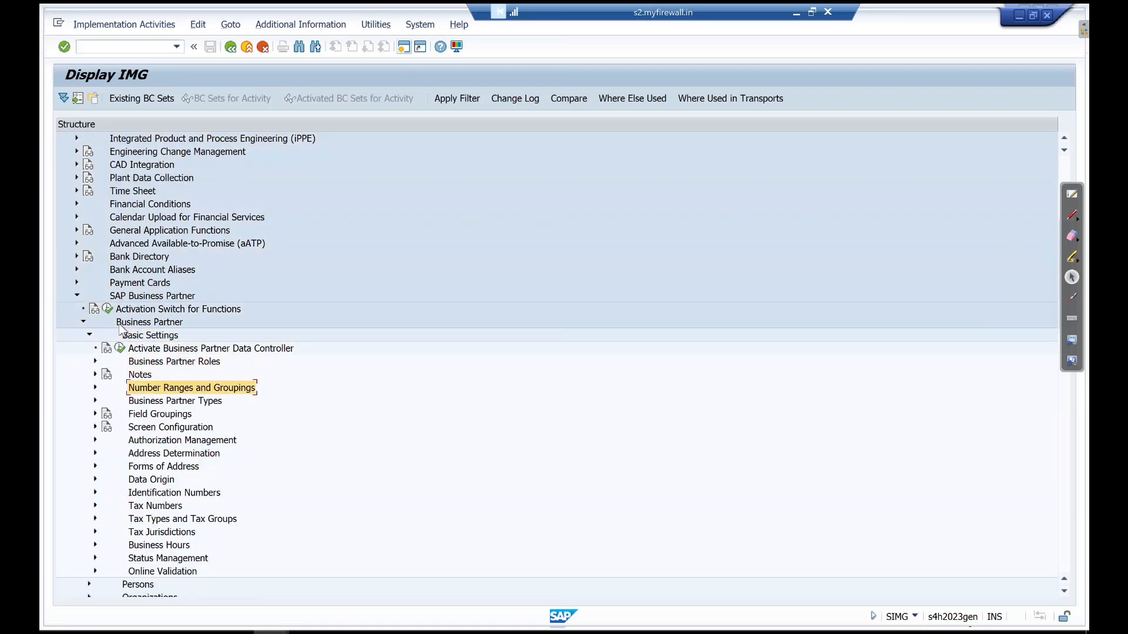
# Expand Number Ranges and Groupings and try to open Define Groupings and Assign Number Ranges
pyautogui.press('Right')
pyautogui.press('Down')
pyautogui.press('Down')
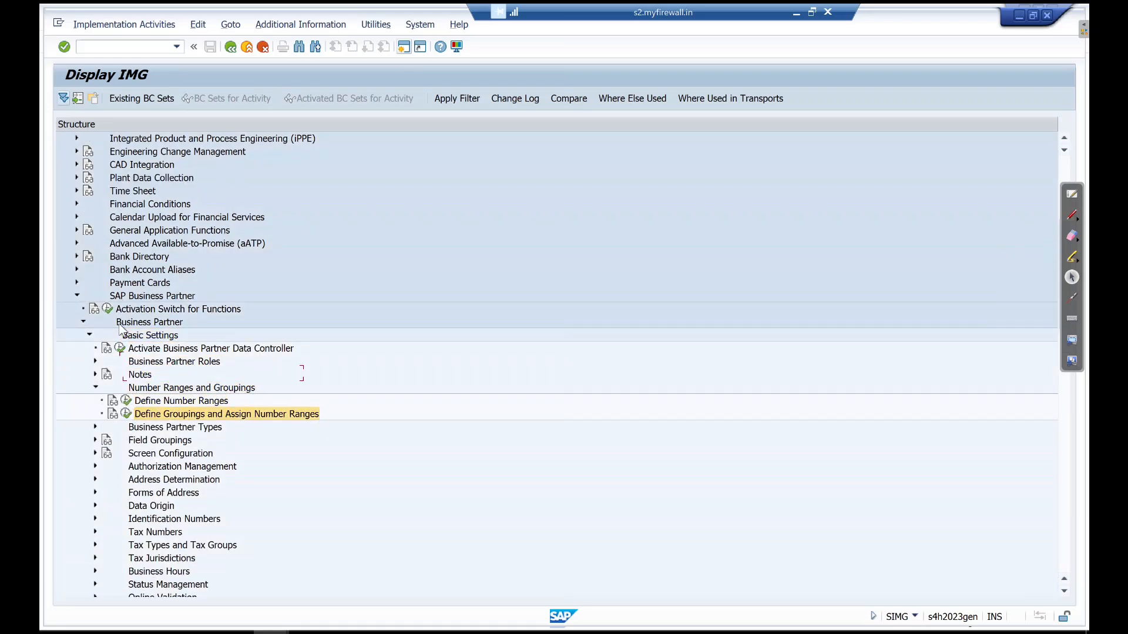
pyautogui.press('Right')
pyautogui.press('Right')
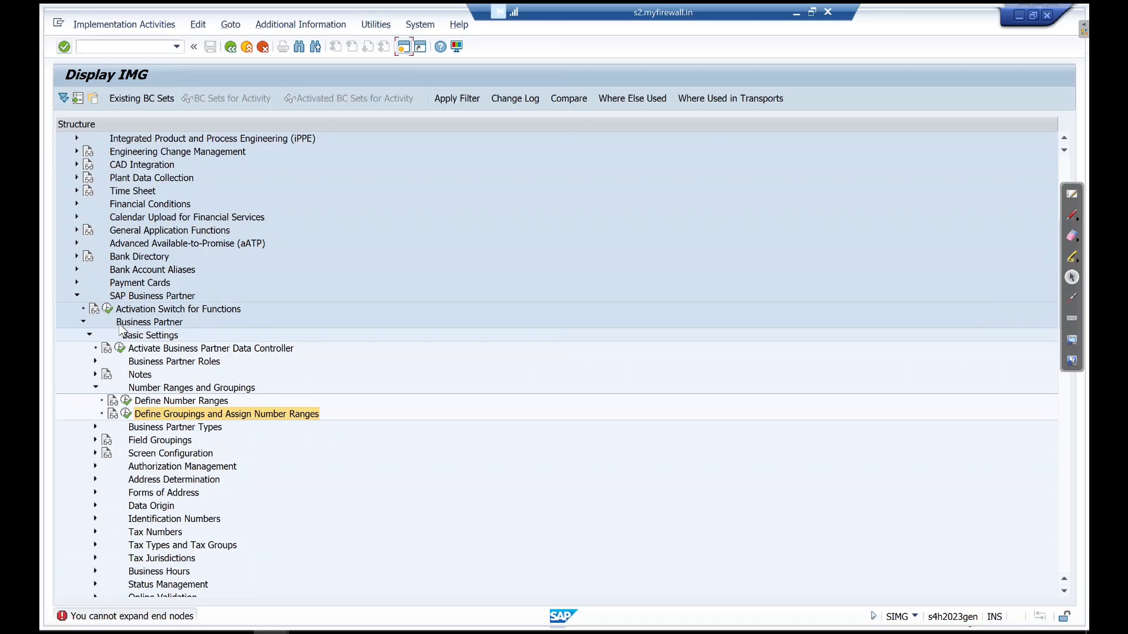
pyautogui.click(125, 416)
pyautogui.click(127, 415)
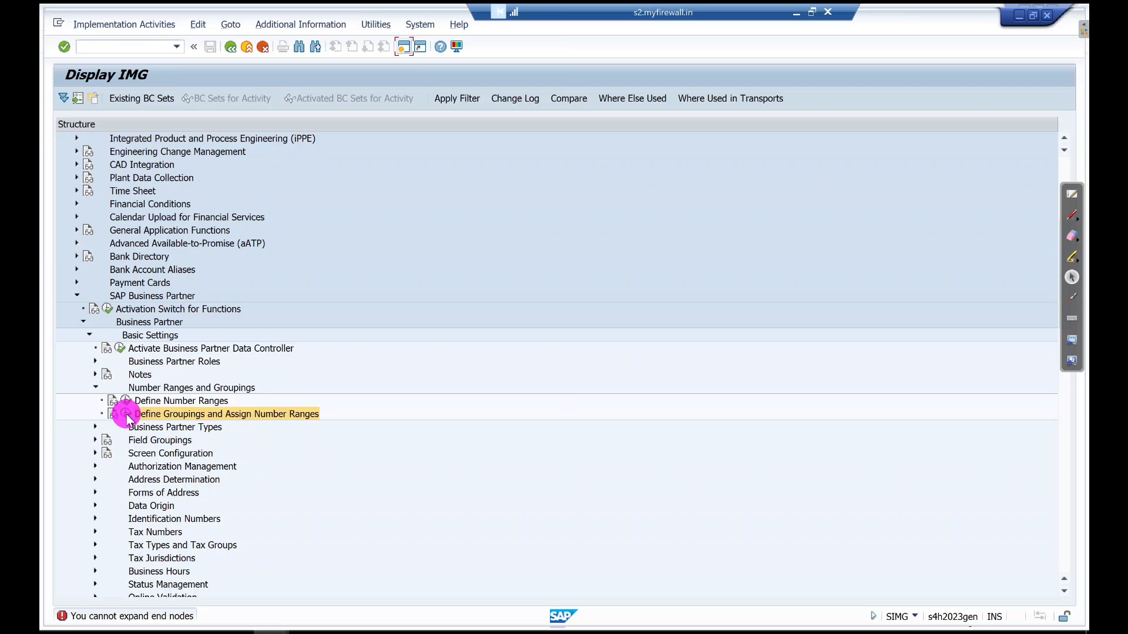
pyautogui.click(679, 26)
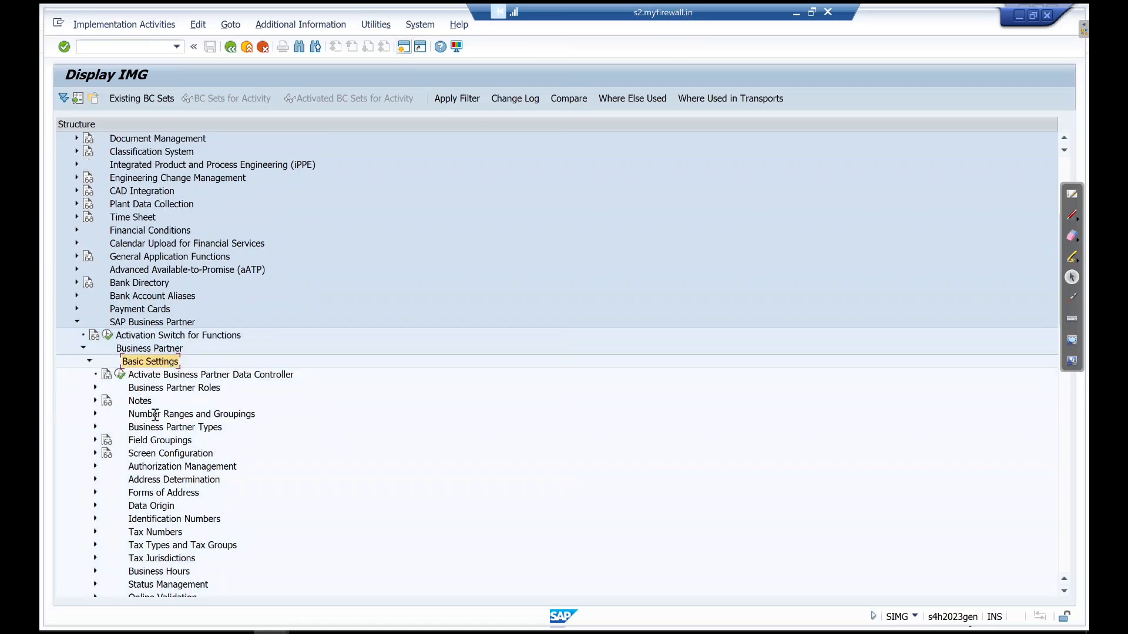
# Under Number Ranges and Groupings, open the Define Groupings and Assign Number Ranges activity
pyautogui.click(141, 416)
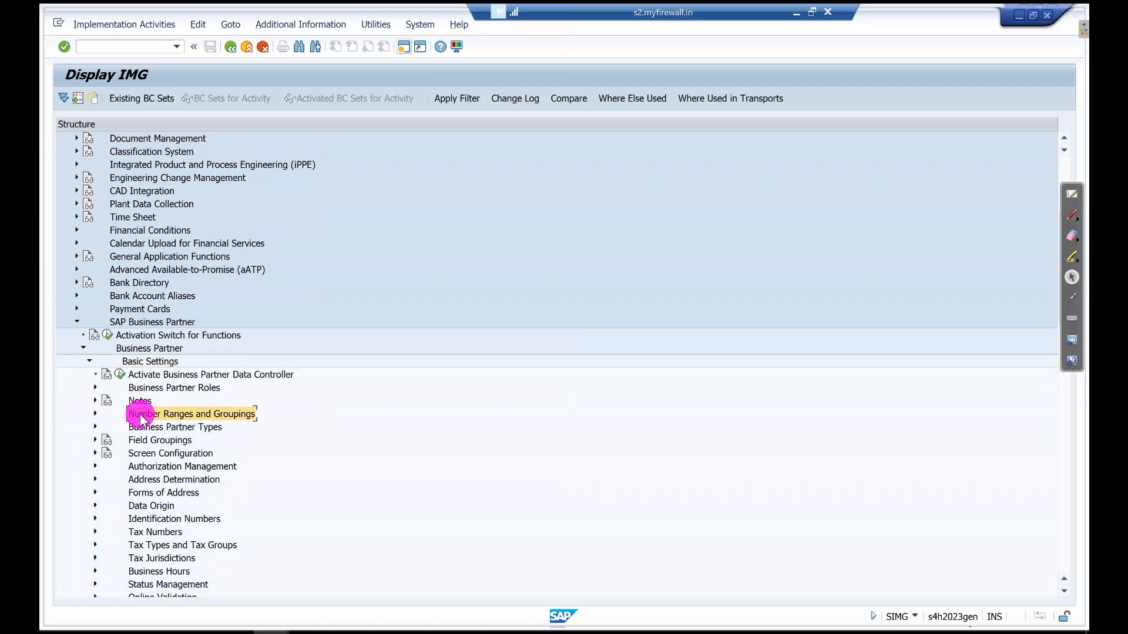
pyautogui.press('Right')
pyautogui.press('Down')
pyautogui.press('Down')
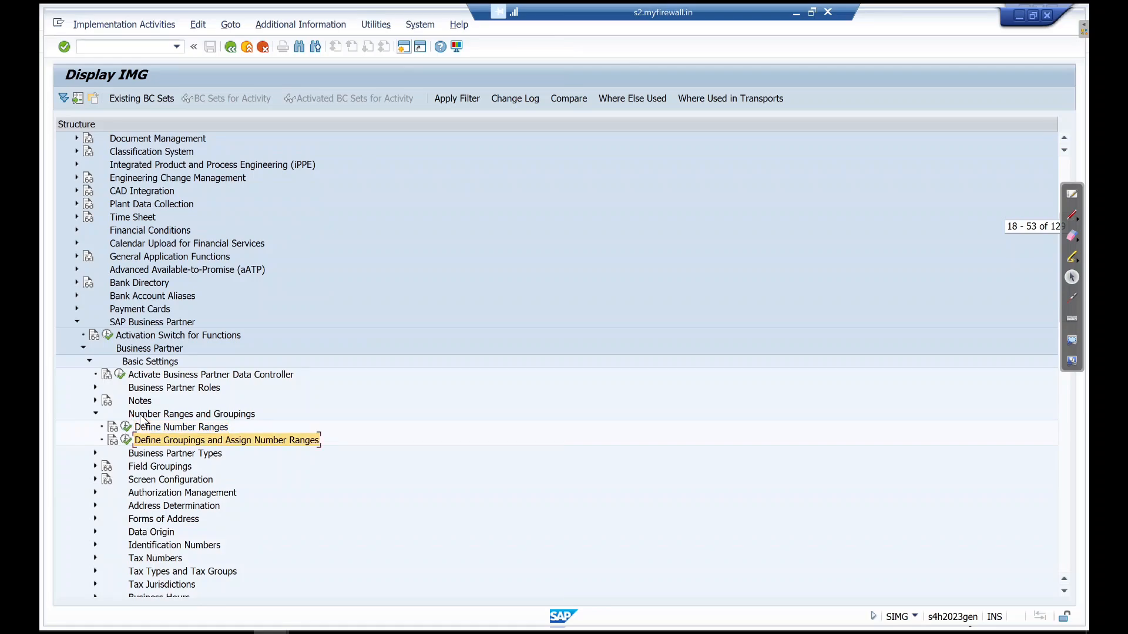
pyautogui.press('Return')
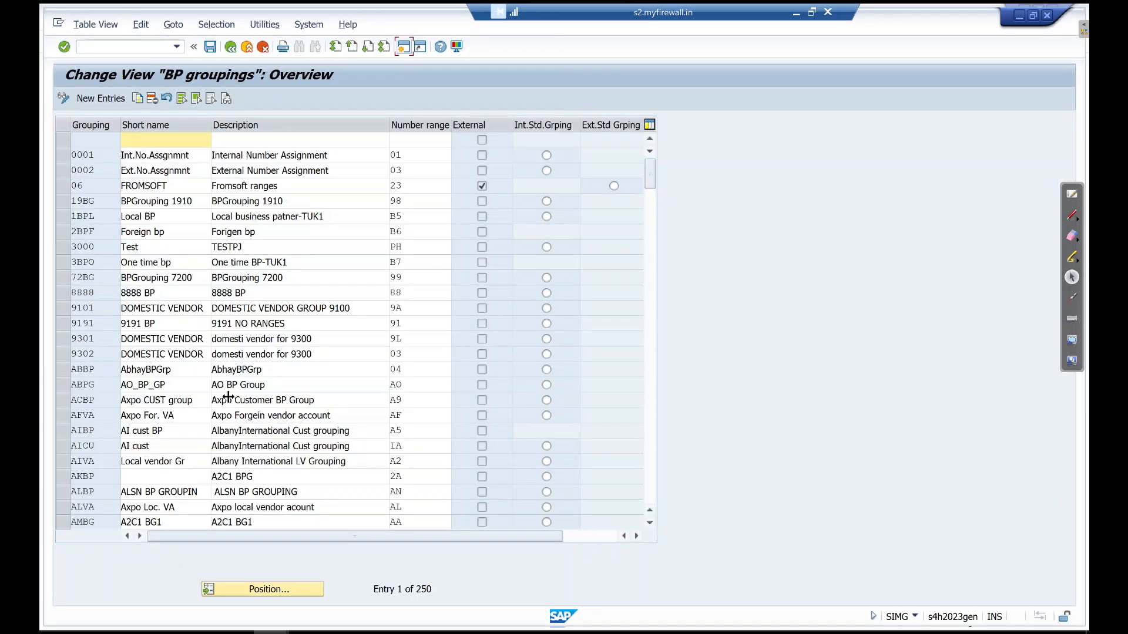
# Position the BP groupings list on MBPG, check its assigned number range and return to the customizing structure
pyautogui.click(270, 591)
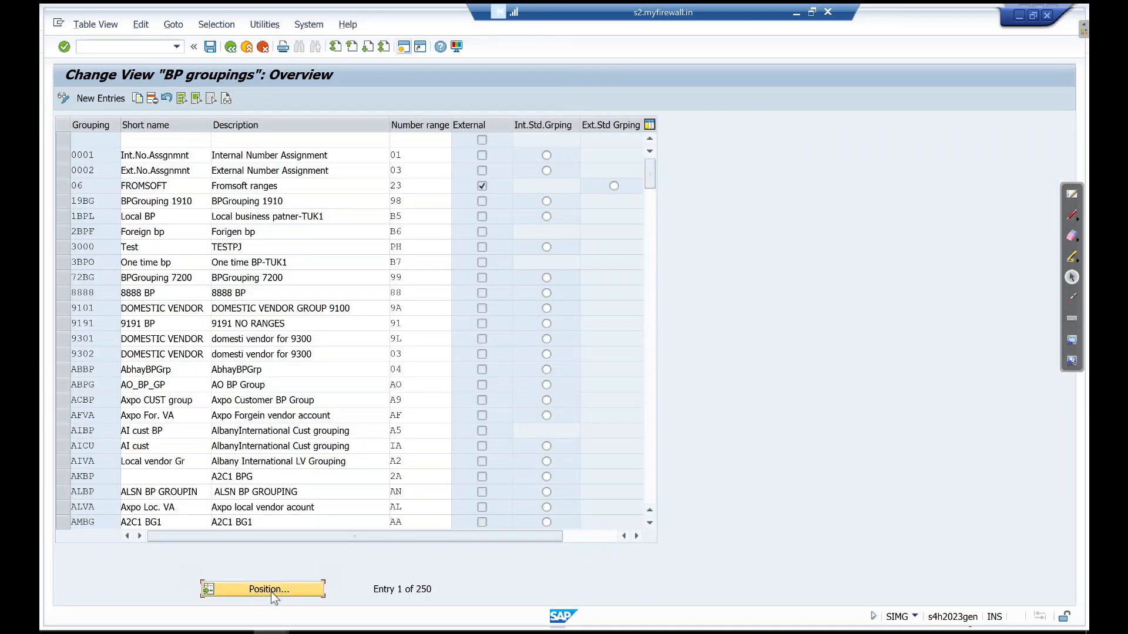
pyautogui.write('msbp')
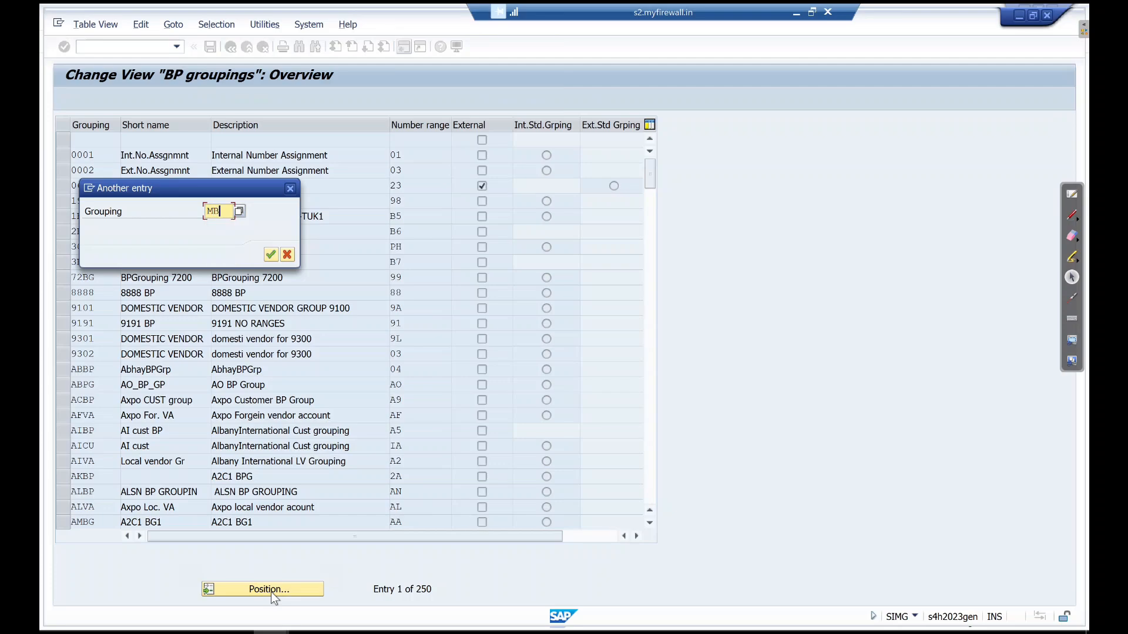
pyautogui.press('Return')
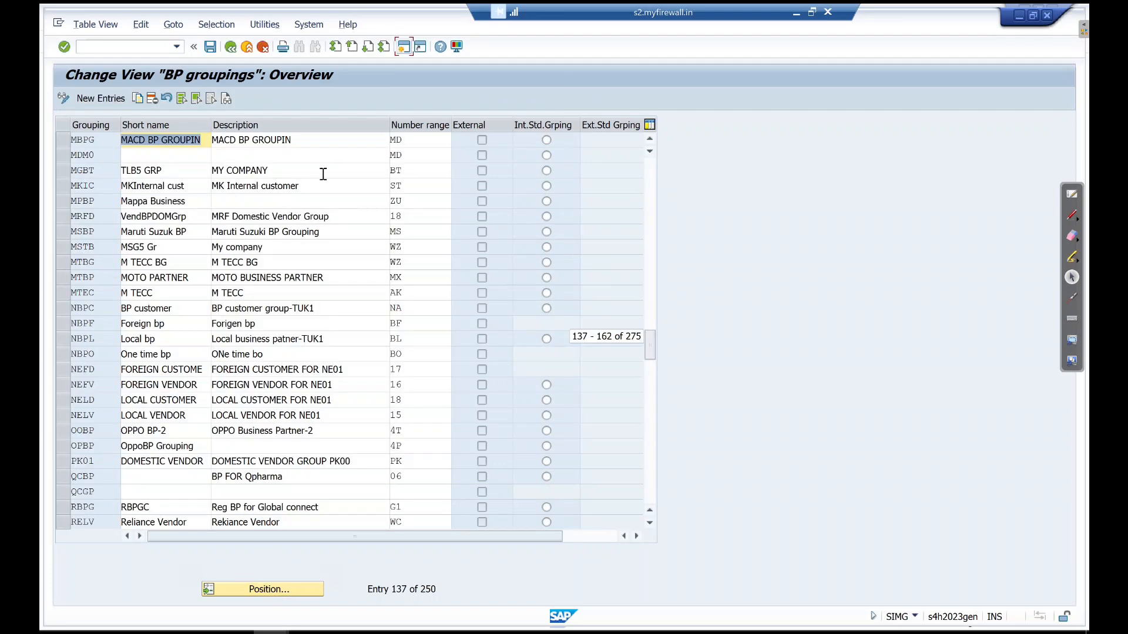
pyautogui.moveTo(412, 143); pyautogui.dragTo(396, 140)
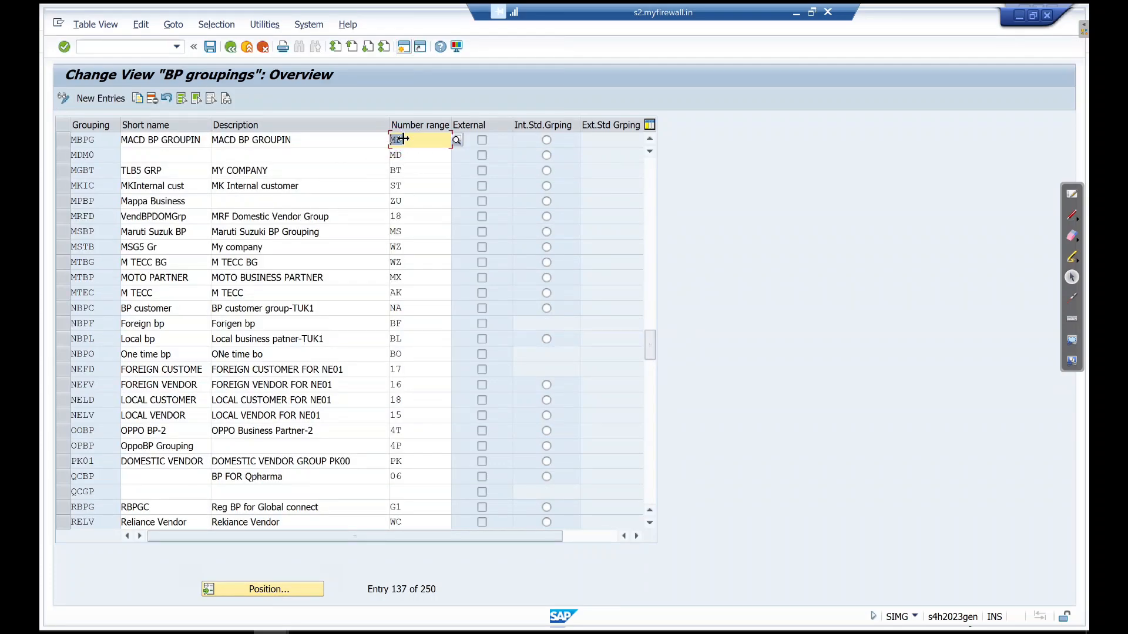
pyautogui.press('F3')
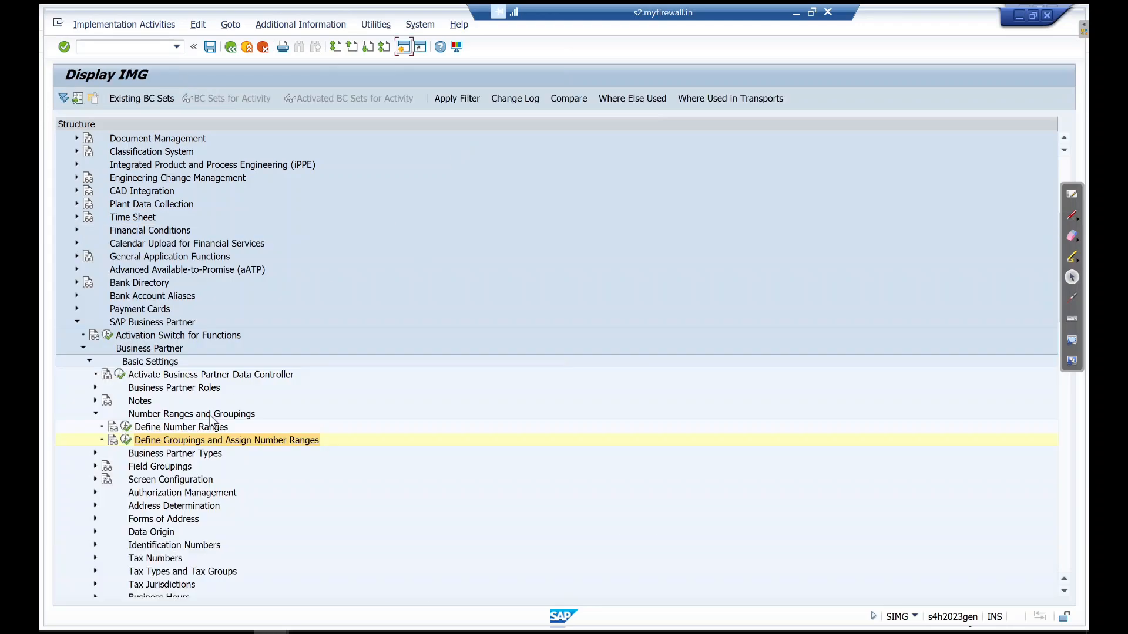
# Open the business partner number range intervals, check the current number status of range MD and exit interval editing
pyautogui.click(125, 428)
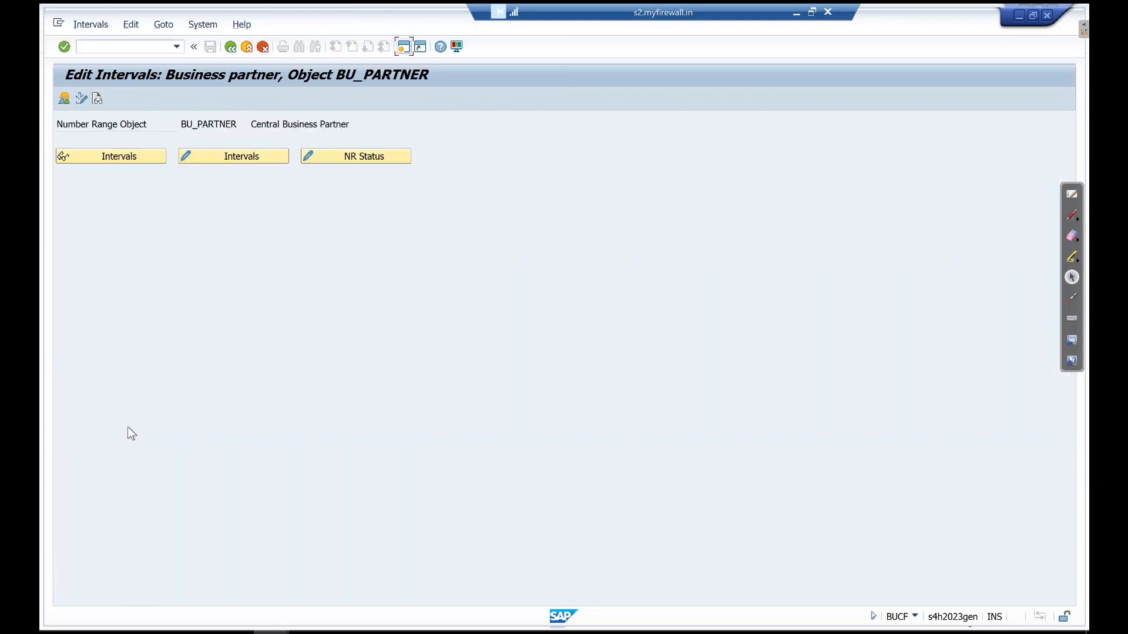
pyautogui.click(234, 160)
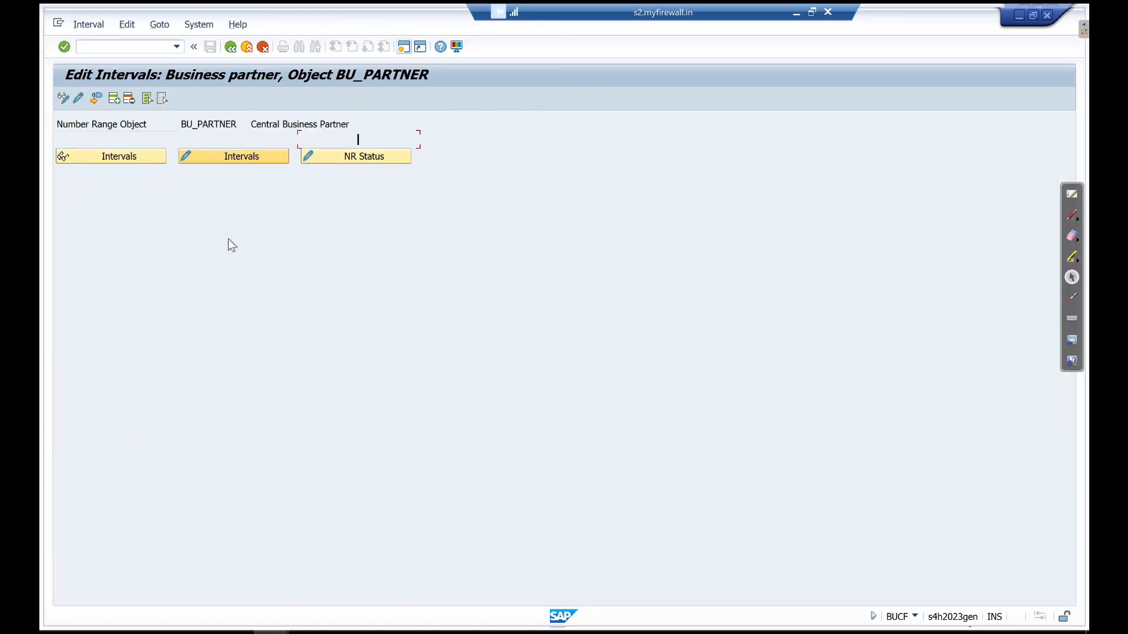
pyautogui.scroll(-2, 229, 312)
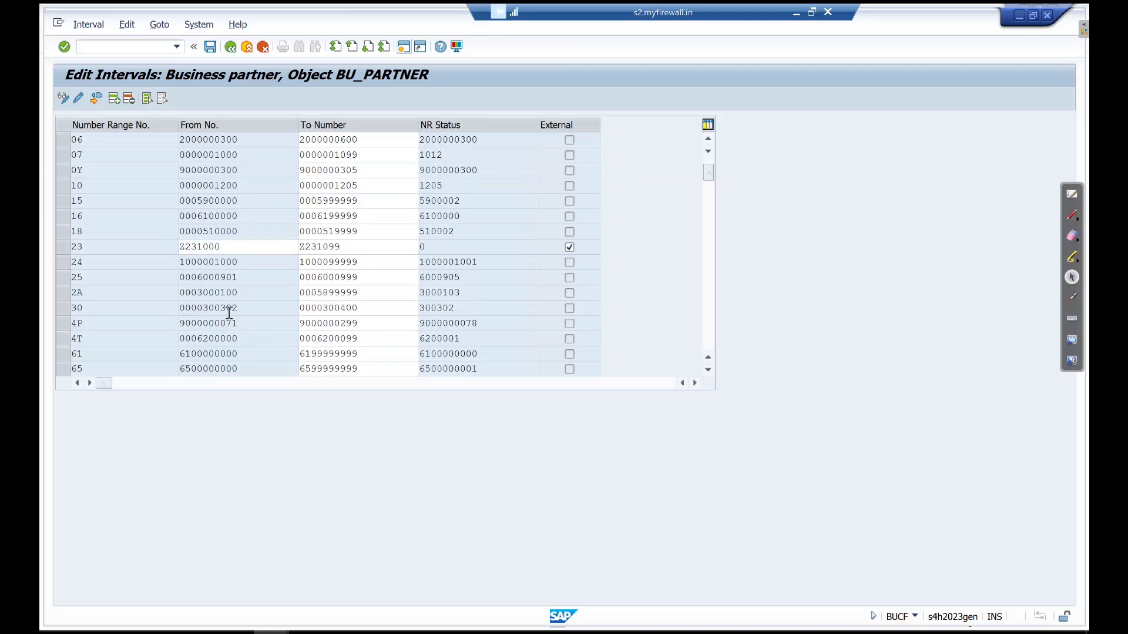
pyautogui.scroll(-6, 229, 313)
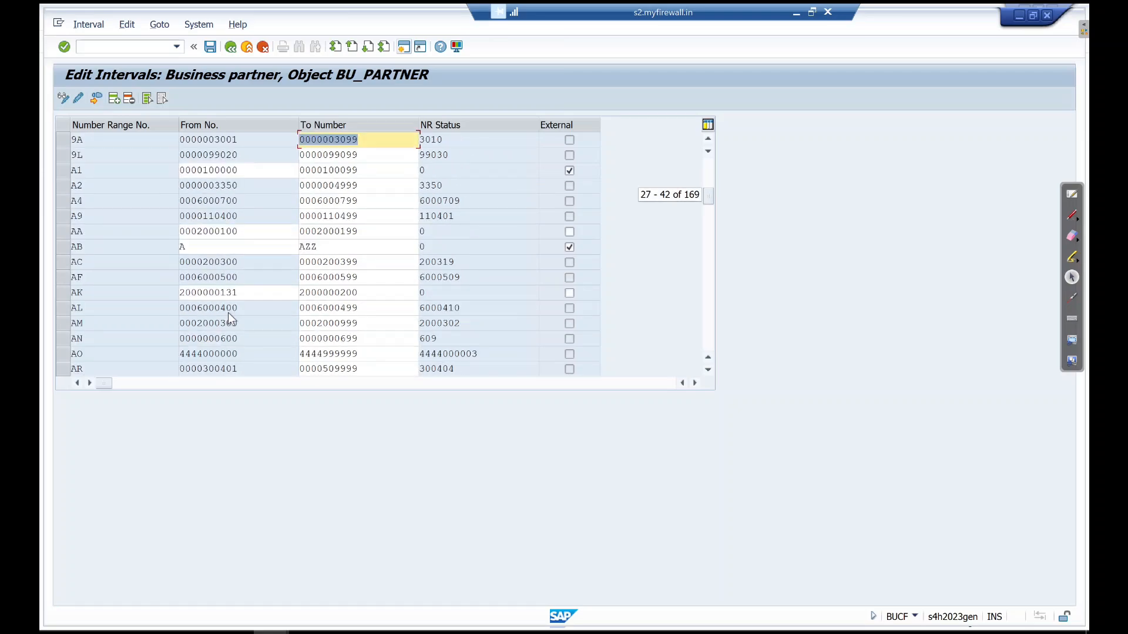
pyautogui.scroll(-8, 229, 321)
pyautogui.scroll(-10, 228, 317)
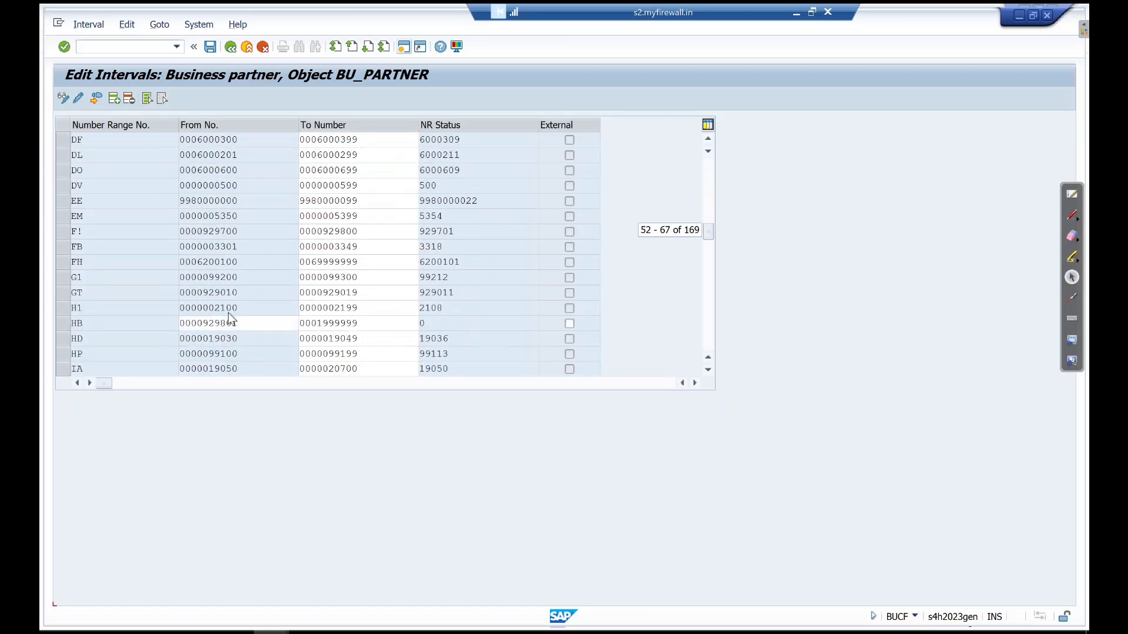
pyautogui.scroll(-6, 229, 312)
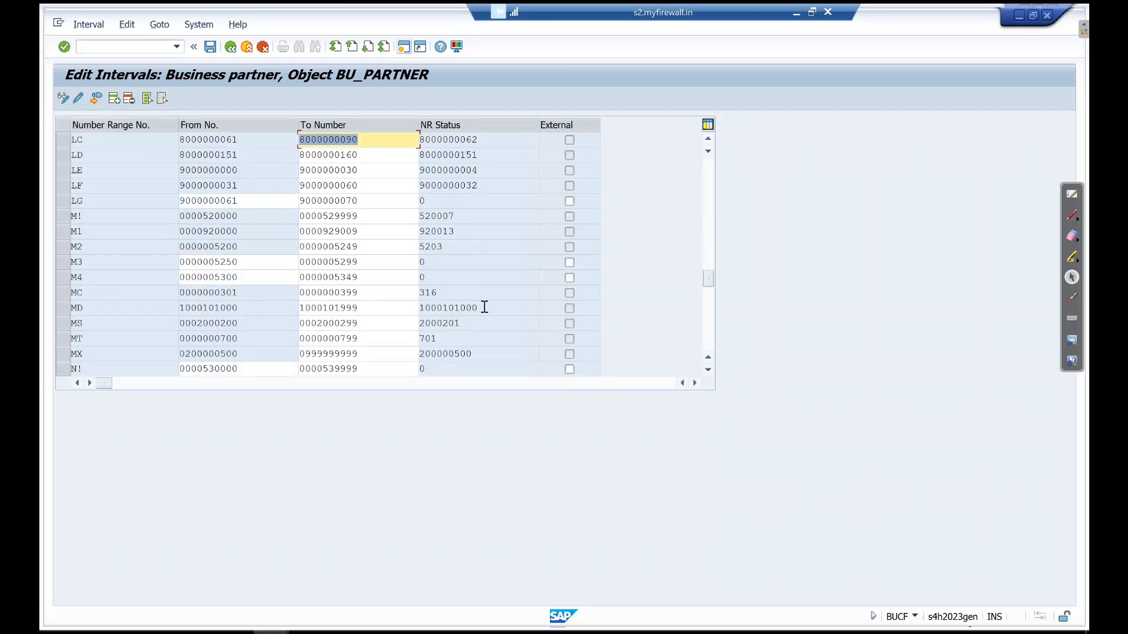
pyautogui.moveTo(484, 307); pyautogui.dragTo(409, 305)
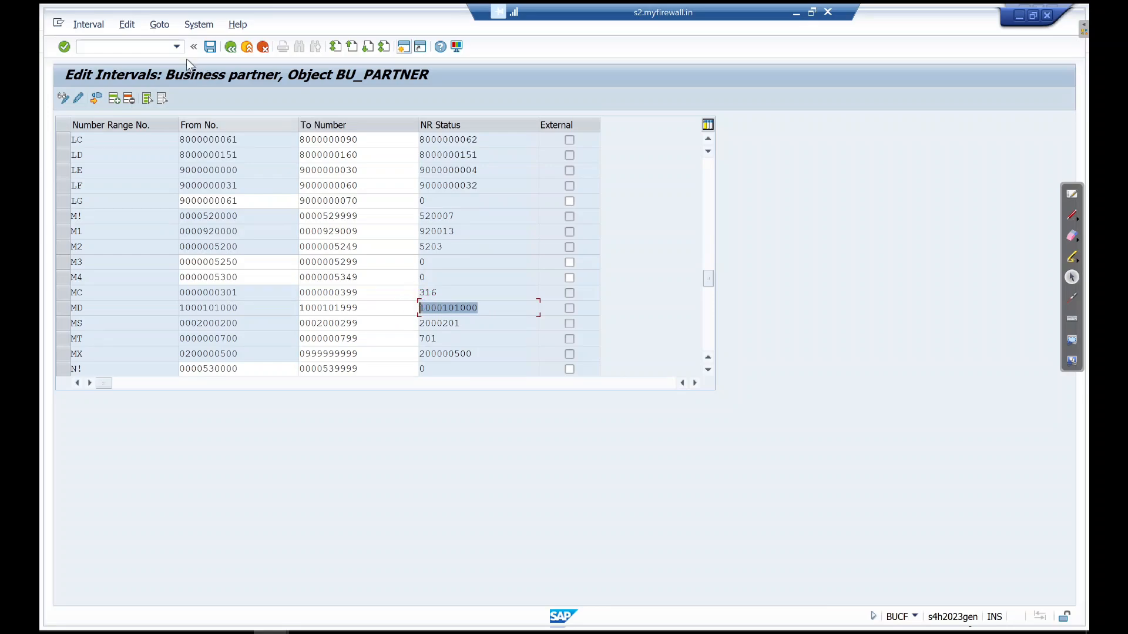
pyautogui.click(226, 53)
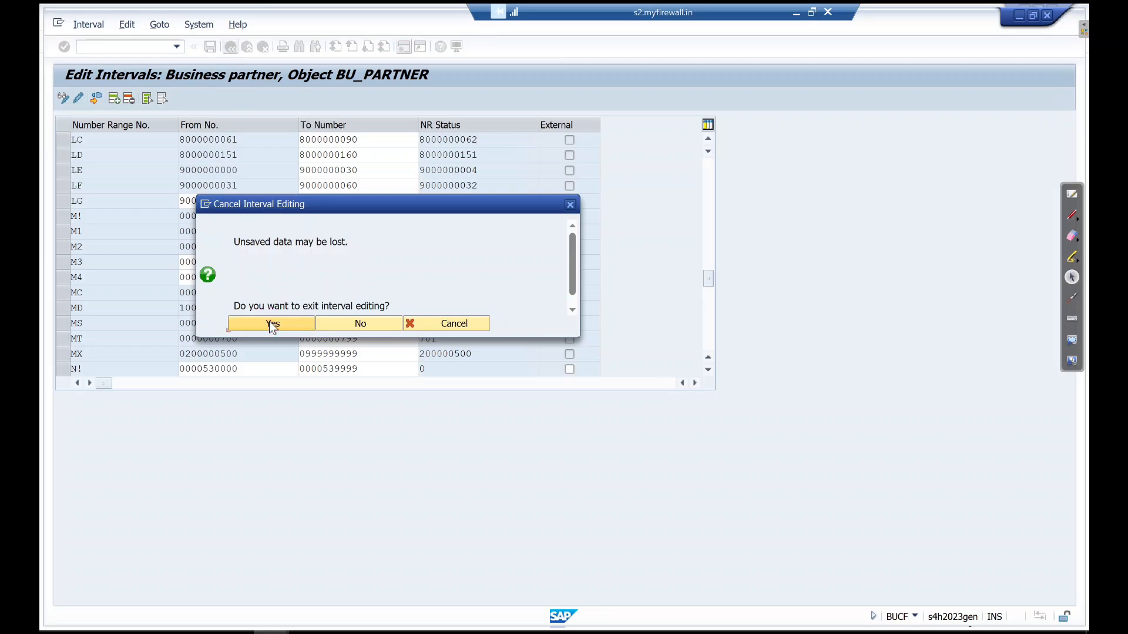
pyautogui.click(270, 322)
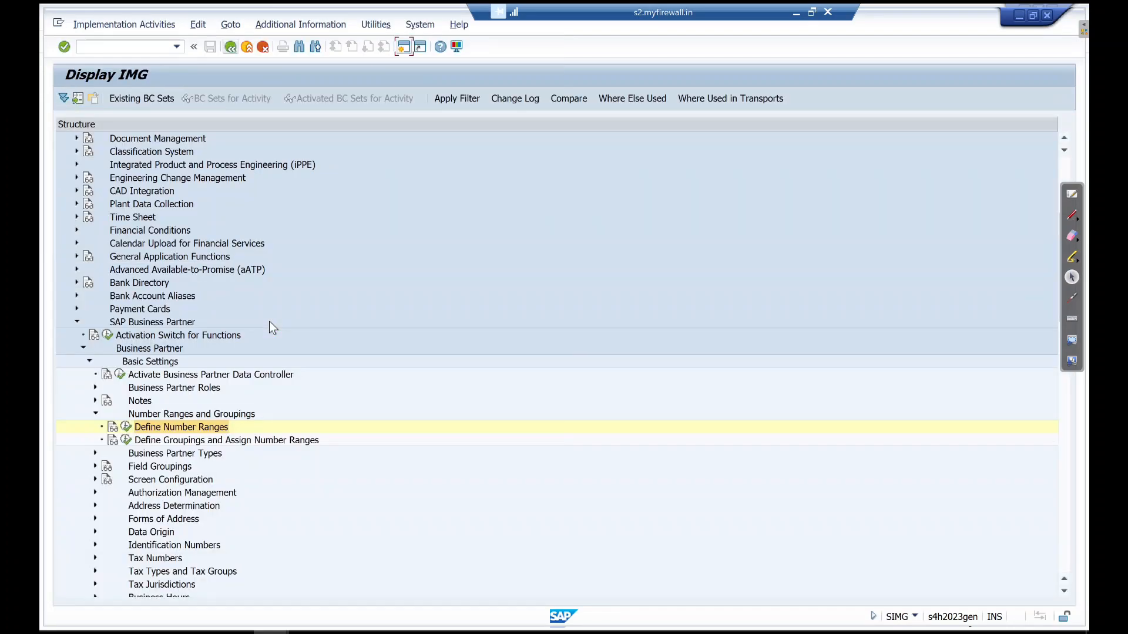
# Collapse the open business partner customizing nodes back up to Cross-Application Components
pyautogui.press('Left')
pyautogui.press('Left')
pyautogui.press('Left')
pyautogui.press('Left')
pyautogui.press('Left')
pyautogui.press('Left')
pyautogui.press('Left')
pyautogui.press('Left')
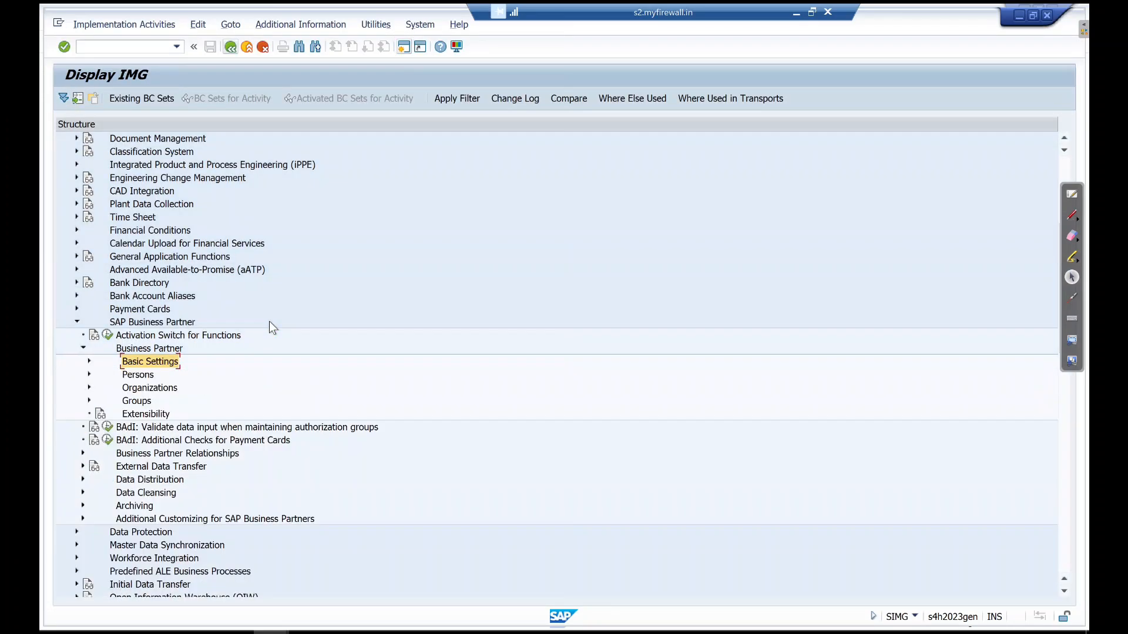
pyautogui.press('Left')
pyautogui.press('Left')
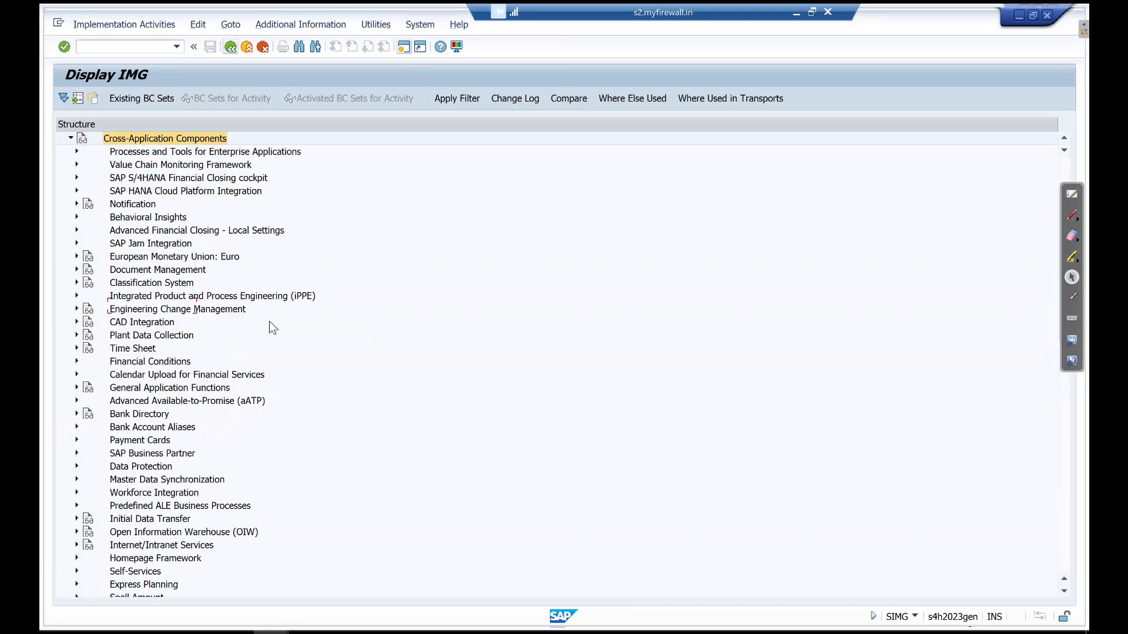
# Expand Financial Accounting and its Accounts Receivable and Accounts Payable node
pyautogui.press('Down')
pyautogui.press('Down')
pyautogui.press('Down')
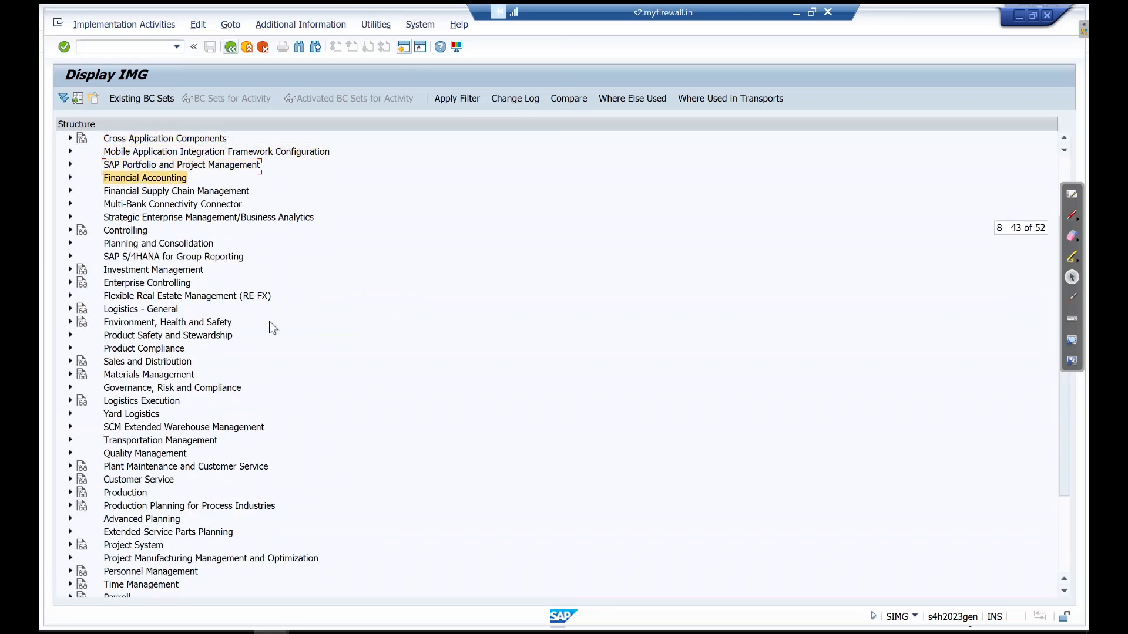
pyautogui.press('Right')
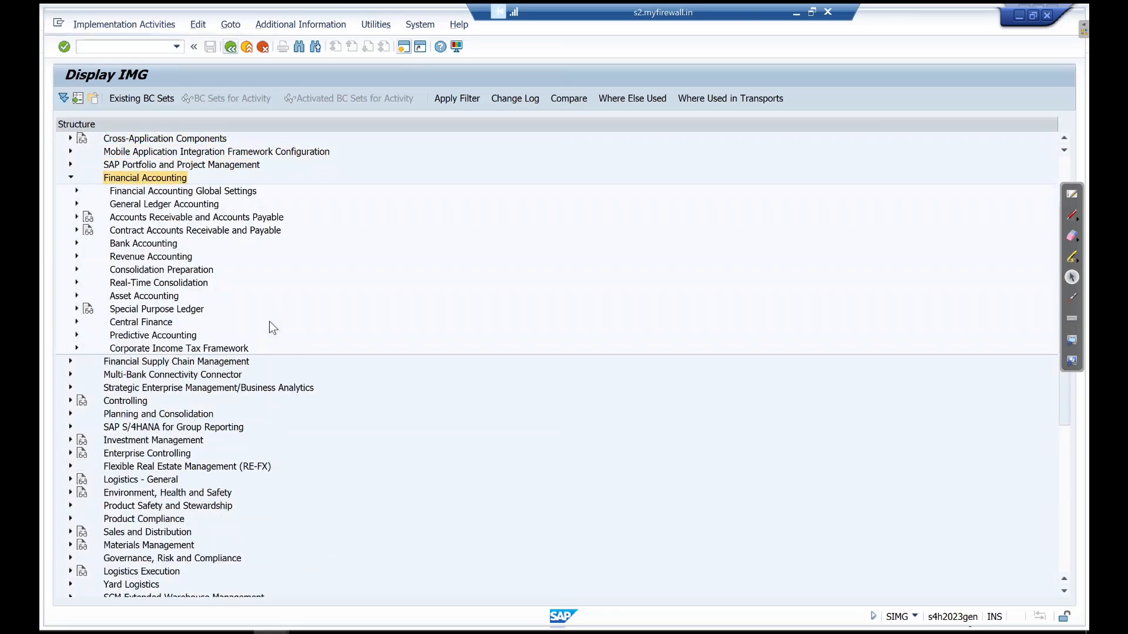
pyautogui.press('Down')
pyautogui.press('Down')
pyautogui.press('Down')
pyautogui.press('Right')
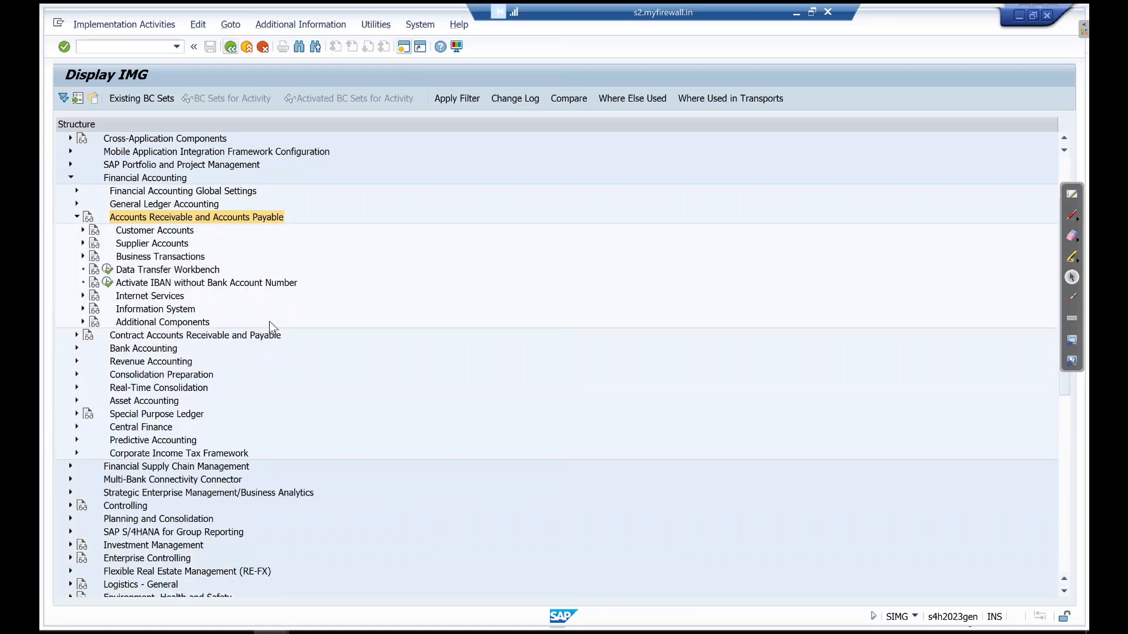
# Expand Customer Accounts, Master Data and Preparations for Creating Customer Master Data
pyautogui.press('Down')
pyautogui.press('Down')
pyautogui.press('Up')
pyautogui.press('Right')
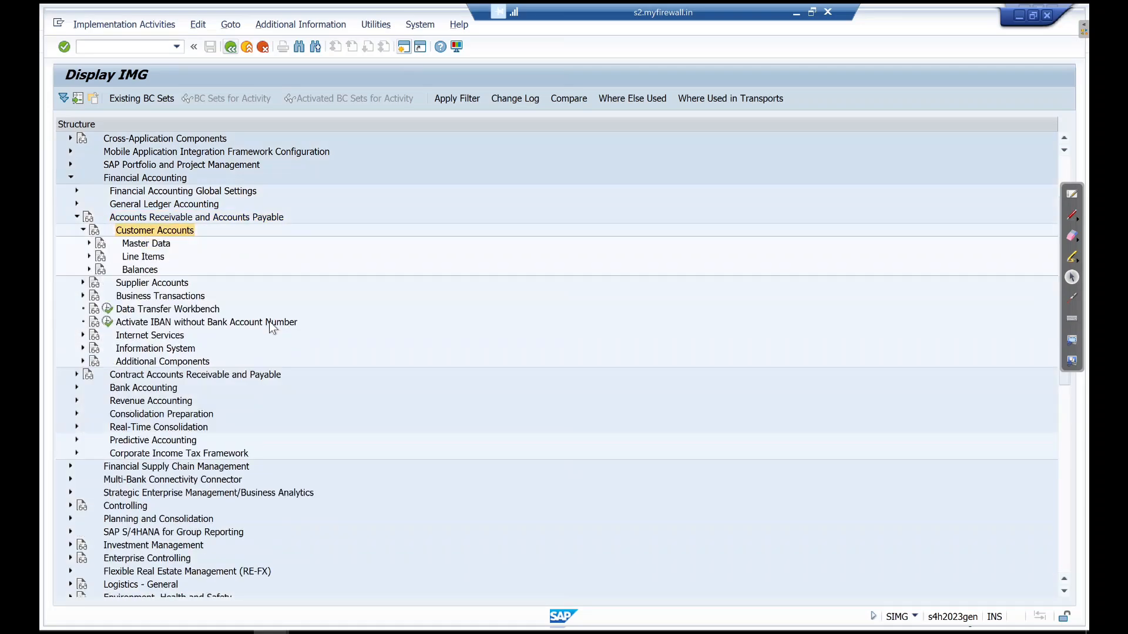
pyautogui.press('Down')
pyautogui.press('Right')
pyautogui.press('Down')
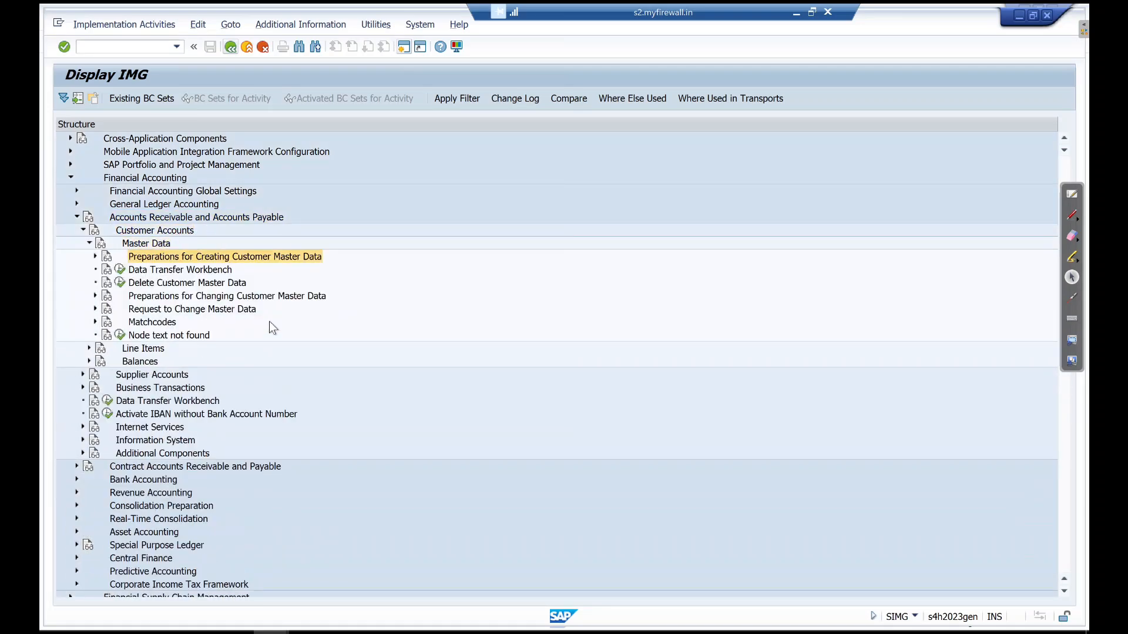
pyautogui.press('Right')
# Open the Create Number Ranges for Customer Accounts activity
pyautogui.press('Down')
pyautogui.press('Down')
pyautogui.press('Down')
pyautogui.press('Down')
pyautogui.press('Down')
pyautogui.press('Down')
pyautogui.press('Down')
pyautogui.press('Down')
pyautogui.press('Down')
pyautogui.press('Down')
pyautogui.press('Down')
pyautogui.press('Down')
pyautogui.press('Down')
pyautogui.press('Down')
pyautogui.press('Down')
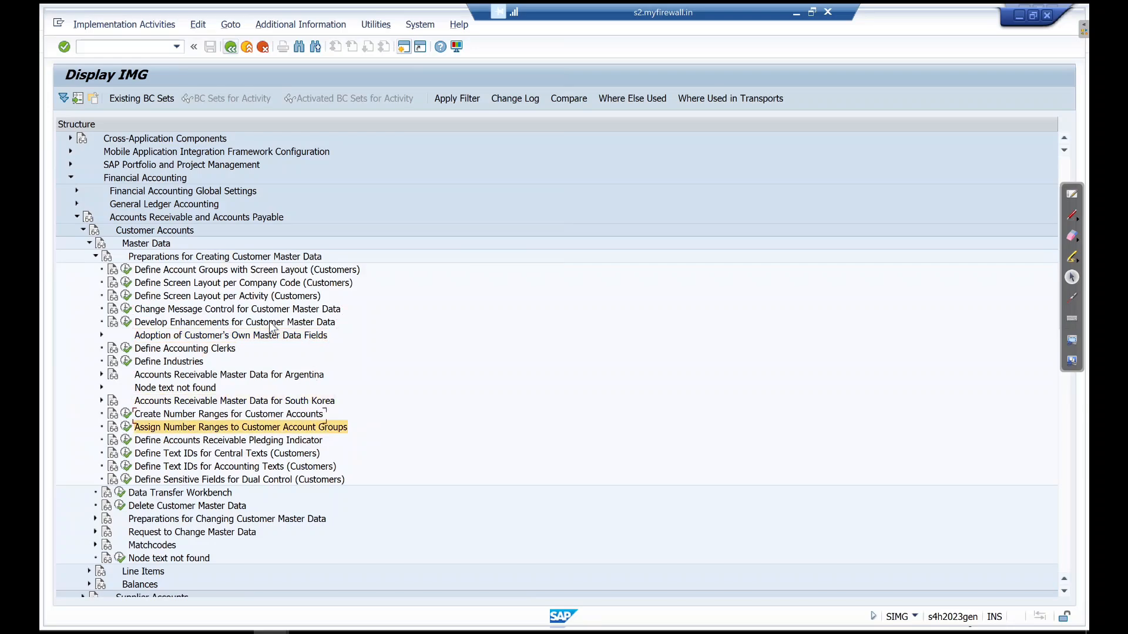
pyautogui.press('Up')
pyautogui.press('Up')
pyautogui.press('Up')
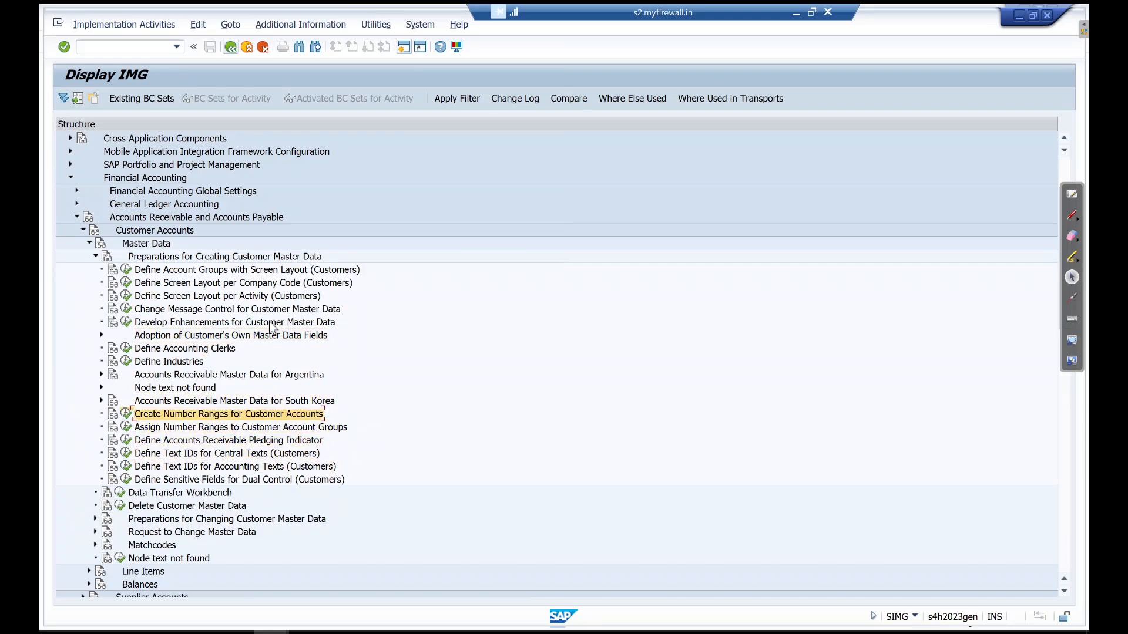
pyautogui.press('Return')
# Open the customer number range intervals and check the current number status of range MD
pyautogui.click(246, 156)
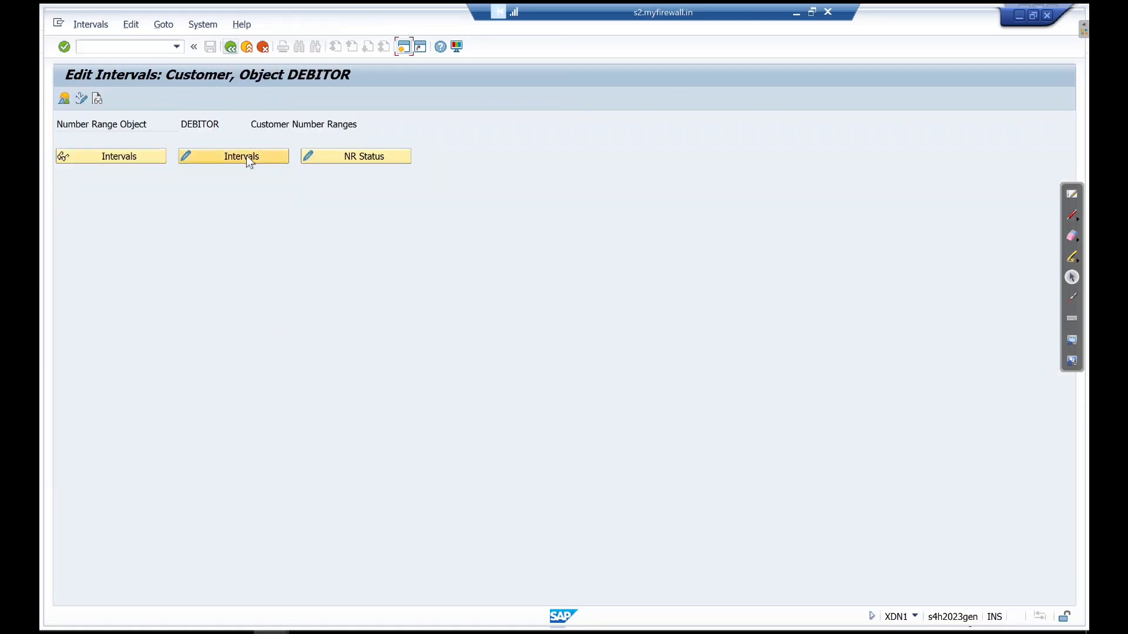
pyautogui.scroll(-10, 198, 348)
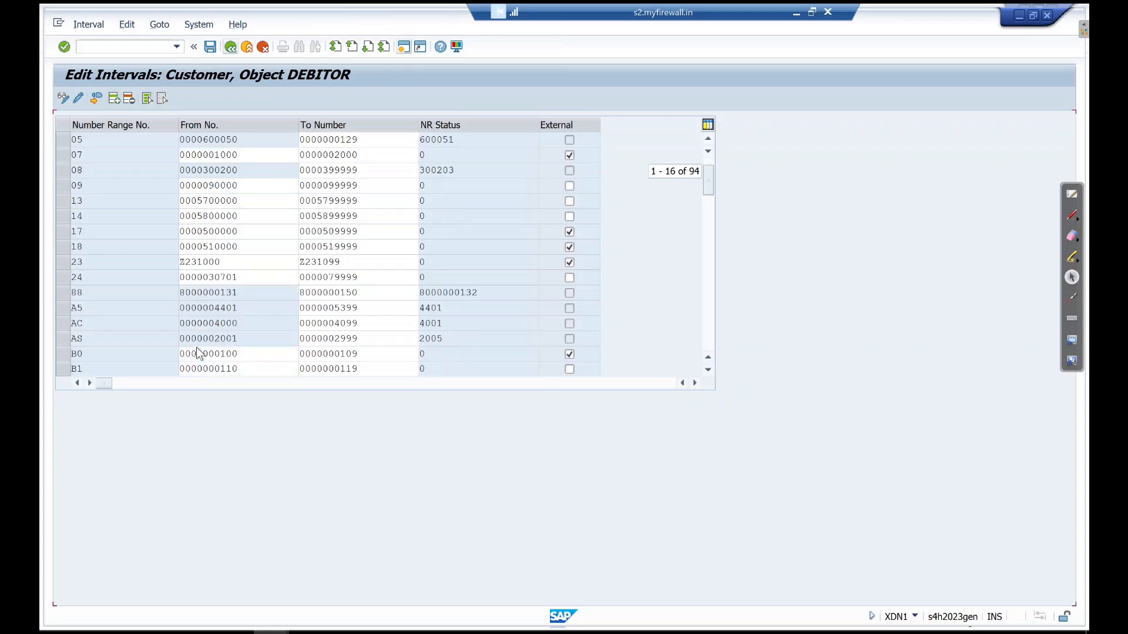
pyautogui.scroll(-4, 197, 347)
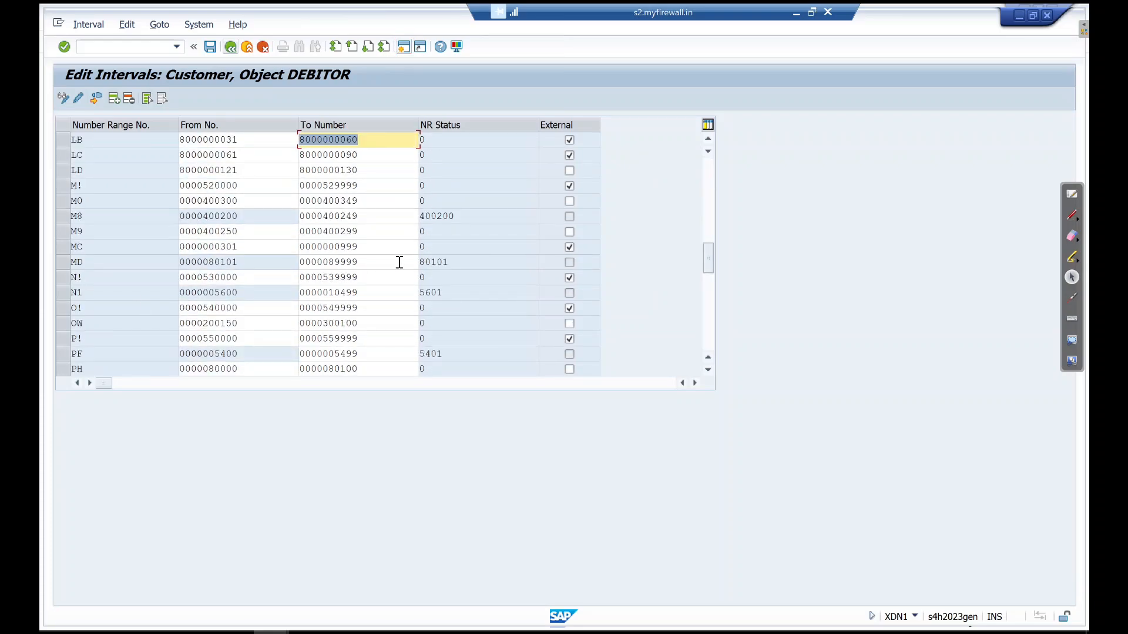
pyautogui.moveTo(464, 262); pyautogui.dragTo(414, 261)
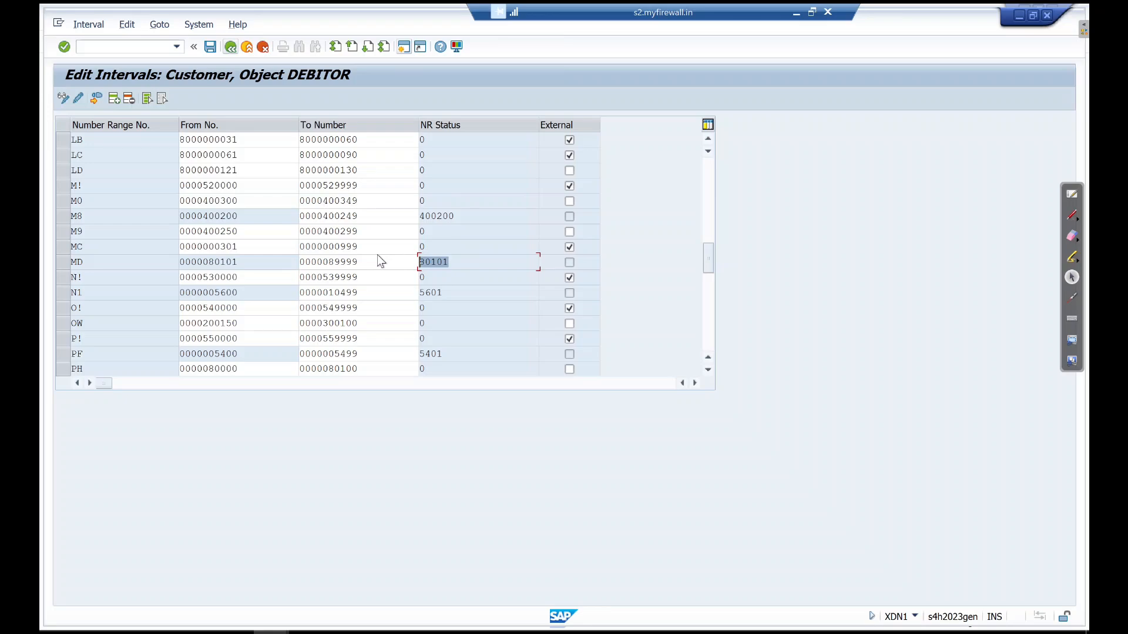
# Switch to the business partner window, check the customer number in the company code data and open the Sales and Distribution data
pyautogui.hotkey('alt', 'Tab')
pyautogui.moveTo(225, 213); pyautogui.dragTo(174, 218)
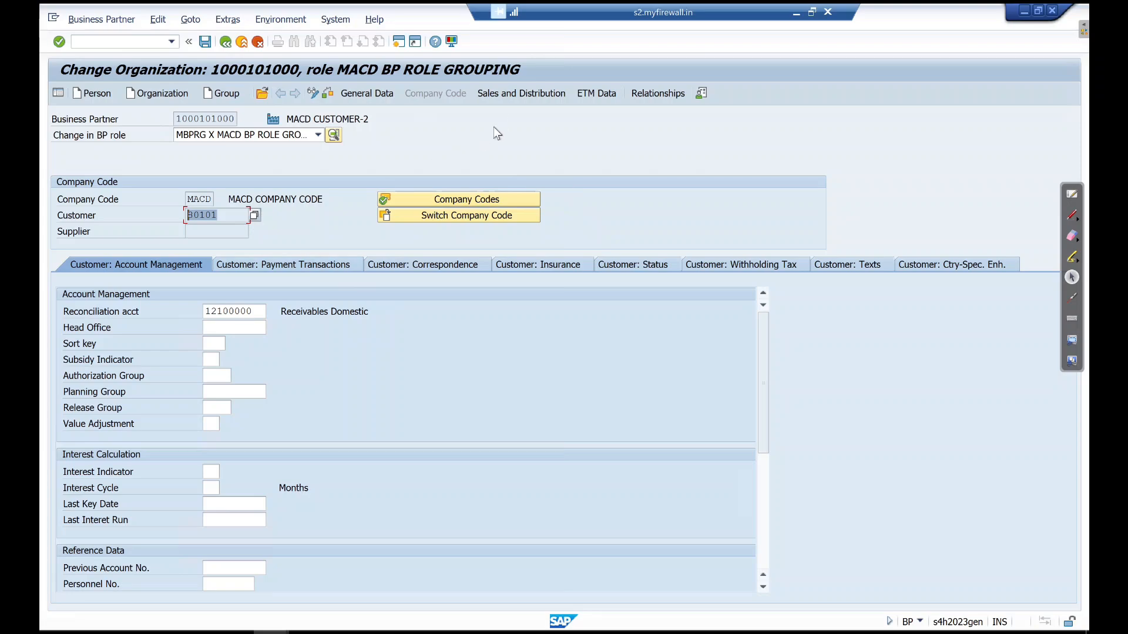
pyautogui.click(501, 100)
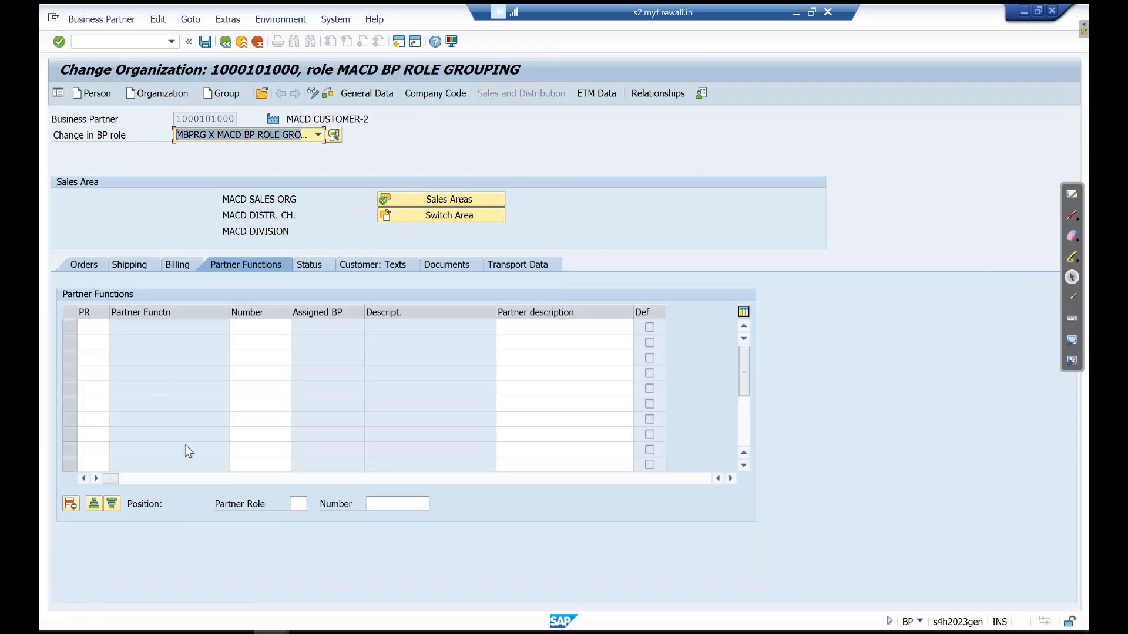